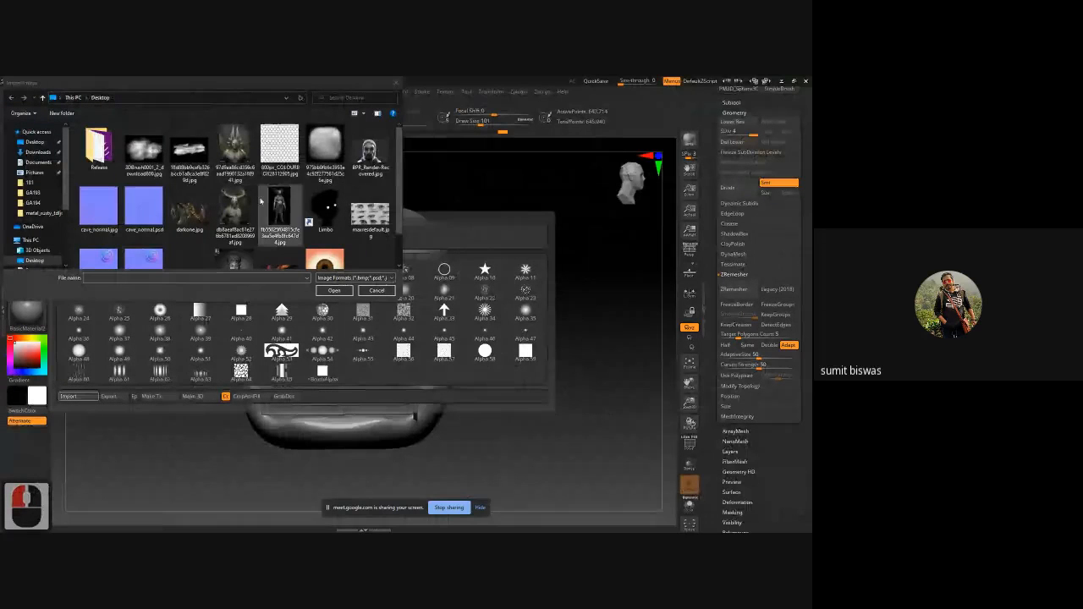
Import the cloudy 3DBrush0001_2 image as the brush alpha and isolate the cave mesh from the other subtools
double_click(144, 150)
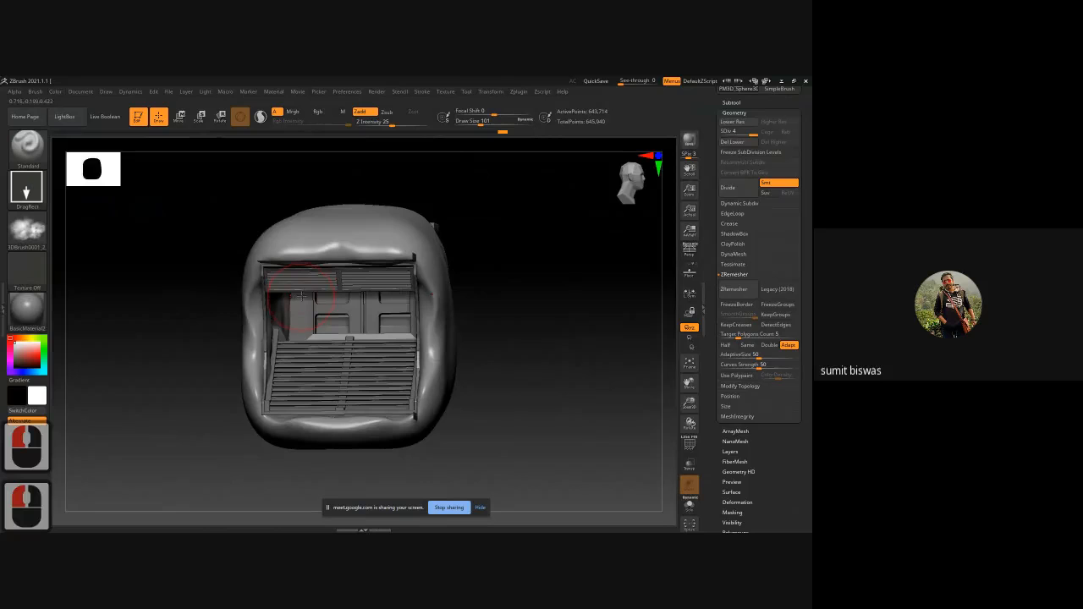
click(690, 506)
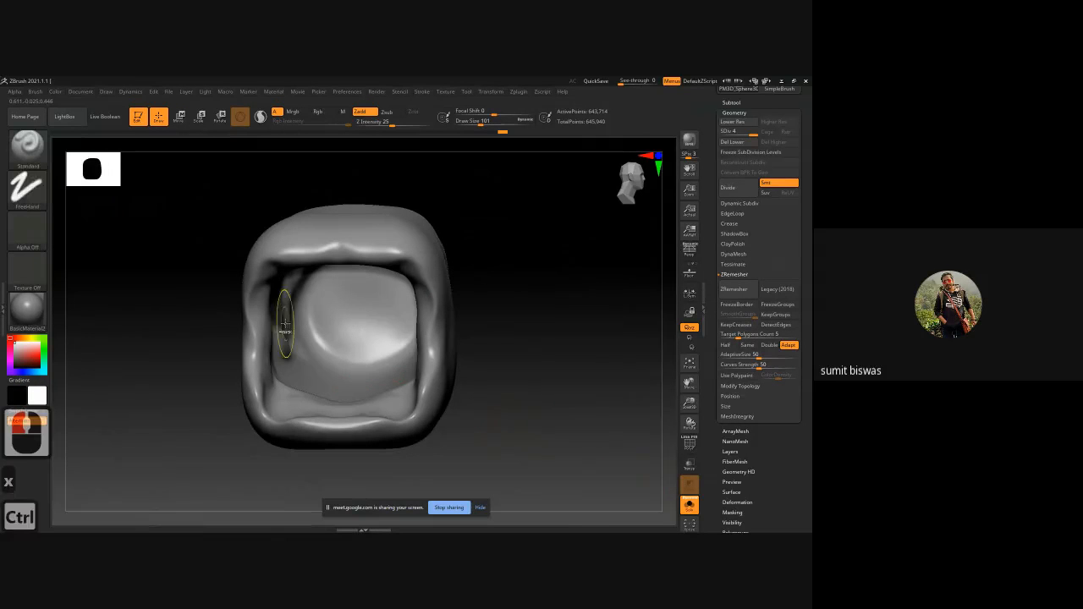
ctrl+right_drag(293, 337, 320, 370)
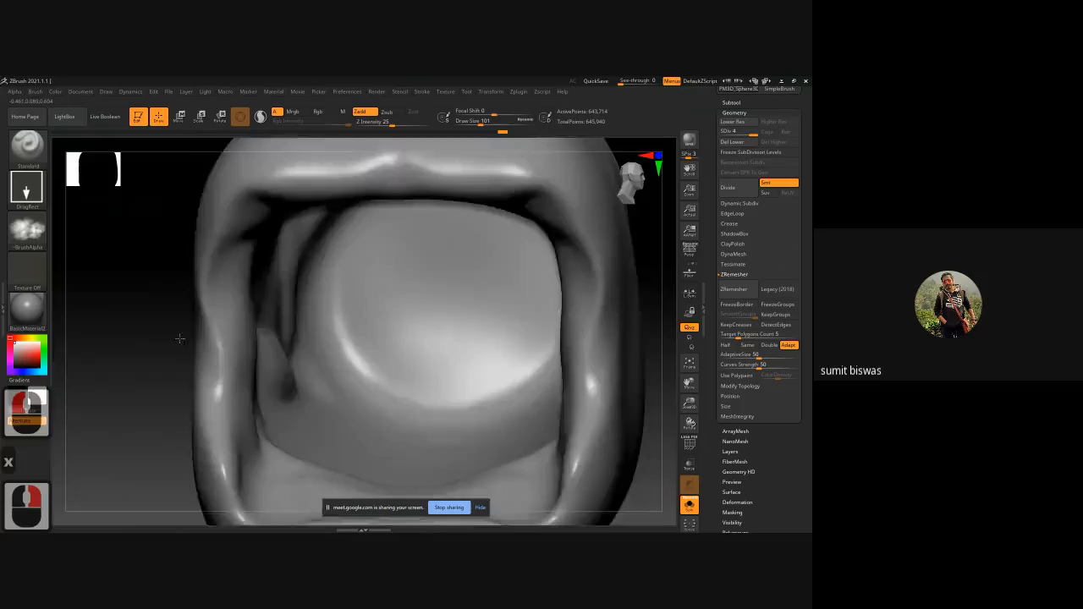
drag(179, 338, 207, 328)
Undo a faint trial stamp and stamp the rock alpha over the cave's inner side wall at Z Intensity 48
drag(153, 285, 161, 349)
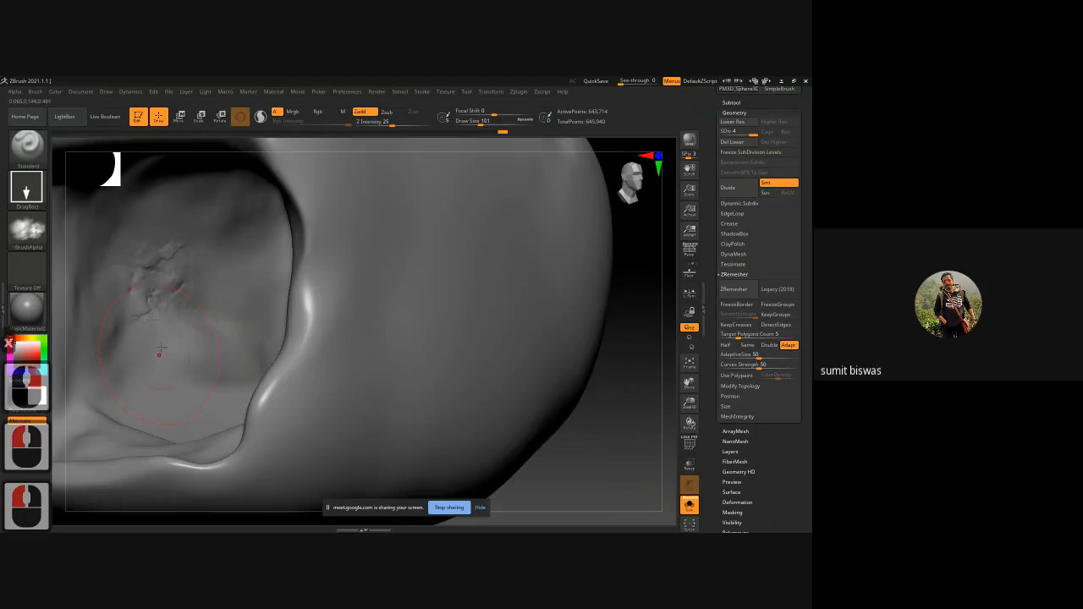
key(ctrl+z)
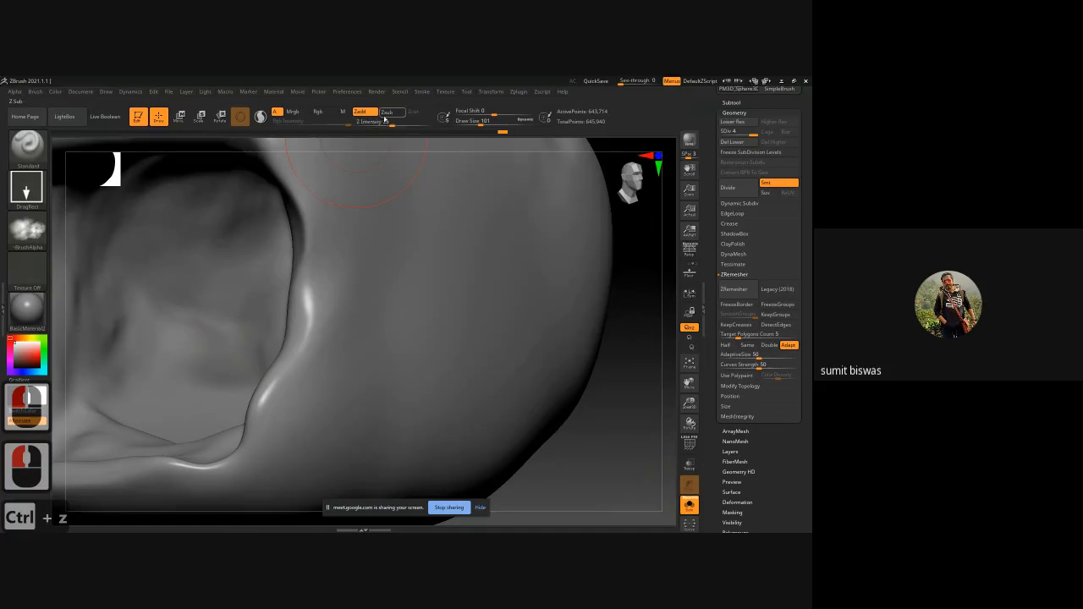
mouse_move(144, 288)
mouse_down()
mouse_move(227, 327)
mouse_move(217, 394)
mouse_up()
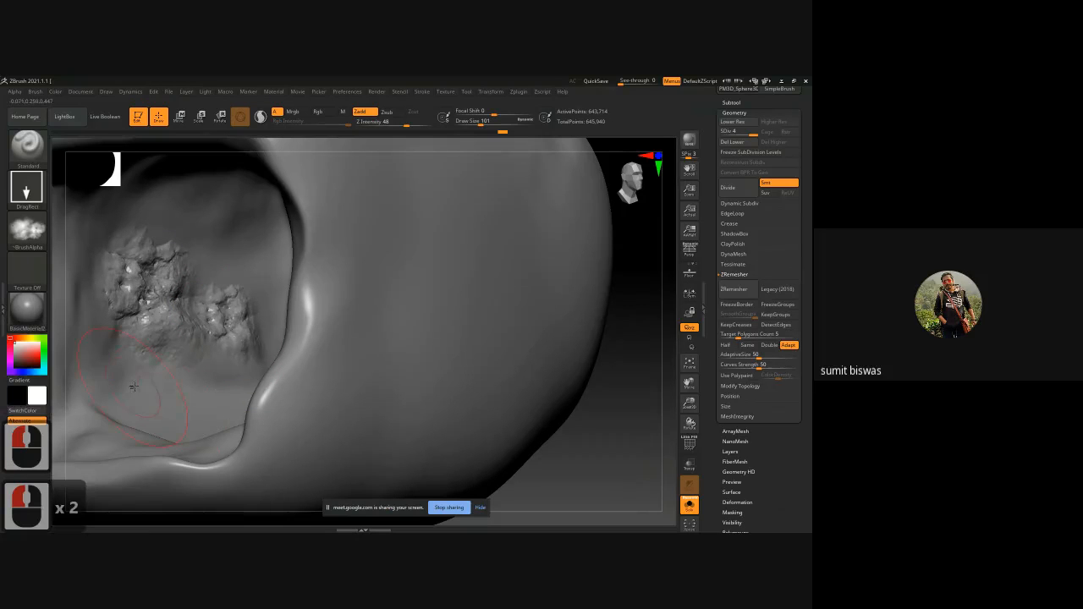
drag(139, 381, 227, 332)
drag(232, 384, 252, 282)
mouse_move(173, 199)
mouse_down()
mouse_move(224, 261)
mouse_move(242, 328)
mouse_up()
mouse_move(91, 234)
mouse_down()
mouse_move(105, 388)
mouse_move(117, 401)
mouse_up()
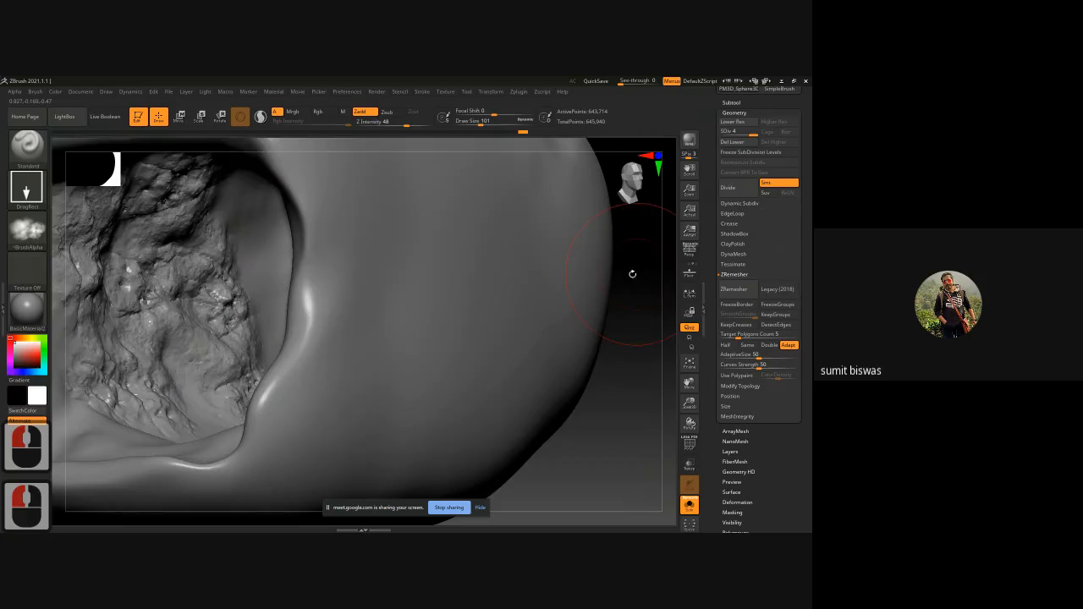
Extend the rock stamps along the inner side wall and toward the back corner, settling on Z Intensity 35
drag(632, 274, 668, 260)
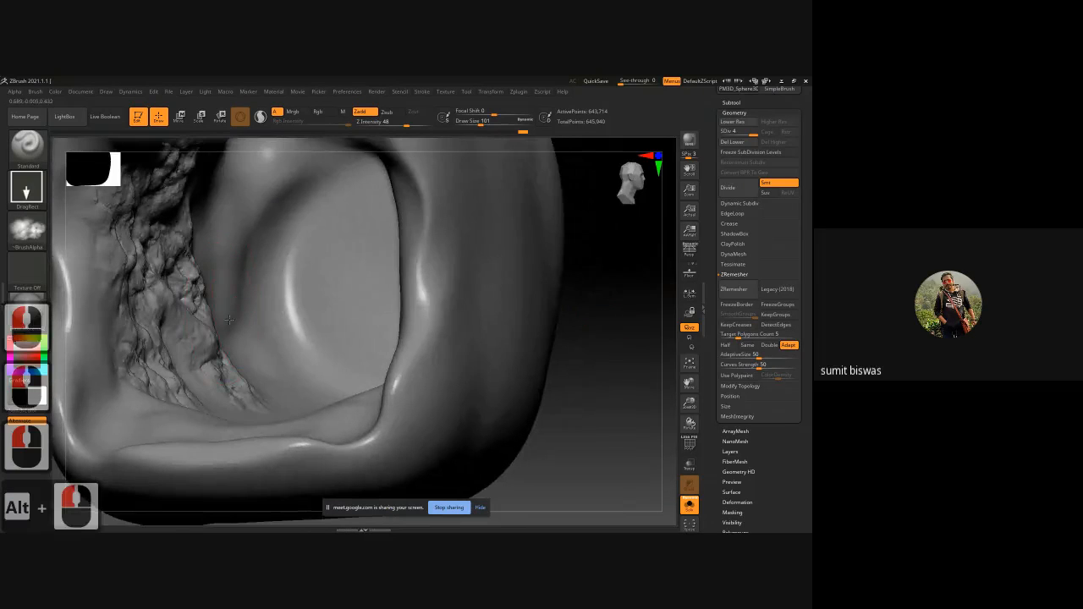
drag(228, 320, 212, 254)
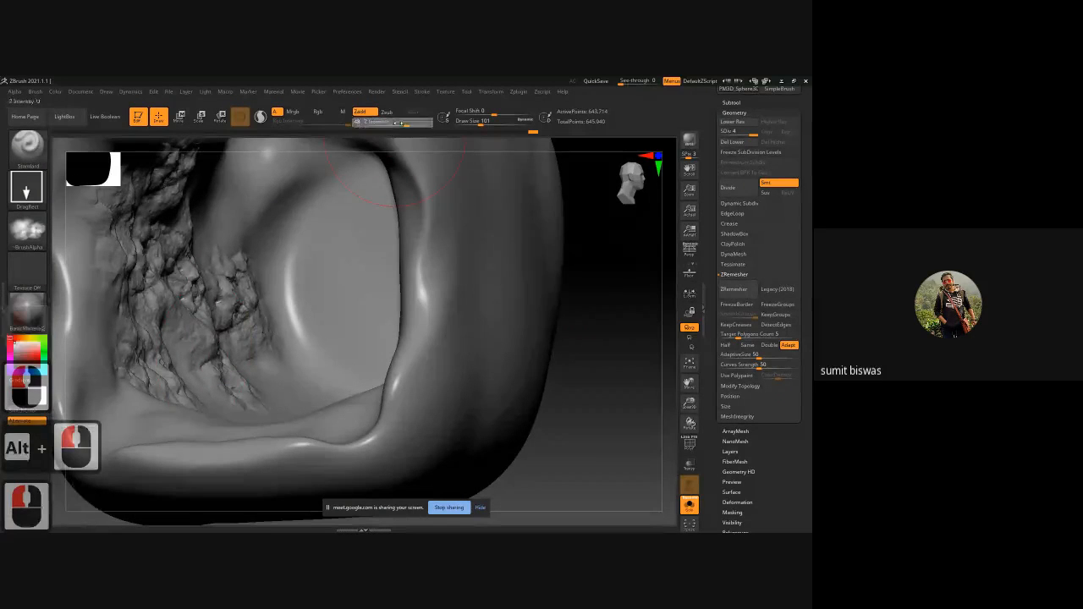
drag(398, 123, 388, 124)
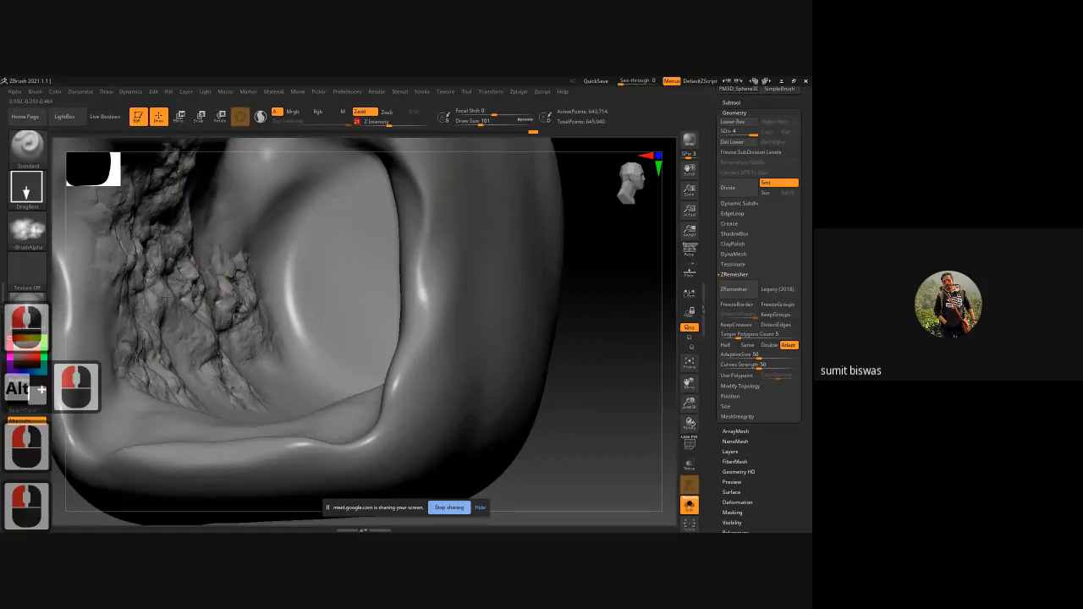
drag(166, 297, 222, 301)
drag(392, 125, 364, 97)
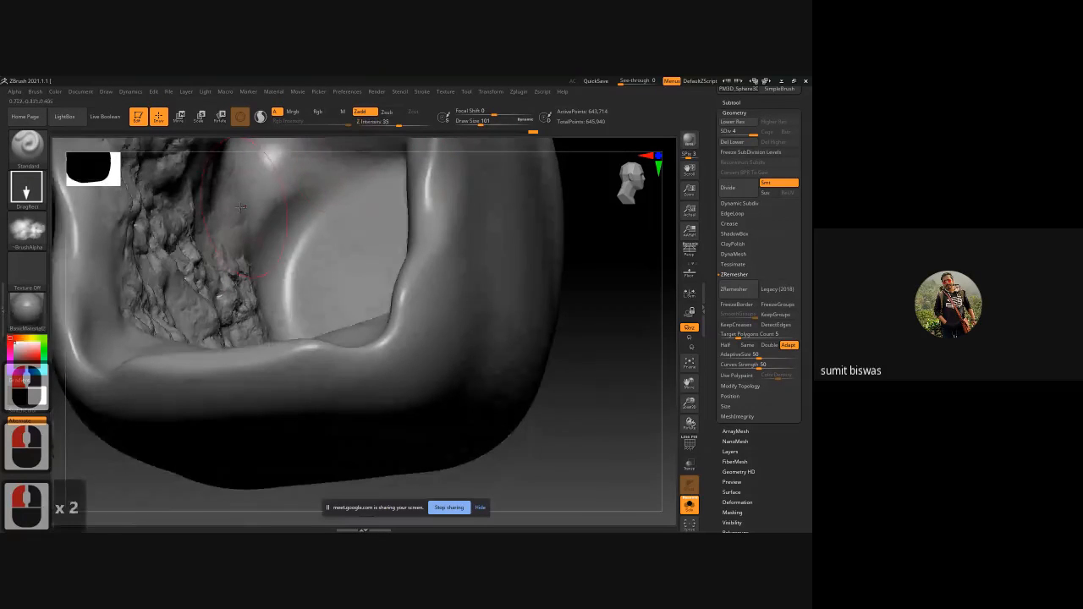
drag(227, 207, 318, 212)
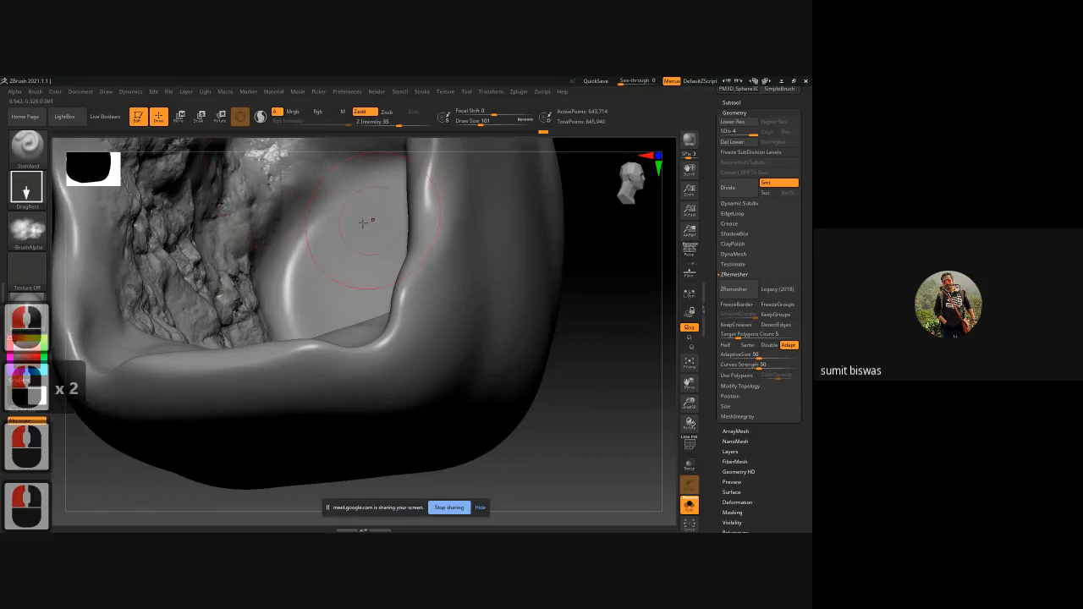
drag(266, 262, 369, 267)
drag(105, 262, 188, 244)
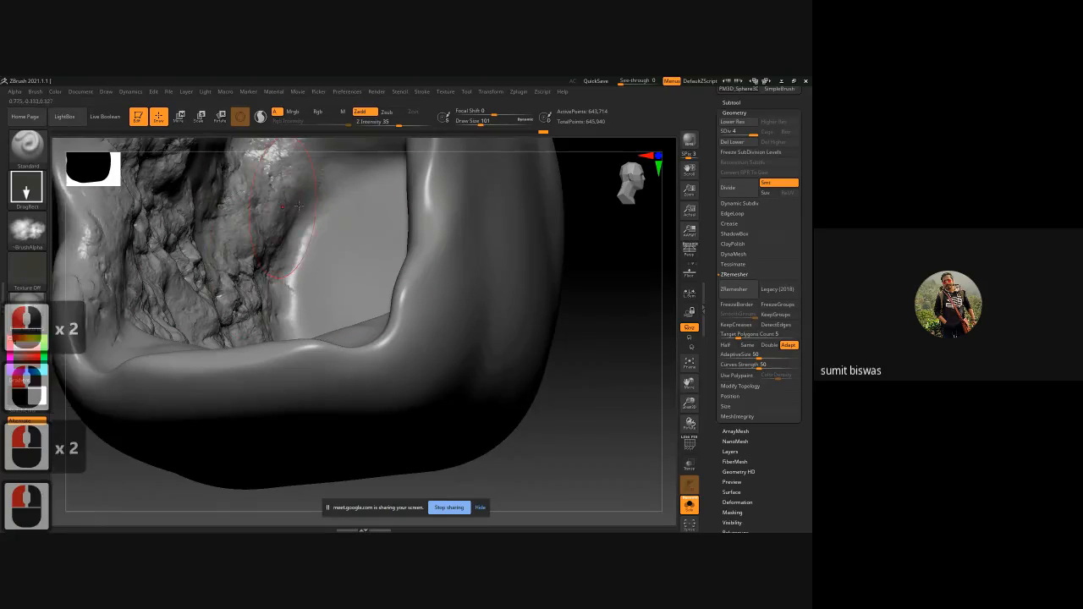
Stamp rock detail on the cave floor's corner and the inner wall beside the opening
alt+drag(584, 296, 500, 312)
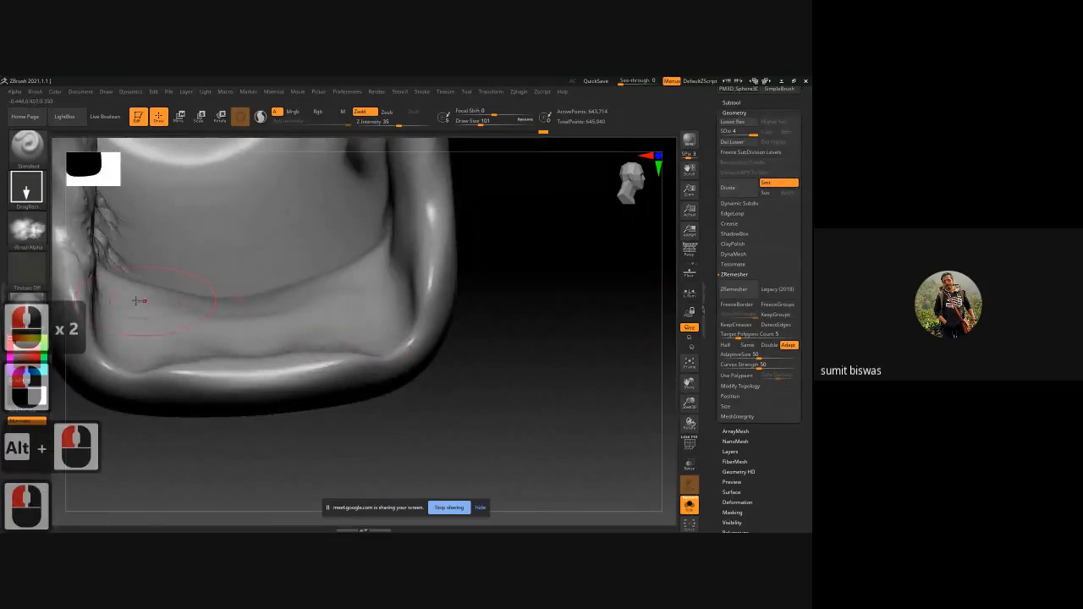
drag(155, 339, 159, 342)
drag(372, 265, 466, 271)
drag(409, 206, 448, 213)
drag(526, 216, 467, 209)
drag(353, 188, 403, 203)
alt+drag(522, 221, 511, 261)
drag(366, 203, 378, 248)
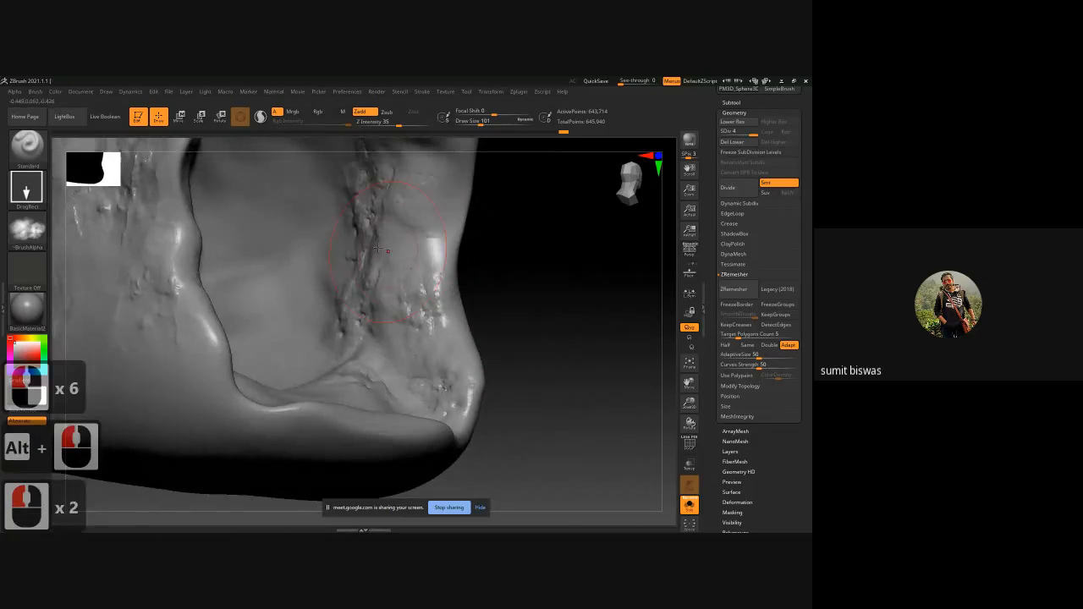
Fill the smooth deeper part of the inner side wall with rock alpha stamps
drag(295, 212, 337, 240)
drag(312, 278, 342, 330)
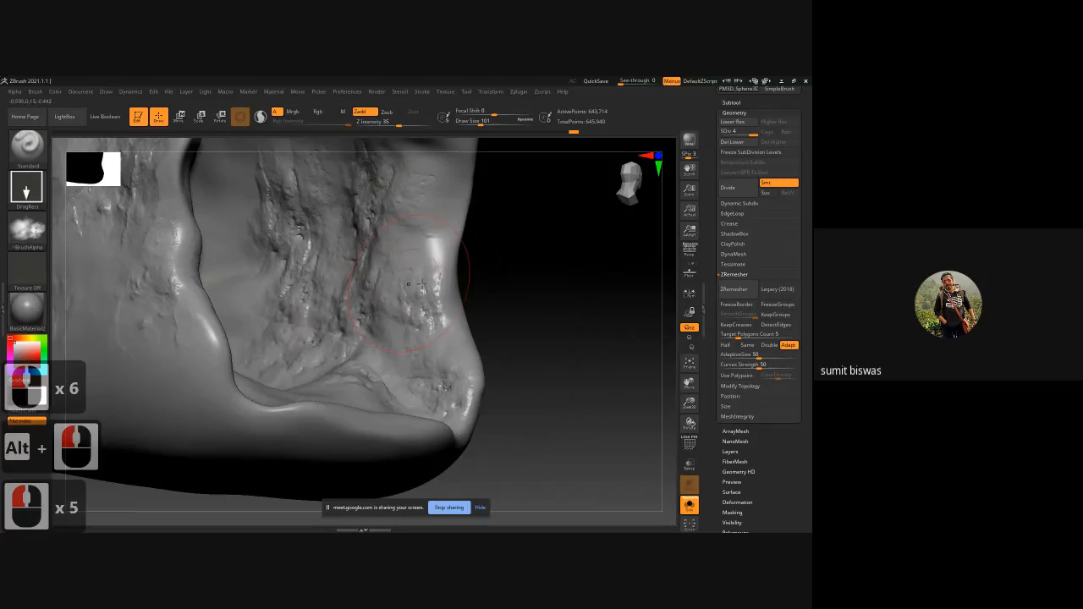
drag(258, 242, 290, 273)
drag(258, 313, 283, 334)
Add rock stamps to the inner side wall as seen from below, near the back corner
alt+drag(522, 245, 474, 256)
drag(260, 188, 423, 188)
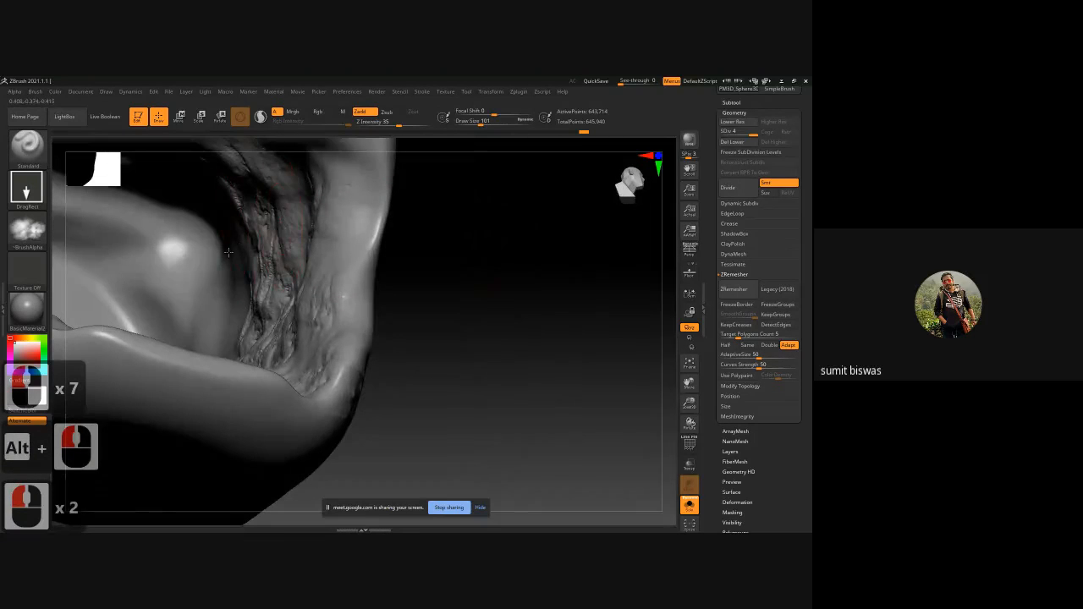
drag(234, 245, 263, 279)
drag(173, 250, 230, 293)
drag(269, 281, 160, 279)
drag(424, 254, 482, 263)
Stamp the rock alpha across the cave's upper interior and the smooth back wall
alt+drag(483, 262, 367, 279)
drag(554, 156, 364, 177)
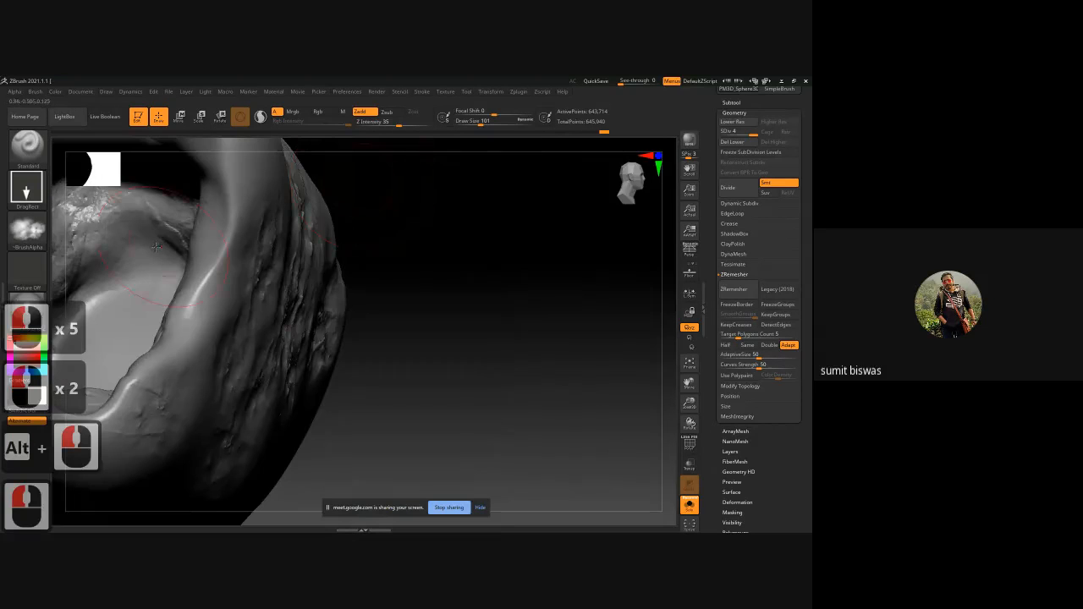
drag(153, 257, 188, 283)
alt+drag(473, 271, 505, 271)
drag(246, 289, 236, 280)
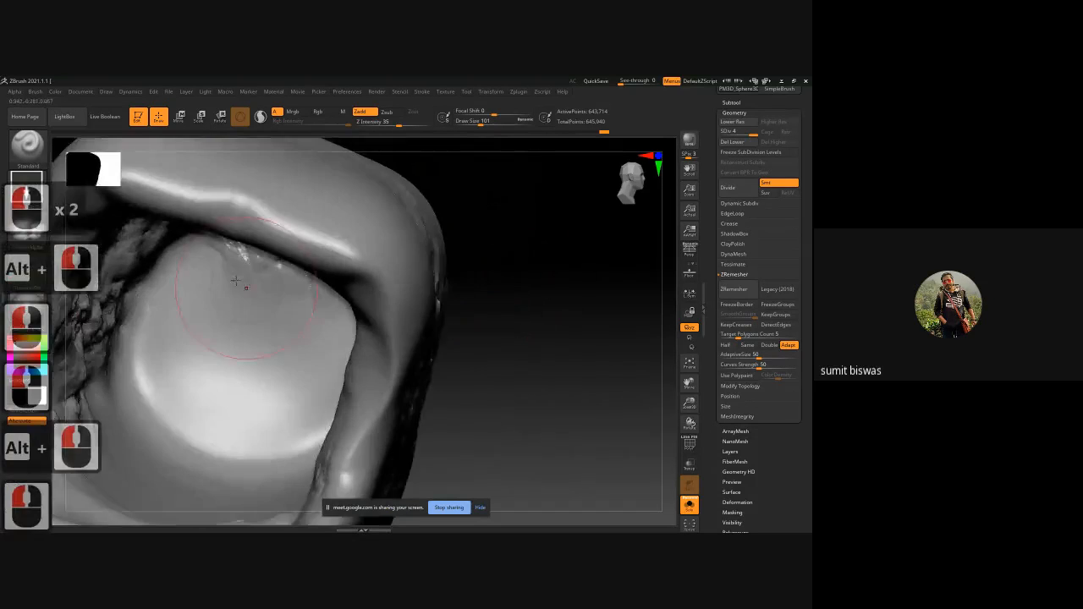
drag(208, 239, 222, 215)
drag(147, 341, 103, 296)
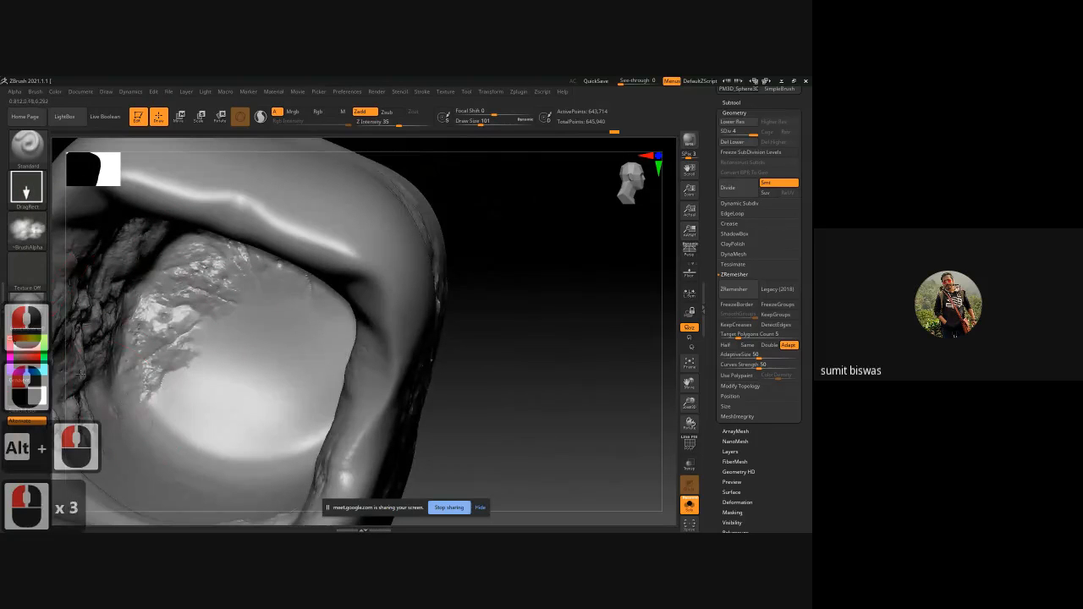
mouse_move(460, 352)
mouse_down()
mouse_move(515, 274)
mouse_move(543, 314)
mouse_move(387, 346)
mouse_move(347, 289)
mouse_up()
drag(410, 390, 449, 343)
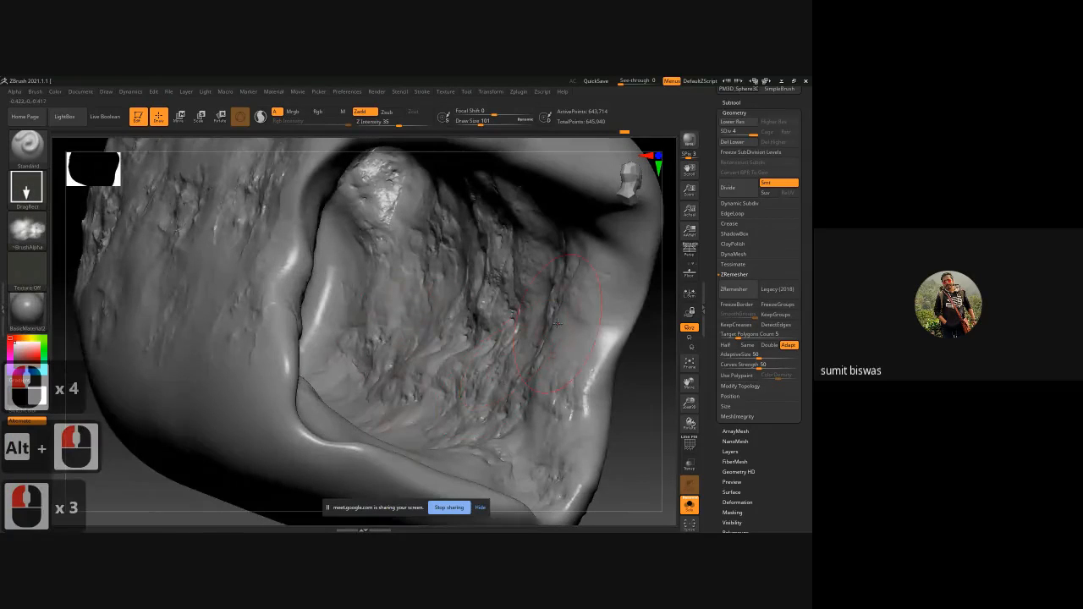
Check the whole cave from several angles and add rock stamps to smooth patches inside it
ctrl+right_drag(557, 322, 556, 243)
alt+drag(644, 333, 578, 330)
mouse_move(579, 330)
mouse_down()
mouse_move(556, 307)
mouse_move(558, 276)
mouse_move(438, 252)
mouse_up()
click(558, 276)
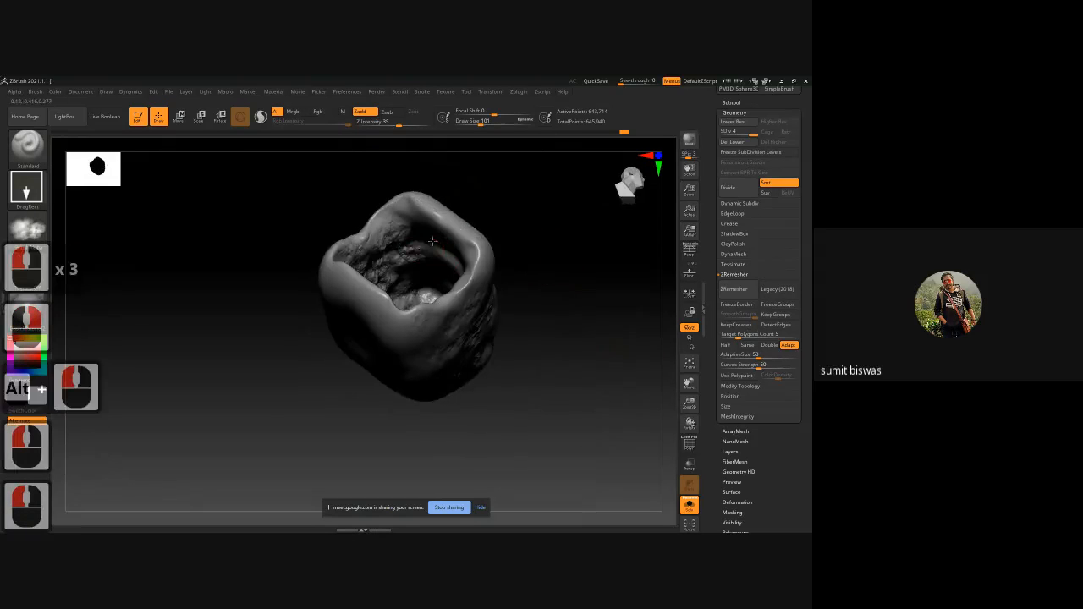
click(452, 264)
mouse_move(542, 256)
mouse_down()
mouse_move(585, 249)
mouse_move(538, 252)
mouse_up()
drag(443, 288, 498, 268)
click(411, 277)
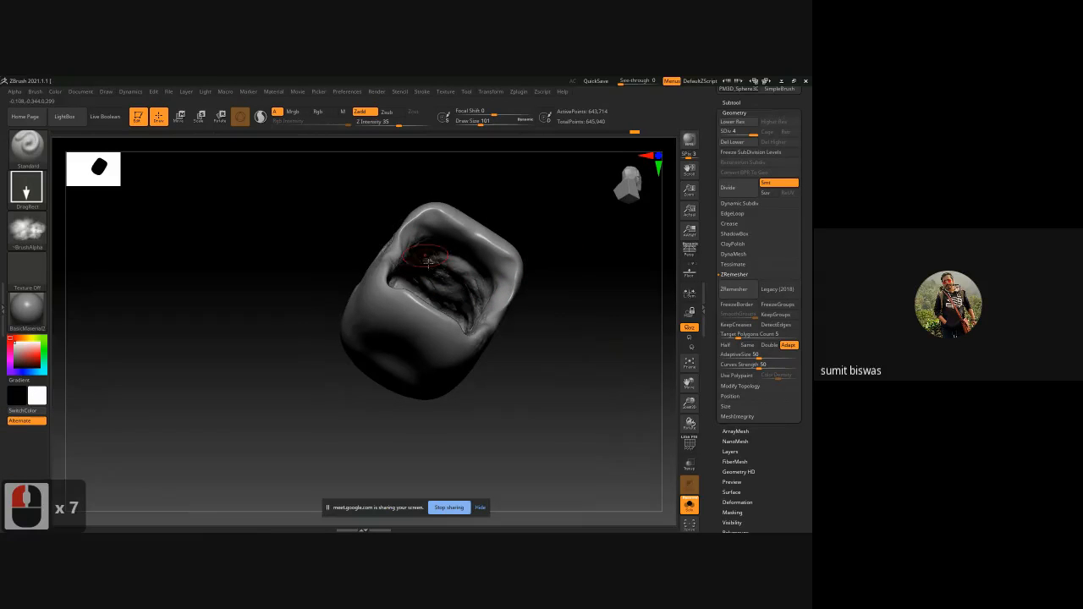
drag(429, 262, 458, 269)
mouse_move(587, 252)
mouse_down()
mouse_move(561, 314)
mouse_move(518, 273)
mouse_move(432, 281)
mouse_move(439, 326)
mouse_up()
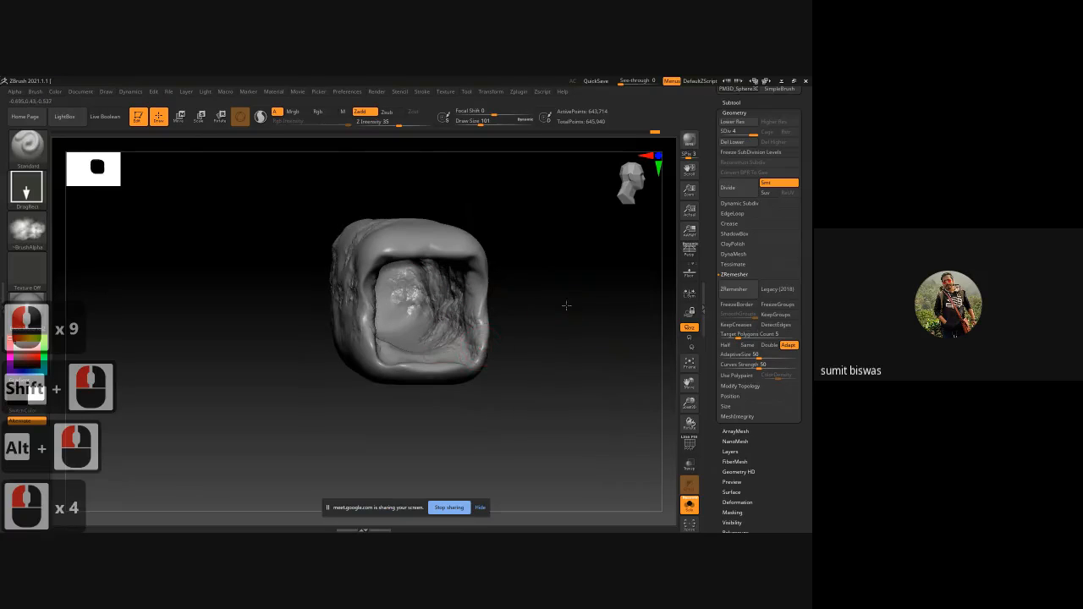
drag(567, 304, 476, 261)
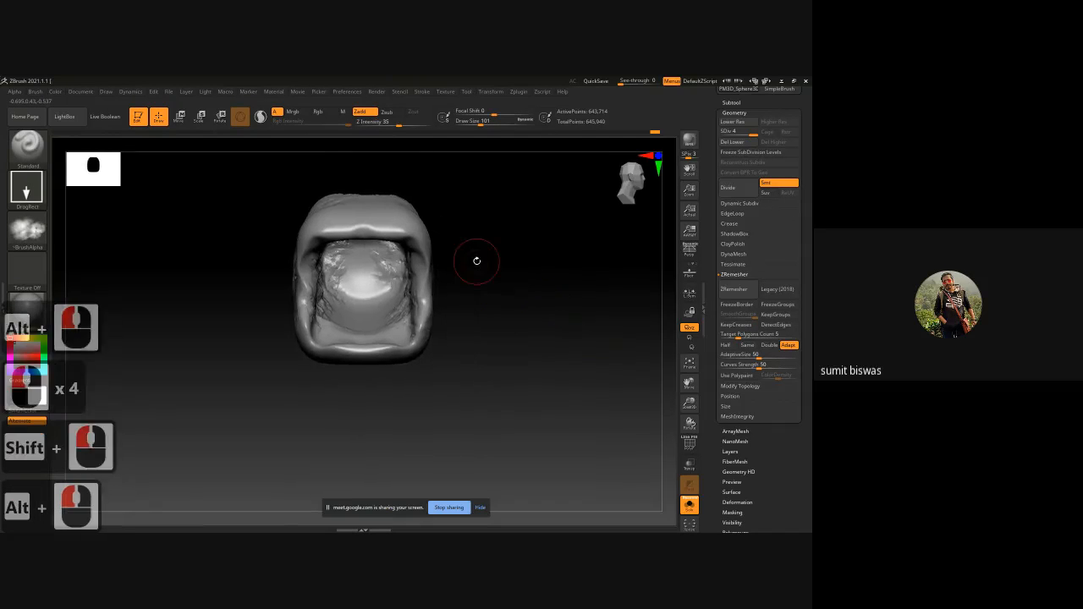
Try smoothing the rock detail on the inner wall and undo the smoothing
ctrl+right_drag(476, 261, 584, 364)
drag(609, 373, 572, 374)
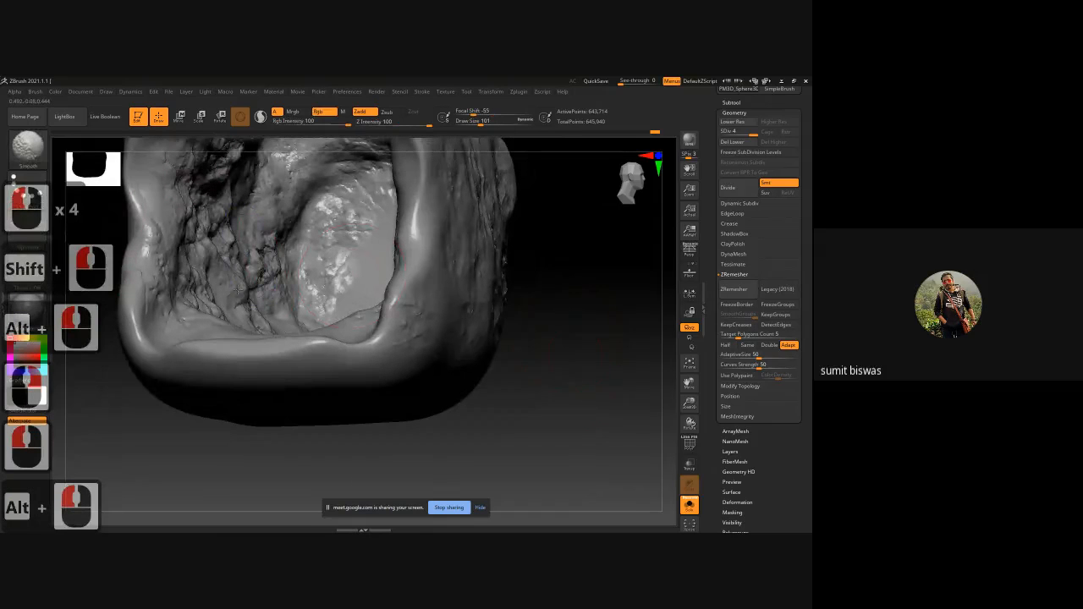
shift+drag(250, 254, 276, 273)
key(ctrl+z)
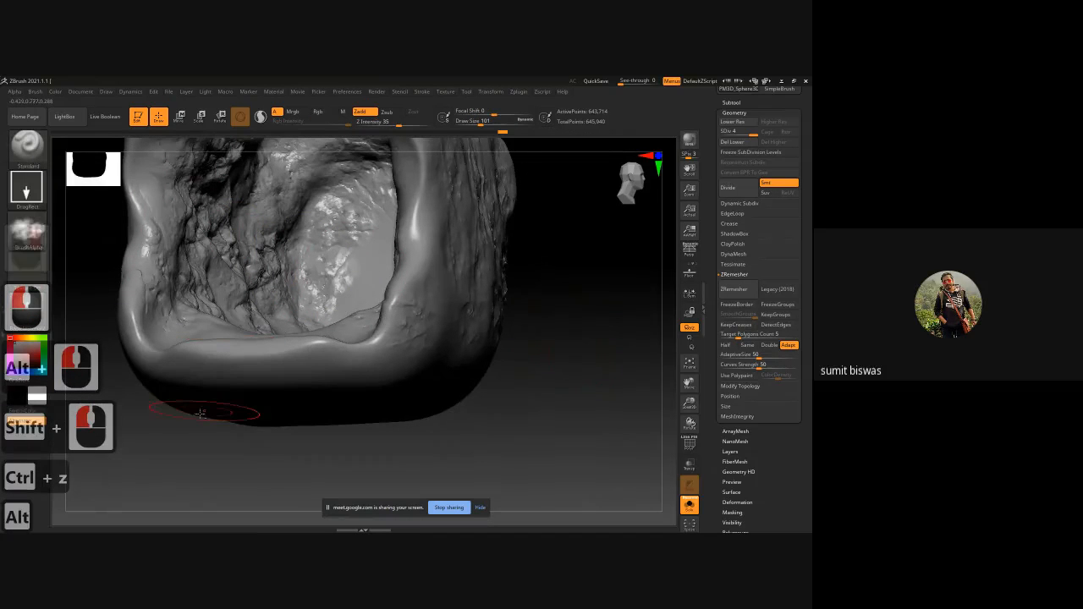
alt+drag(166, 430, 208, 464)
drag(208, 464, 188, 430)
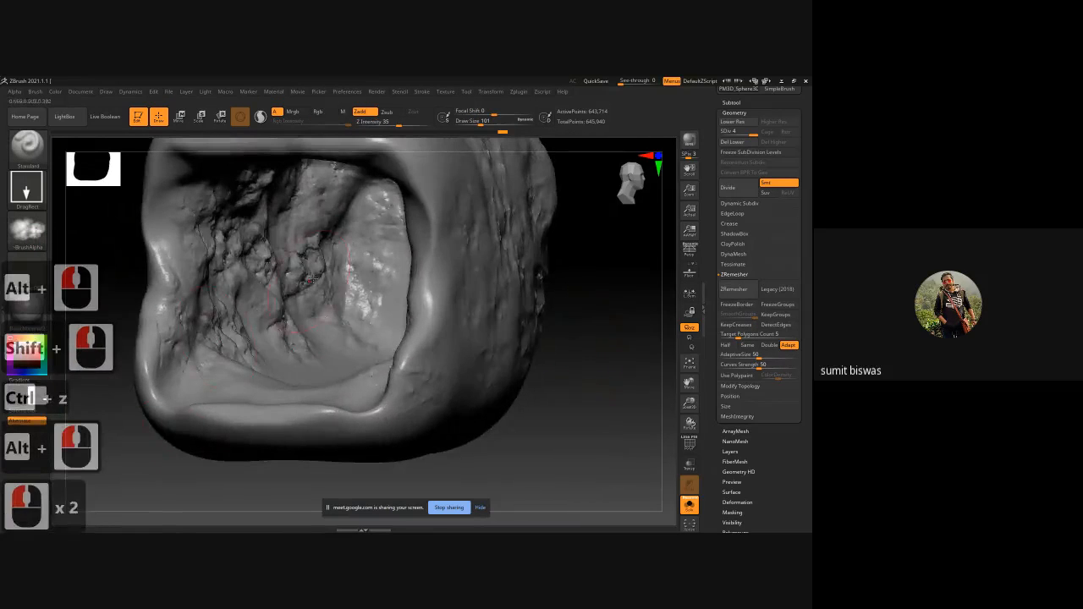
key(b)
key(m)
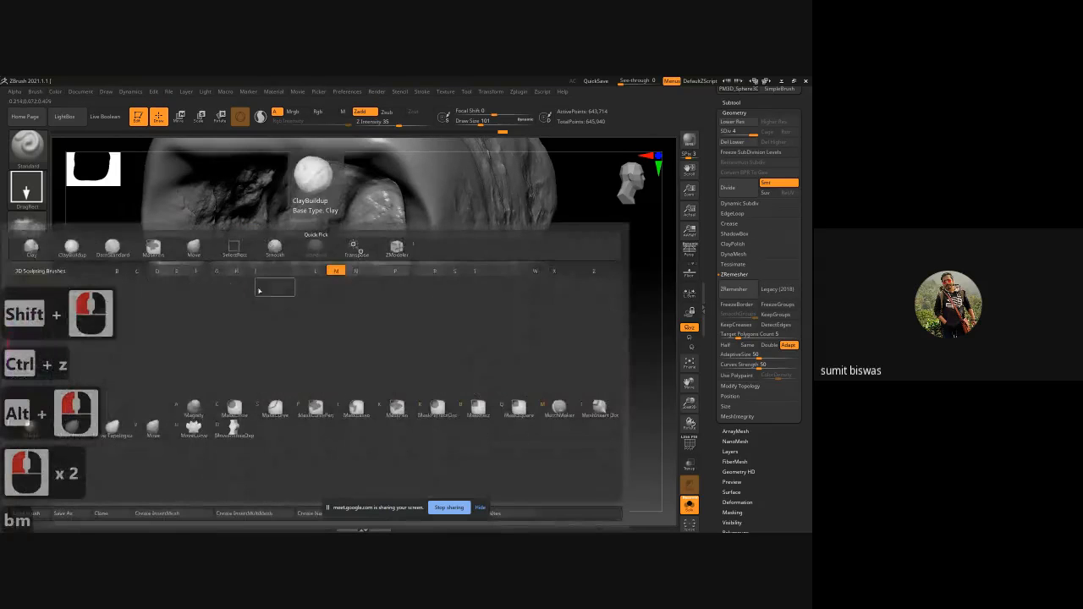
key(b)
key(v)
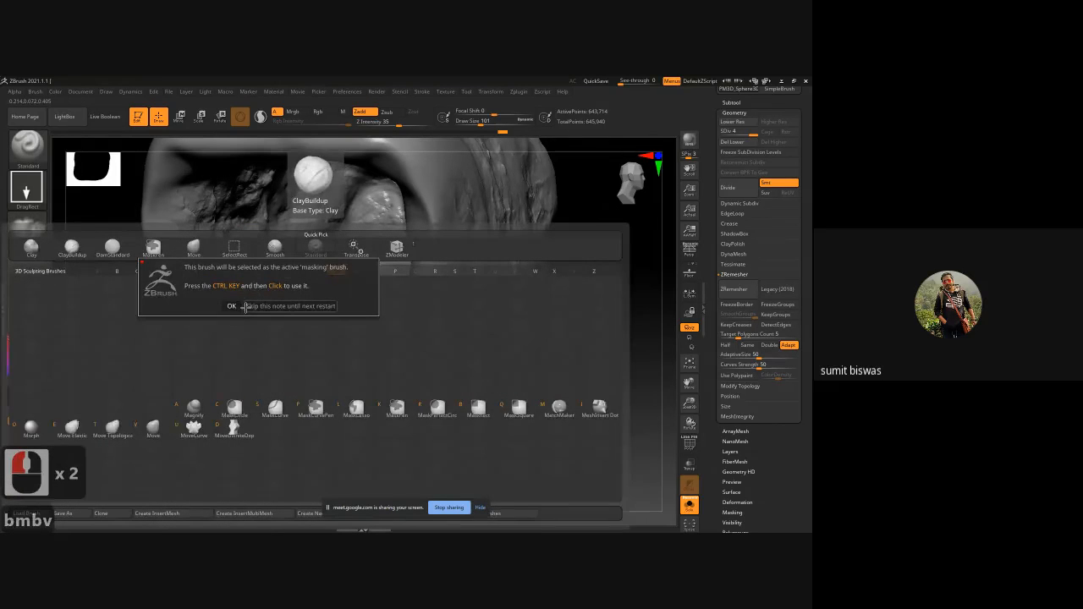
key(Escape)
Switch to the Move brush, enlarge its draw size to 185 and push the cave's inner side wall outward
key(b)
key(m)
key(v)
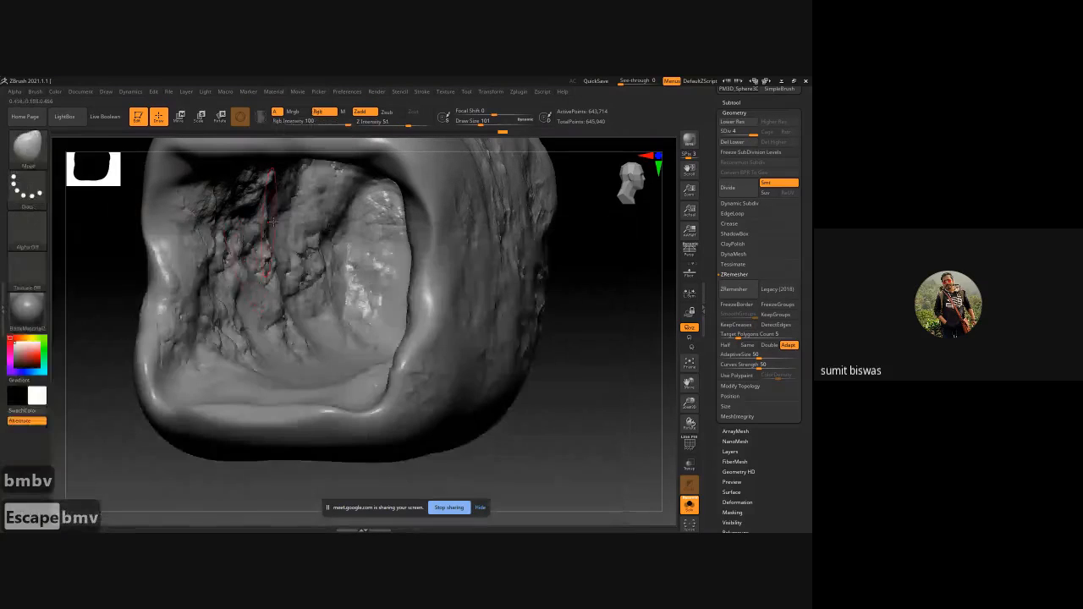
key(bracketright)
key(bracketright)
key(bracketright)
key(bracketright)
key(bracketright)
key(bracketright)
key(bracketright)
key(bracketright)
key(bracketright)
key(bracketright)
drag(273, 302, 268, 305)
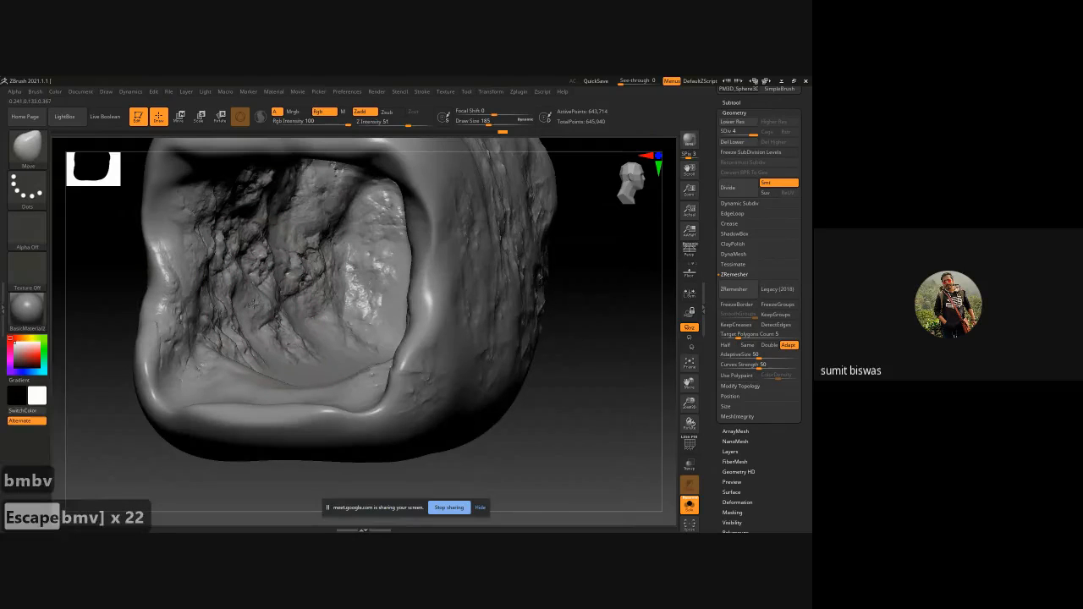
Show all subtools again and pull the cave's side wall outward beside the sloped slatted frame
click(689, 505)
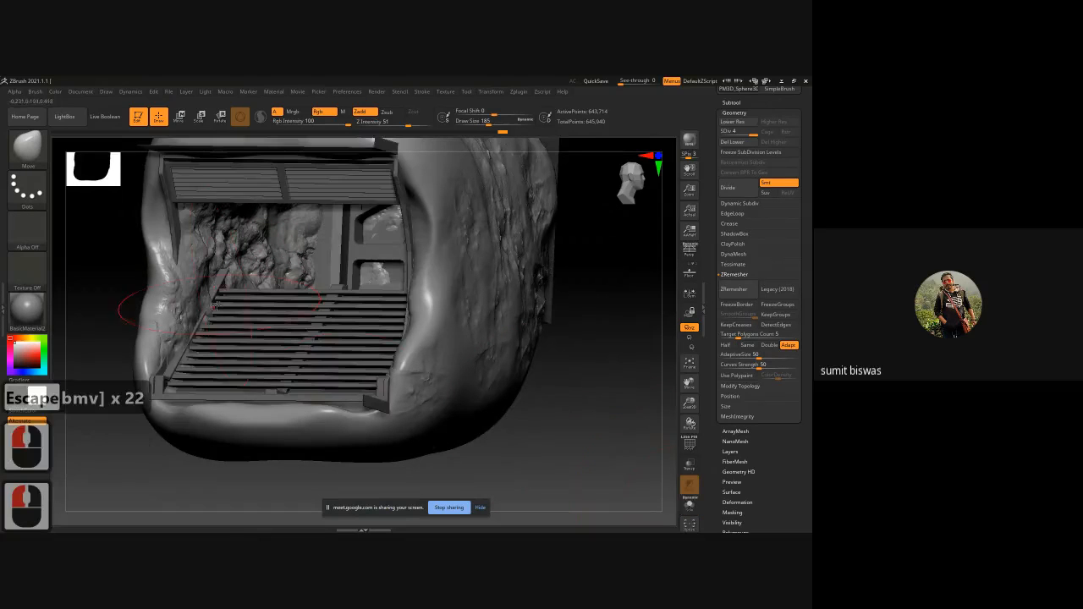
mouse_move(212, 311)
mouse_down()
mouse_move(201, 312)
mouse_move(200, 295)
mouse_up()
mouse_move(204, 315)
mouse_down()
mouse_move(174, 336)
mouse_move(179, 323)
mouse_up()
drag(184, 337, 178, 338)
drag(193, 285, 188, 285)
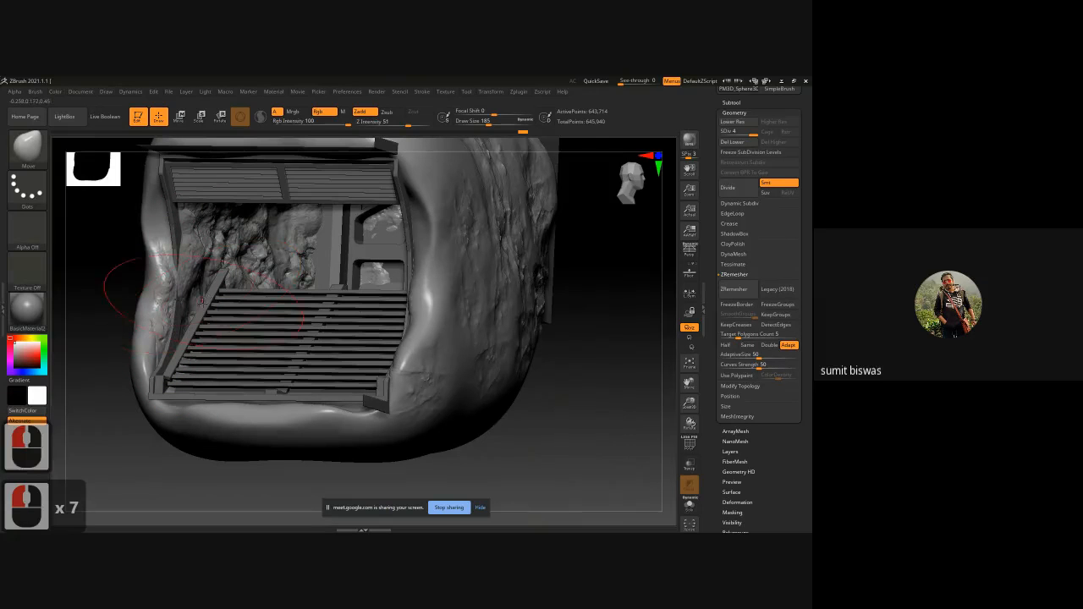
Reduce the Move brush draw size to 53 and nudge the cave's rocky inner side wall into shape beside the slatted frame
key(bracketleft)
key(bracketleft)
key(bracketleft)
key(bracketleft)
key(bracketleft)
key(bracketleft)
key(bracketleft)
key(bracketleft)
key(bracketleft)
key(bracketleft)
key(bracketleft)
key(bracketleft)
key(bracketleft)
key(bracketleft)
key(bracketleft)
key(bracketleft)
key(bracketleft)
key(bracketleft)
key(bracketleft)
key(bracketleft)
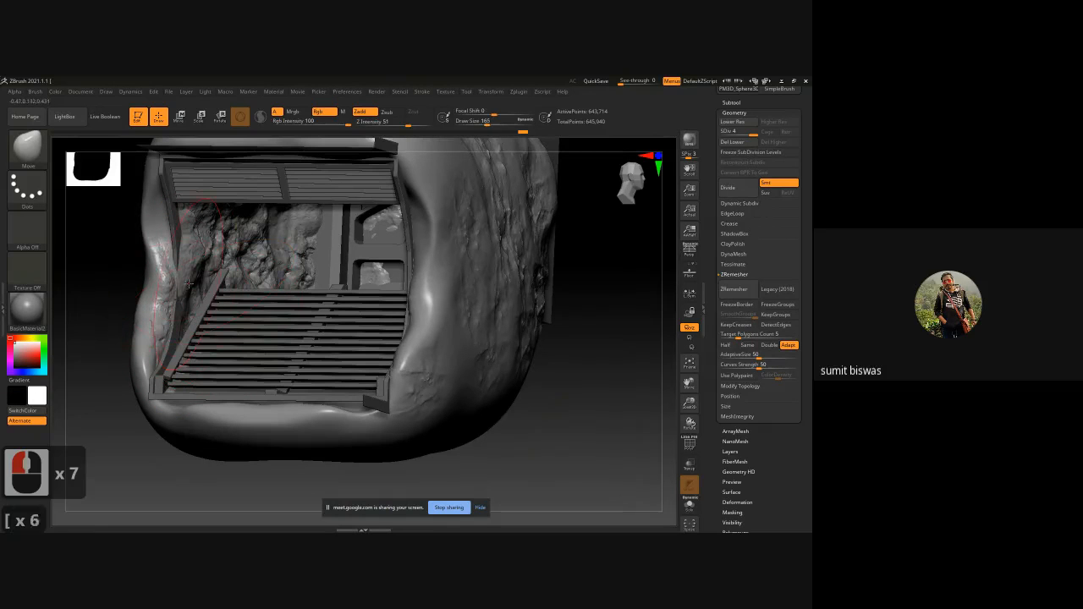
drag(178, 286, 186, 285)
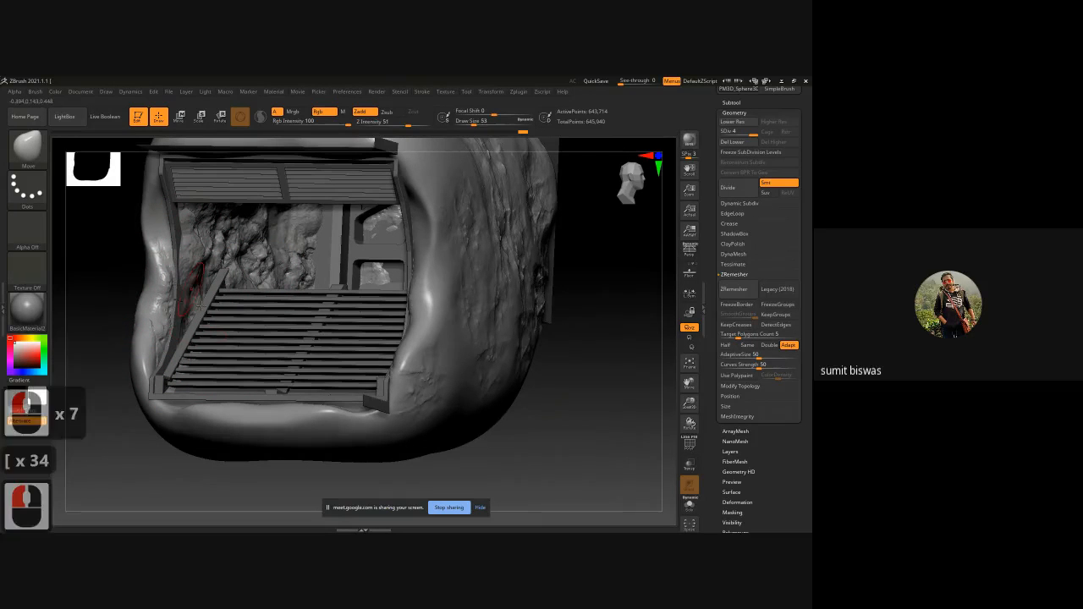
drag(179, 323, 182, 314)
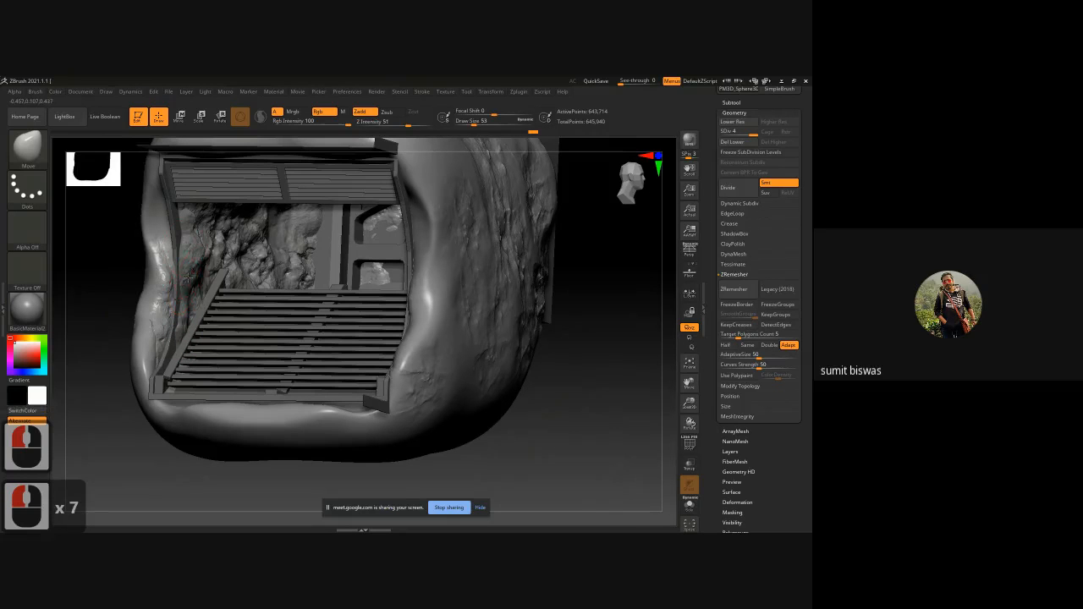
drag(165, 279, 171, 273)
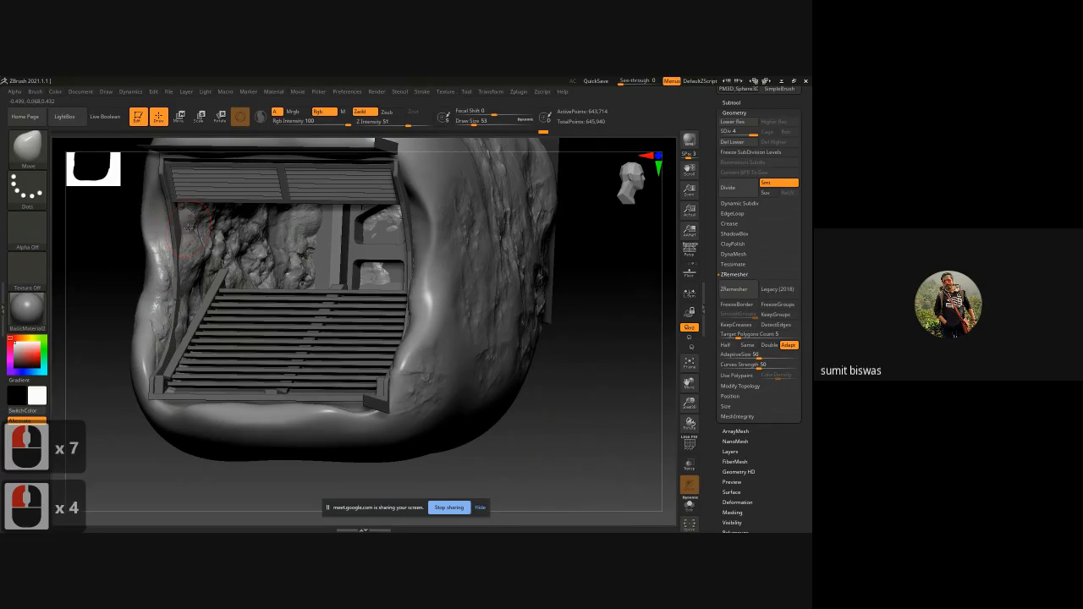
drag(183, 219, 180, 227)
Reshape the opposite cave wall near the lower corner of the sloped slatted frame
drag(122, 250, 184, 199)
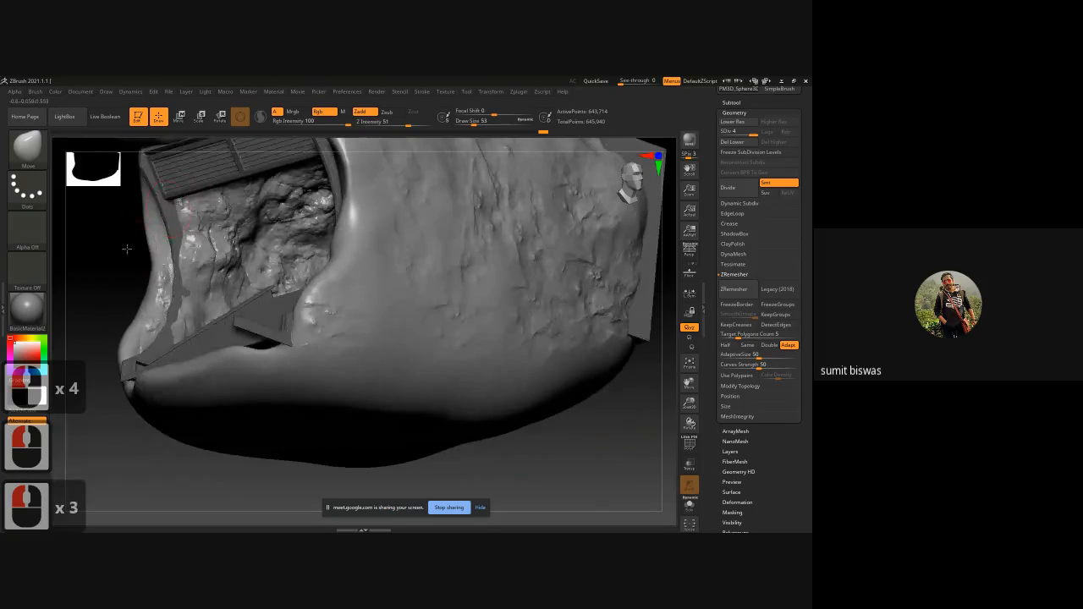
mouse_move(127, 249)
mouse_down()
mouse_move(516, 249)
mouse_move(450, 254)
mouse_move(416, 273)
mouse_up()
mouse_move(418, 326)
mouse_down()
mouse_move(425, 359)
mouse_move(409, 337)
mouse_up()
drag(411, 355, 414, 359)
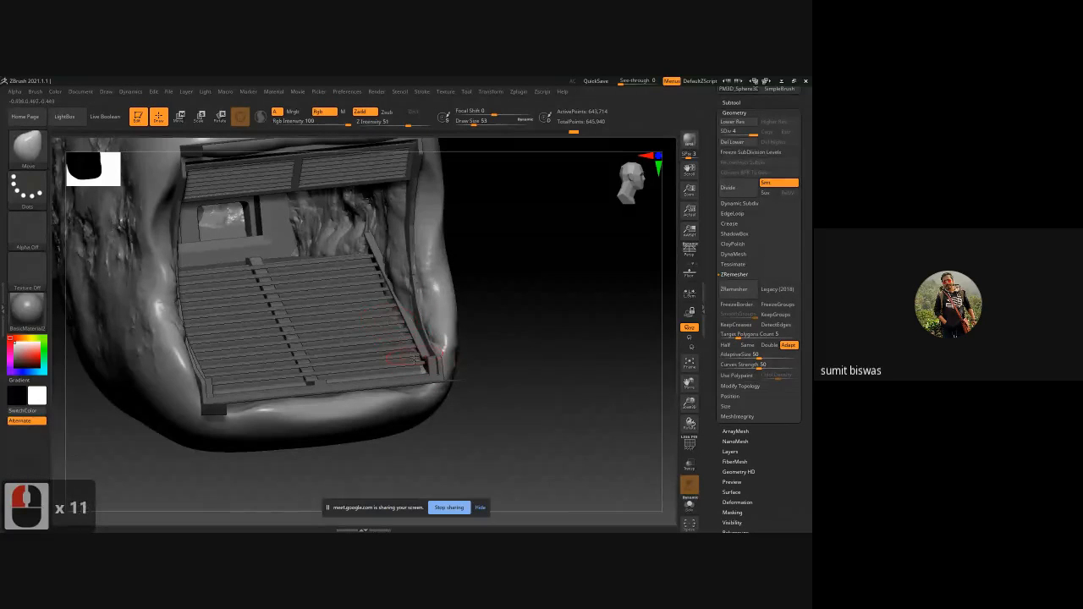
Adjust the rocky inner wall where it meets the upper end of the sloped slatted frame
drag(485, 304, 537, 324)
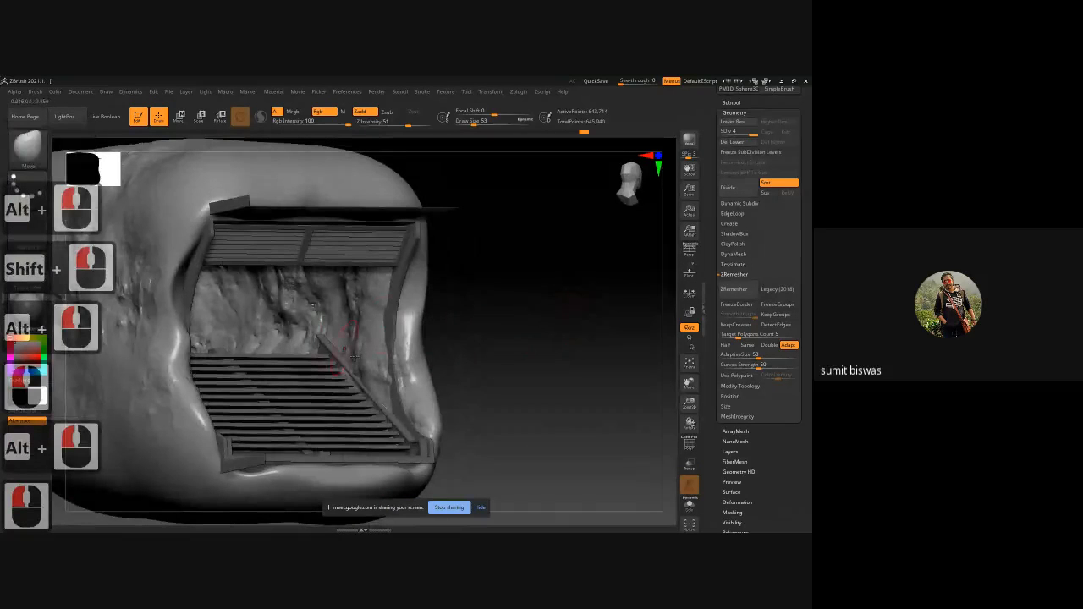
drag(482, 346, 339, 350)
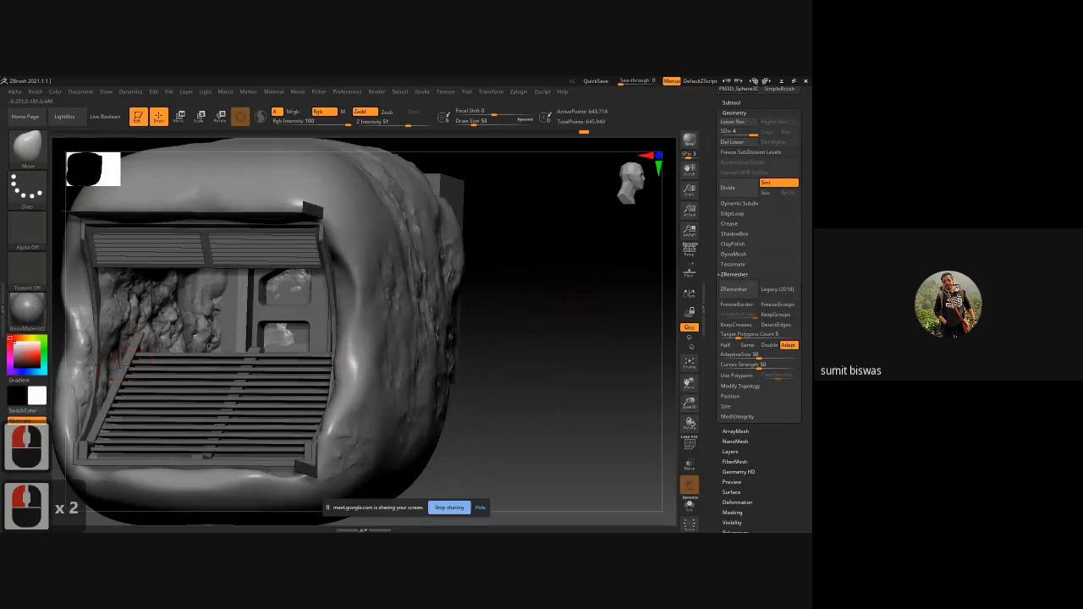
drag(117, 350, 125, 341)
drag(133, 334, 131, 332)
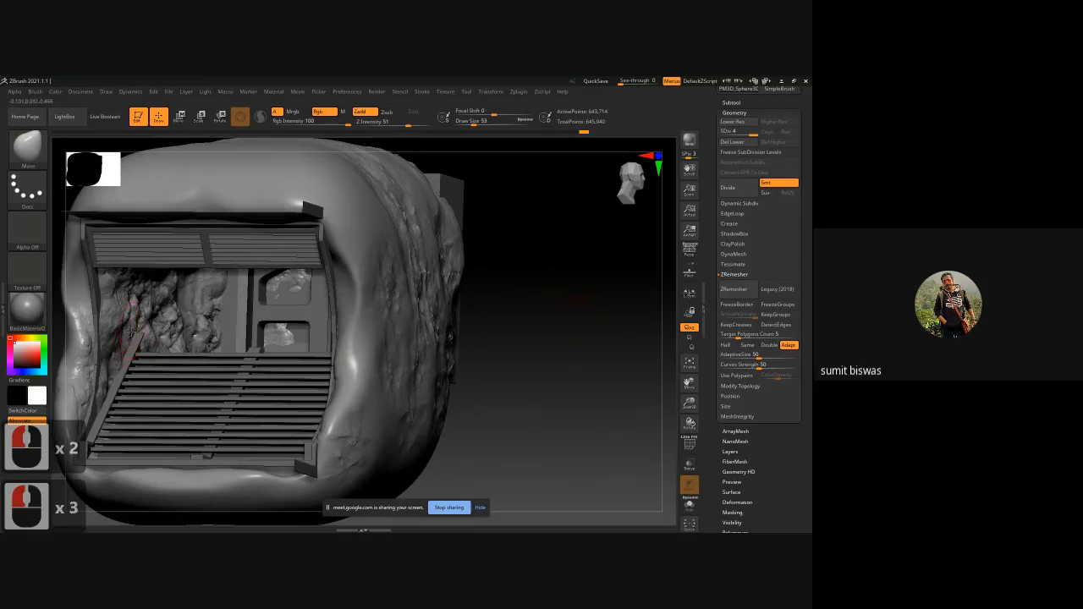
View the cave from above and move the rock under the upper slatted panel with short strokes
drag(231, 145, 213, 231)
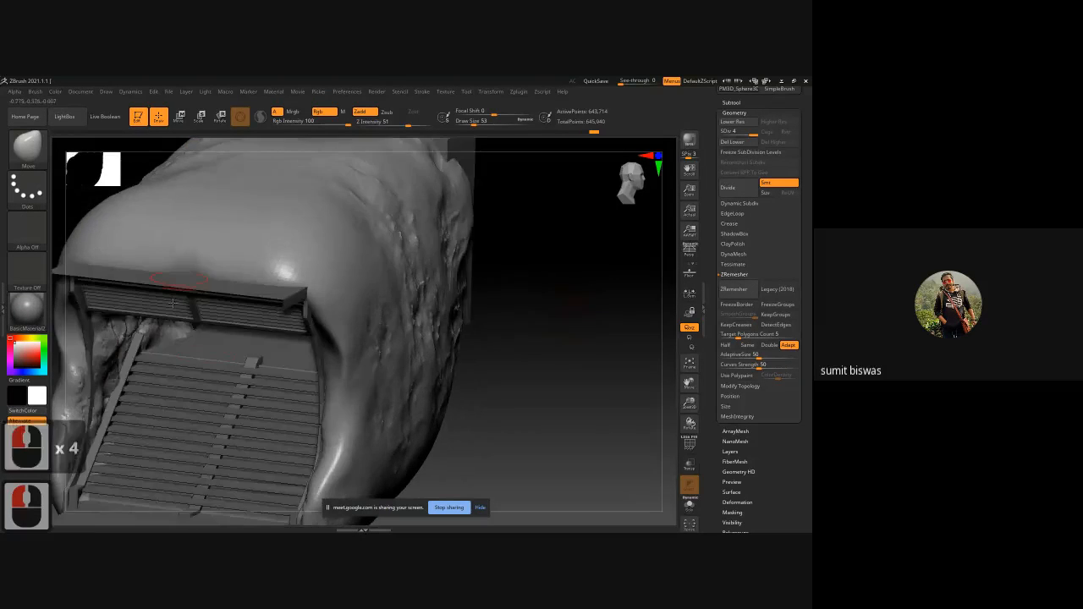
mouse_move(159, 340)
mouse_down()
mouse_move(160, 355)
mouse_move(159, 335)
mouse_up()
drag(157, 339, 154, 327)
mouse_move(152, 331)
mouse_down()
mouse_move(149, 322)
mouse_move(178, 325)
mouse_up()
drag(188, 332, 188, 324)
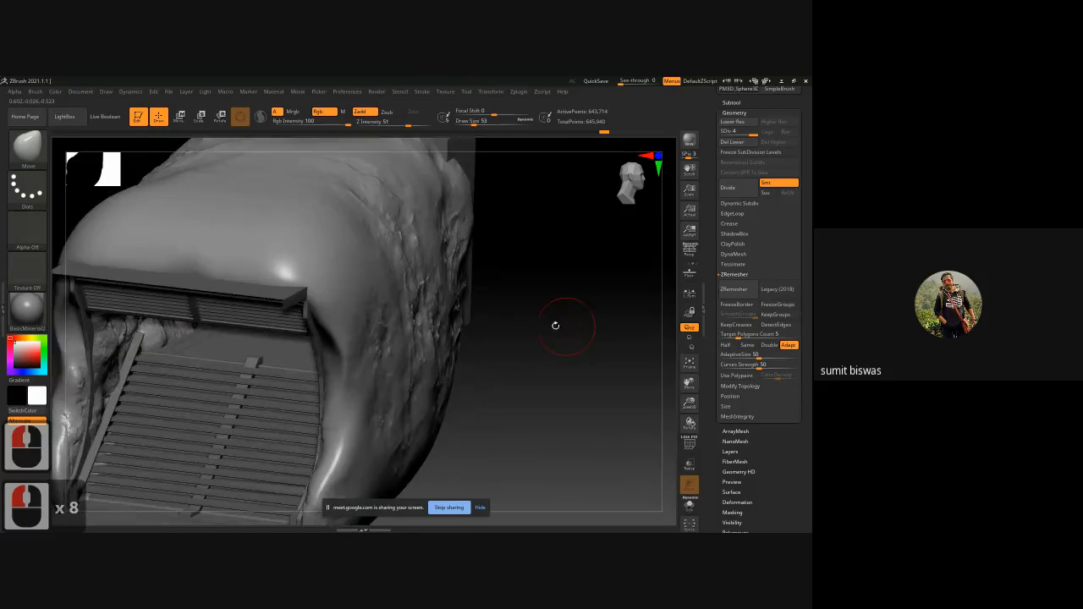
Check the slatted structure from both sides and adjust the cave's inner wall beside the door frame
drag(556, 325, 474, 324)
drag(88, 293, 251, 325)
mouse_move(117, 326)
mouse_down()
mouse_move(252, 336)
mouse_move(200, 323)
mouse_move(210, 318)
mouse_up()
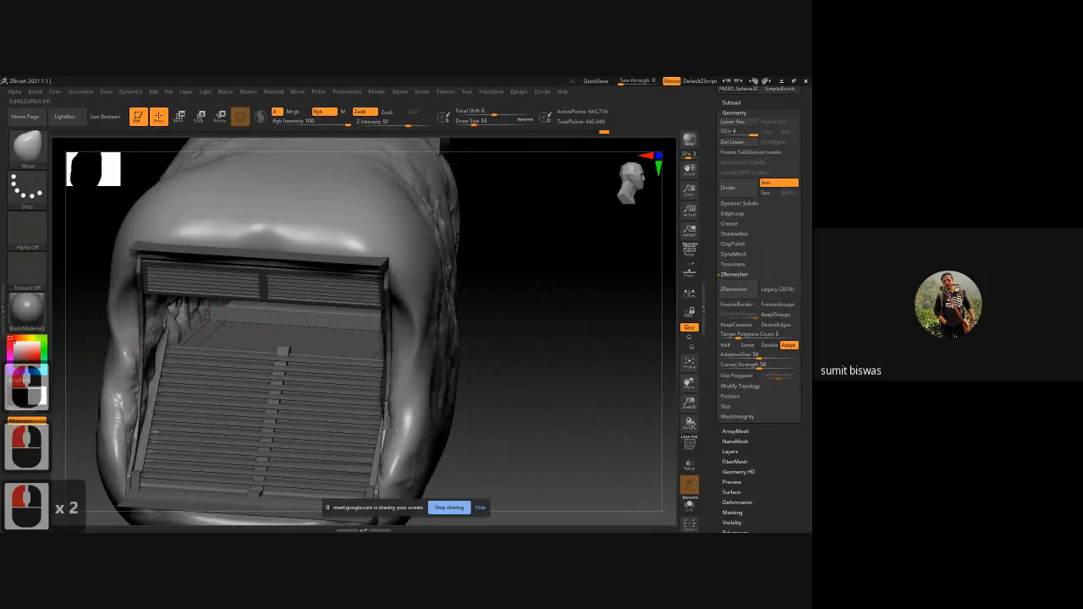
drag(88, 326, 201, 293)
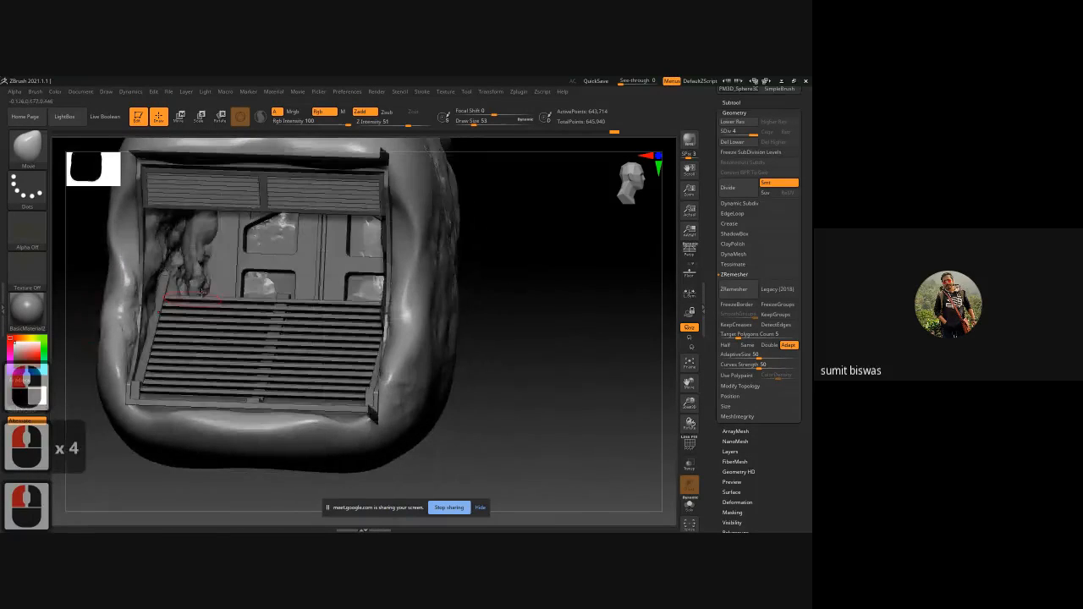
mouse_move(581, 264)
mouse_down()
mouse_move(571, 288)
mouse_move(541, 292)
mouse_up()
mouse_move(542, 292)
alt+mouse_down()
mouse_move(536, 319)
mouse_move(498, 317)
alt+mouse_up()
drag(415, 254, 420, 263)
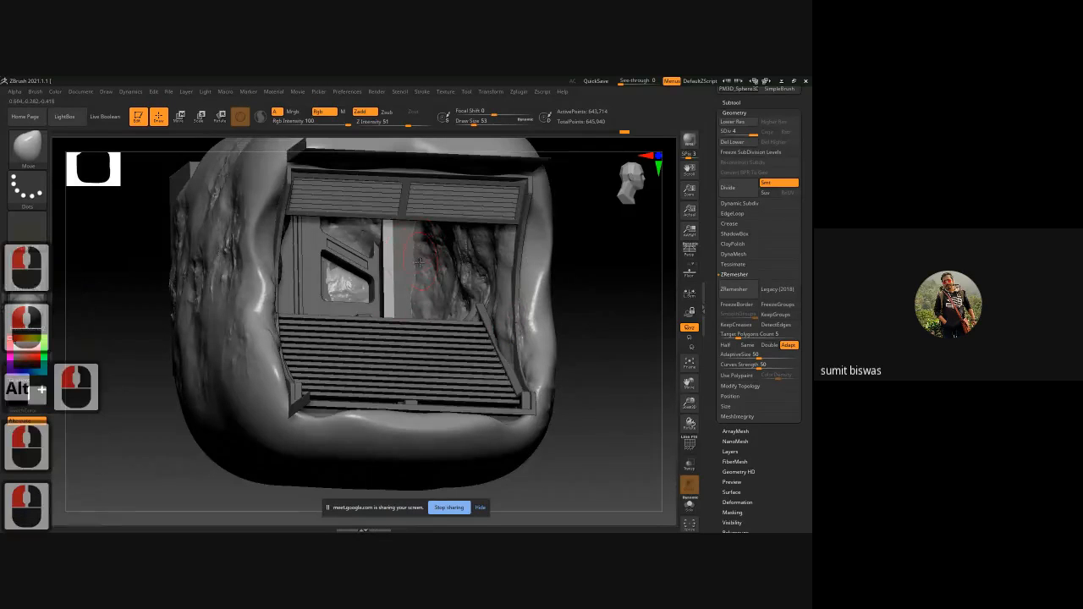
Isolate the cave subtool and face its opening straight on
drag(606, 270, 574, 270)
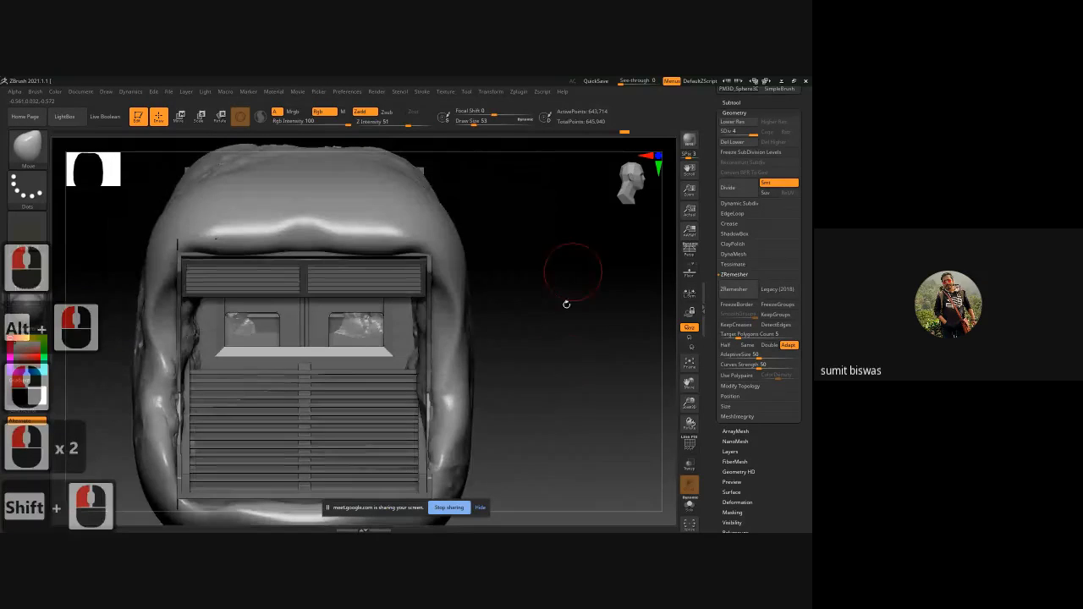
alt+drag(569, 373, 575, 300)
click(690, 505)
alt+drag(578, 356, 581, 377)
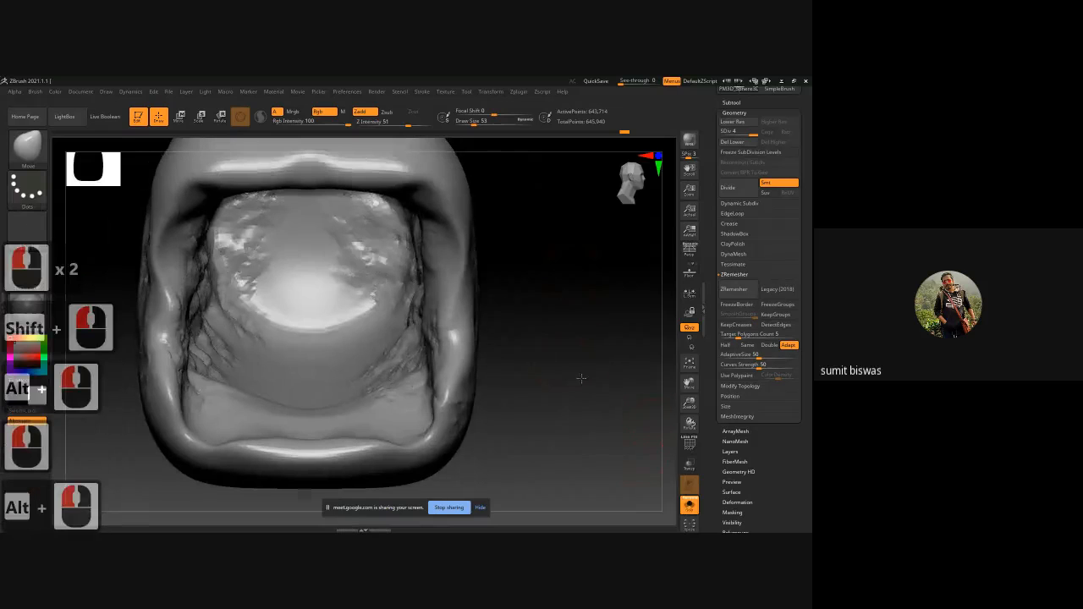
mouse_move(546, 367)
ctrl+right_down()
mouse_move(520, 347)
mouse_move(537, 348)
ctrl+right_up()
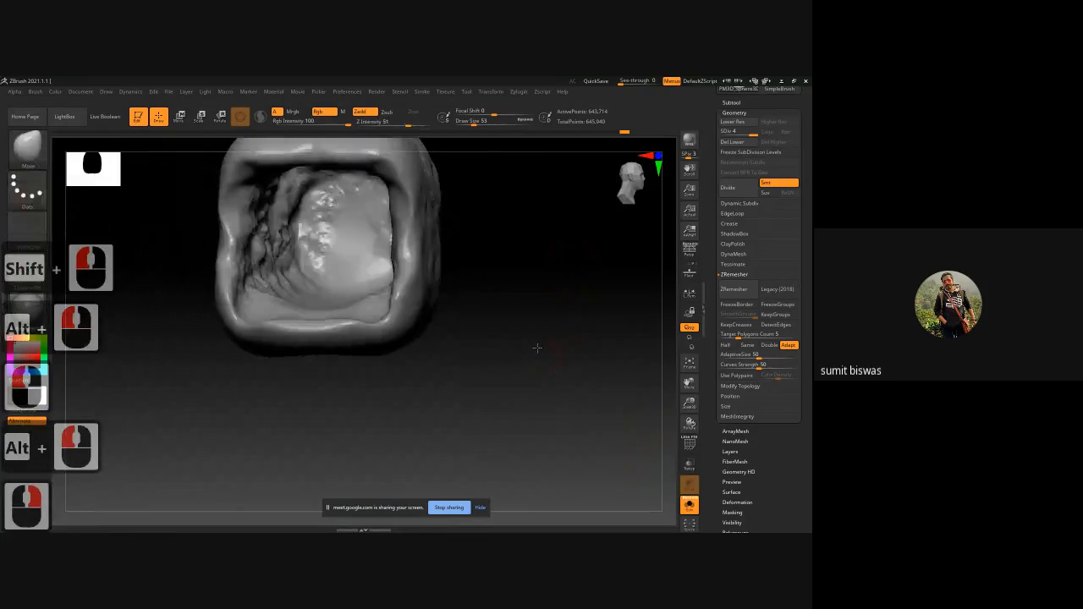
shift+drag(537, 348, 502, 391)
click(520, 376)
click(522, 389)
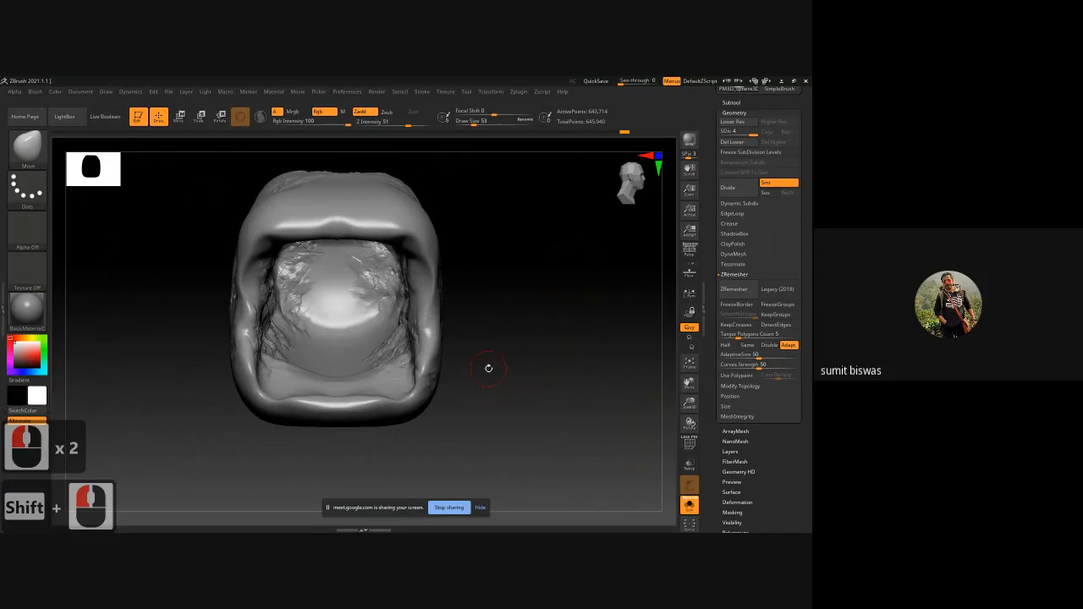
mouse_move(523, 355)
mouse_down()
mouse_move(513, 354)
mouse_move(527, 355)
mouse_up()
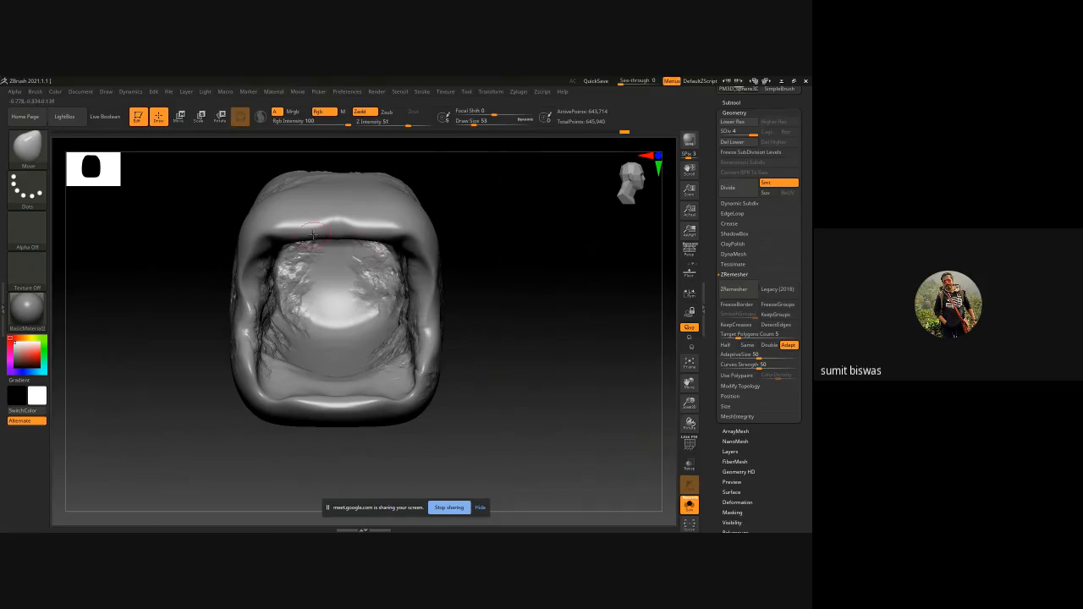
mouse_move(272, 238)
shift+mouse_down()
mouse_move(361, 227)
mouse_move(305, 228)
shift+mouse_up()
key(space)
key(ctrl+z)
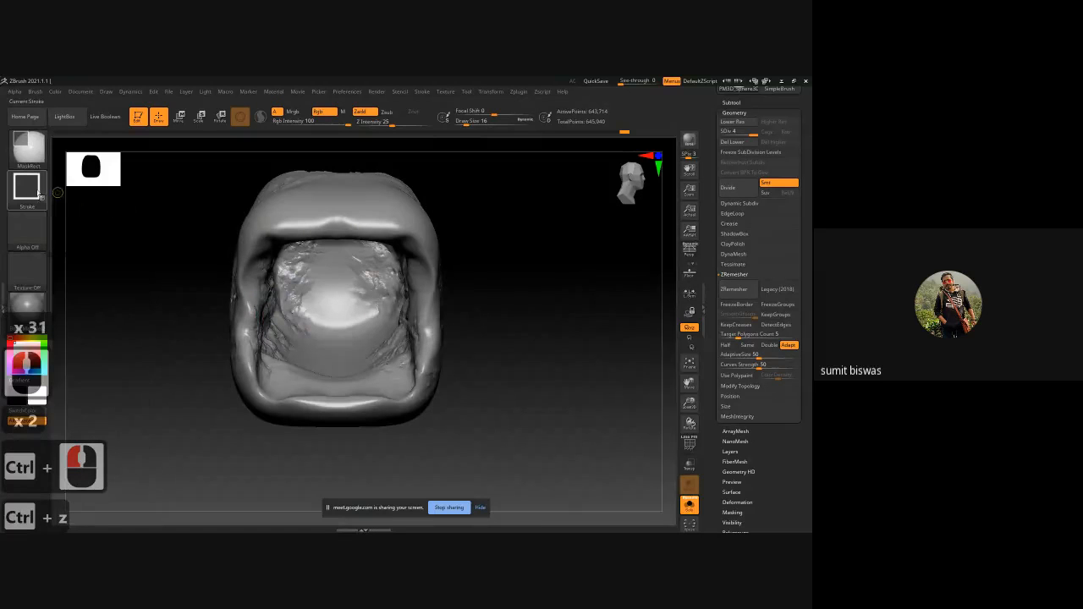
Set the masking stroke to FreeHand and paint a mask band around the rim of the cave opening
ctrl+click(27, 190)
ctrl+click(161, 198)
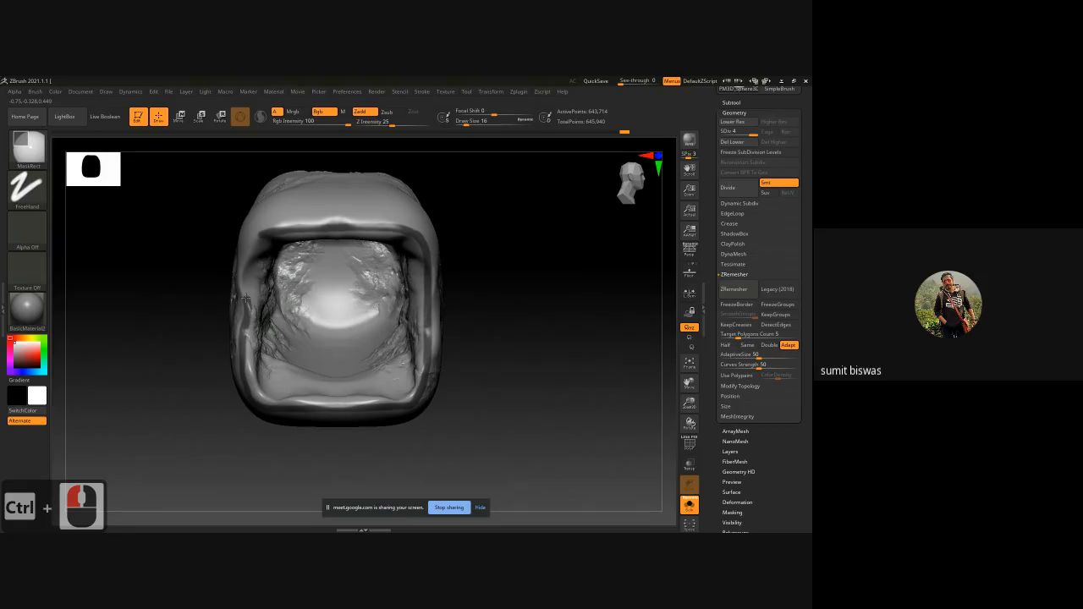
ctrl+click(491, 259)
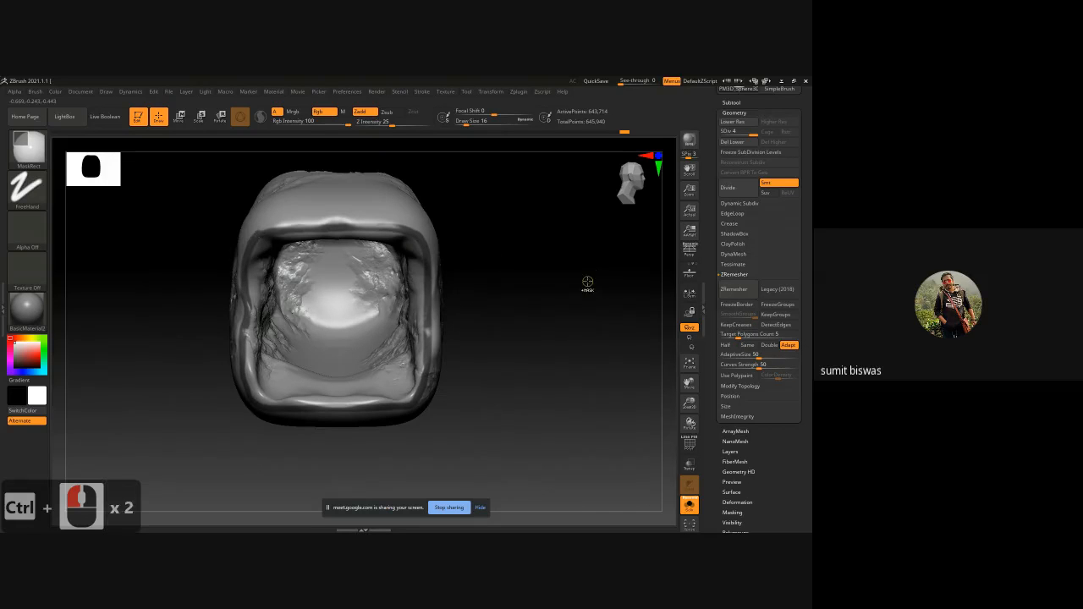
Display the polygroup wireframe and assign the masked rim of the opening to its own polygroup
key(ctrl+w)
key(shift+f)
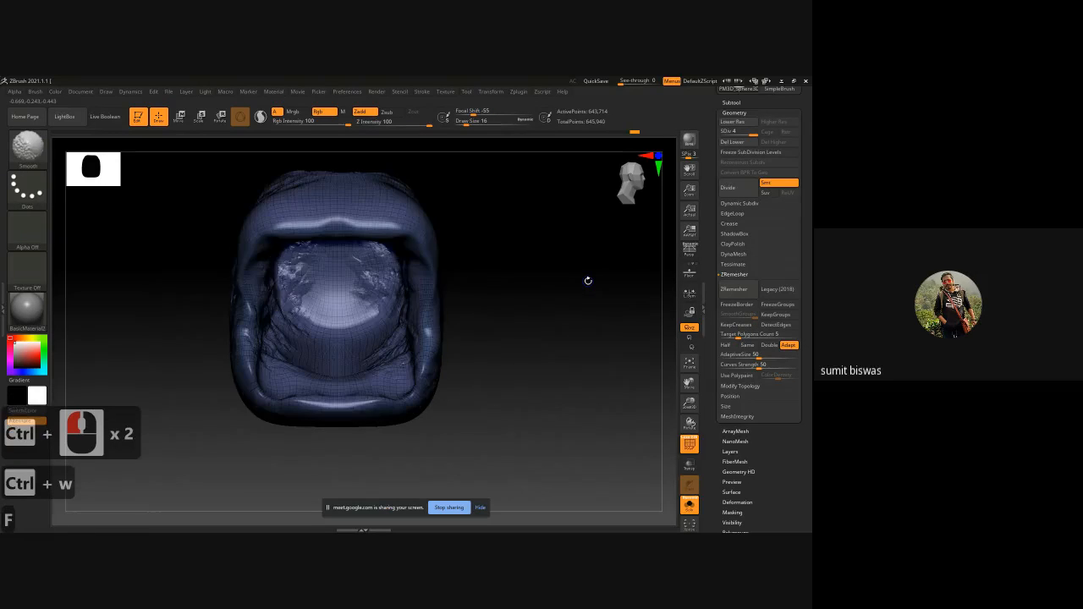
key(ctrl+z)
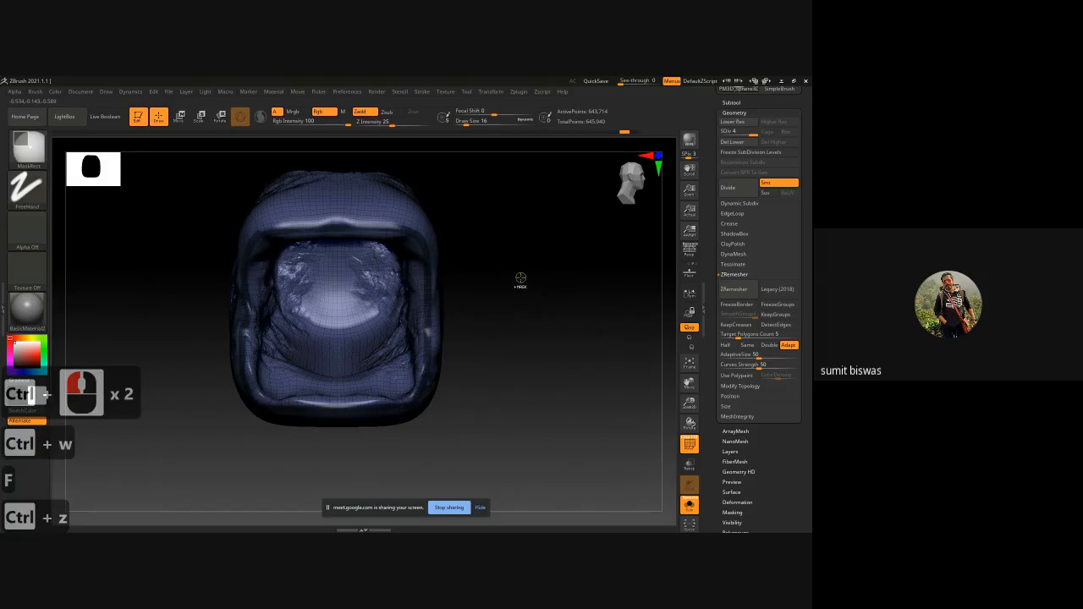
key(ctrl+w)
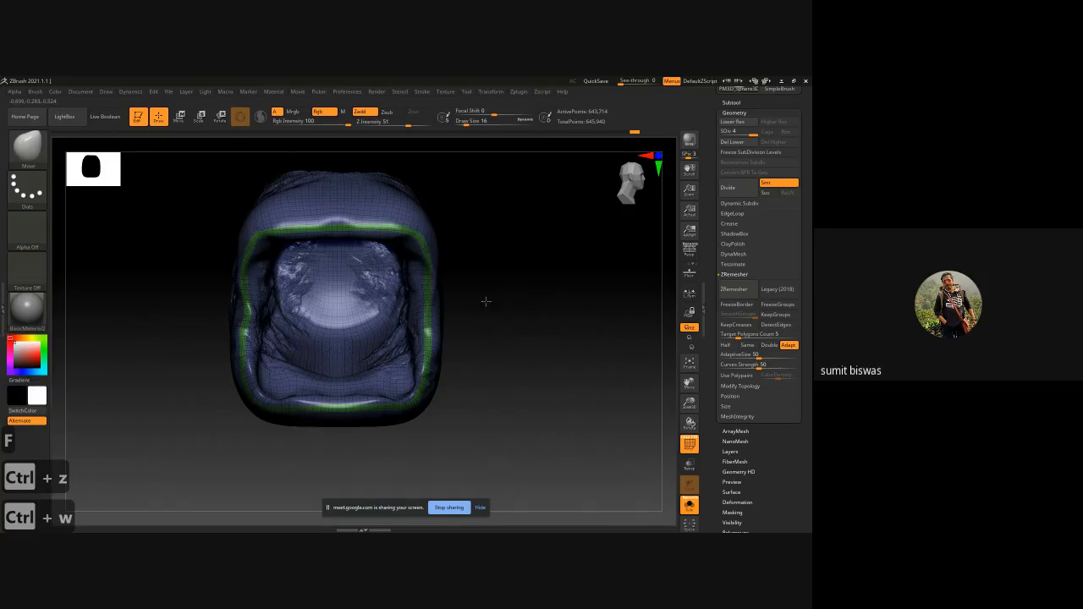
drag(483, 302, 504, 314)
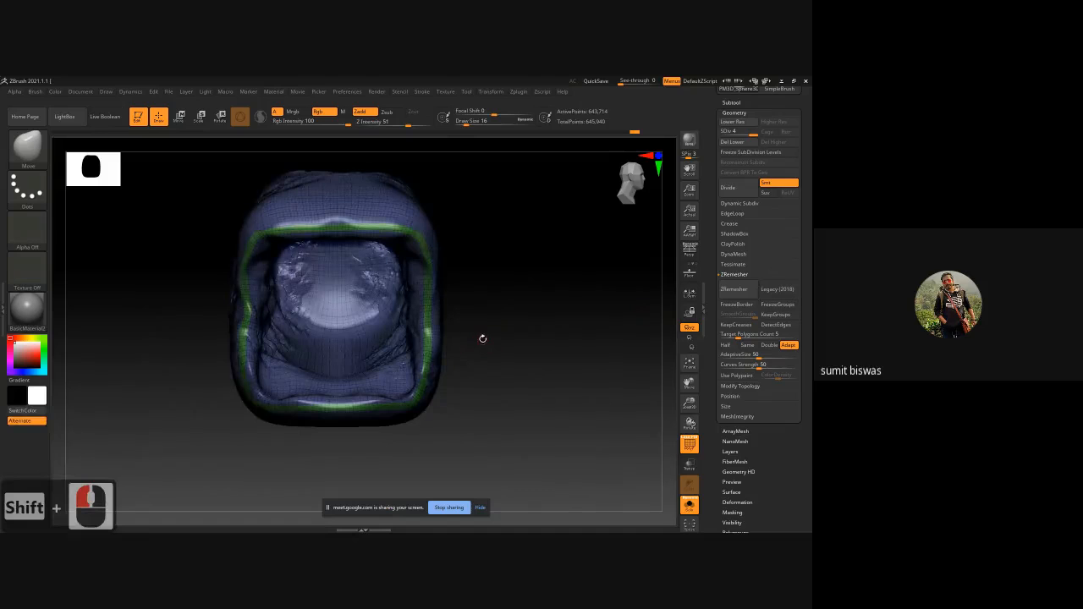
Isolate the rim polygroup and invert the visibility to hide only the rim
ctrl+shift+click(309, 228)
ctrl+shift+click(309, 228)
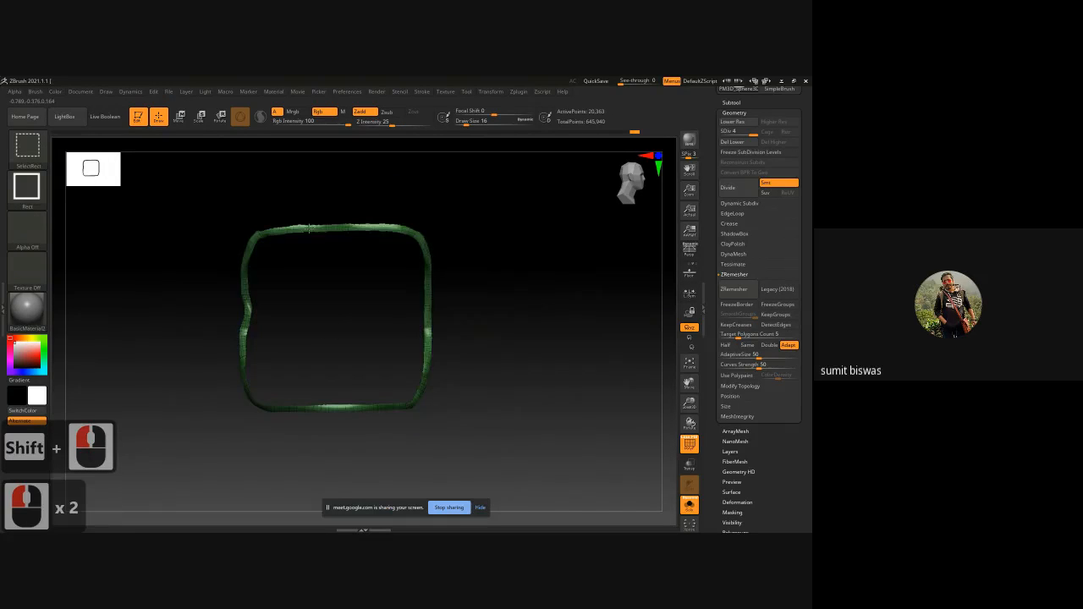
mouse_move(533, 321)
mouse_down()
mouse_move(484, 318)
mouse_move(510, 319)
mouse_up()
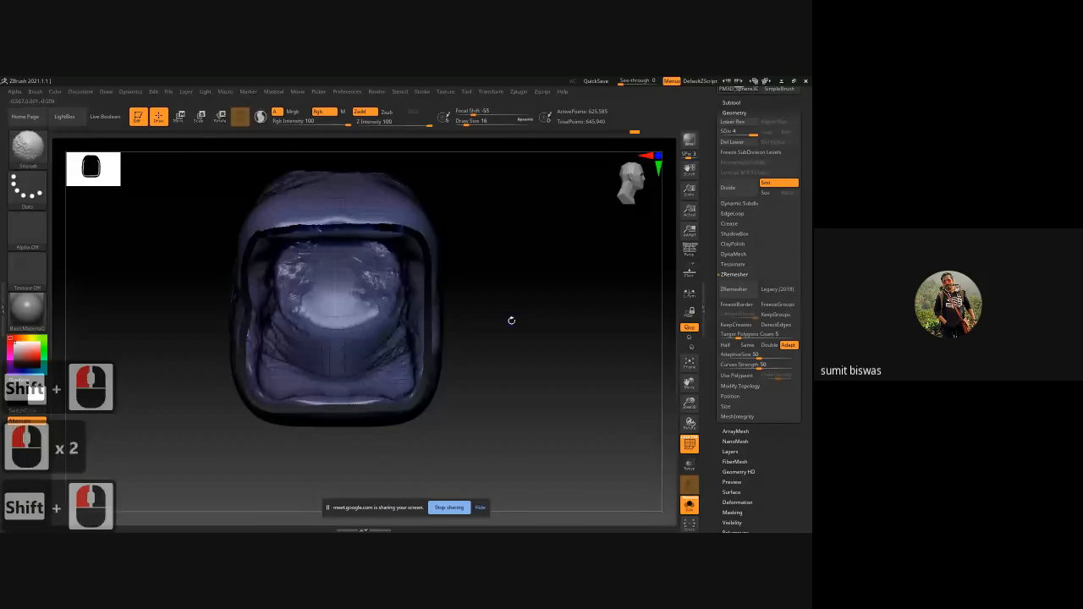
Delete the cave's lower subdivision levels and remove the hidden rim geometry
click(739, 387)
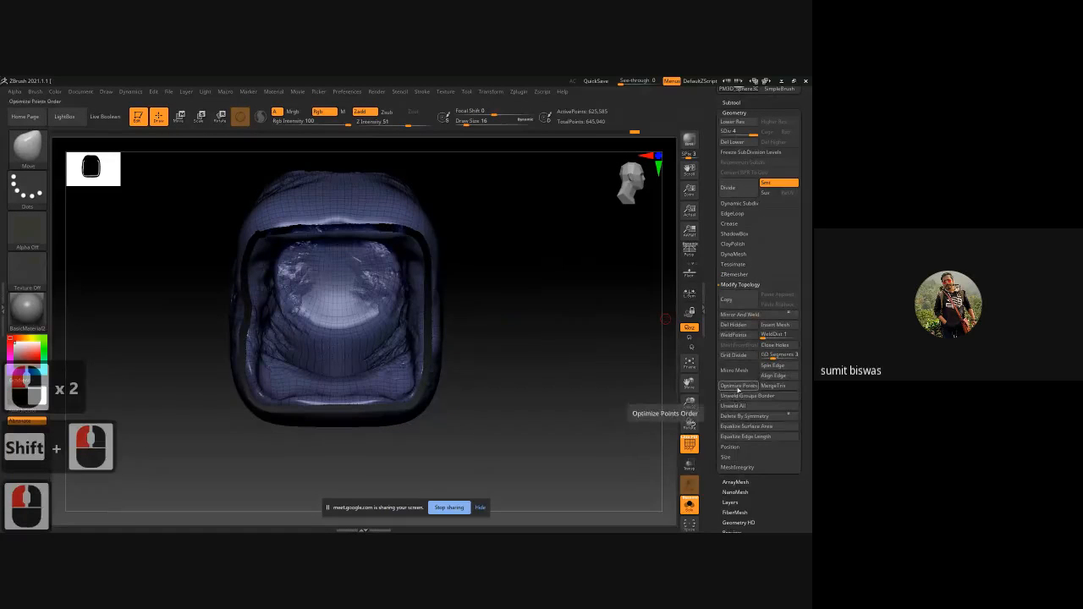
click(735, 325)
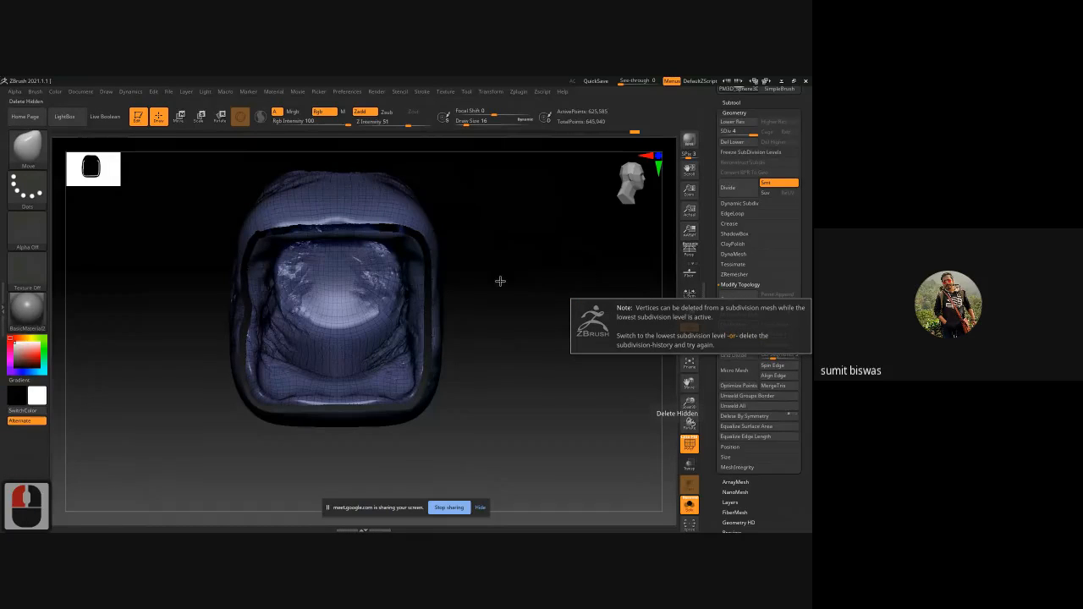
click(739, 144)
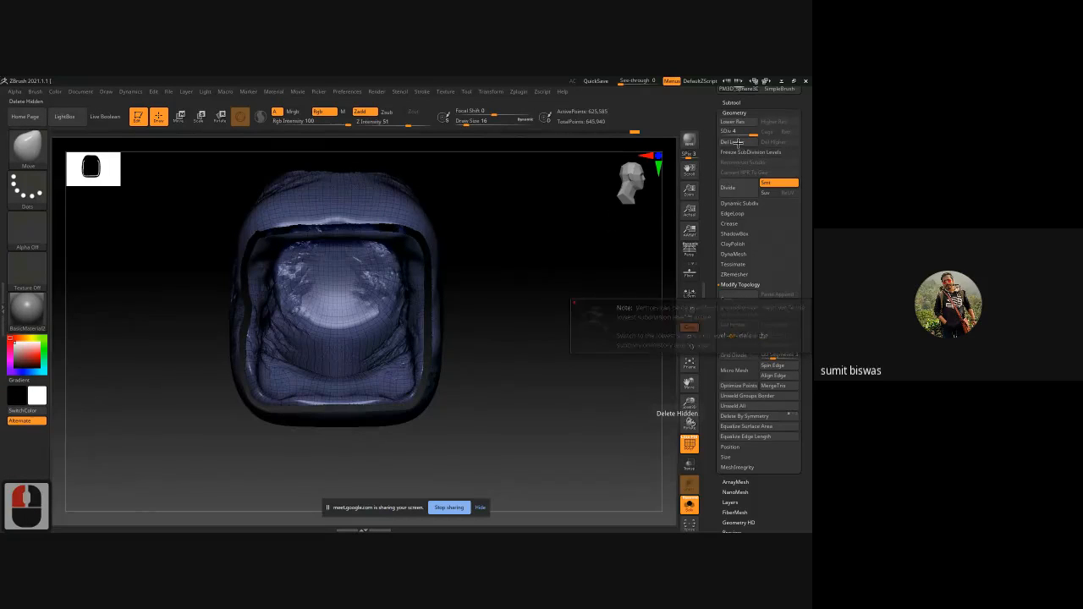
click(739, 143)
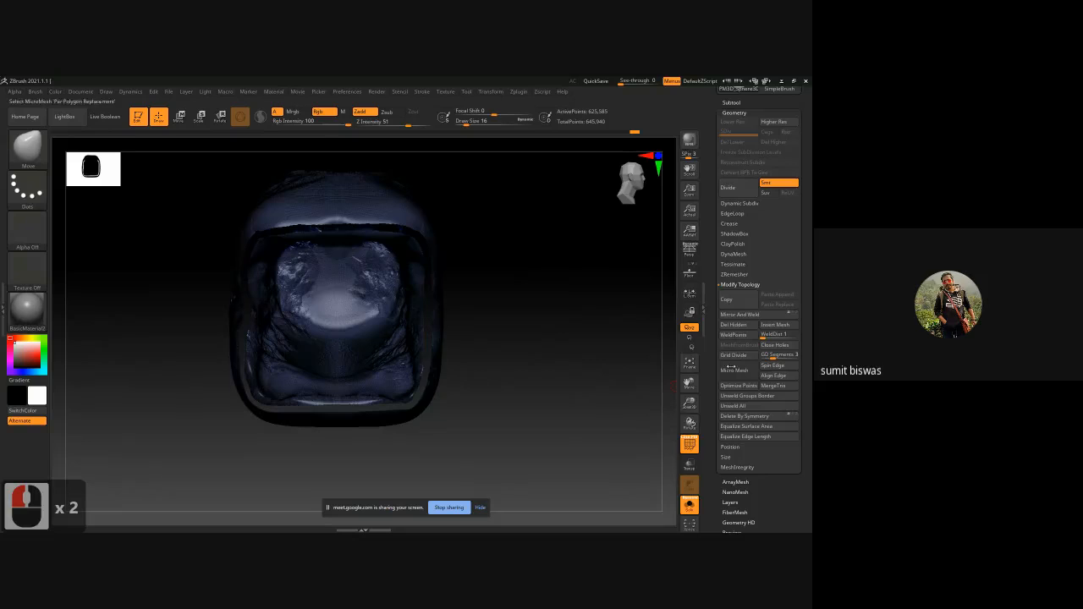
click(740, 325)
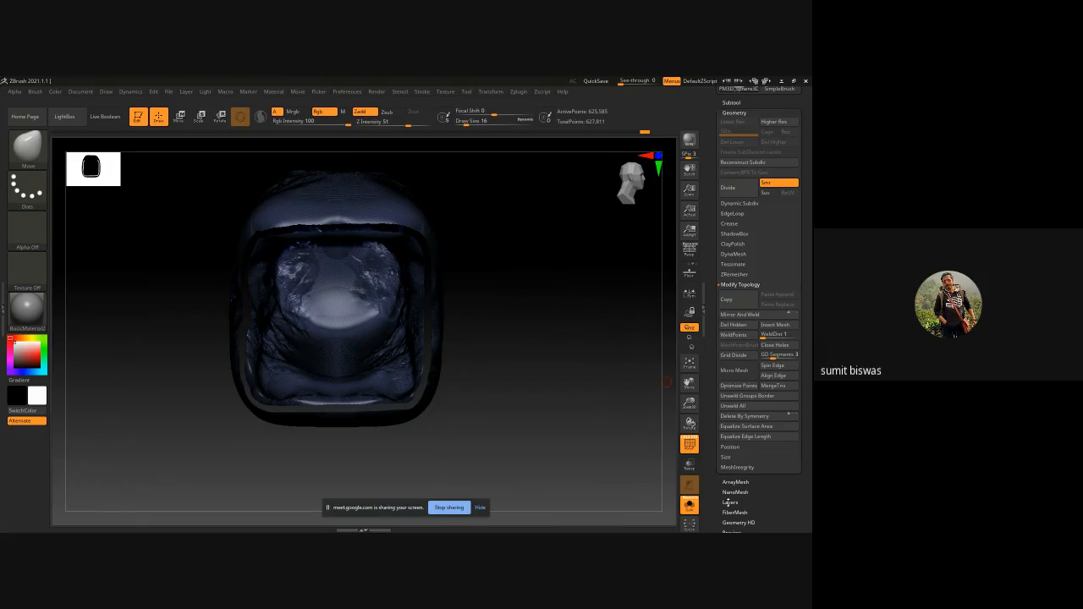
Assign separate polygroups to the cave's disconnected inner and outer surfaces with Auto Groups, and isolate the inner surface
drag(717, 486, 720, 443)
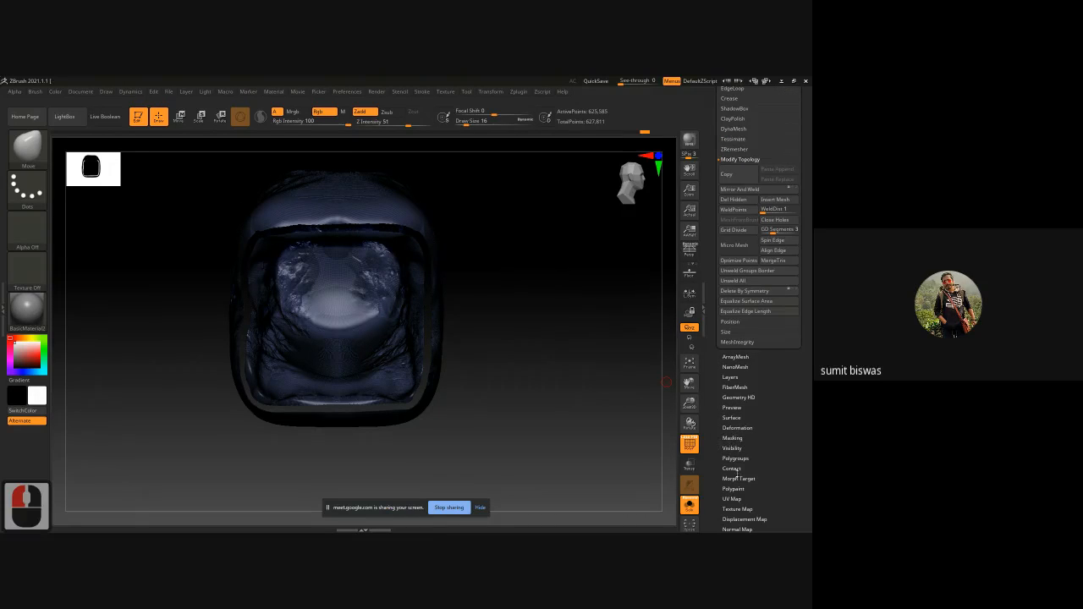
click(736, 458)
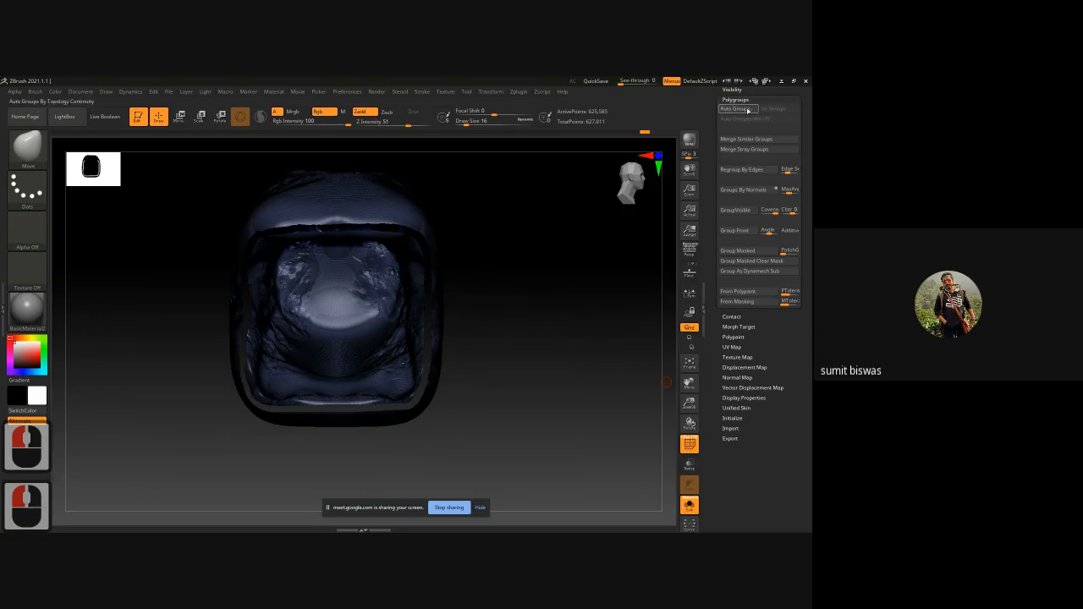
click(748, 109)
alt+drag(533, 349, 456, 279)
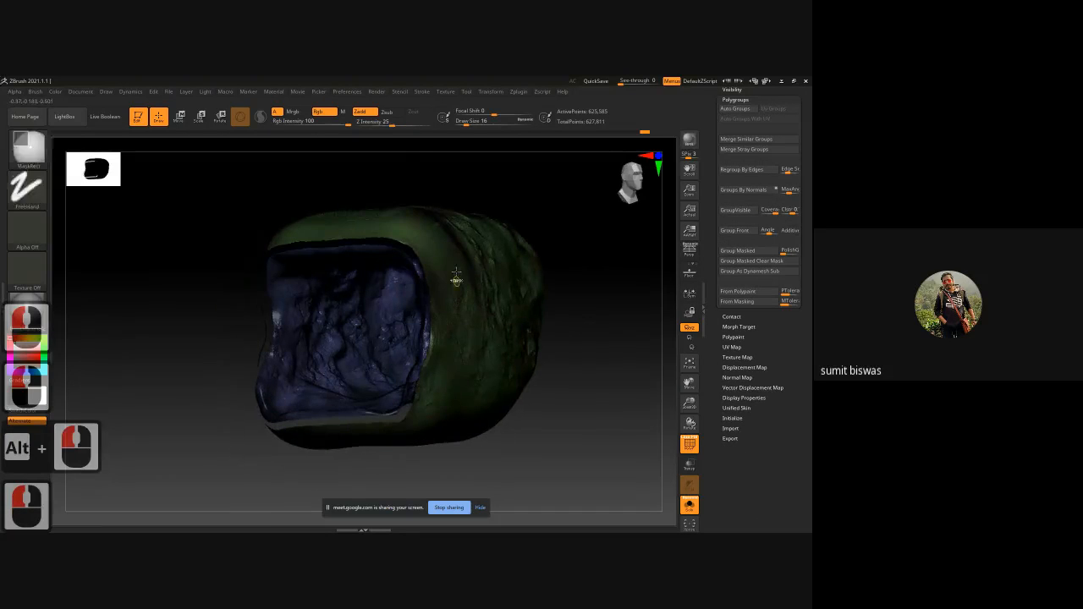
ctrl+shift+click(400, 293)
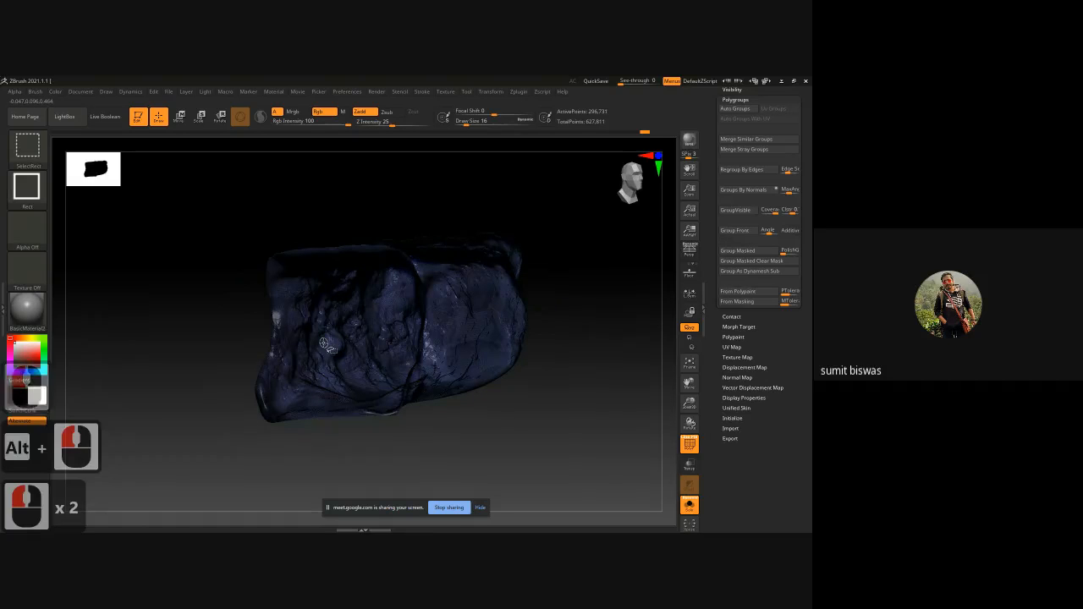
Delete the hidden outer surface so only the cave's inner shell is kept
mouse_move(540, 401)
shift+mouse_down()
mouse_move(547, 389)
mouse_move(541, 457)
mouse_move(546, 370)
mouse_move(553, 395)
mouse_move(508, 395)
mouse_move(553, 394)
mouse_move(547, 355)
shift+mouse_up()
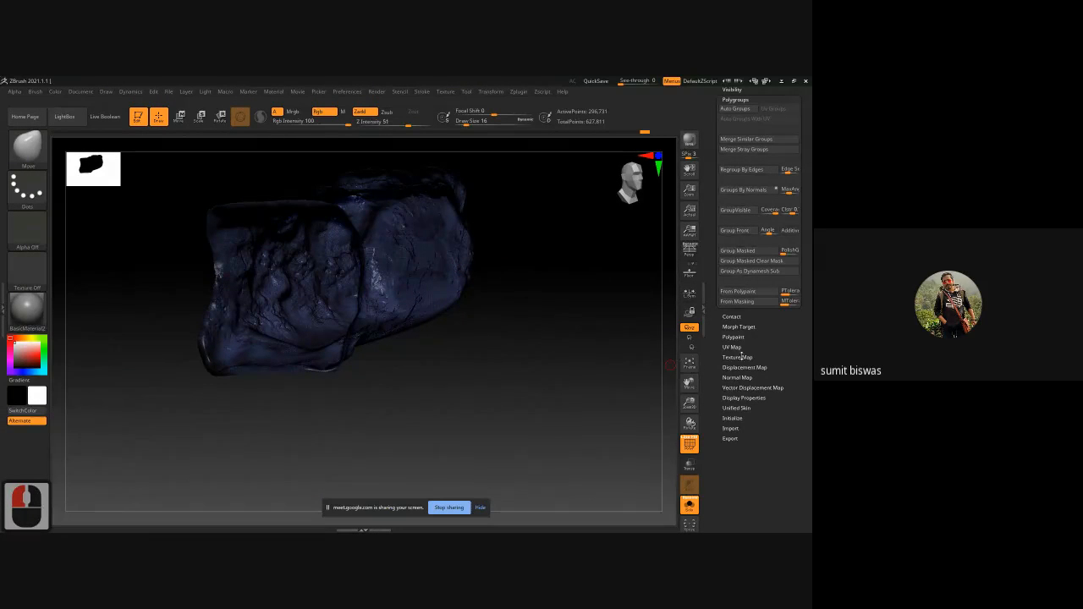
drag(715, 332, 712, 353)
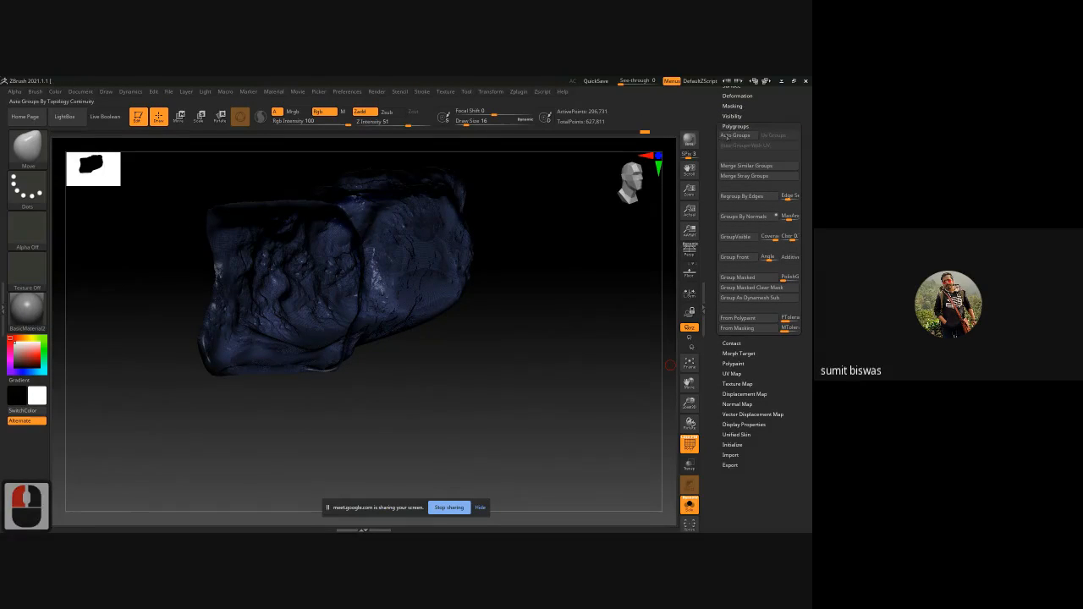
drag(718, 113, 709, 172)
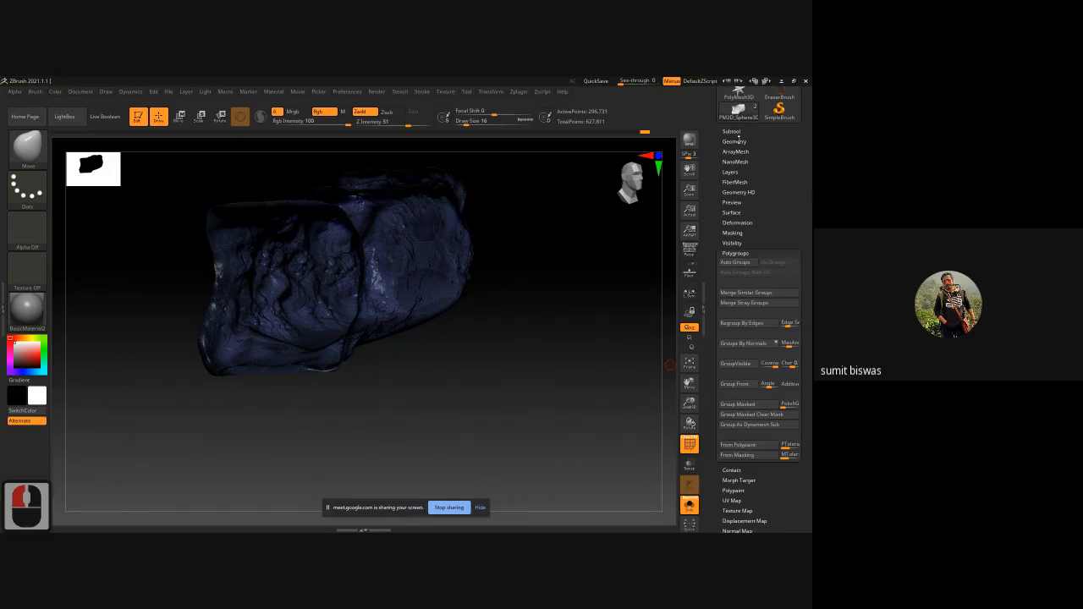
click(736, 141)
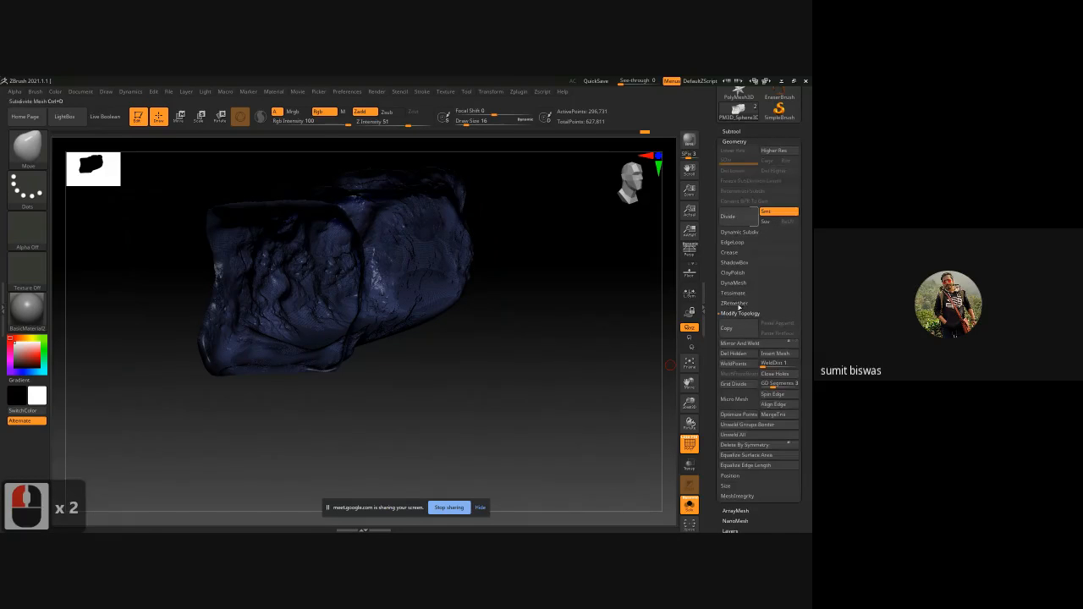
click(734, 354)
drag(462, 363, 479, 364)
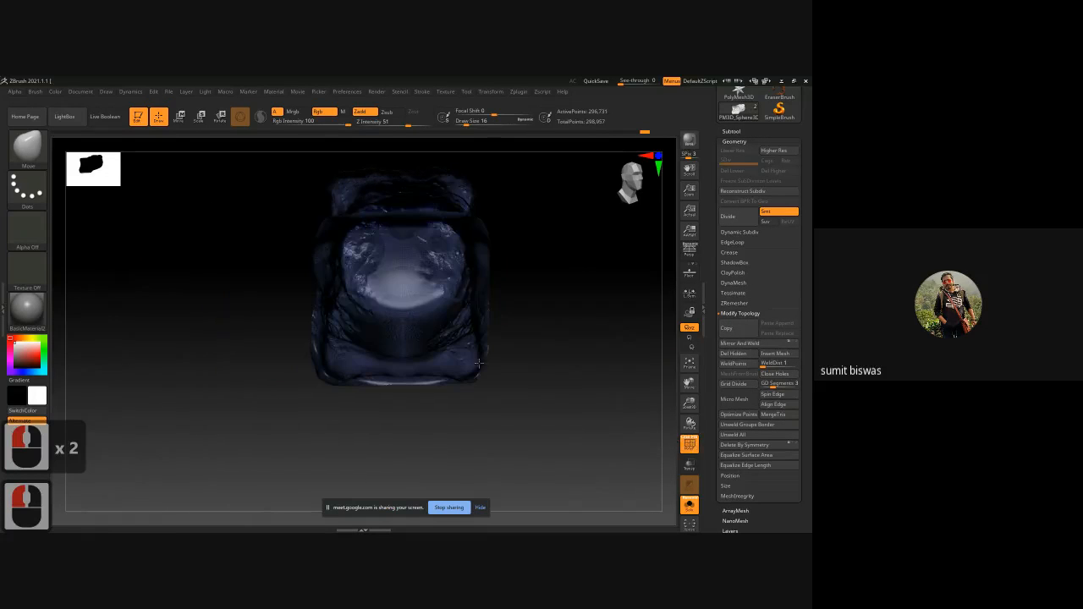
mouse_move(556, 370)
shift+mouse_down()
mouse_move(496, 368)
mouse_move(549, 367)
mouse_move(573, 353)
mouse_move(551, 379)
shift+mouse_up()
key(ctrl+shift)
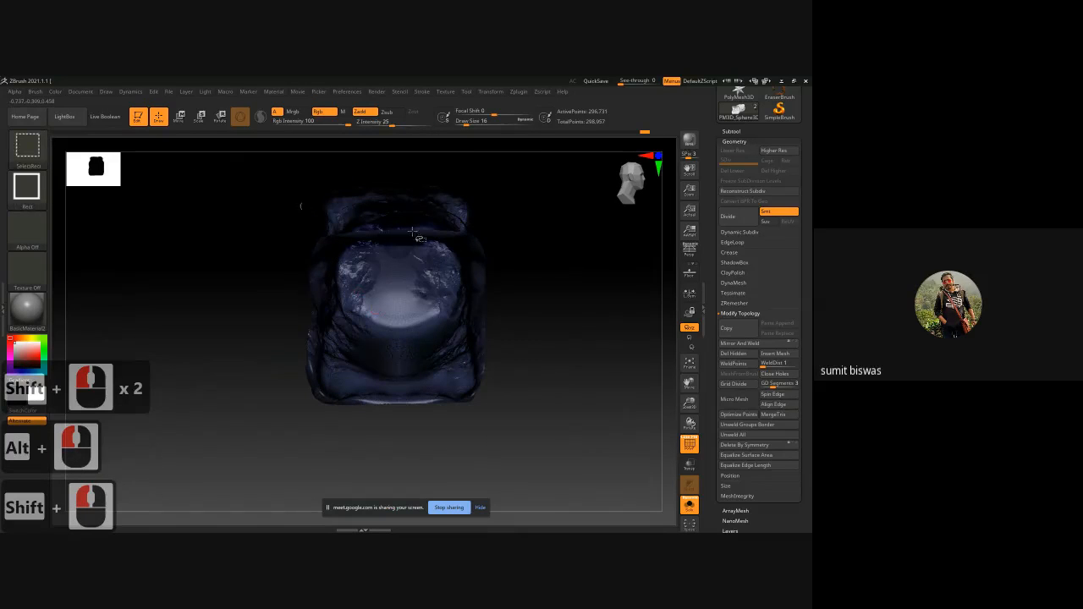
mouse_move(527, 304)
mouse_down()
mouse_move(498, 305)
mouse_move(551, 307)
mouse_move(493, 310)
mouse_up()
ctrl+right_drag(493, 310, 468, 308)
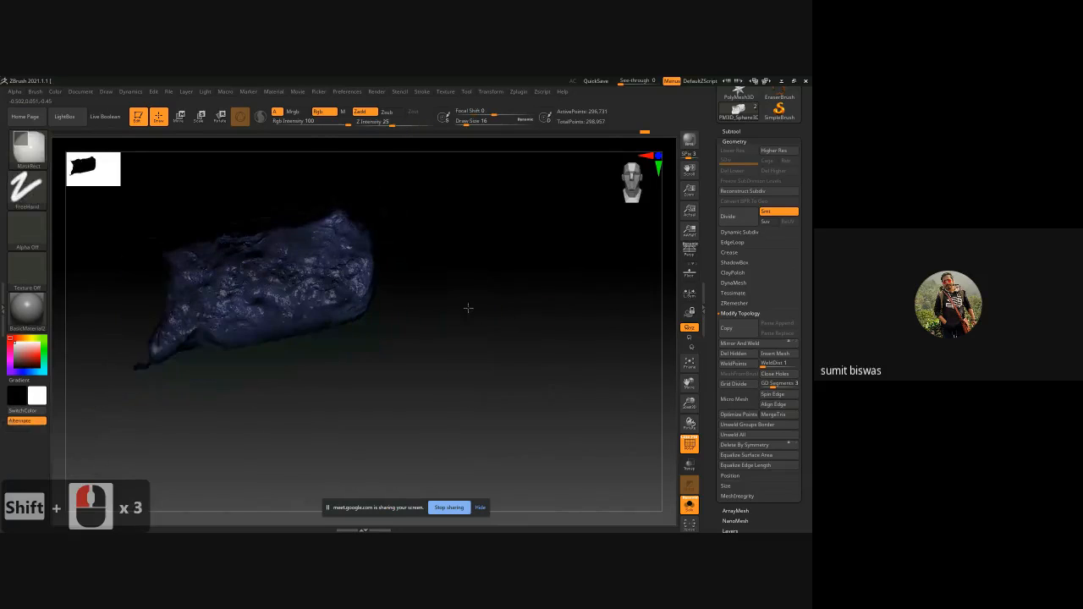
drag(468, 308, 447, 304)
key(ctrl+shift)
ctrl+shift+drag(265, 172, 457, 386)
key(ctrl+z)
key(ctrl)
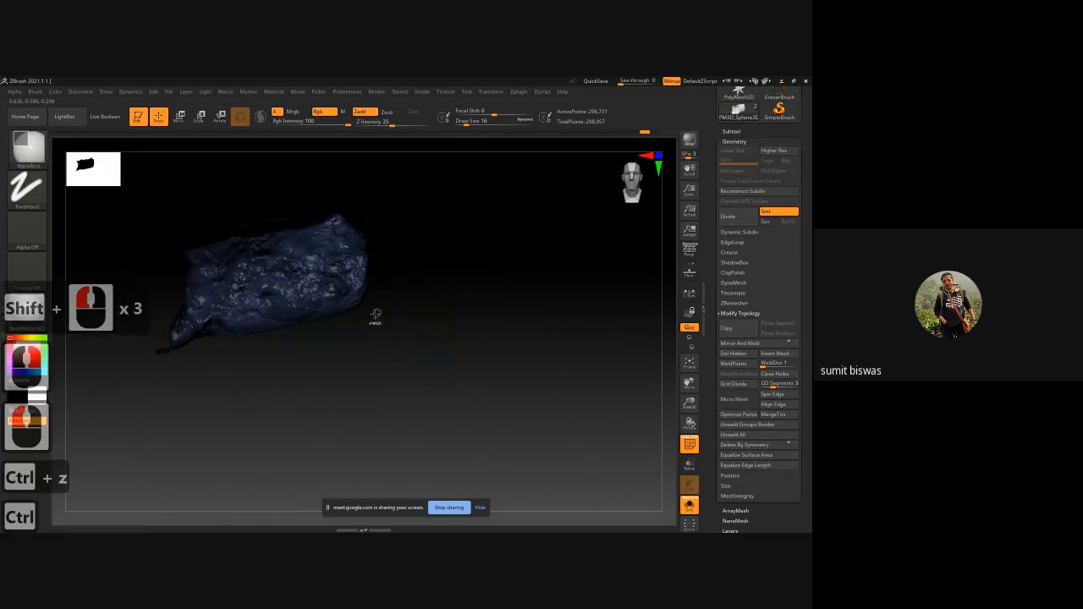
Set the masking stroke to Rect, mask the rear half of the inner shell and assign it to its own polygroup
ctrl+click(27, 193)
ctrl+click(322, 195)
ctrl+drag(272, 181, 455, 359)
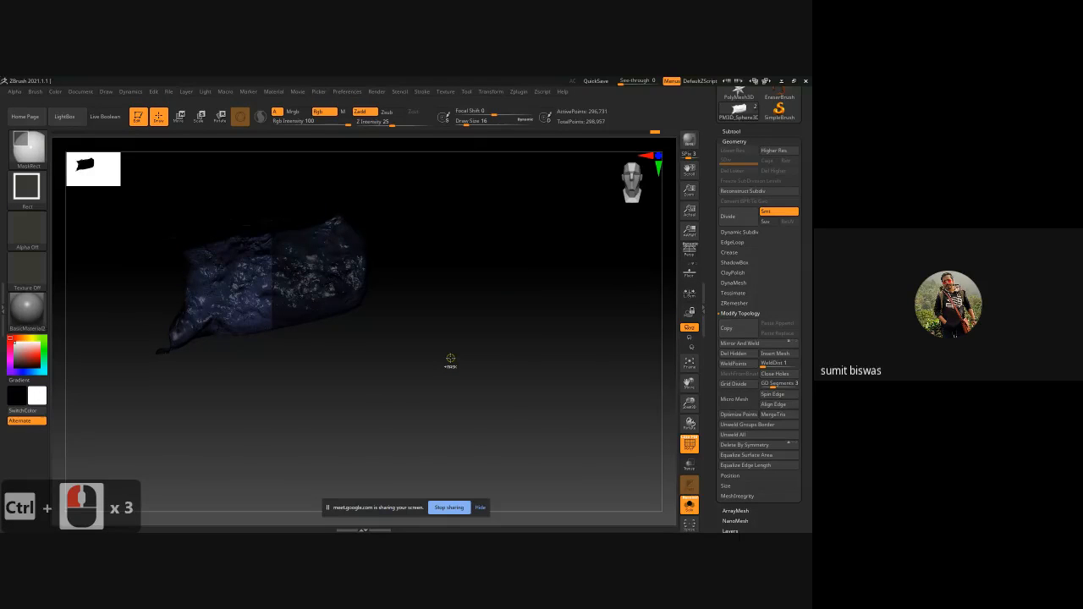
key(ctrl+w)
Mask one lateral half of the inner shell lengthwise and turn it into a separate polygroup
drag(375, 370, 421, 370)
ctrl+drag(479, 398, 372, 176)
key(ctrl+w)
drag(510, 368, 530, 376)
click(530, 376)
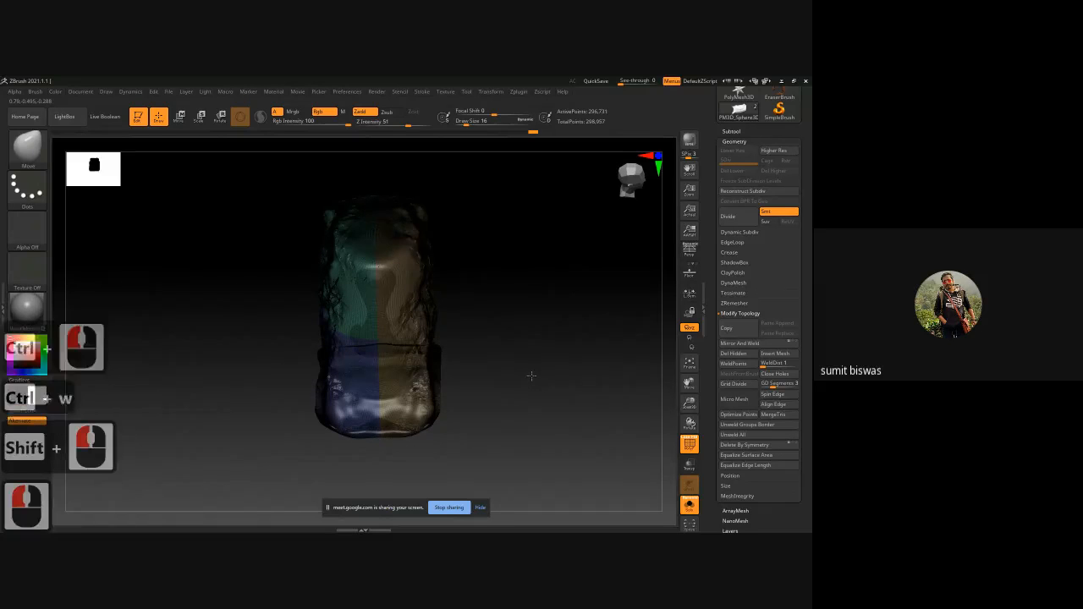
Undo the front-to-rear and lengthwise polygroup splits of the inner shell
key(ctrl+z)
key(ctrl+z)
key(ctrl+z)
key(ctrl+z)
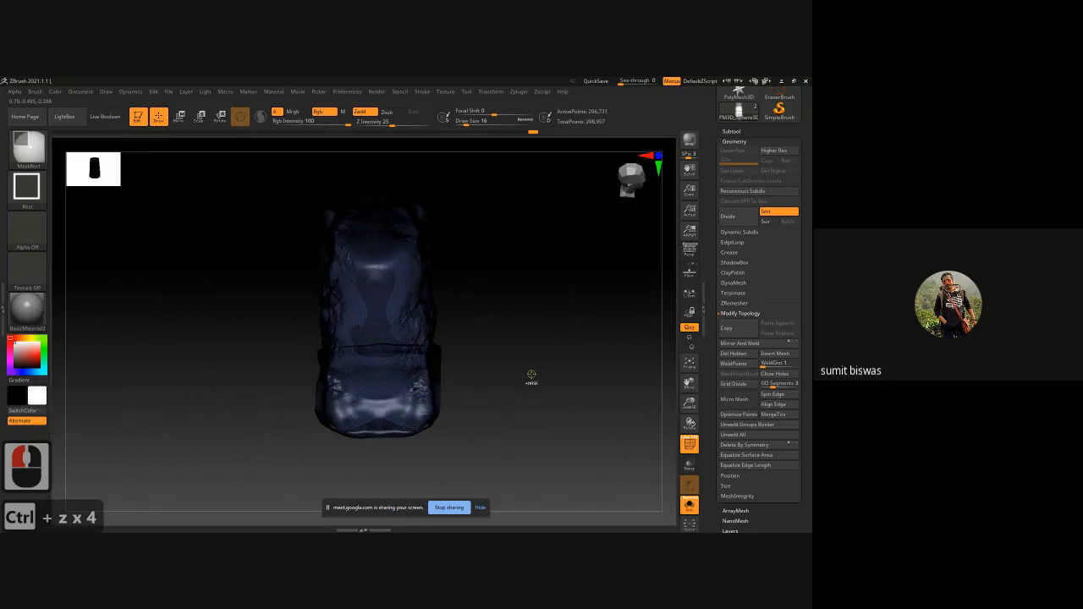
Mask one side of the inner shell along its centre line and group it into its own polygroup
shift+drag(518, 369, 372, 158)
key(ctrl+w)
drag(505, 285, 497, 311)
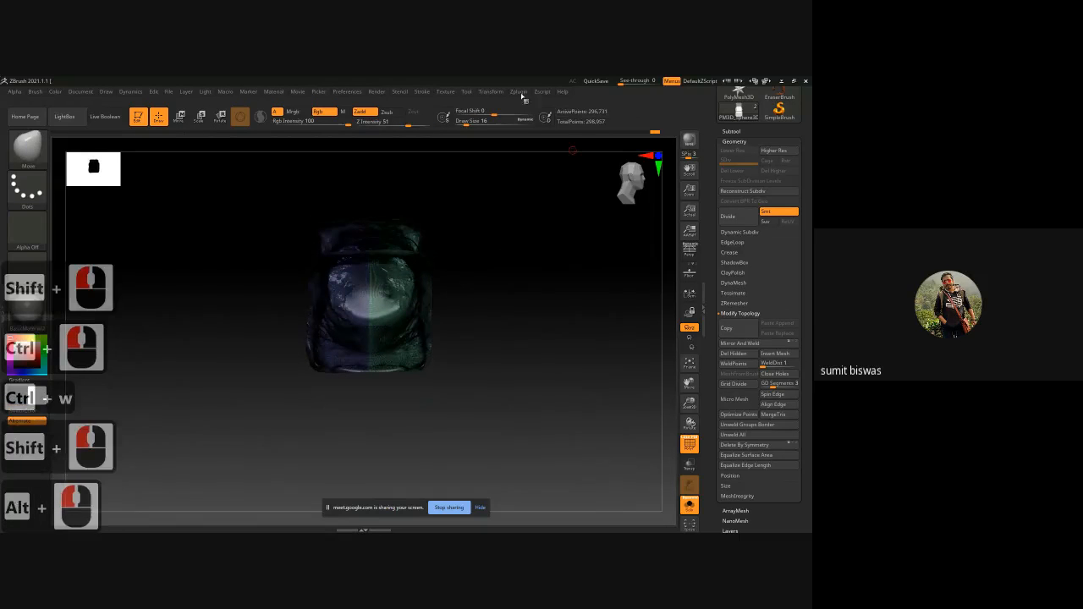
click(493, 92)
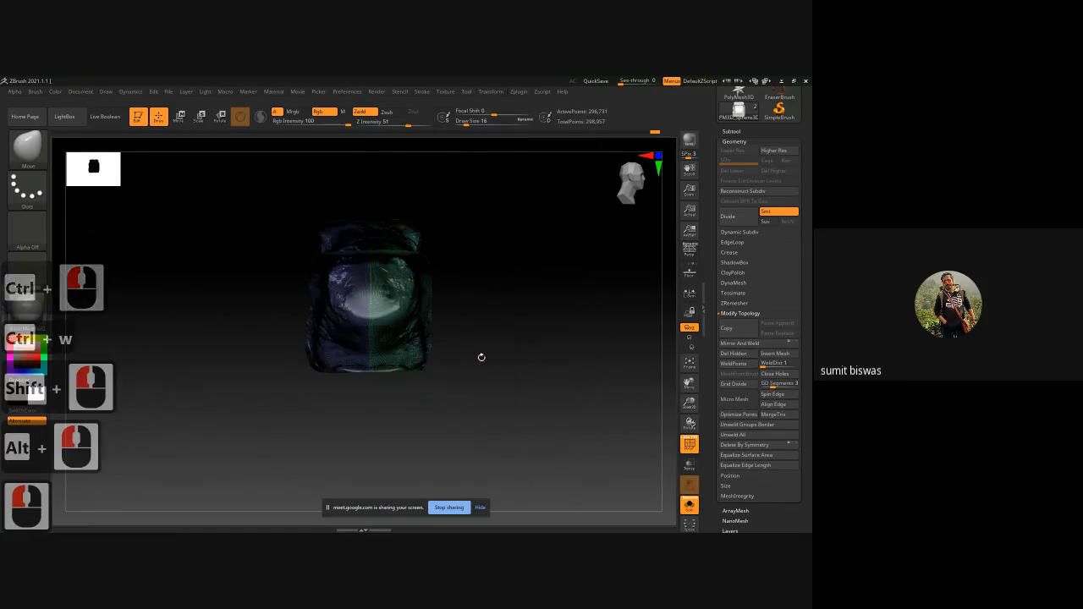
drag(548, 340, 597, 318)
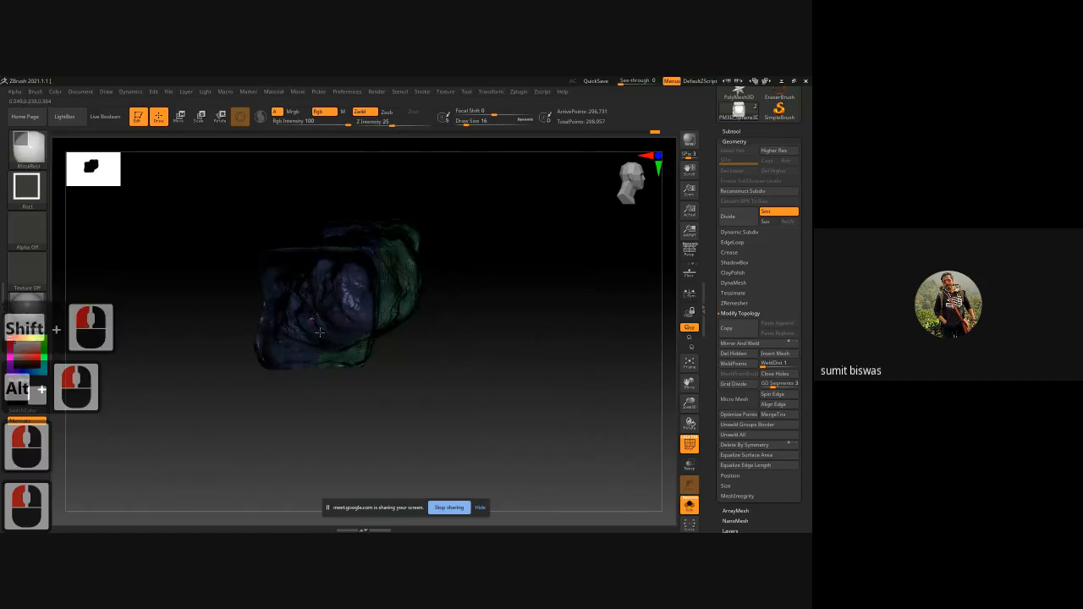
ctrl+right_drag(542, 284, 556, 247)
mouse_move(558, 261)
alt+mouse_down()
mouse_move(547, 271)
mouse_move(564, 252)
alt+mouse_up()
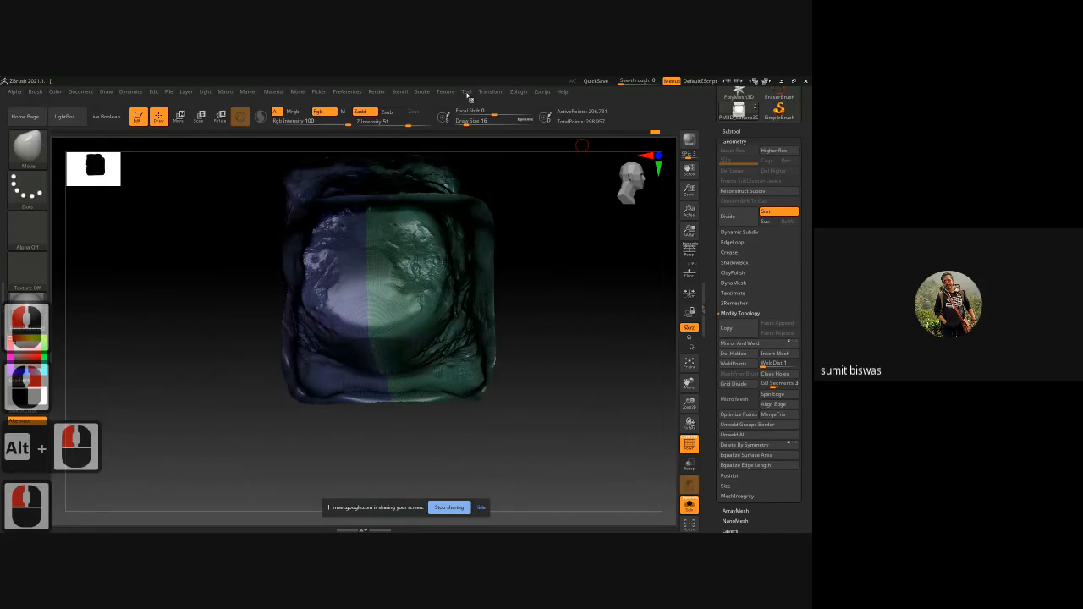
Undo the side polygroup and clear the mask from the inner shell
key(ctrl+z)
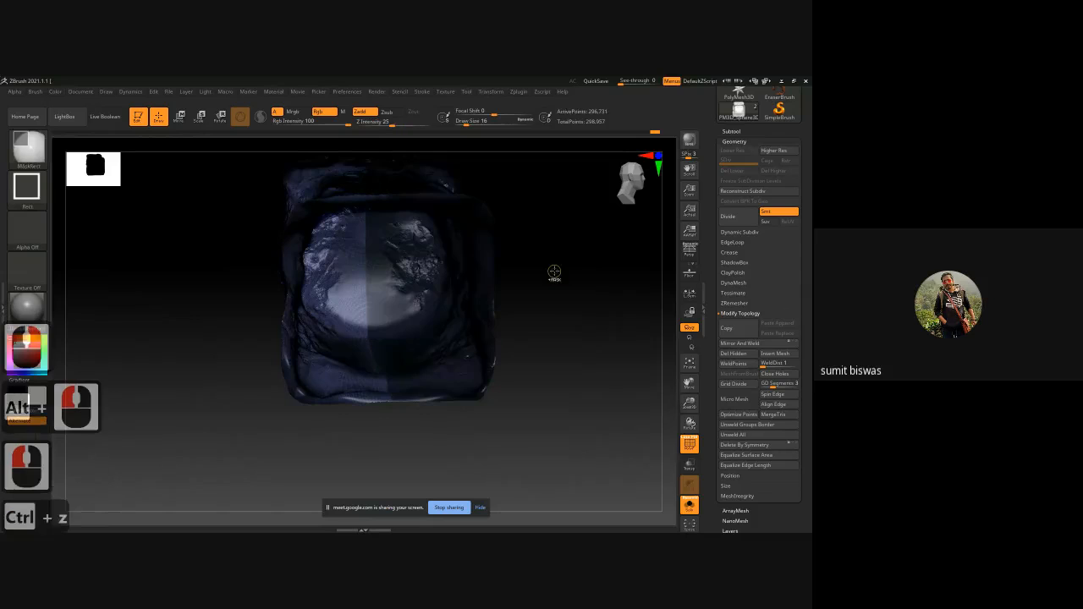
mouse_move(552, 274)
ctrl+mouse_down()
mouse_move(587, 316)
mouse_move(549, 320)
ctrl+mouse_up()
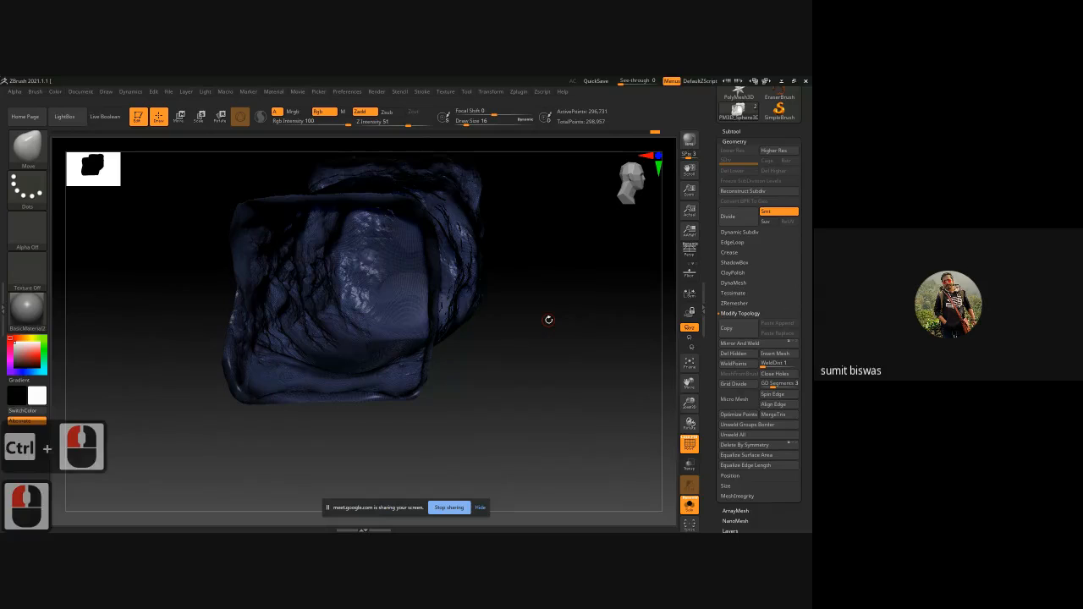
ctrl+drag(581, 224, 579, 228)
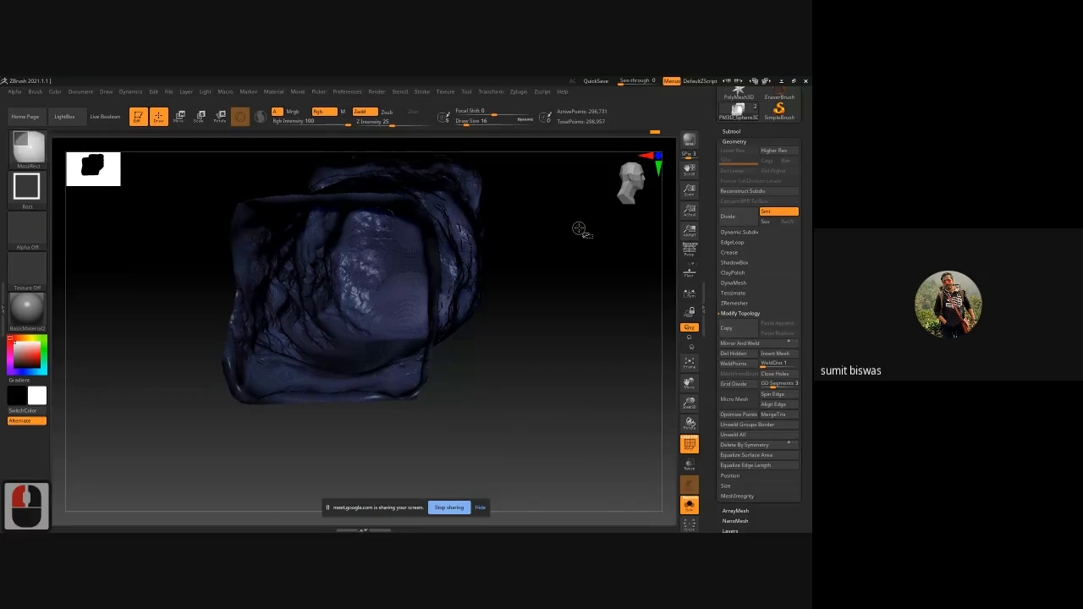
Duplicate the inner shell subtool and delete the "for cave" structure subtool
key(ctrl+shift+d)
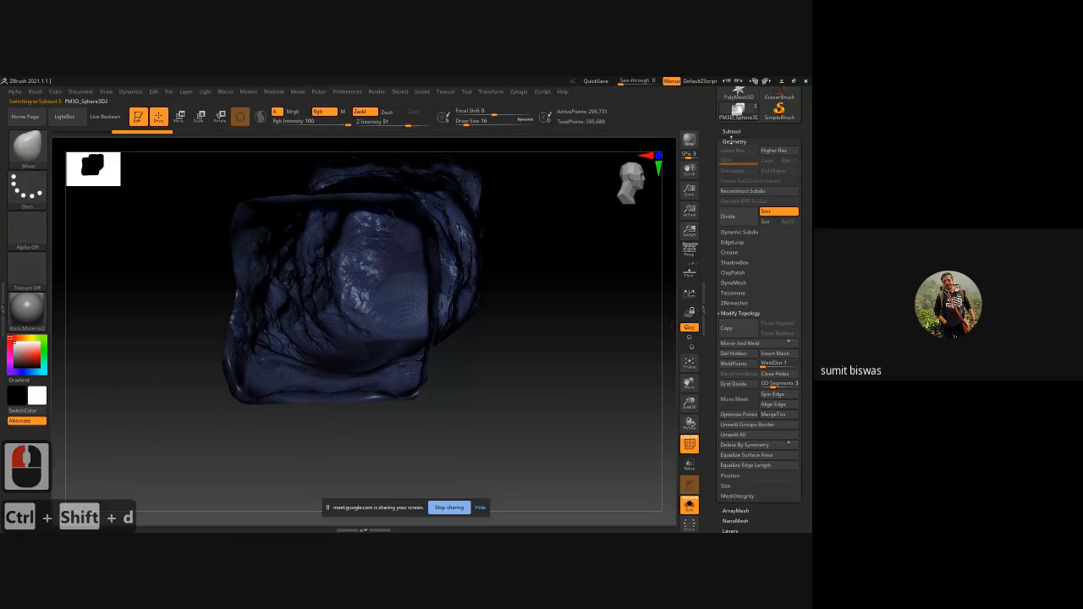
click(733, 131)
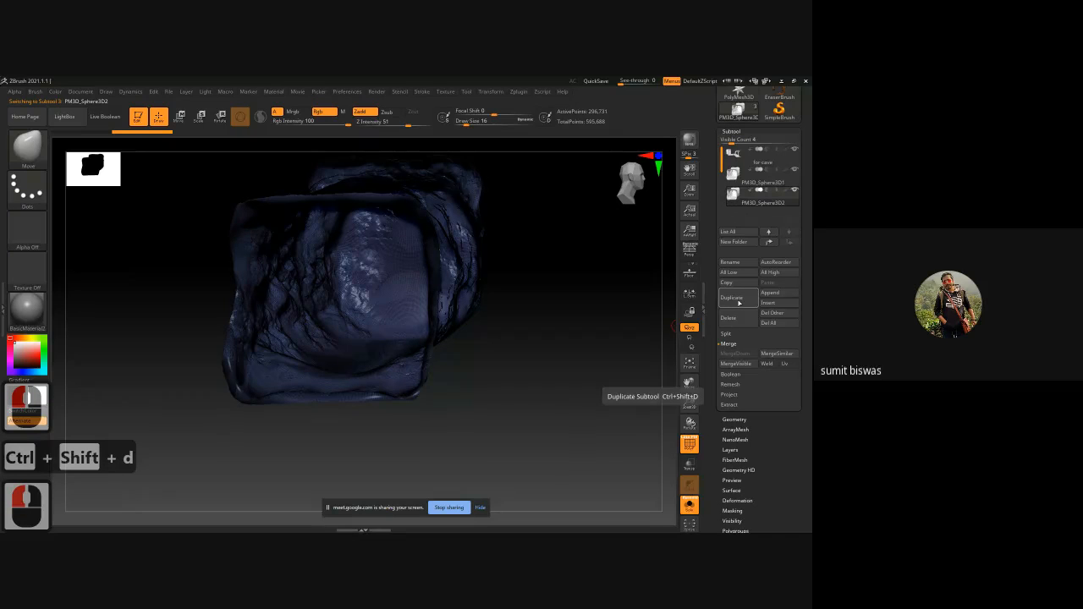
click(735, 154)
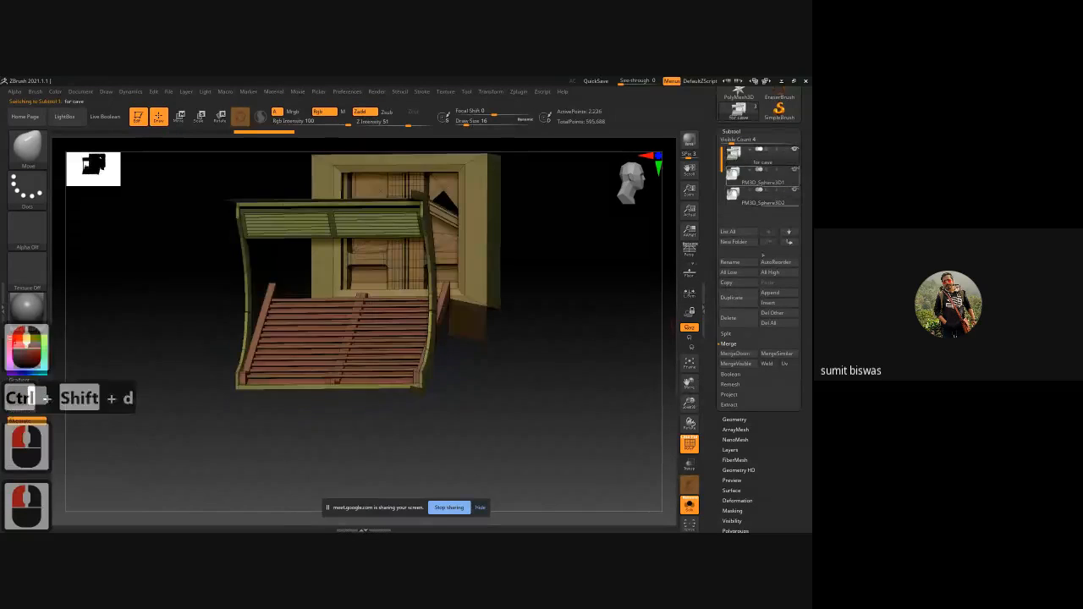
click(742, 318)
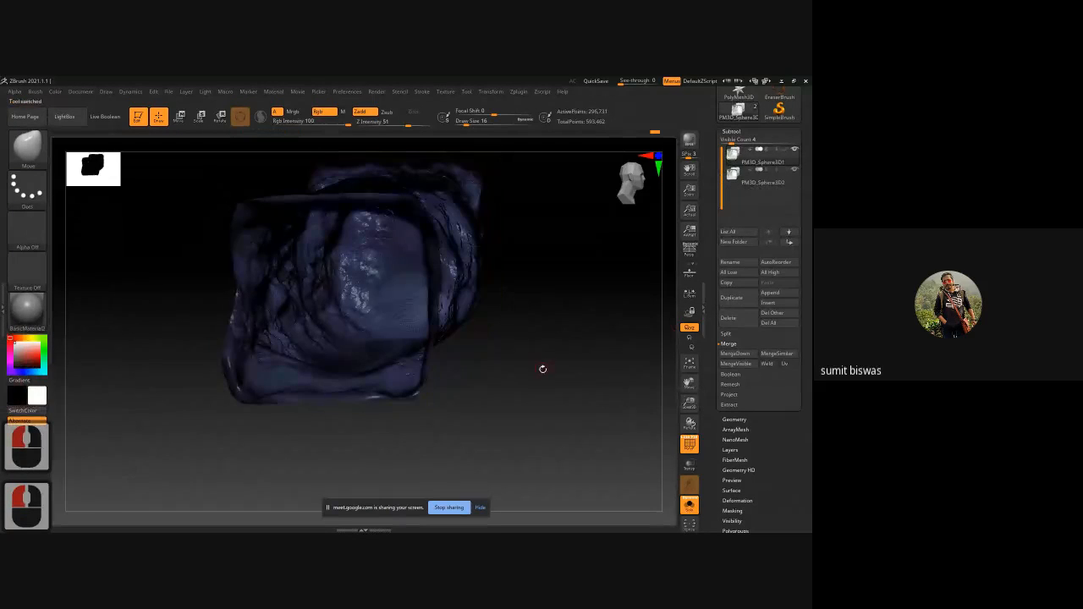
Select the duplicate subtool PM3D_Sphere3D2 and retopologize it with ZRemesher at a target polygon count of 5
click(798, 183)
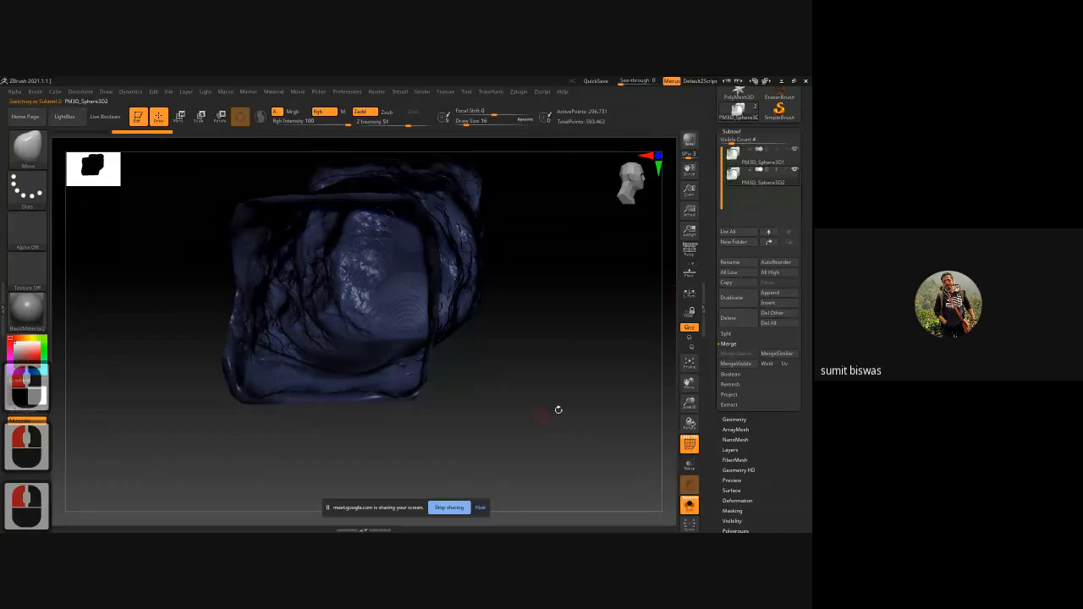
alt+drag(585, 396, 397, 341)
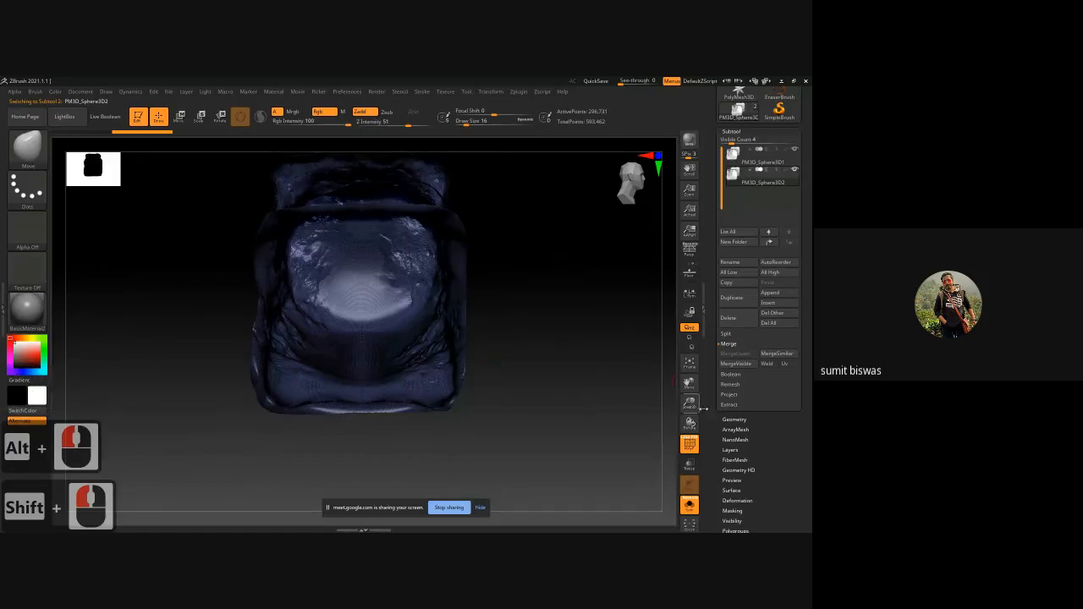
click(735, 419)
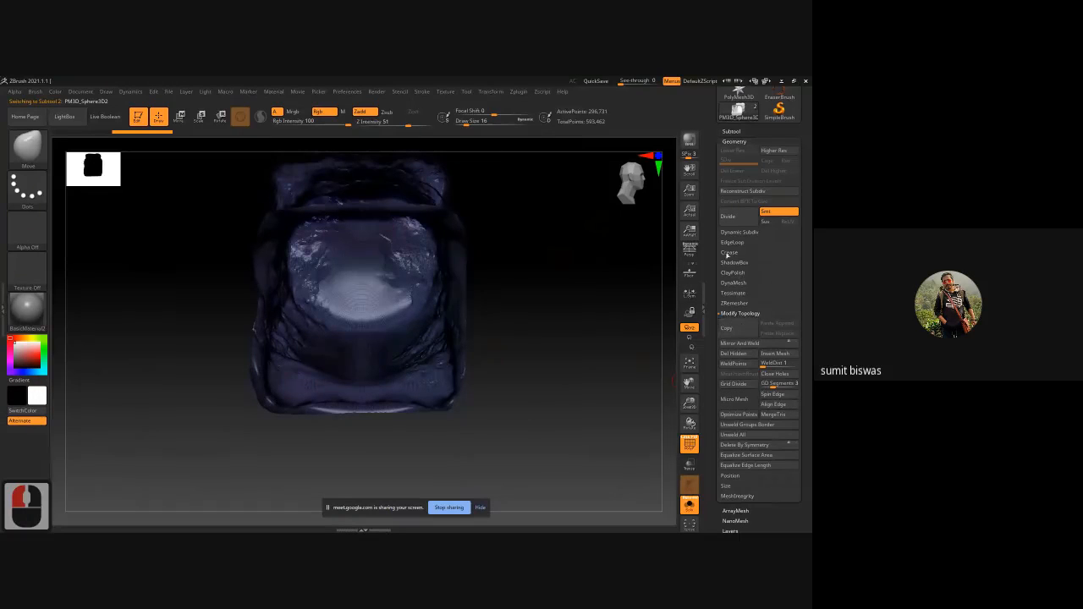
click(735, 303)
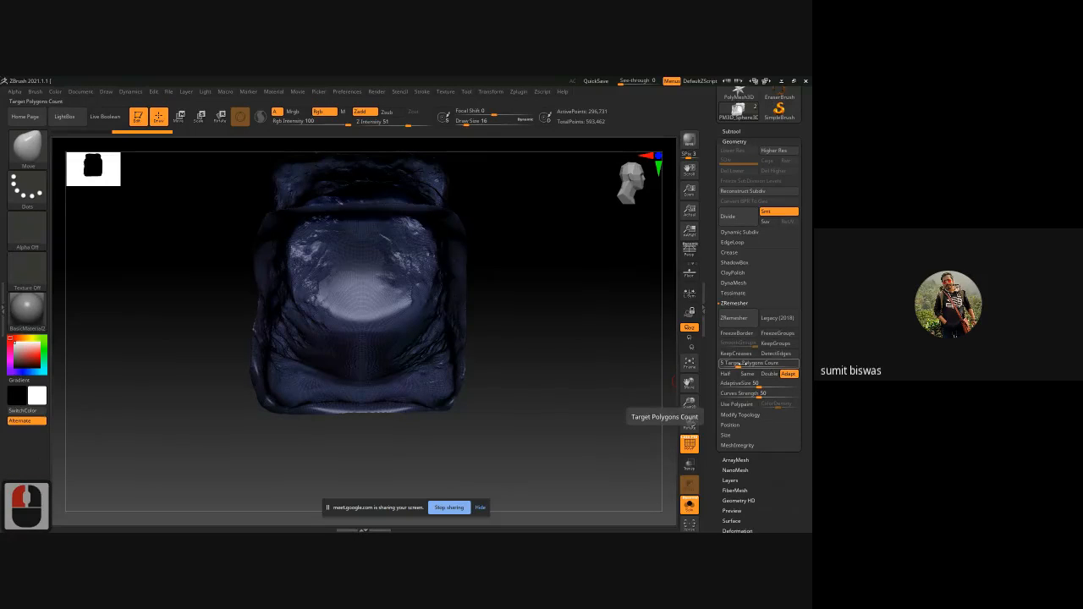
click(743, 320)
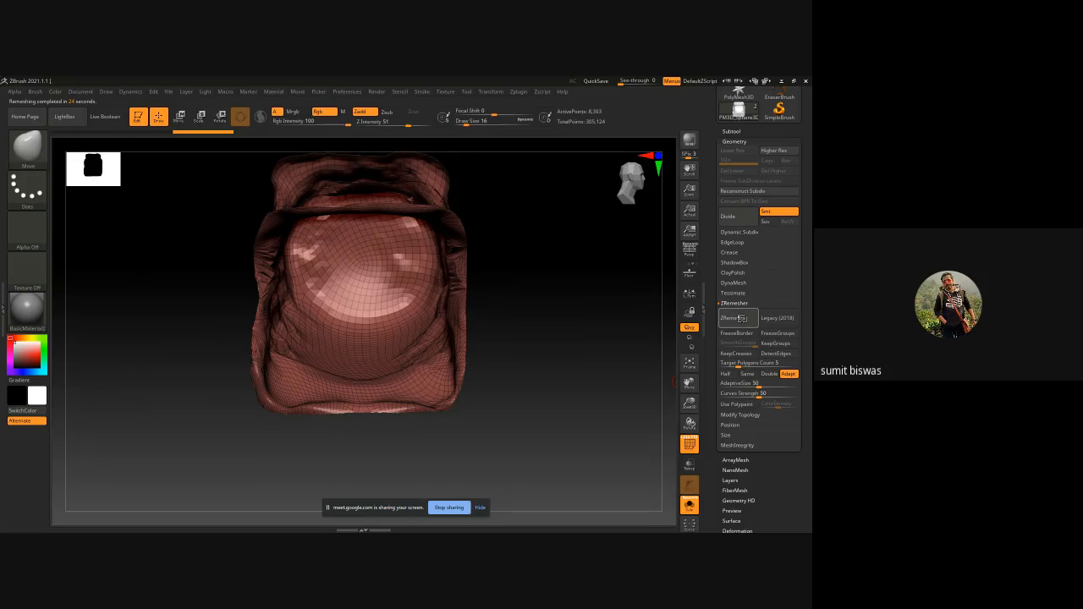
Examine the remeshed topology along the cave's side wall and around the edge of the opening
drag(567, 360, 598, 339)
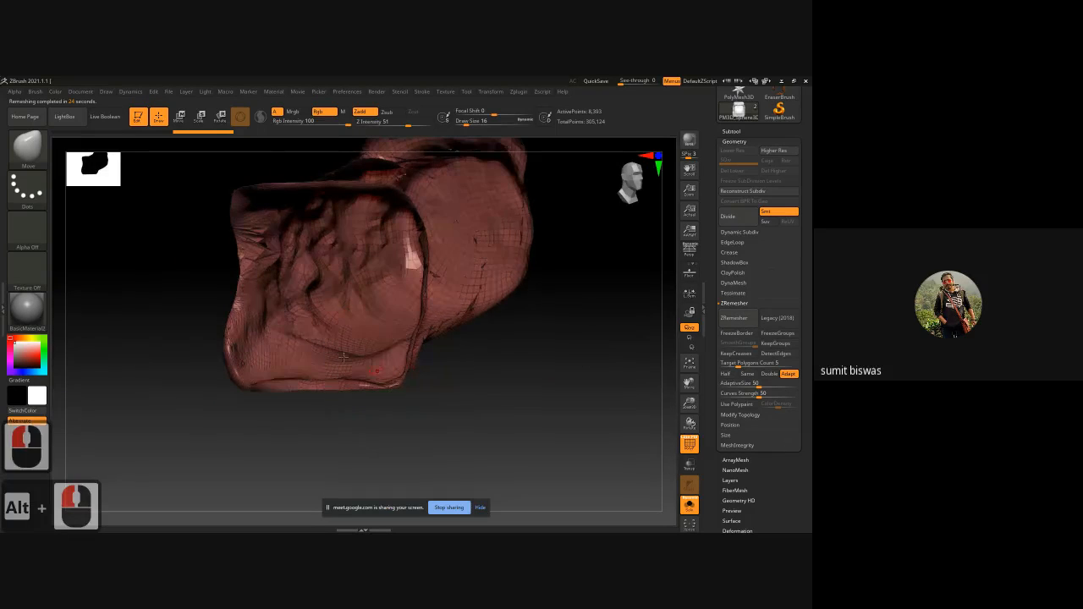
ctrl+right_drag(233, 271, 133, 271)
alt+drag(171, 195, 211, 221)
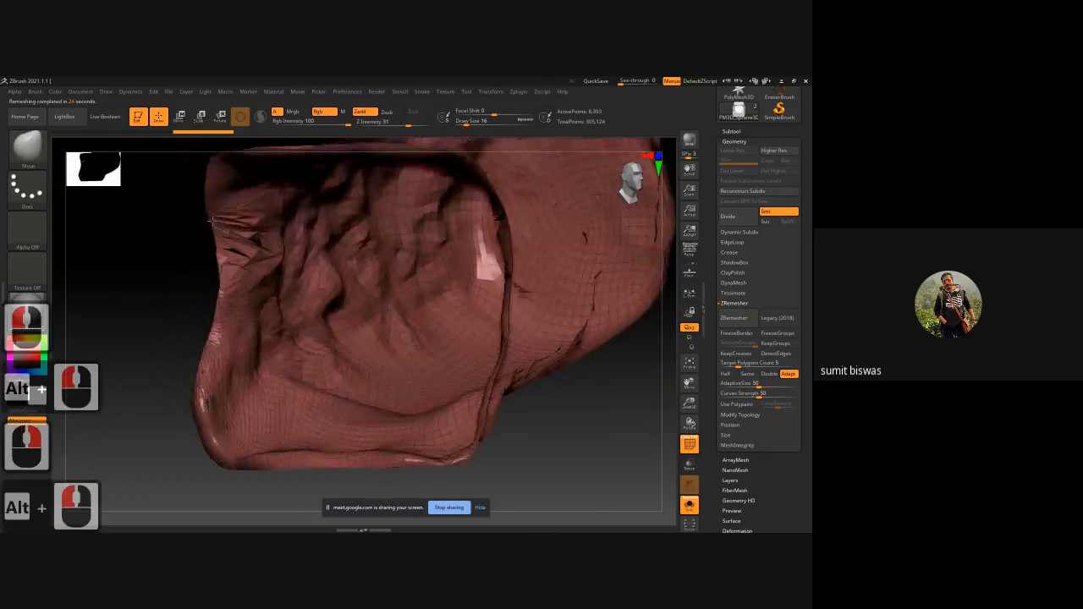
drag(155, 273, 166, 275)
alt+drag(222, 315, 414, 417)
mouse_move(502, 414)
alt+mouse_down()
mouse_move(361, 411)
mouse_move(436, 409)
alt+mouse_up()
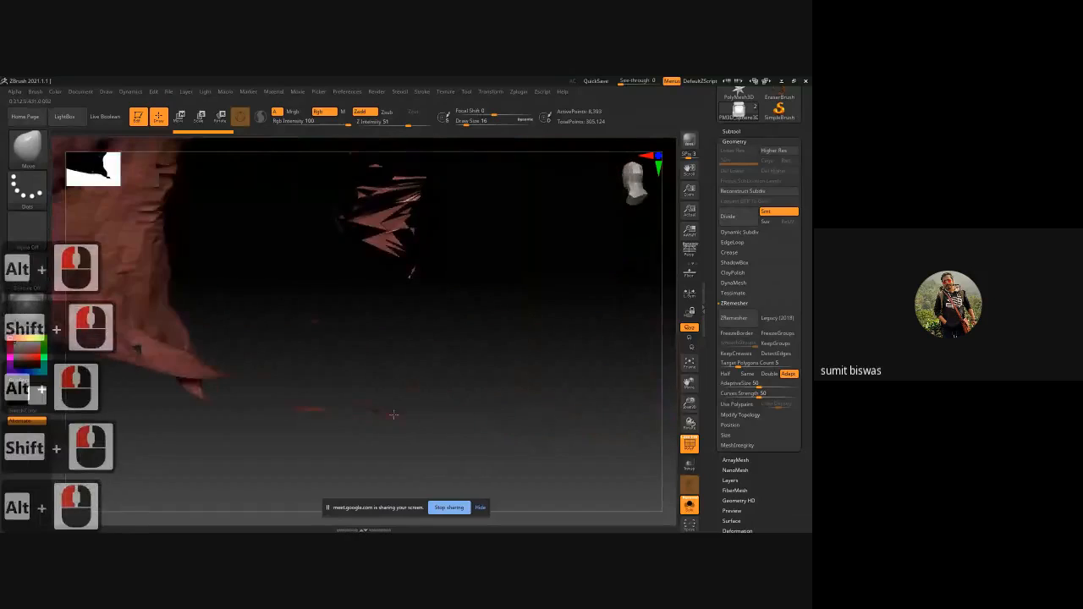
Run ZRemesher a second time on the already remeshed cave shell, keeping the target polygon count of 5
drag(546, 365, 465, 271)
mouse_move(462, 339)
mouse_down()
mouse_move(459, 363)
mouse_move(448, 287)
mouse_move(421, 304)
mouse_move(452, 322)
mouse_up()
shift+click(429, 315)
click(733, 315)
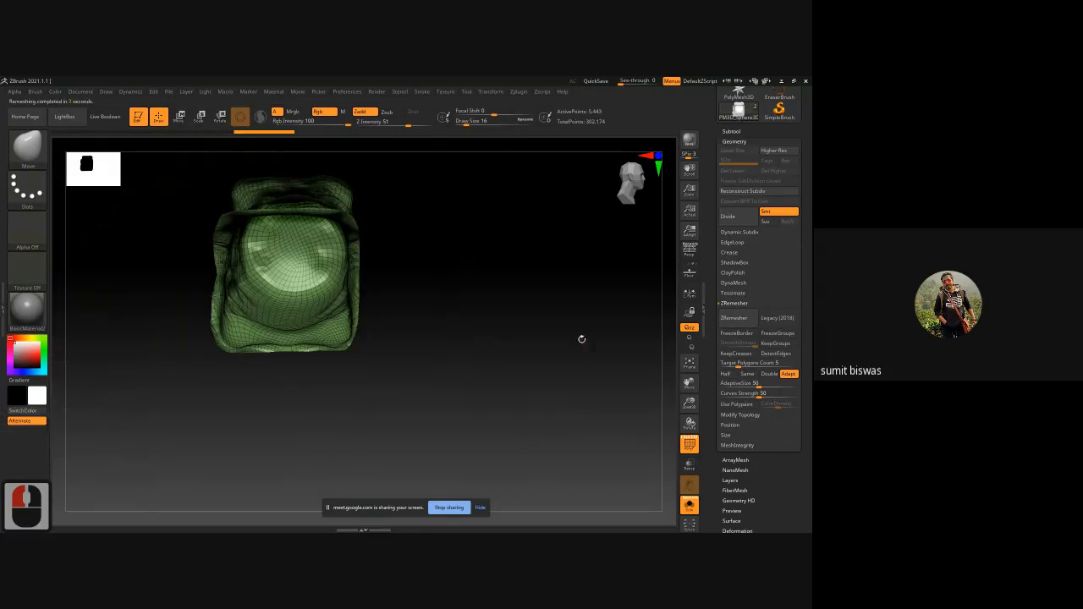
Run ZRemesher several more times on the cave shell at target polygon count 5, checking the edge flow from both sides
click(730, 320)
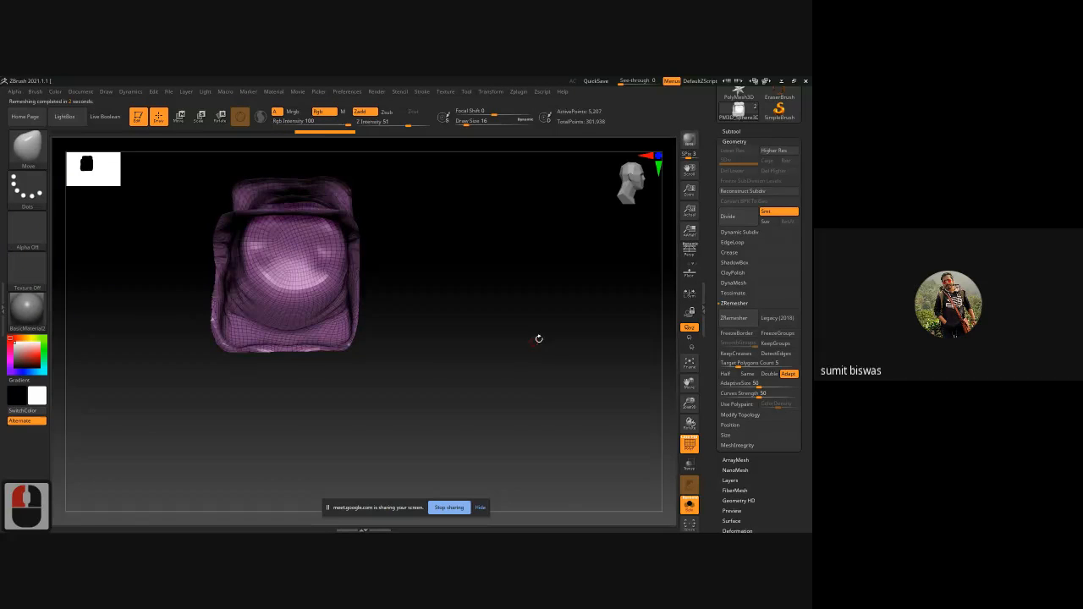
drag(537, 338, 508, 336)
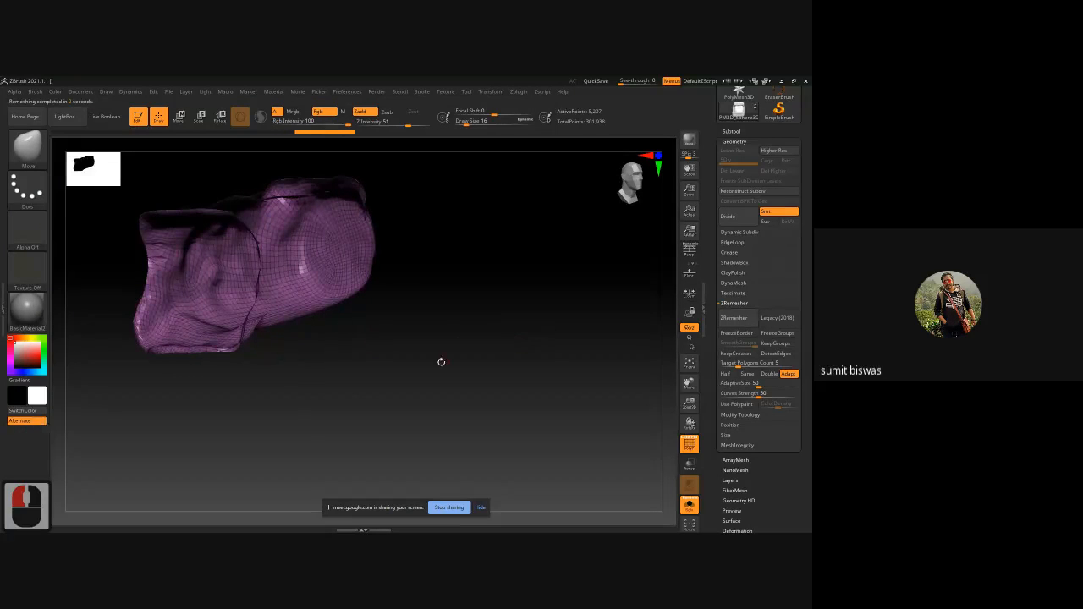
alt+drag(433, 367, 469, 353)
click(742, 320)
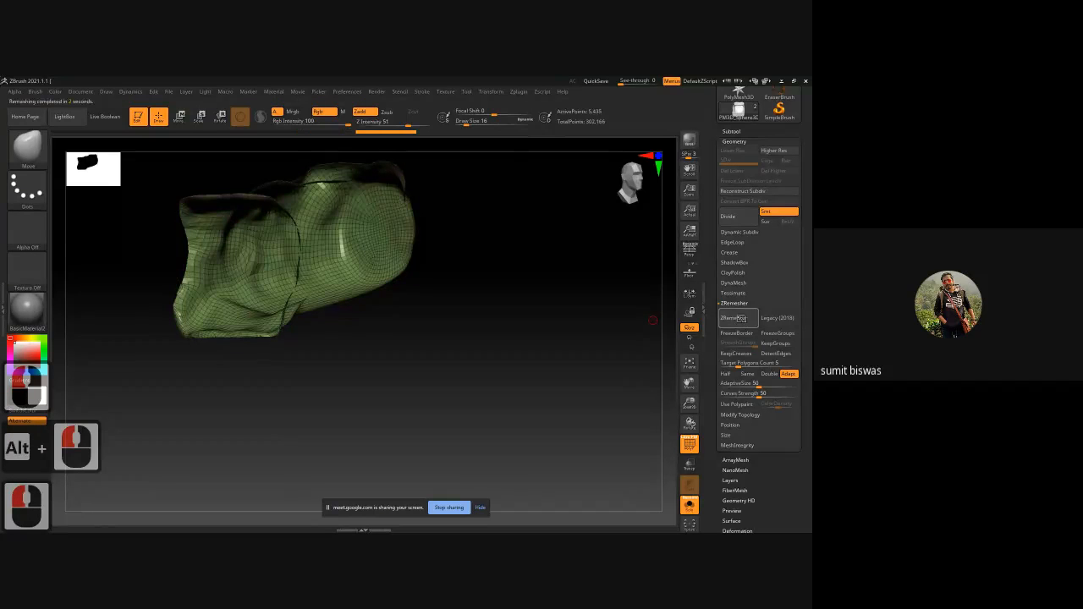
click(741, 318)
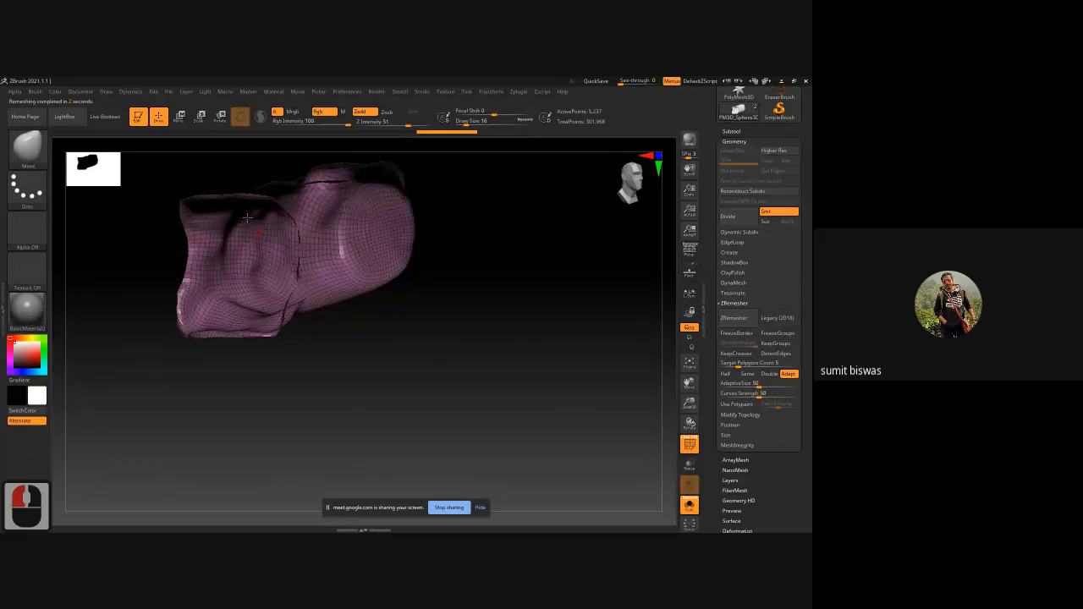
drag(451, 326, 448, 190)
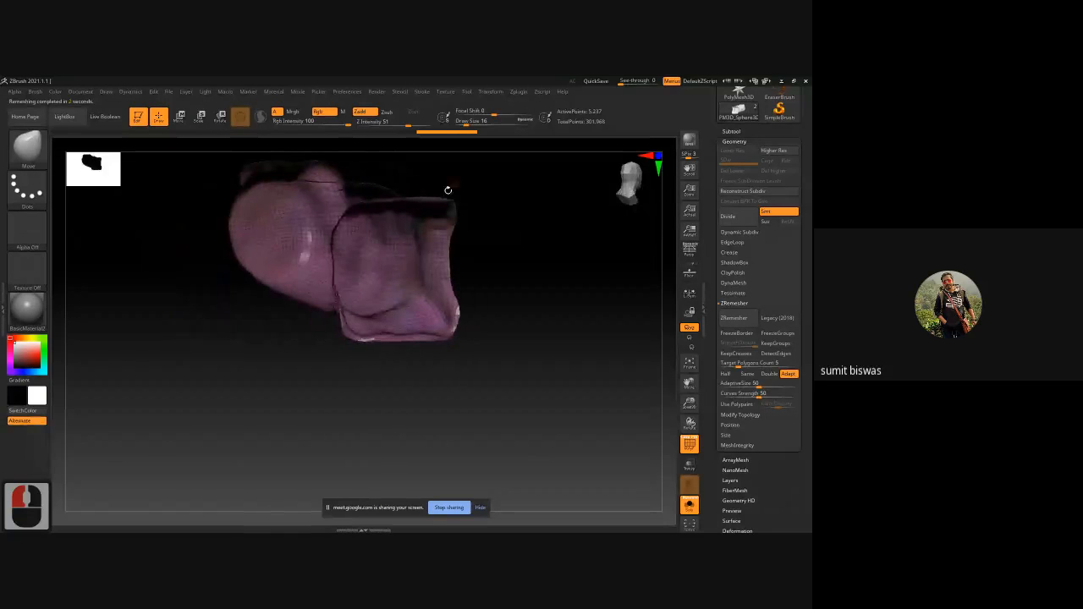
click(727, 322)
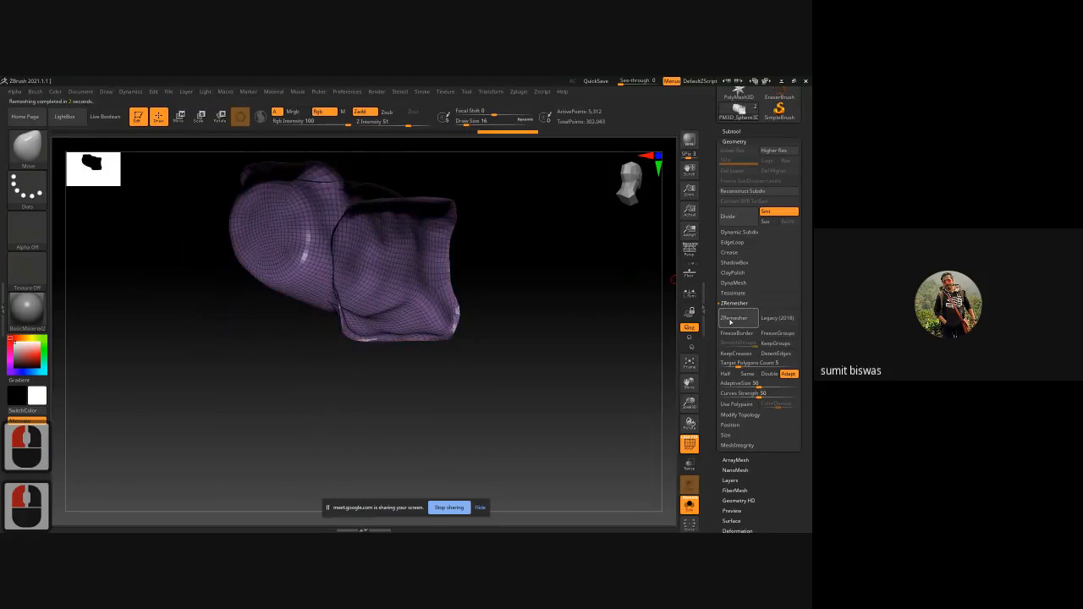
click(730, 320)
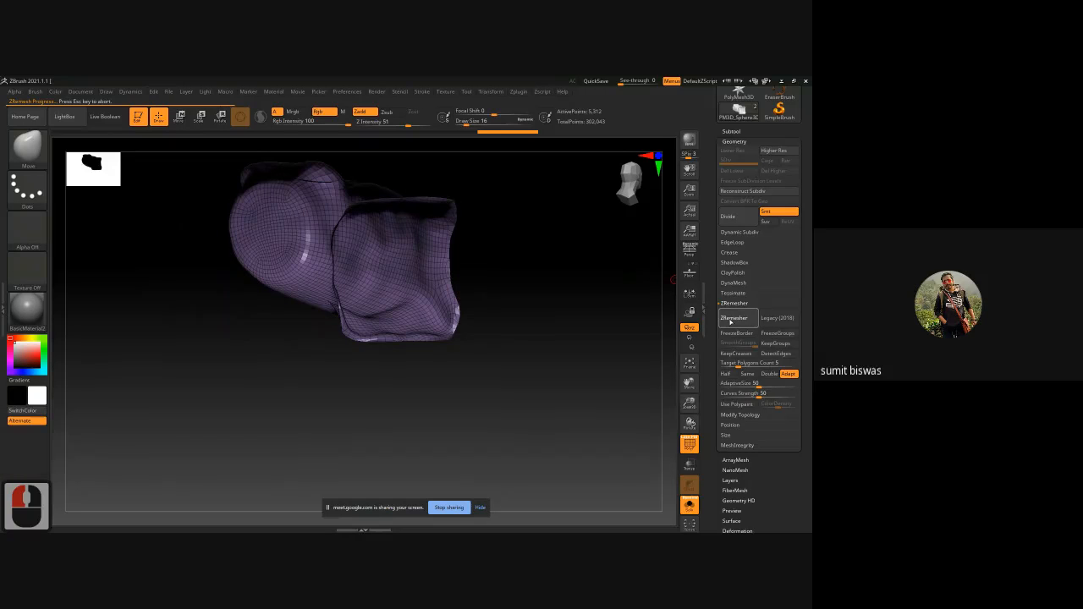
click(730, 320)
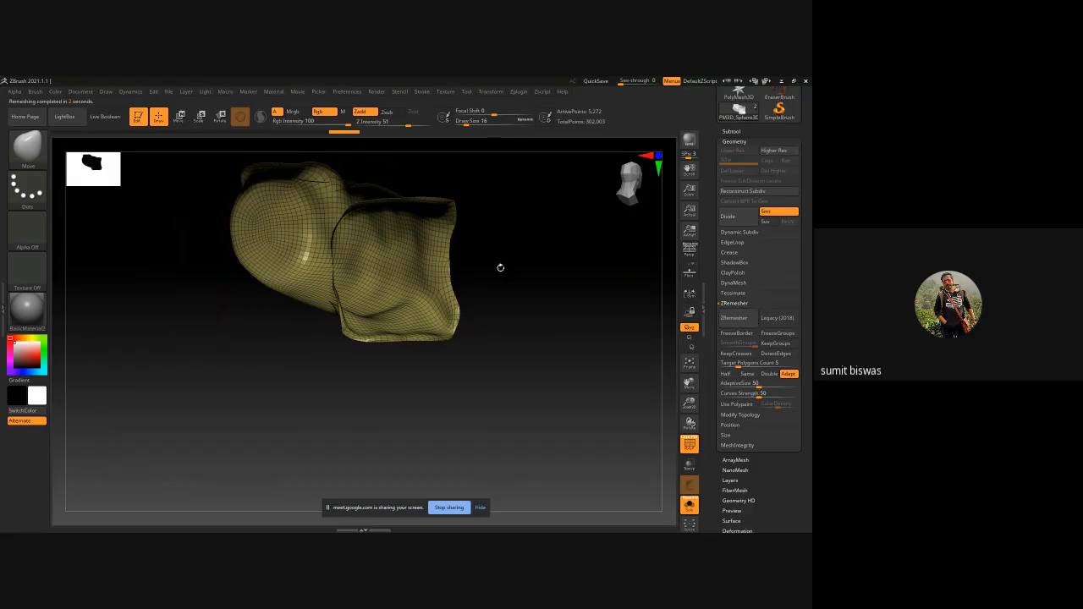
Check the shell's topology, set the ZRemesher target polygon count to 2 and remesh the cave shell
mouse_move(521, 304)
mouse_down()
mouse_move(483, 302)
mouse_move(496, 302)
mouse_move(435, 333)
mouse_move(364, 168)
mouse_up()
key(ctrl+z)
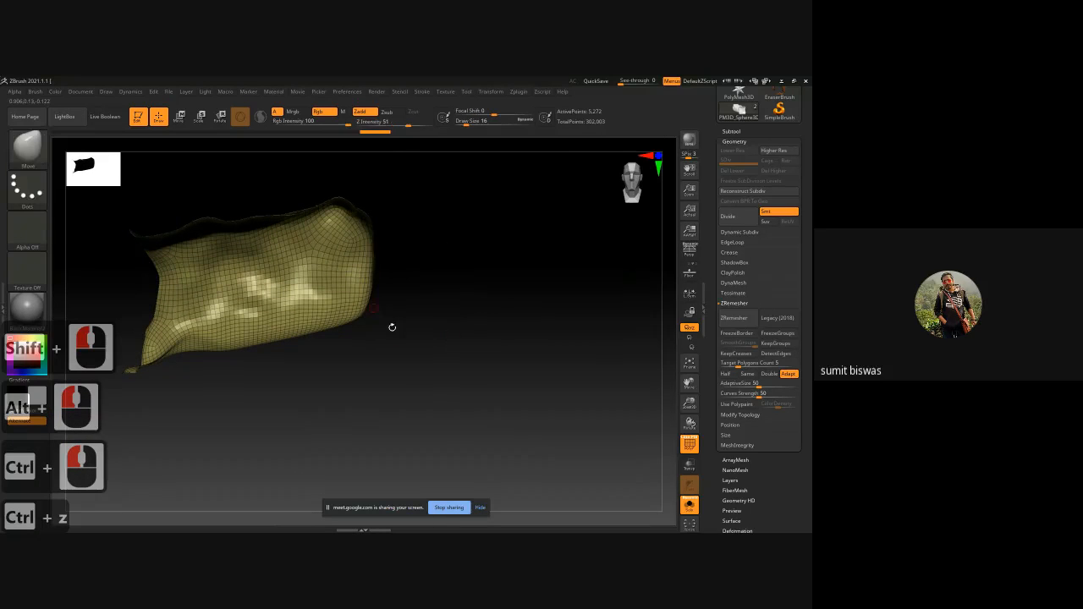
drag(419, 343, 432, 297)
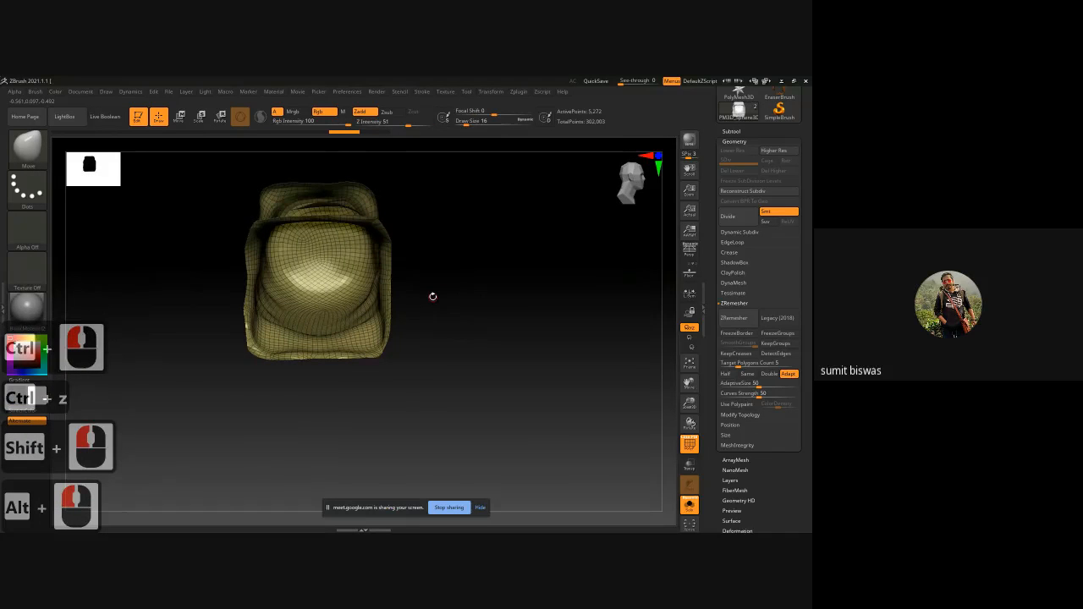
alt+drag(432, 296, 359, 336)
drag(468, 331, 334, 316)
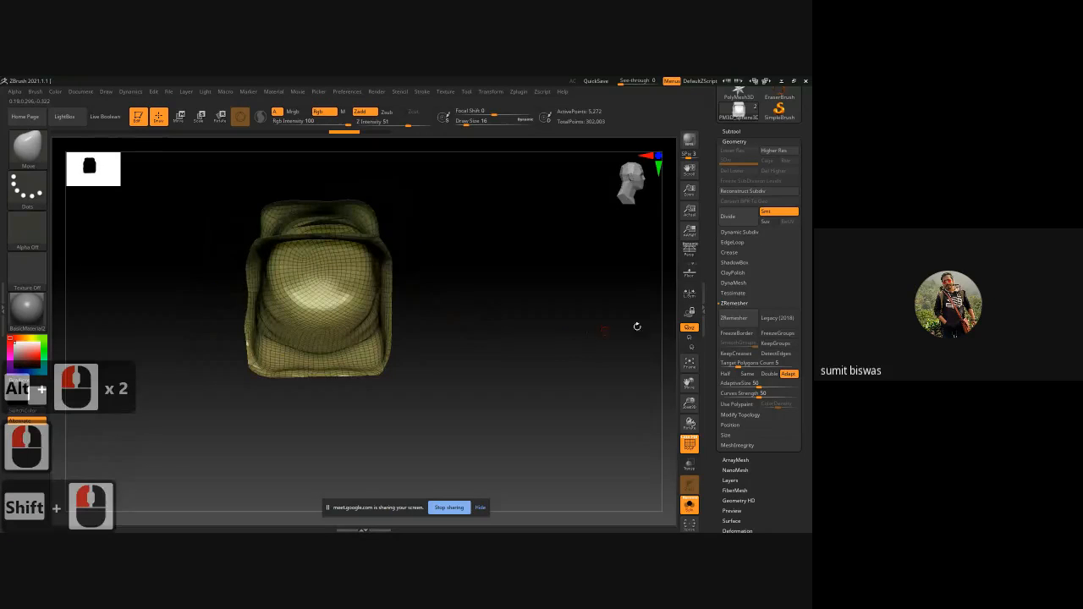
drag(491, 347, 510, 346)
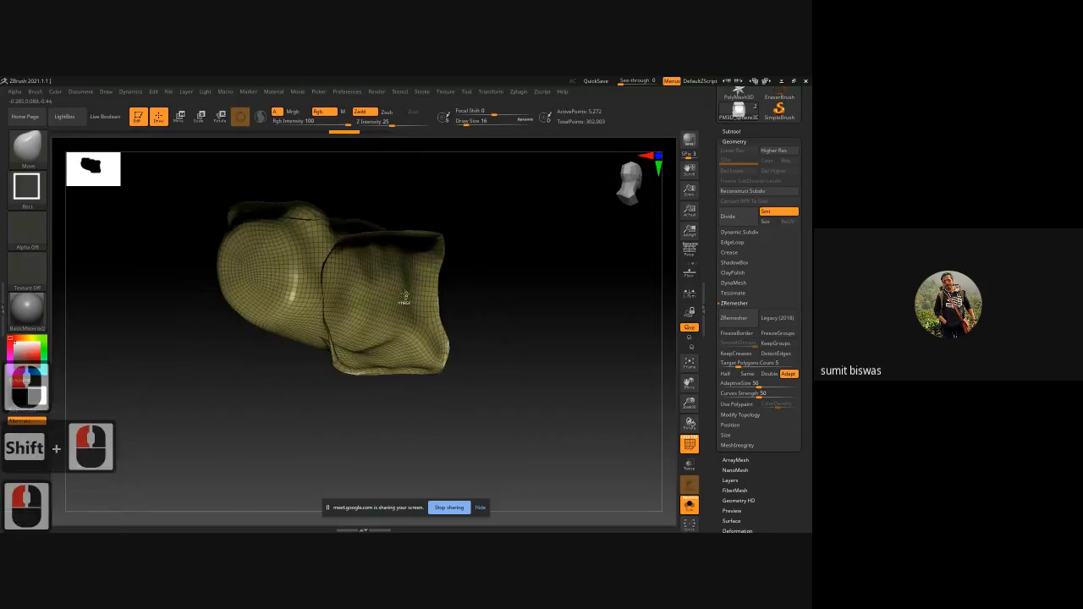
ctrl+right_drag(404, 298, 440, 341)
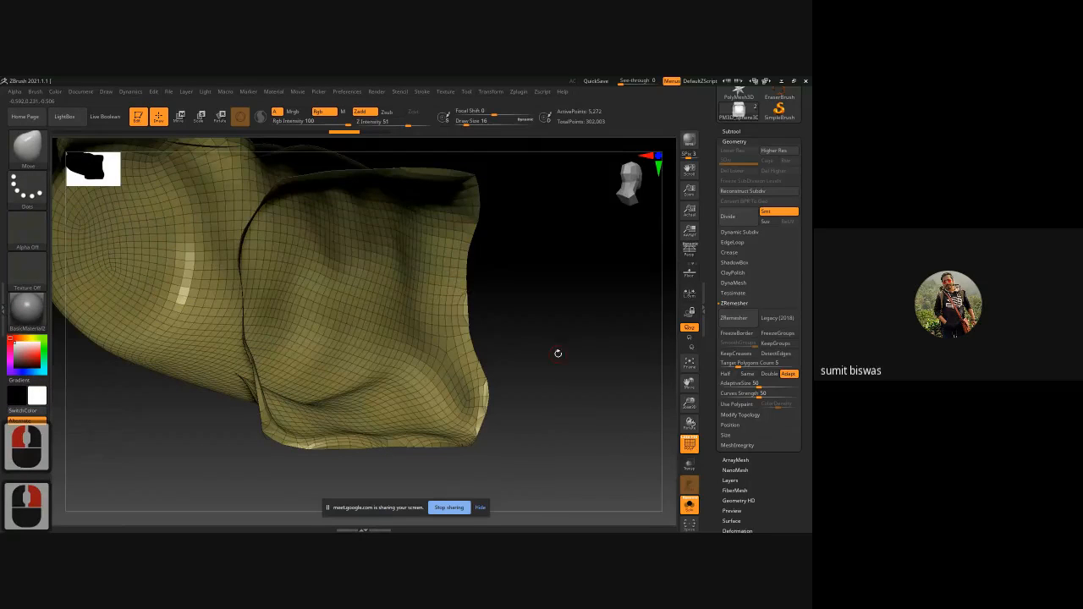
click(771, 363)
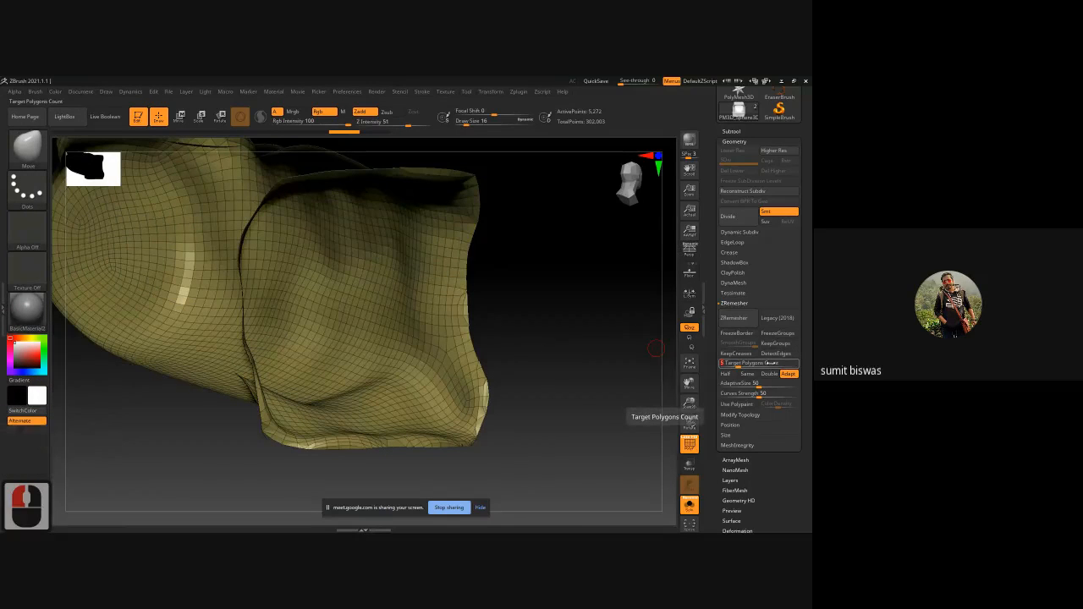
text(2)
key(Return)
click(734, 317)
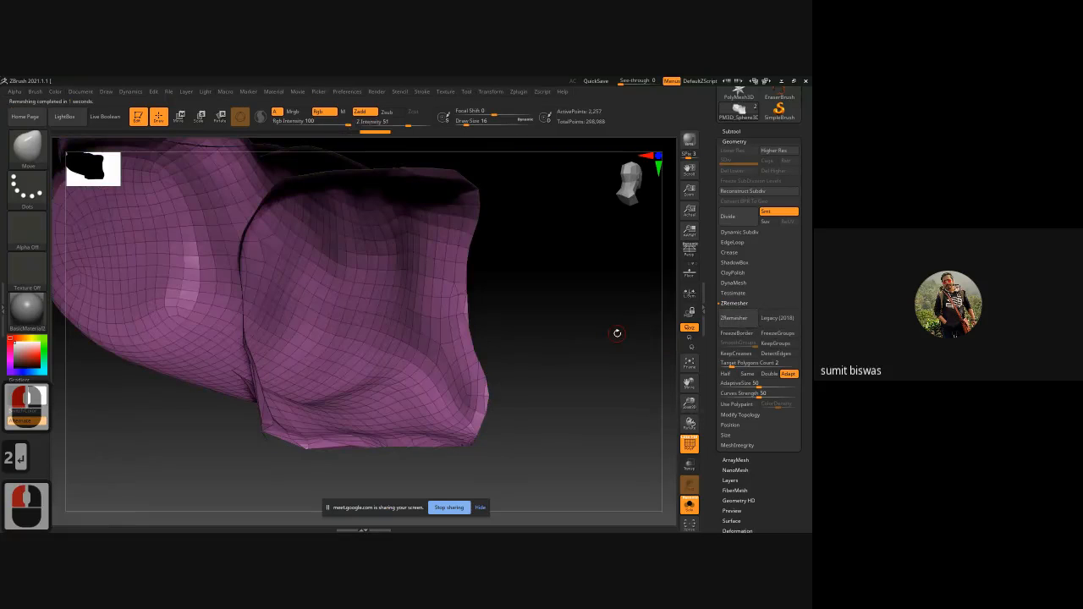
Examine the remeshed shell's underside, the fold in its surface and the ragged polygons along the opening's rim
drag(585, 363, 531, 358)
click(735, 141)
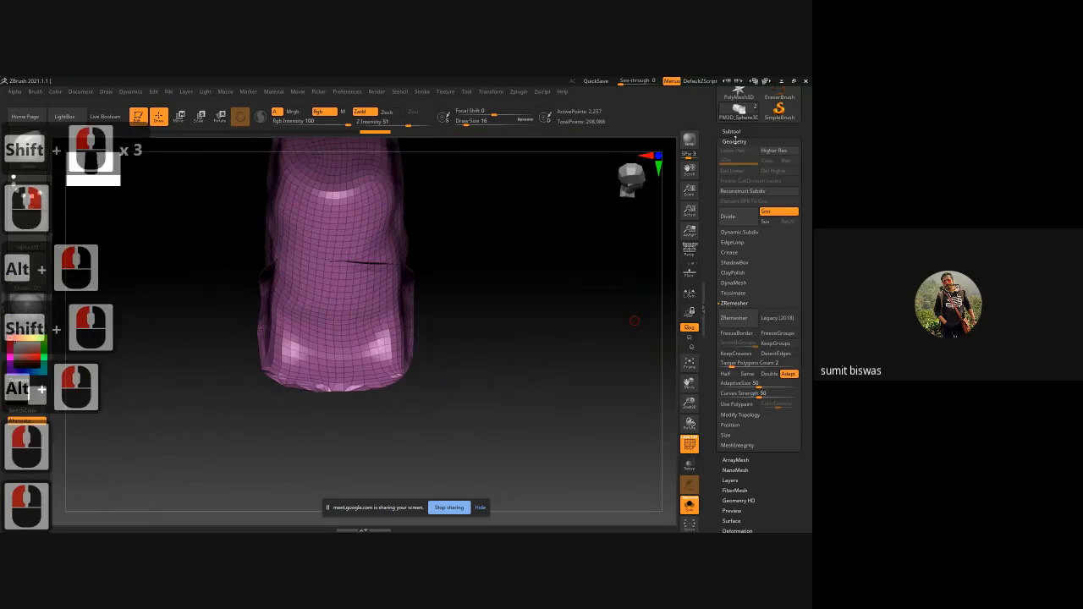
mouse_move(412, 428)
mouse_down()
mouse_move(404, 375)
mouse_move(380, 391)
mouse_up()
ctrl+right_drag(380, 390, 496, 438)
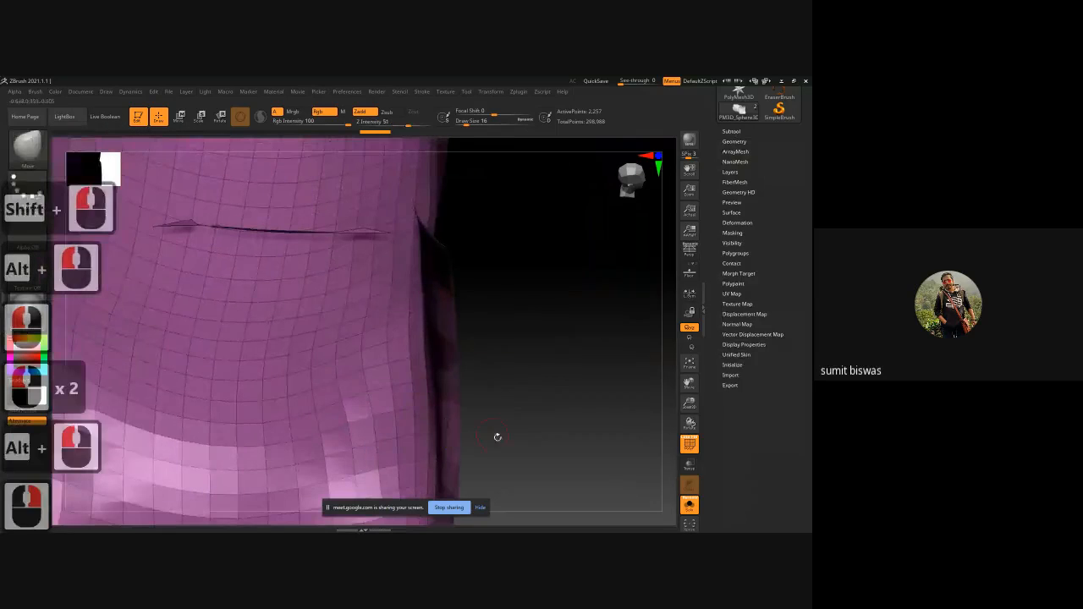
alt+drag(496, 438, 599, 151)
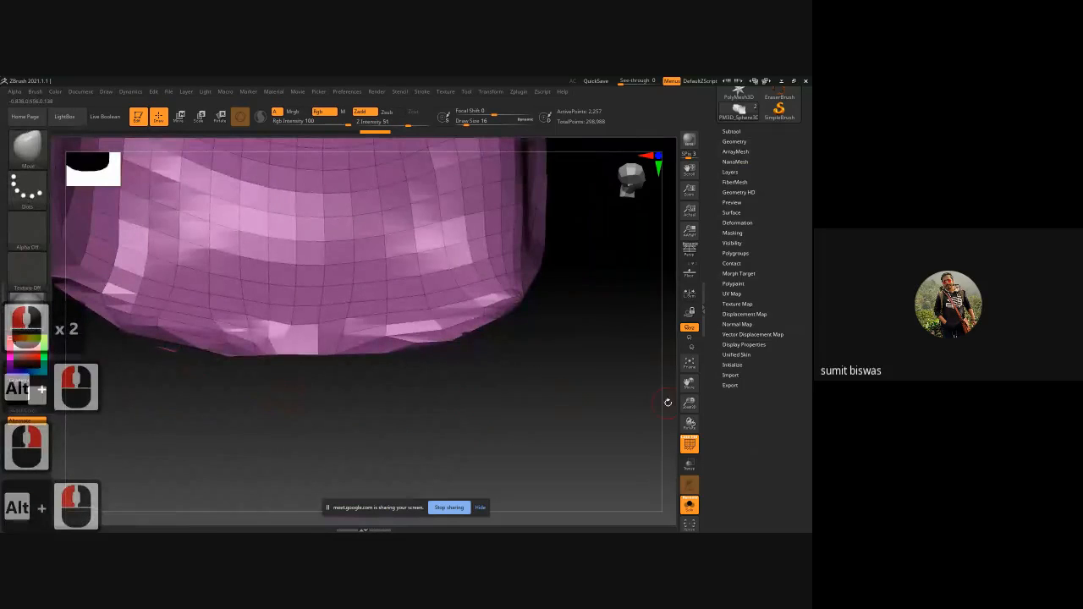
drag(509, 403, 459, 336)
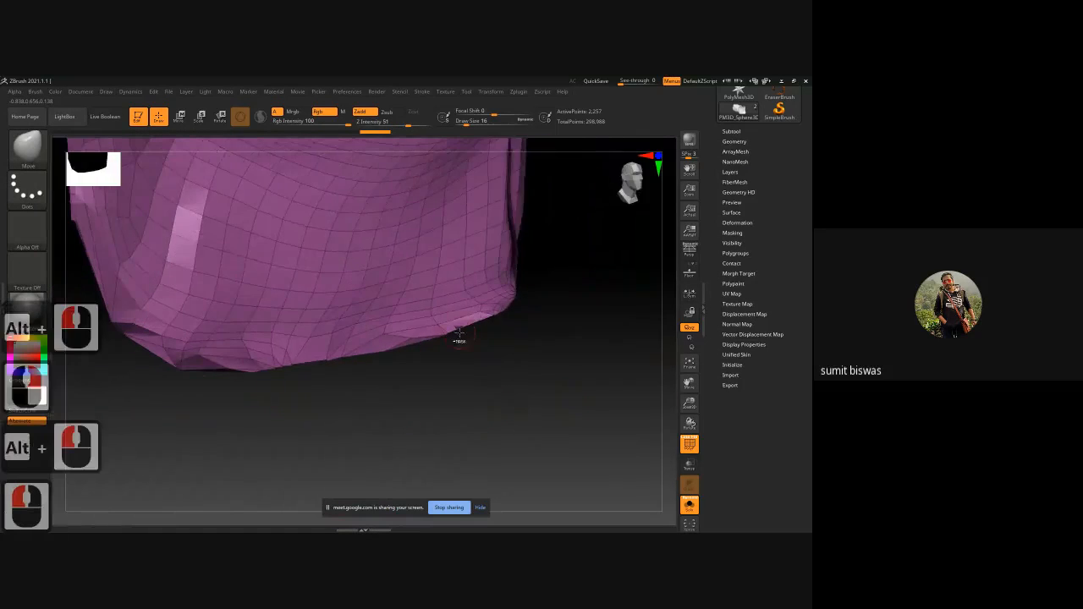
ctrl+right_drag(460, 334, 552, 447)
alt+drag(552, 447, 573, 352)
ctrl+right_drag(607, 436, 519, 378)
alt+drag(552, 277, 546, 409)
mouse_move(556, 337)
mouse_down()
mouse_move(556, 367)
mouse_move(530, 389)
mouse_move(547, 370)
mouse_move(566, 373)
mouse_up()
ctrl+right_drag(568, 373, 483, 363)
mouse_move(485, 338)
mouse_down()
mouse_move(510, 277)
mouse_move(470, 471)
mouse_up()
Lasso-mask the ragged rim of the cave opening, turn it into its own polygroup and isolate the rest of the shell
ctrl+click(28, 189)
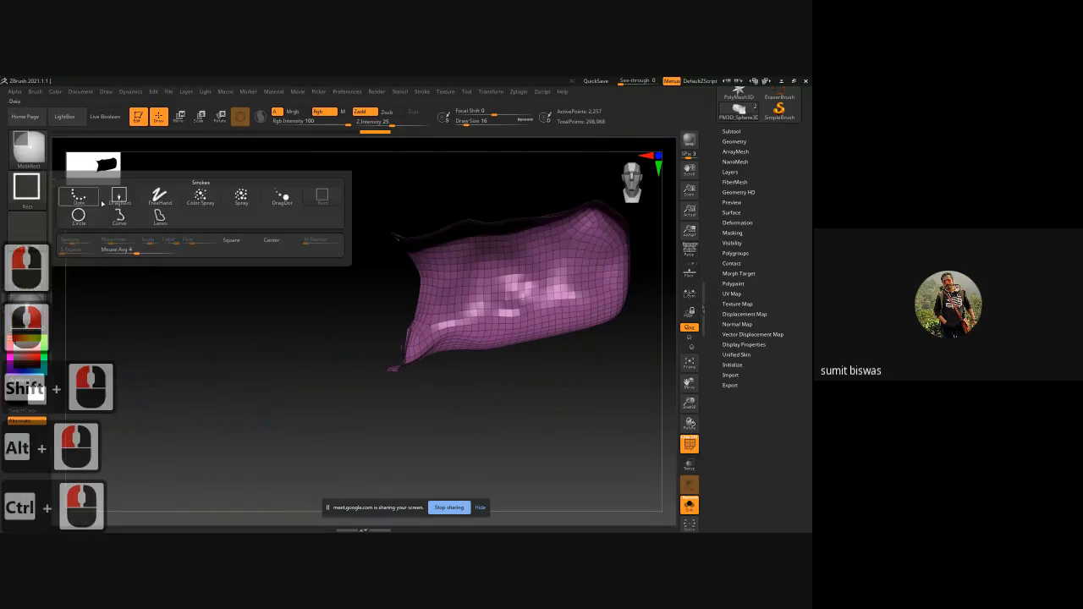
ctrl+click(159, 217)
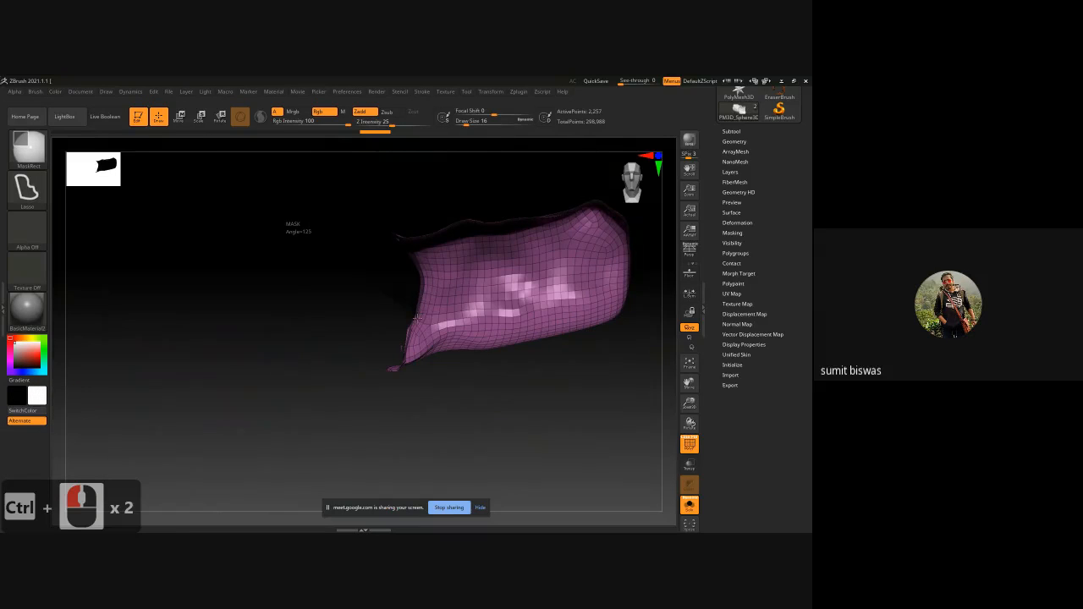
mouse_move(407, 351)
ctrl+mouse_down()
mouse_move(385, 400)
mouse_move(283, 394)
ctrl+mouse_up()
key(ctrl+w)
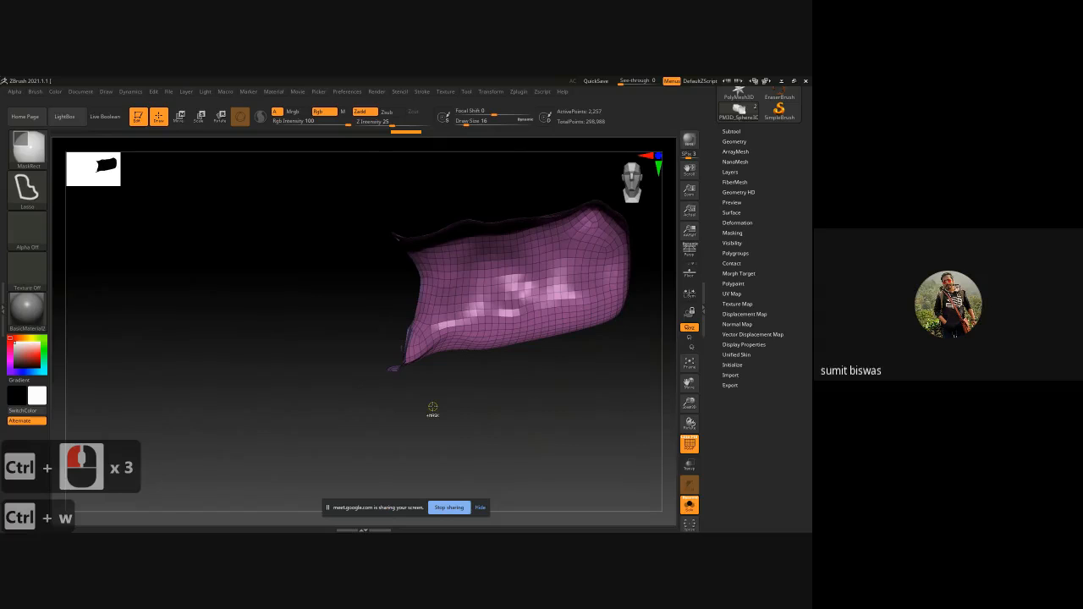
ctrl+shift+click(484, 340)
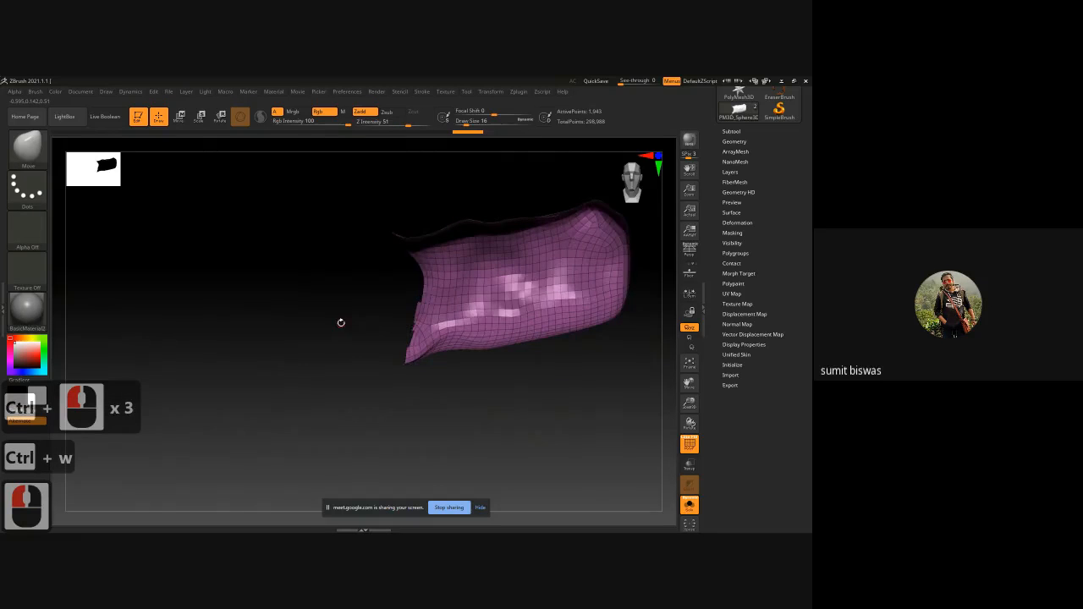
Delete the hidden rim polygons from the cave shell
drag(341, 322, 411, 308)
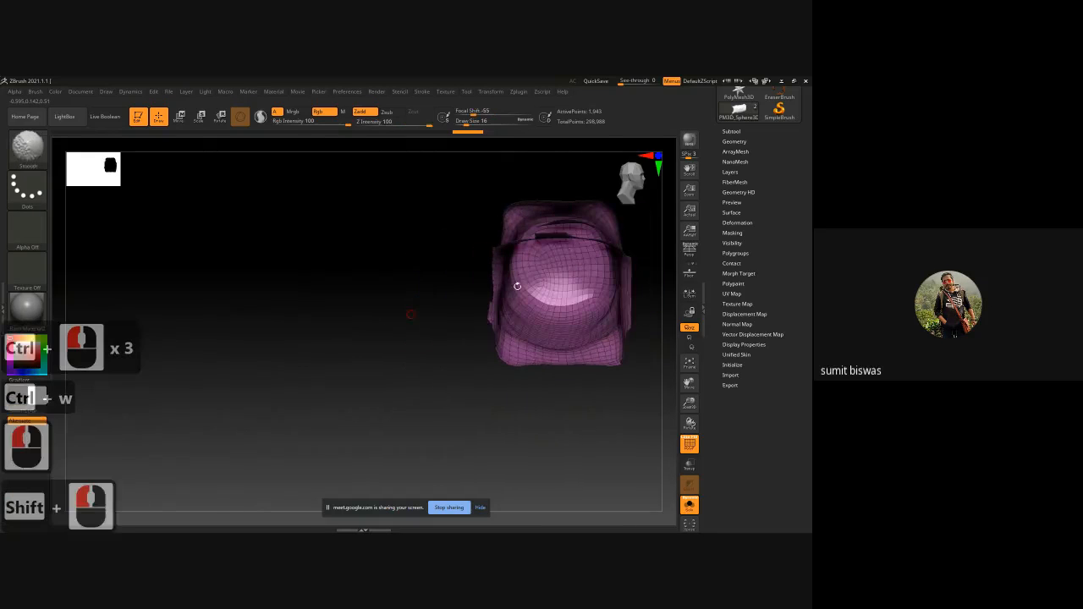
click(734, 142)
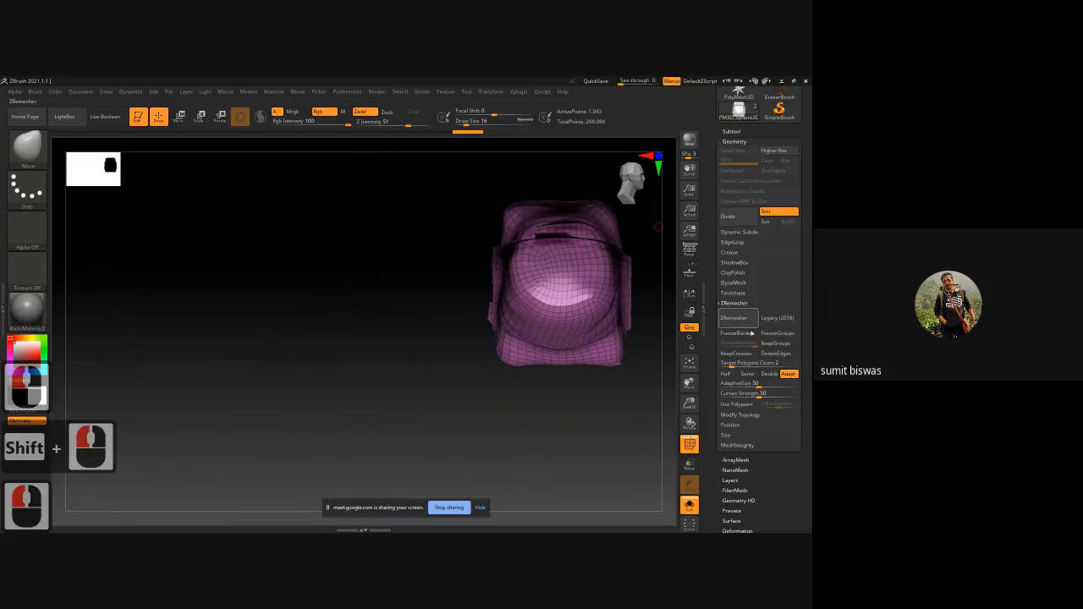
click(740, 415)
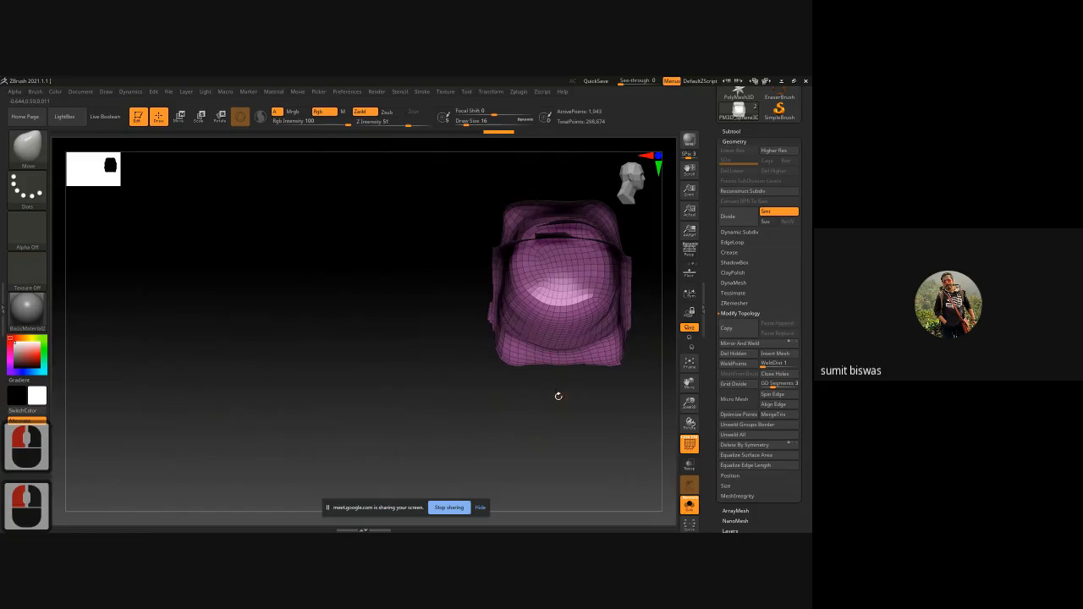
mouse_move(559, 396)
mouse_down()
mouse_move(482, 392)
mouse_move(544, 395)
mouse_up()
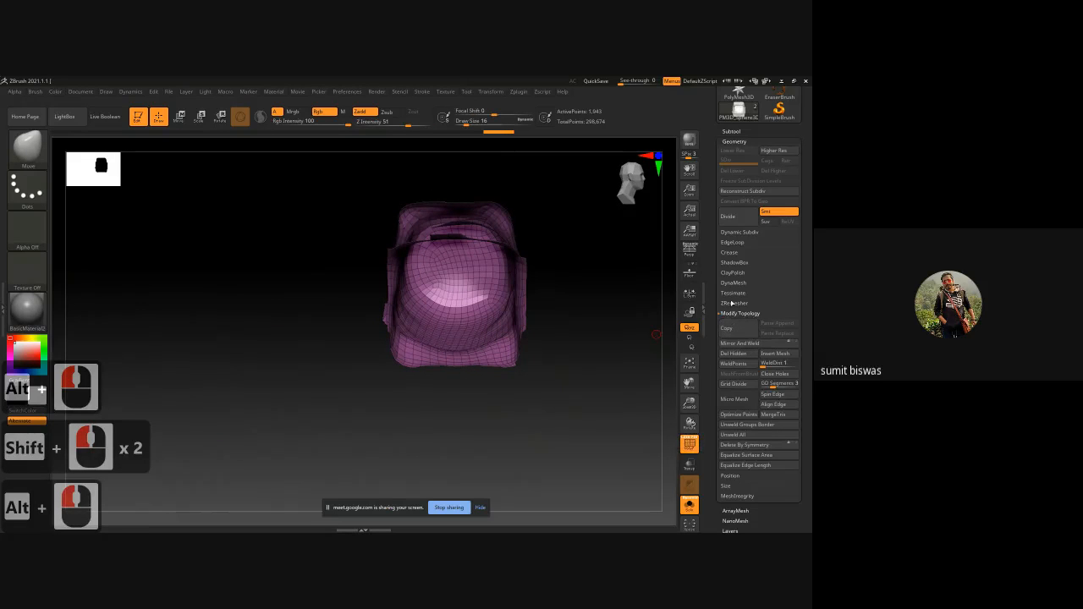
Run ZRemesher repeatedly on the trimmed cave shell with the target polygon count kept at 2
click(734, 305)
click(735, 317)
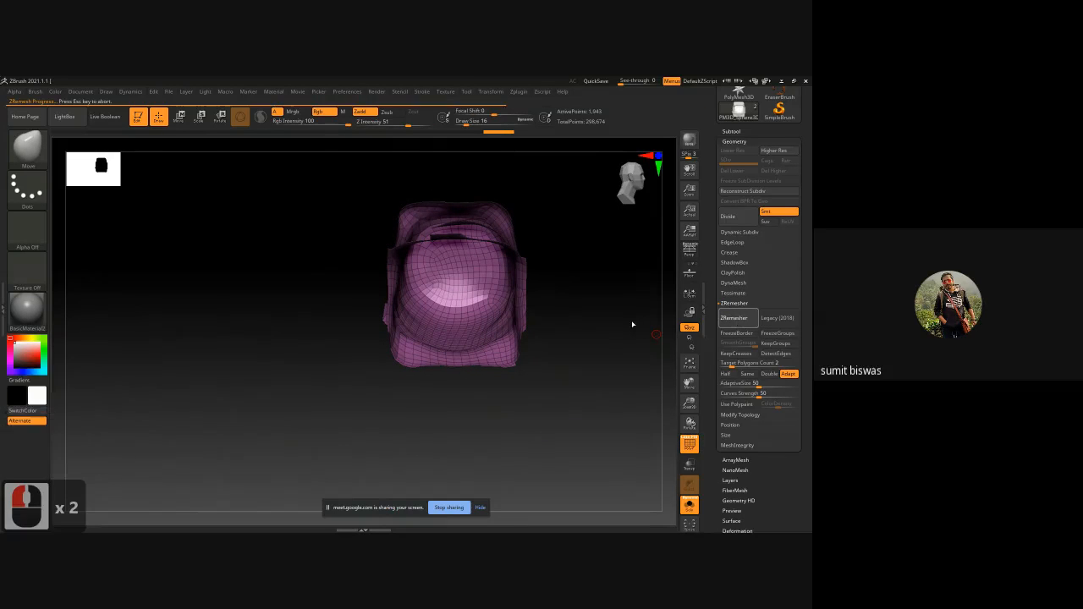
click(736, 318)
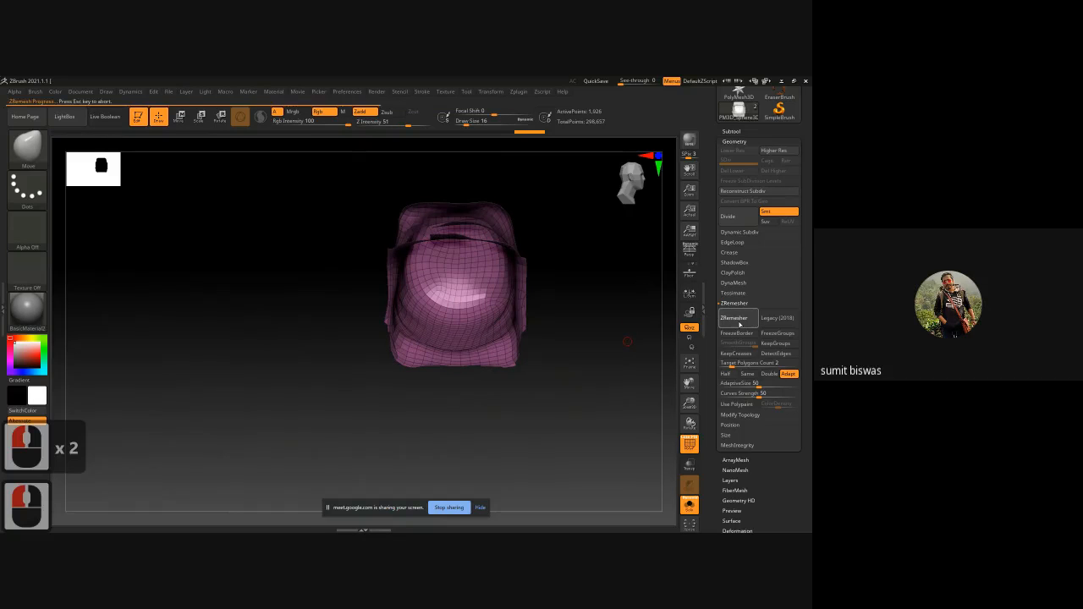
click(740, 320)
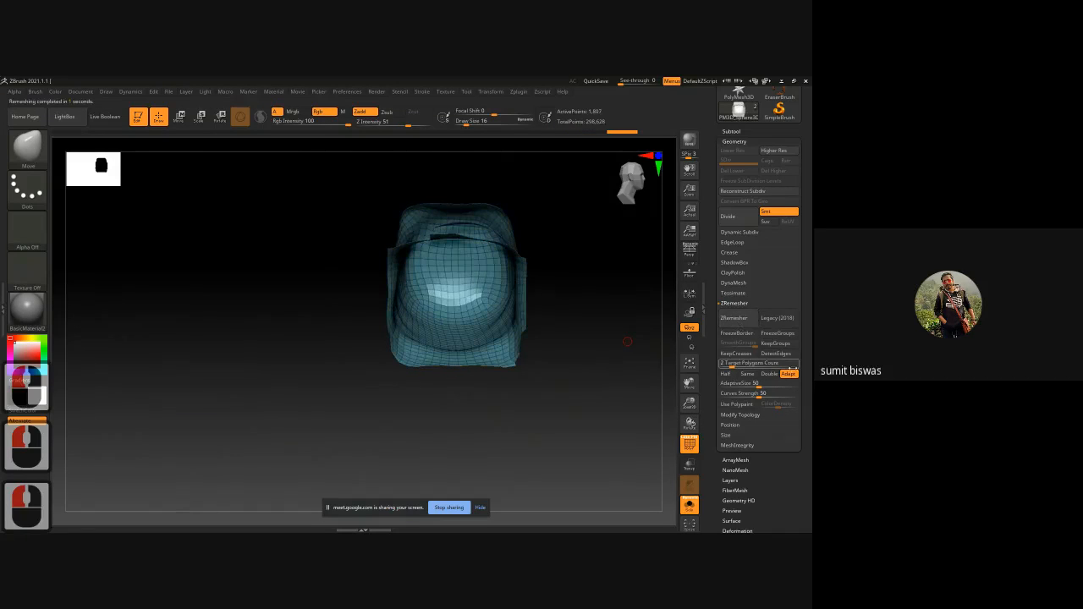
Set the ZRemesher target polygon count to 1, remesh the trimmed shell and check the result from the side and front
drag(602, 350, 558, 318)
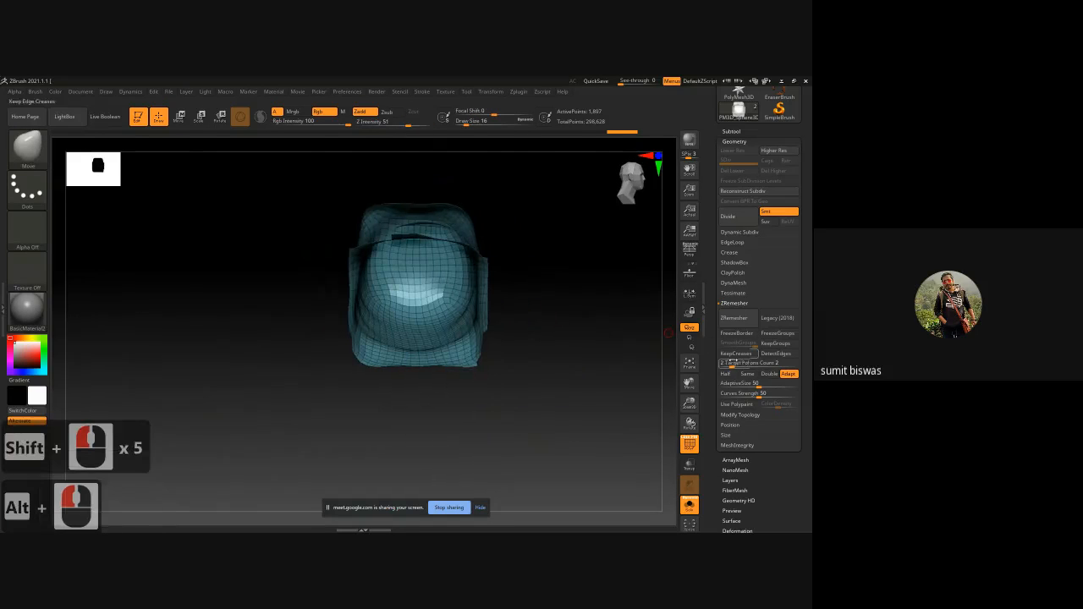
click(734, 362)
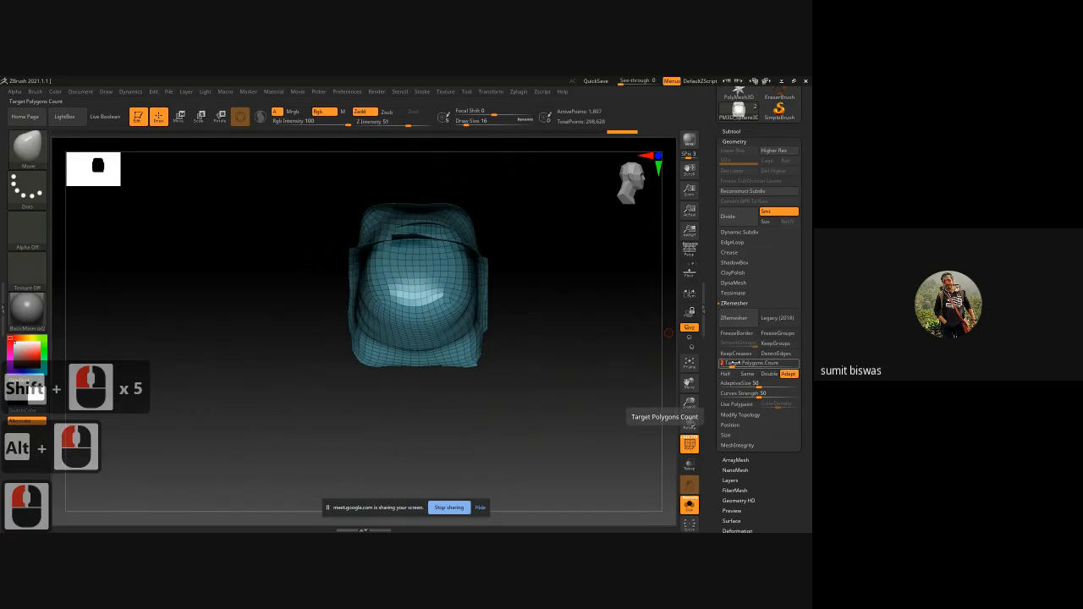
text(1)
key(Return)
click(734, 318)
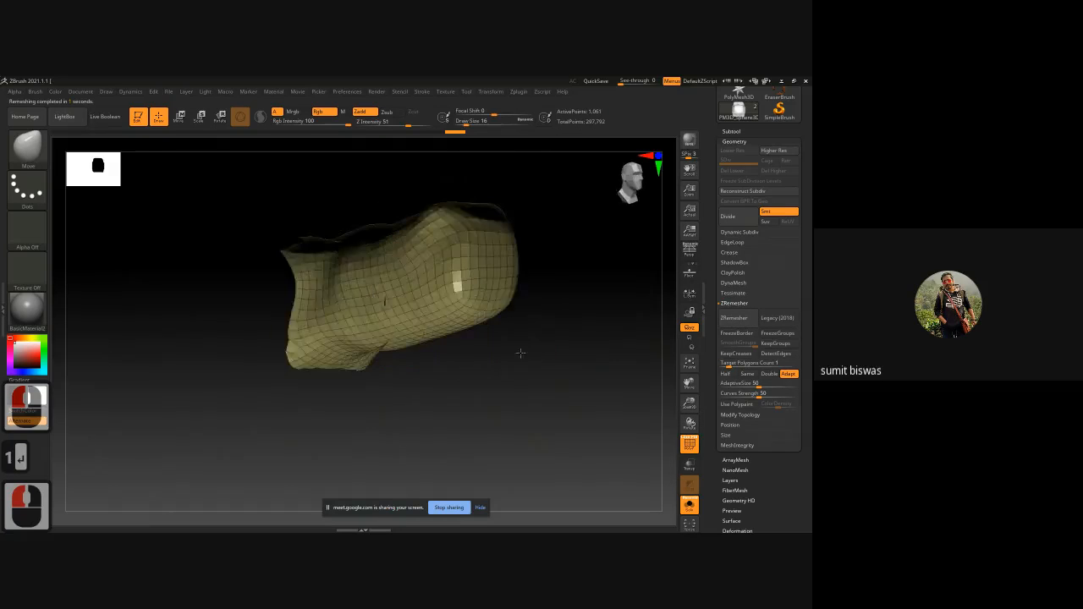
shift+drag(503, 355, 533, 353)
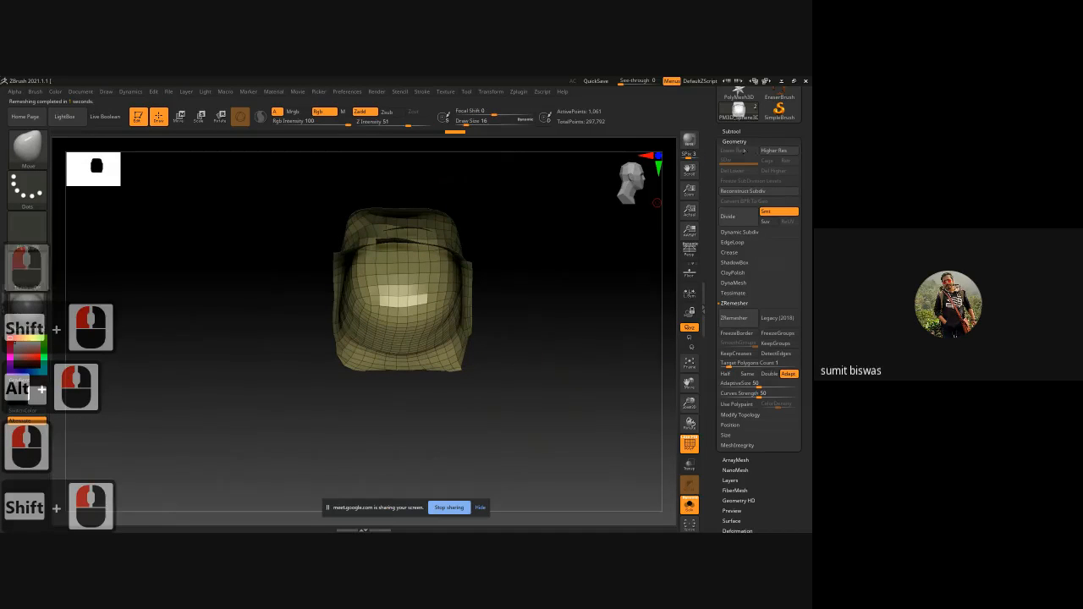
Display the remeshed cave shell together with the detailed shell and subdivide the remeshed one once
click(734, 141)
click(732, 132)
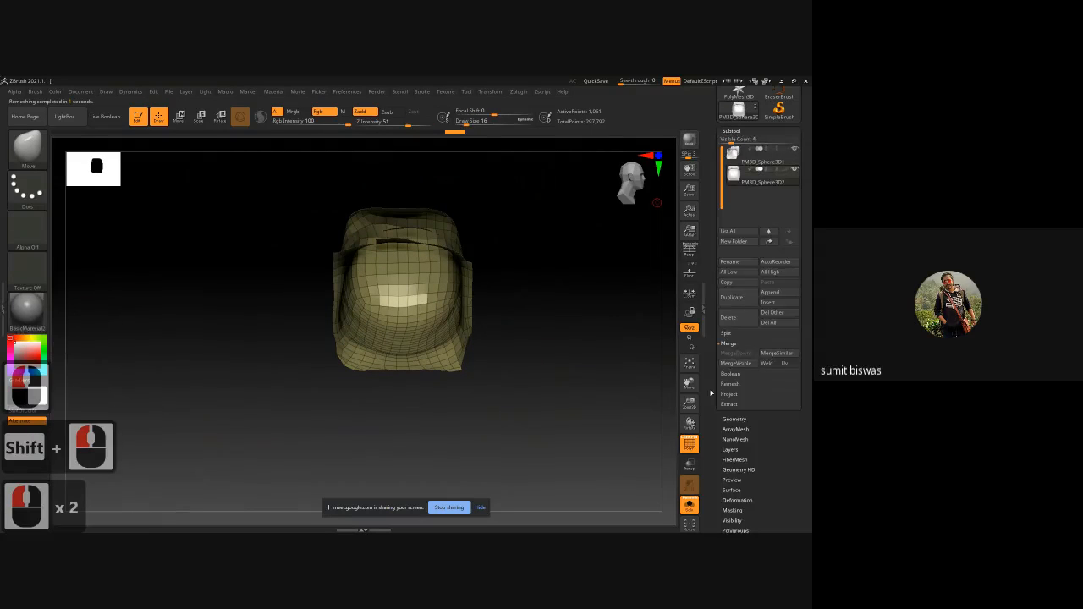
drag(569, 347, 444, 364)
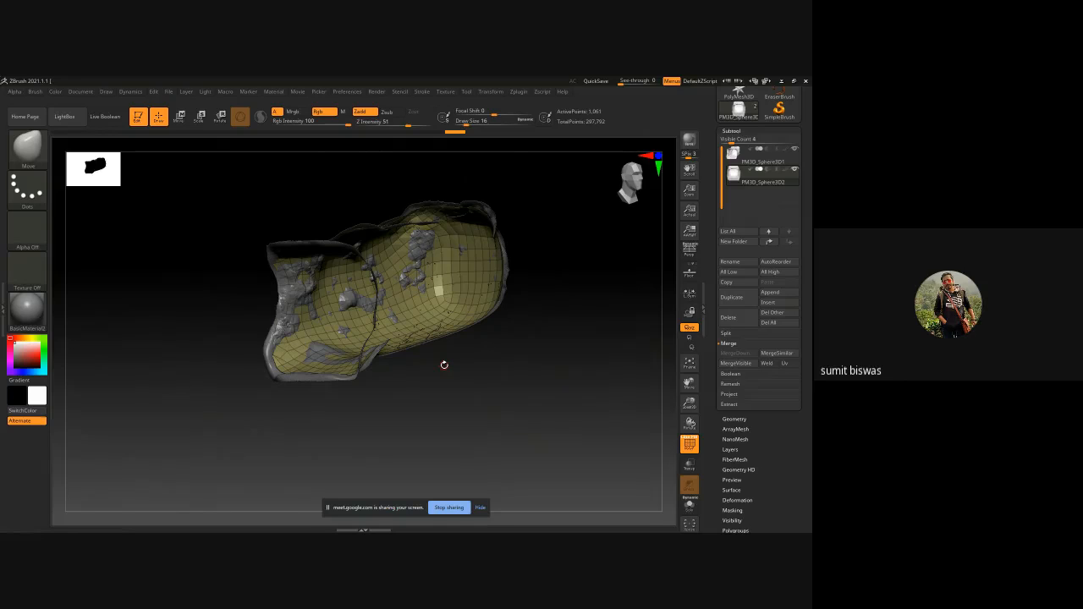
ctrl+click(444, 367)
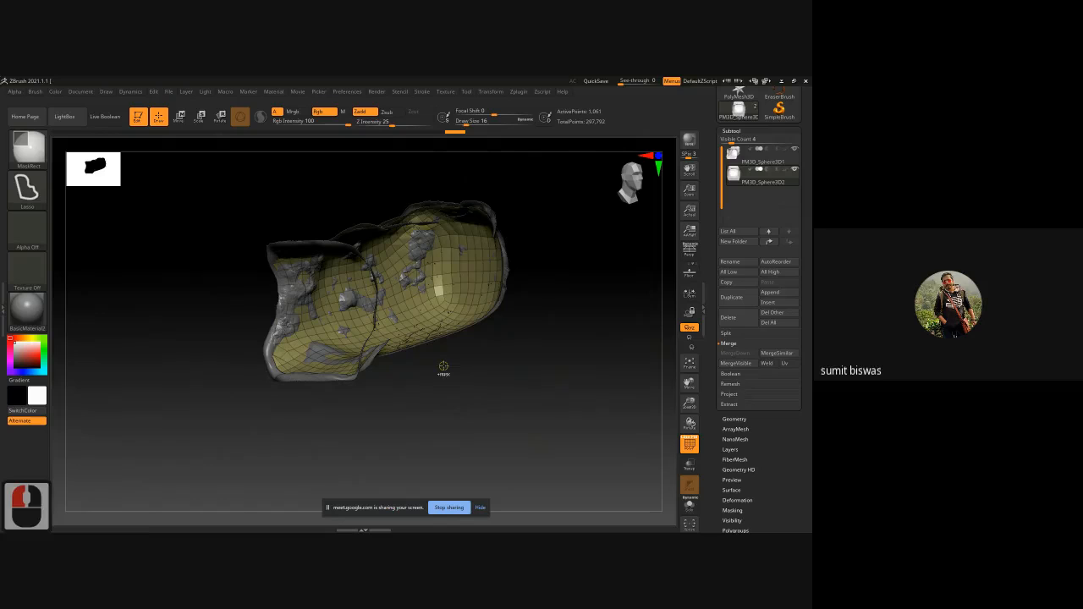
key(ctrl+d)
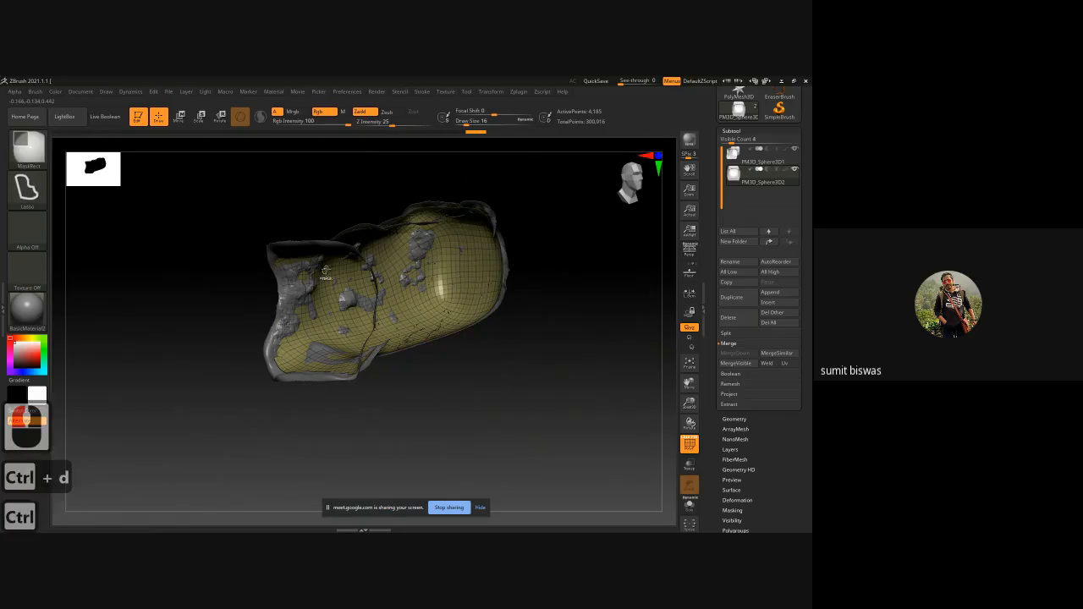
ctrl+right_drag(475, 325, 479, 349)
Project the detailed shell's surface onto the subdivided shell with ProjectAll, using Geometry only and Color turned off
click(730, 395)
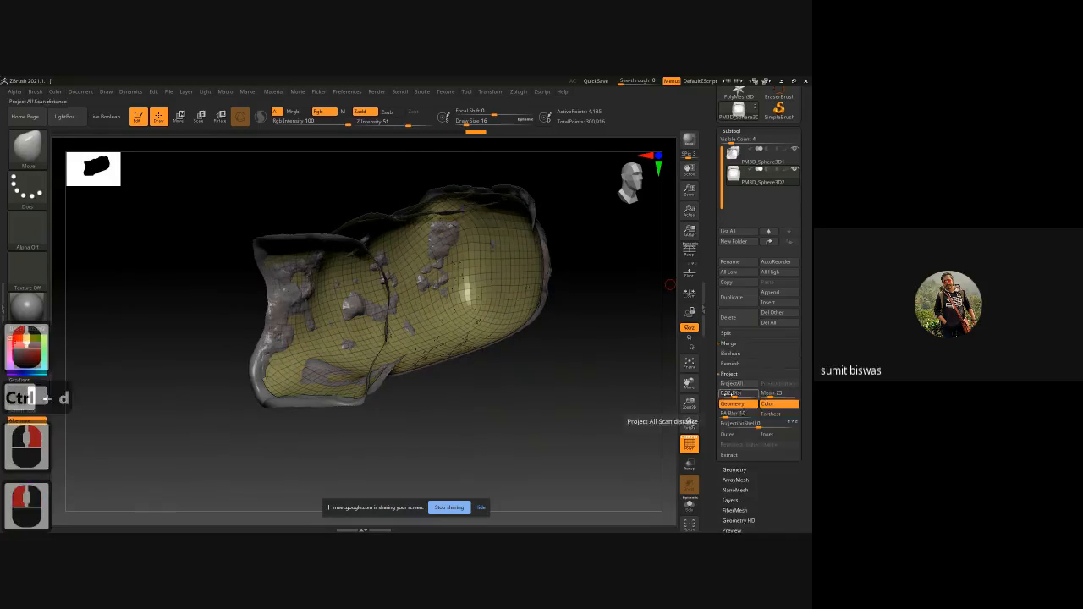
click(772, 404)
click(776, 408)
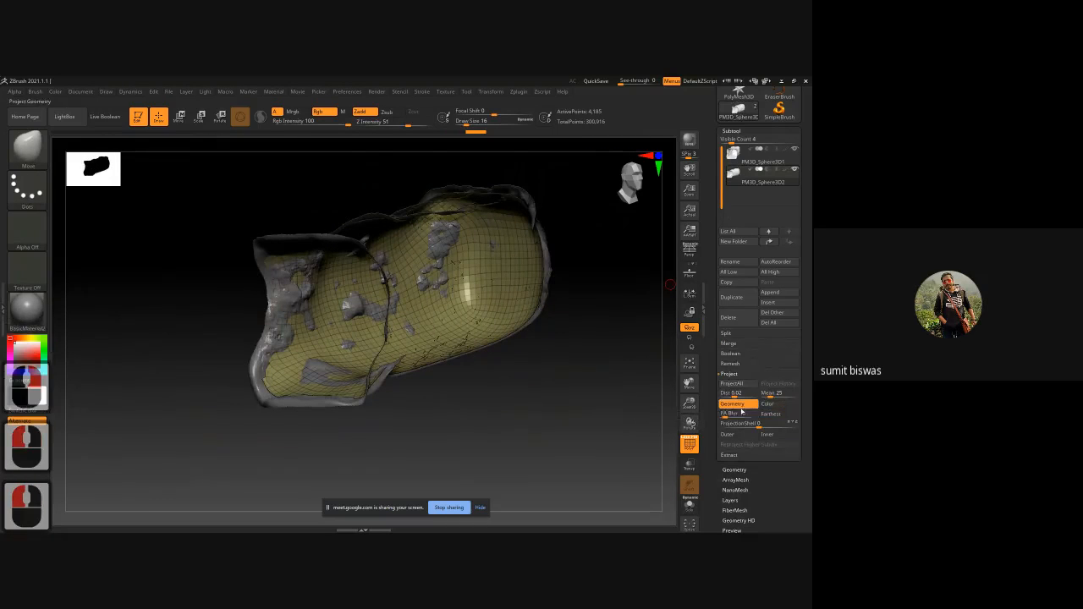
click(738, 383)
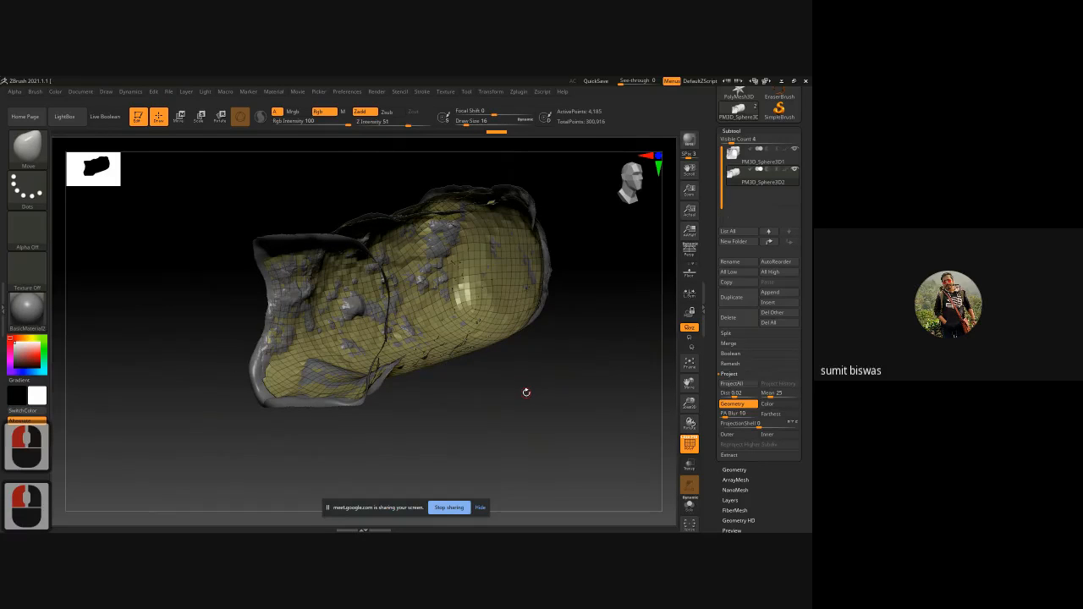
Try subdividing the remeshed shell and projecting the detail two more times, and inspect the surface
alt+drag(494, 414, 484, 375)
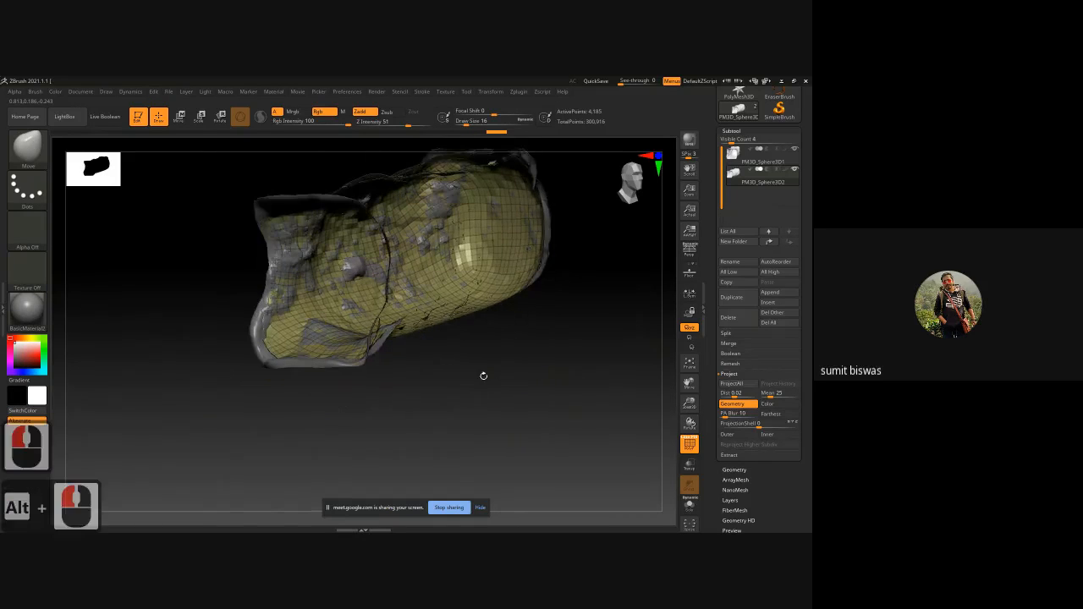
ctrl+right_drag(483, 375, 476, 391)
alt+drag(554, 407, 525, 418)
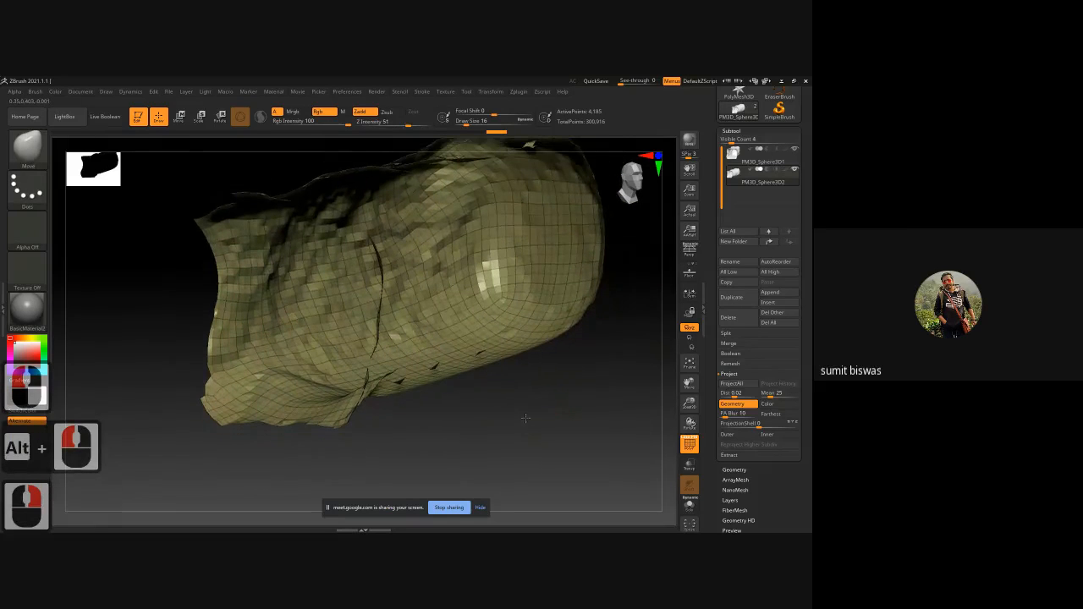
key(ctrl+d)
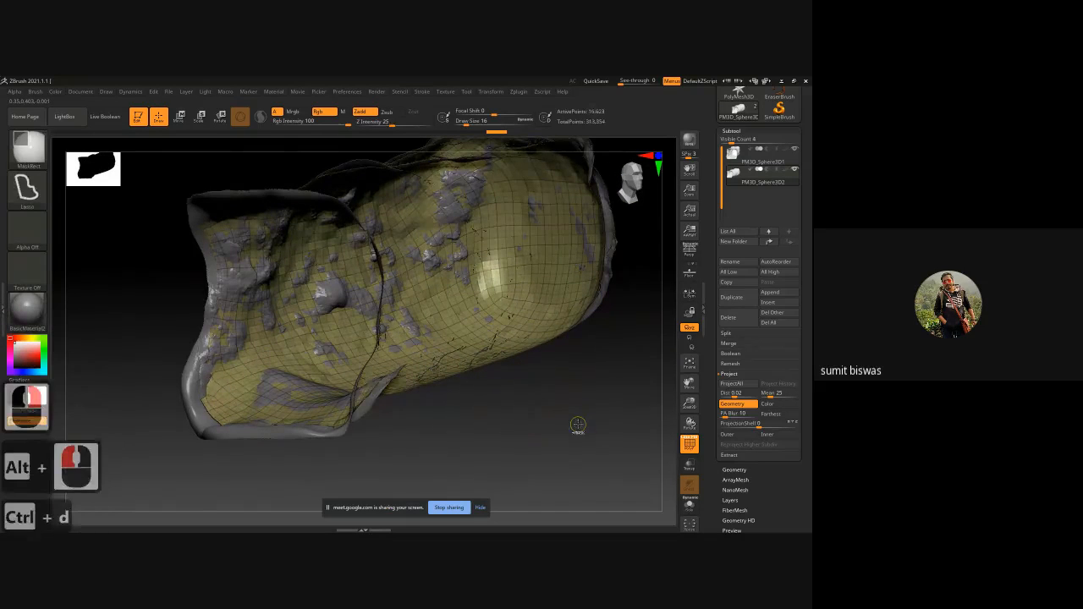
click(740, 388)
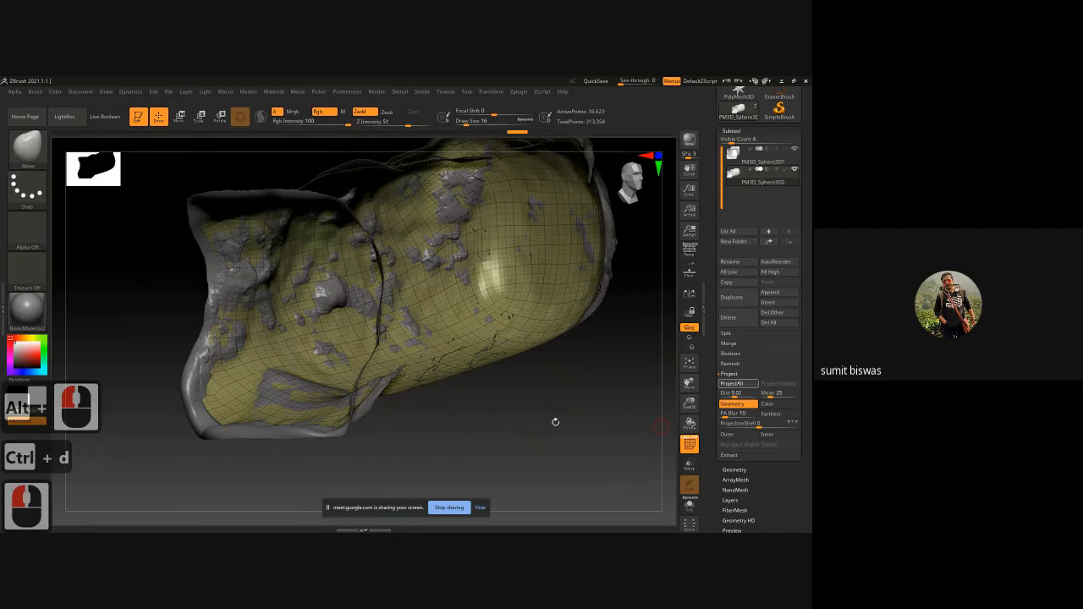
key(ctrl+d)
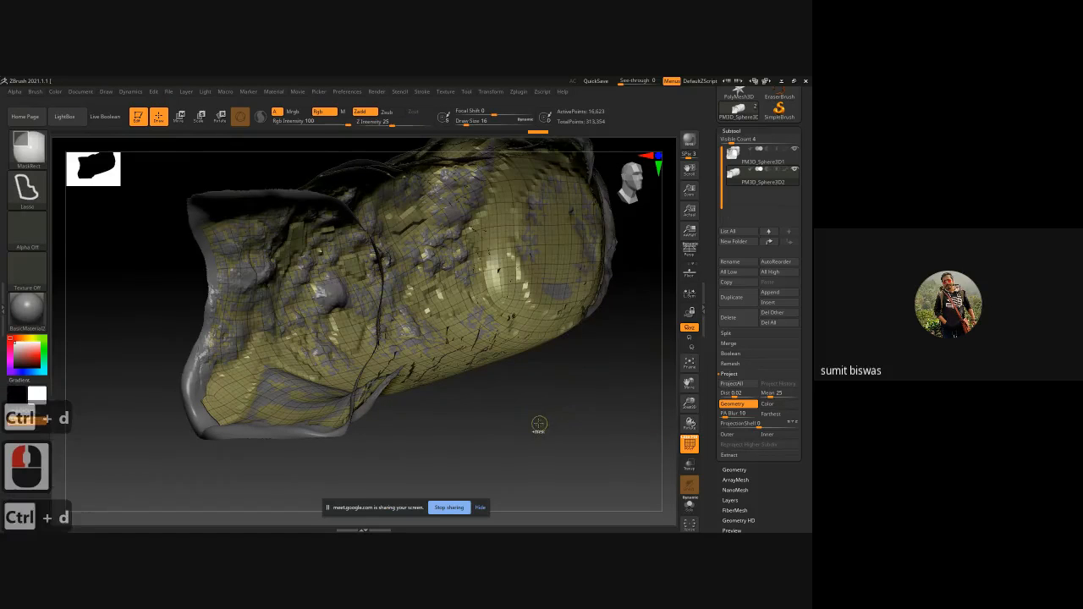
click(732, 383)
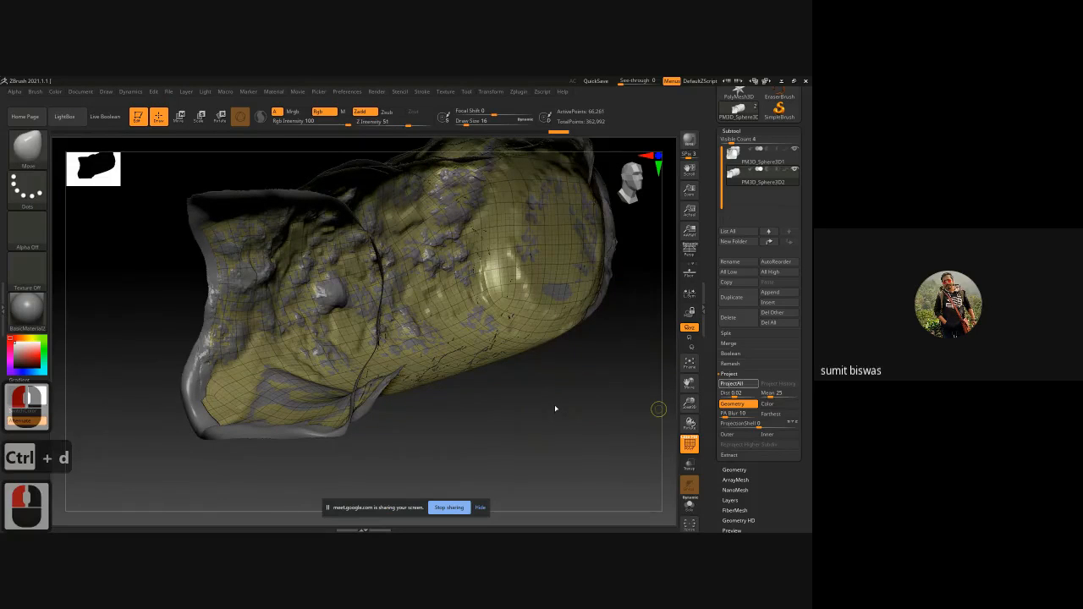
drag(536, 414, 591, 409)
drag(592, 404, 527, 381)
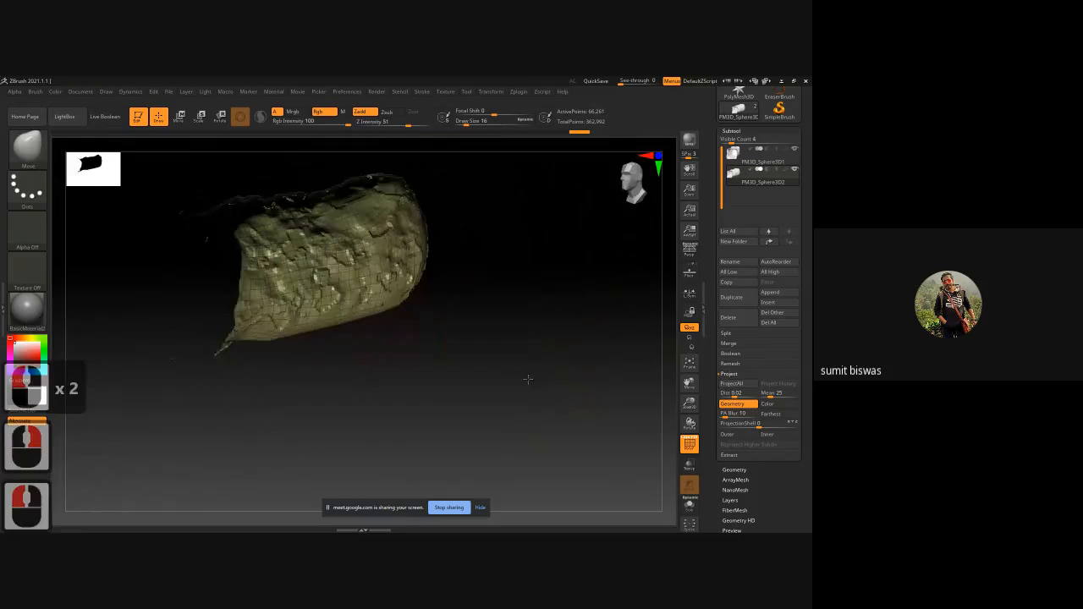
Undo the last two rounds of subdivision and projection and check the shell from the front
key(ctrl+z)
key(ctrl+z)
key(ctrl+z)
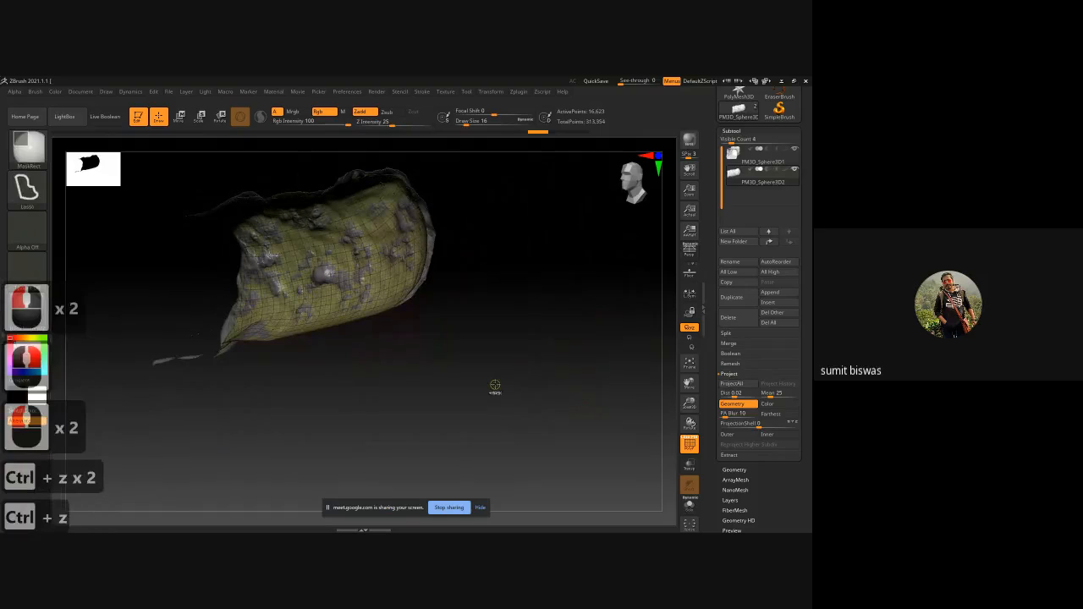
key(ctrl+z)
key(shift)
shift+drag(433, 386, 467, 381)
ctrl+right_drag(466, 382, 530, 409)
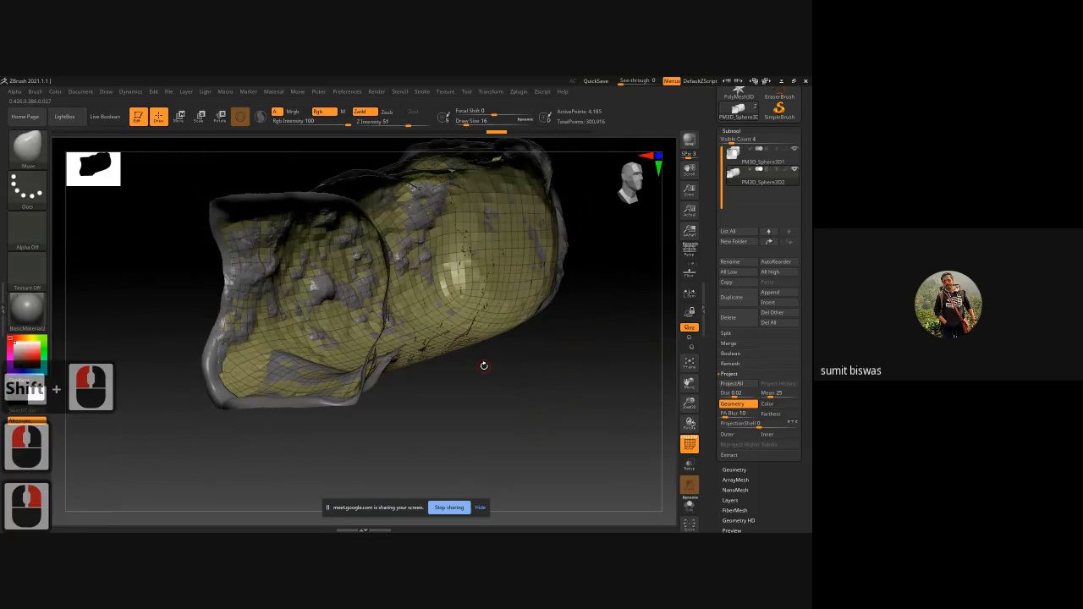
drag(484, 366, 534, 393)
alt+click(534, 393)
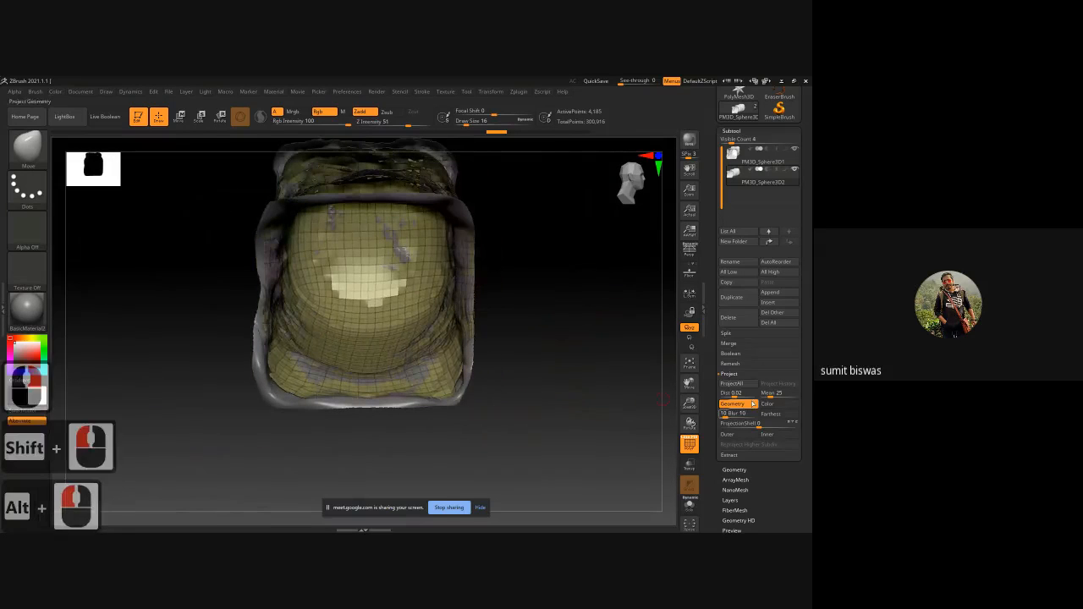
alt+drag(587, 314, 580, 334)
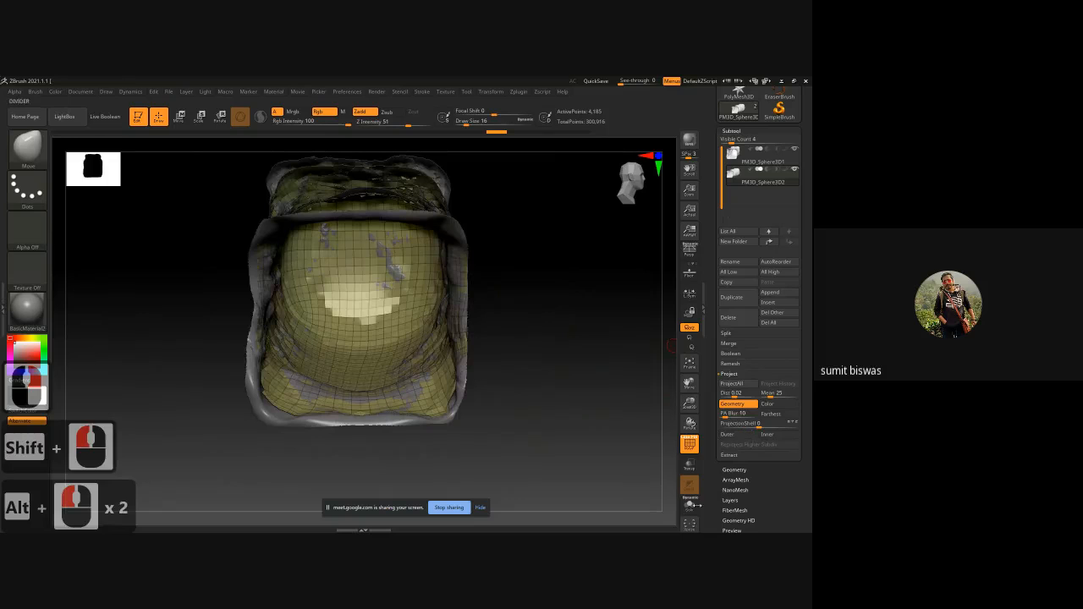
Select the high-detail cave shell subtool and export it to the Desktop as cave_high.obj, replacing the existing file
click(693, 506)
ctrl+right_drag(602, 380, 530, 319)
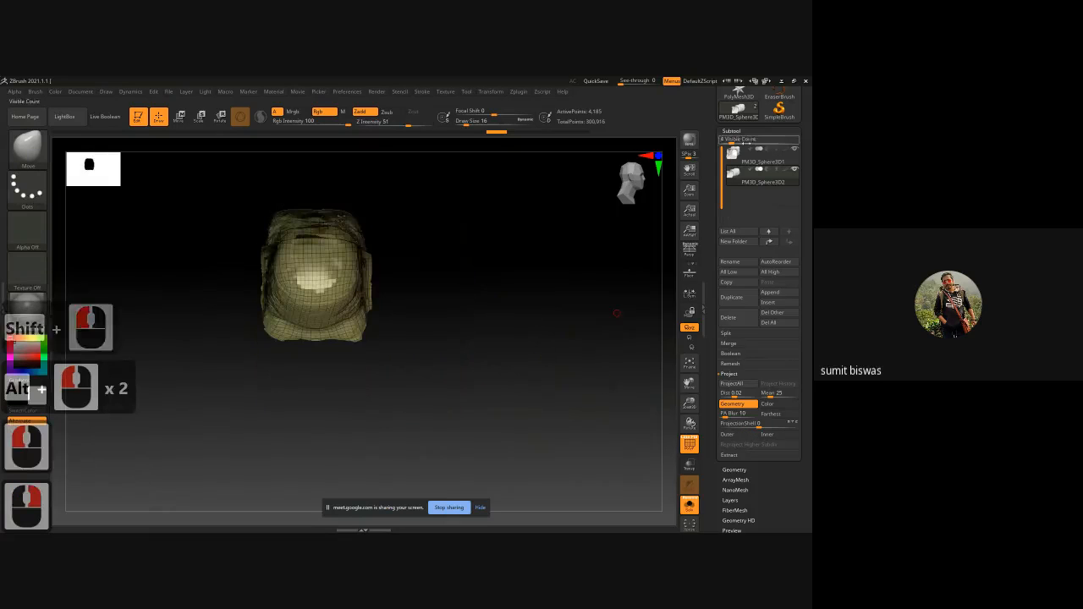
click(753, 157)
drag(765, 201, 765, 342)
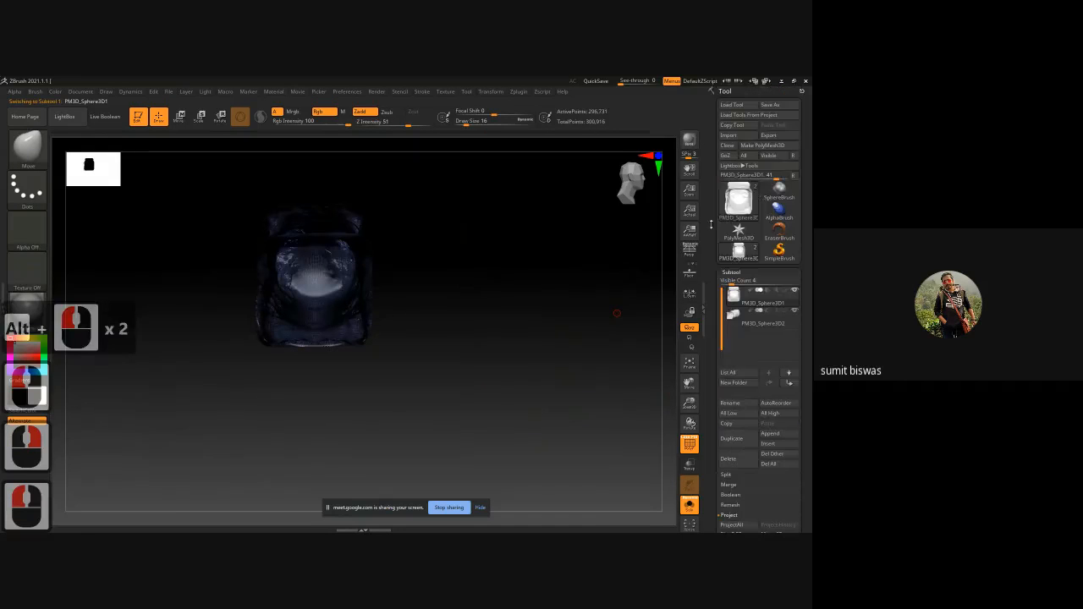
click(783, 136)
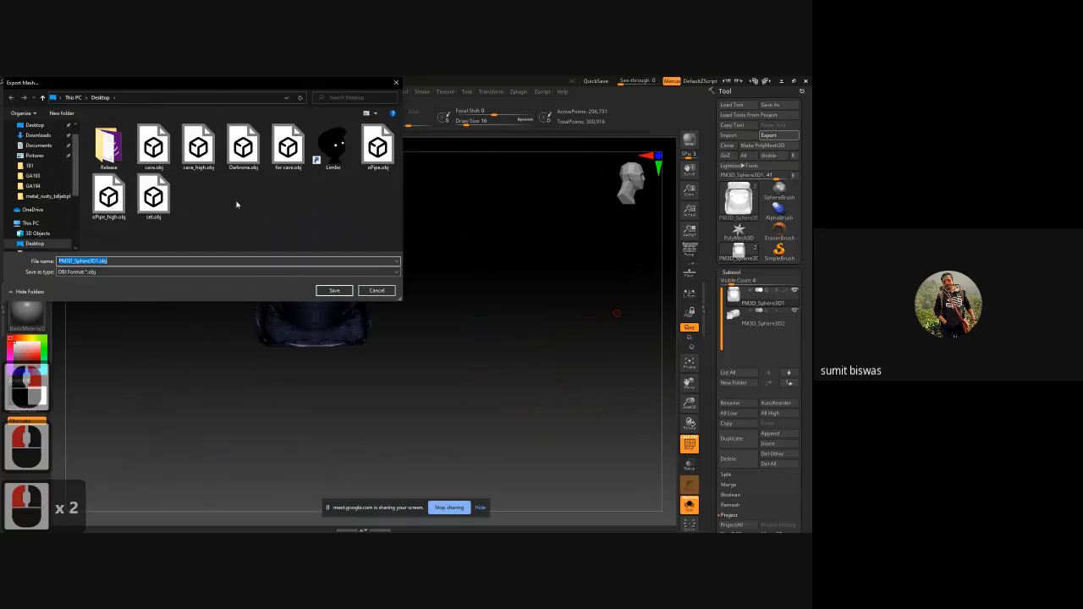
click(153, 148)
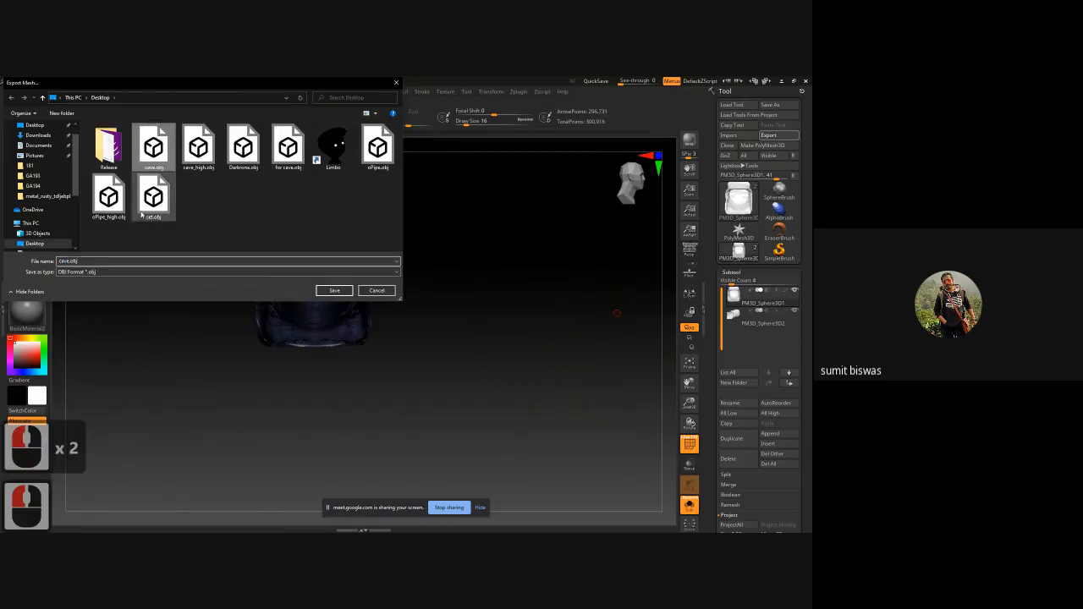
click(77, 262)
double_click(71, 262)
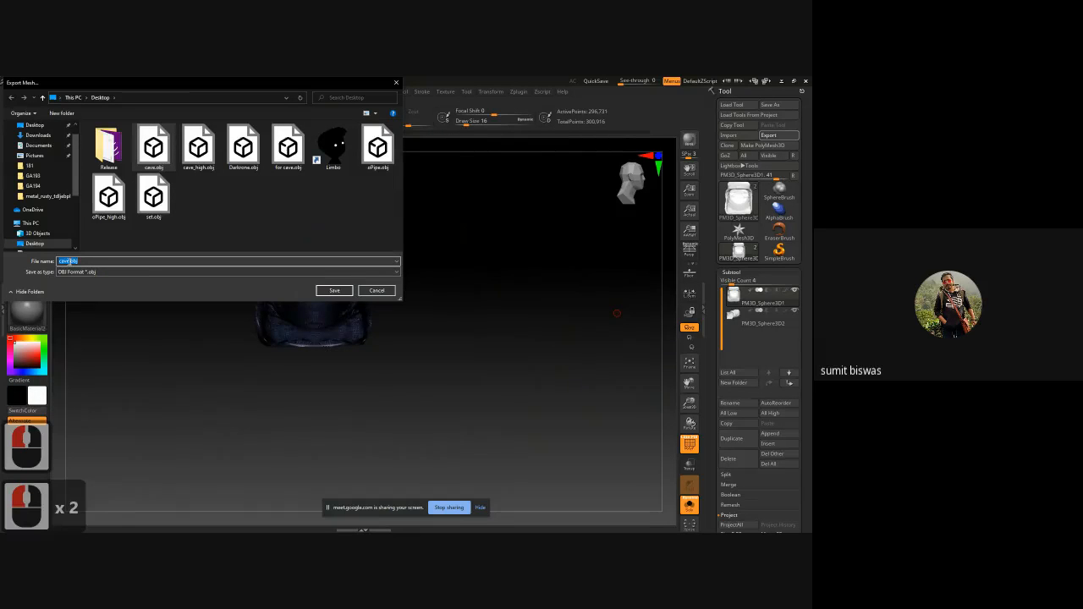
click(72, 262)
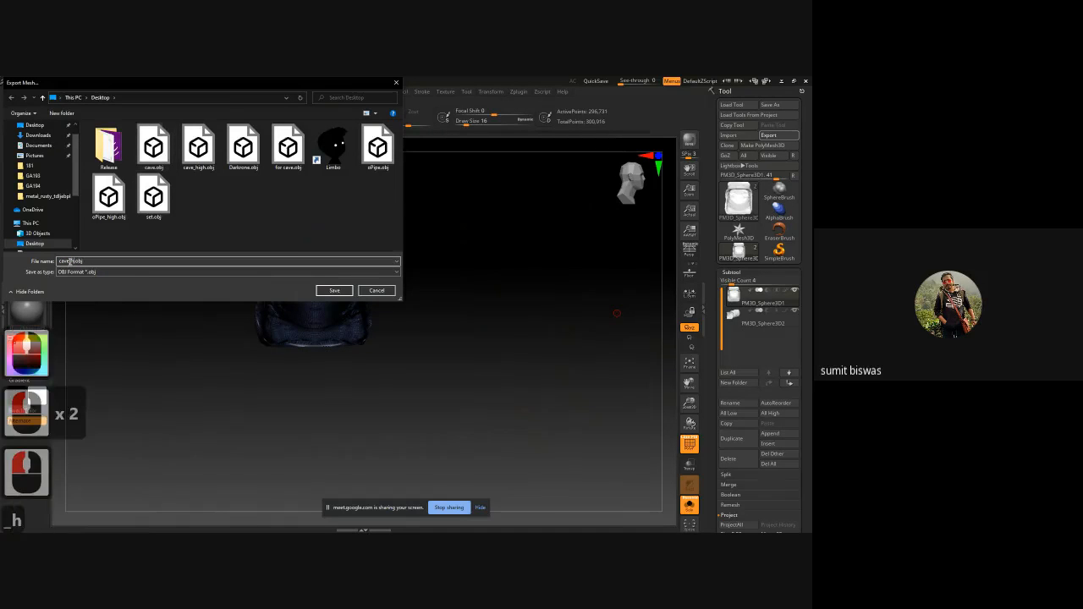
text(_high)
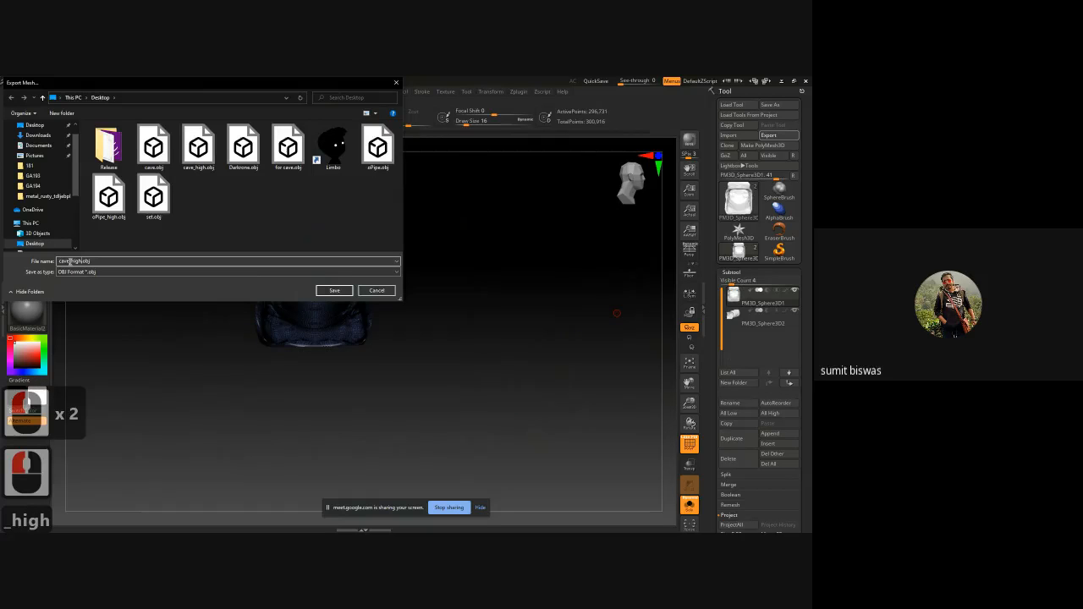
key(Return)
click(425, 303)
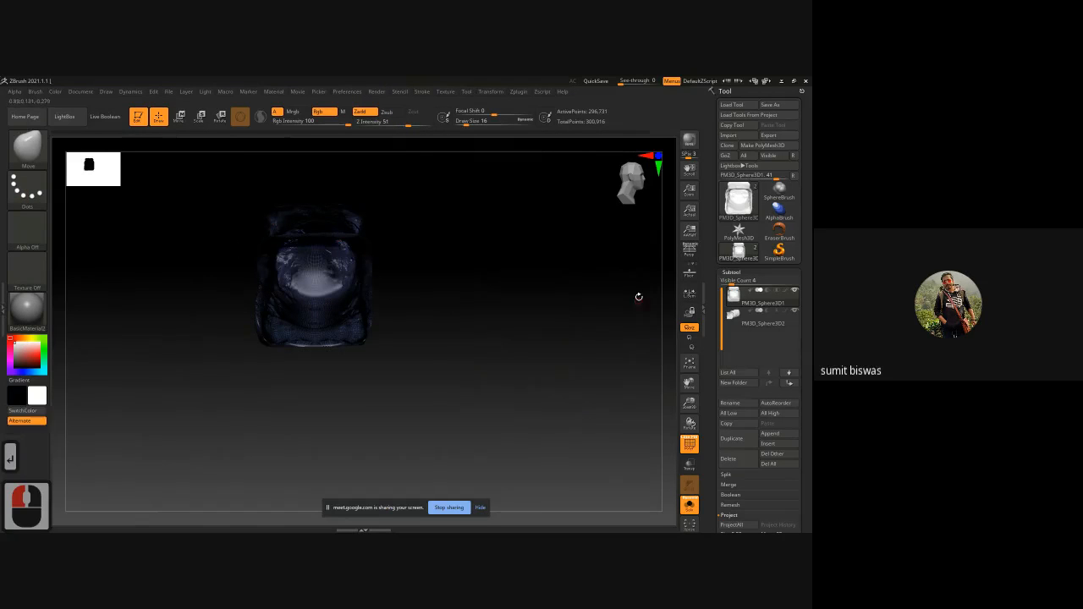
Delete the high-detail shell subtool so that only the remeshed shell remains
click(735, 461)
alt+drag(442, 337, 450, 387)
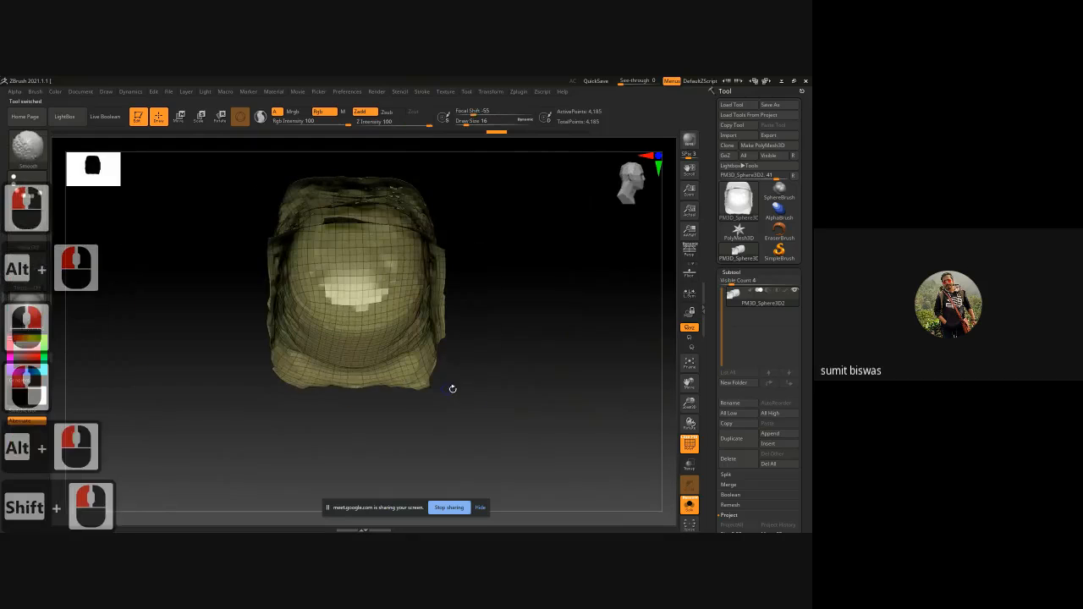
shift+drag(532, 314, 534, 351)
right_click(534, 352)
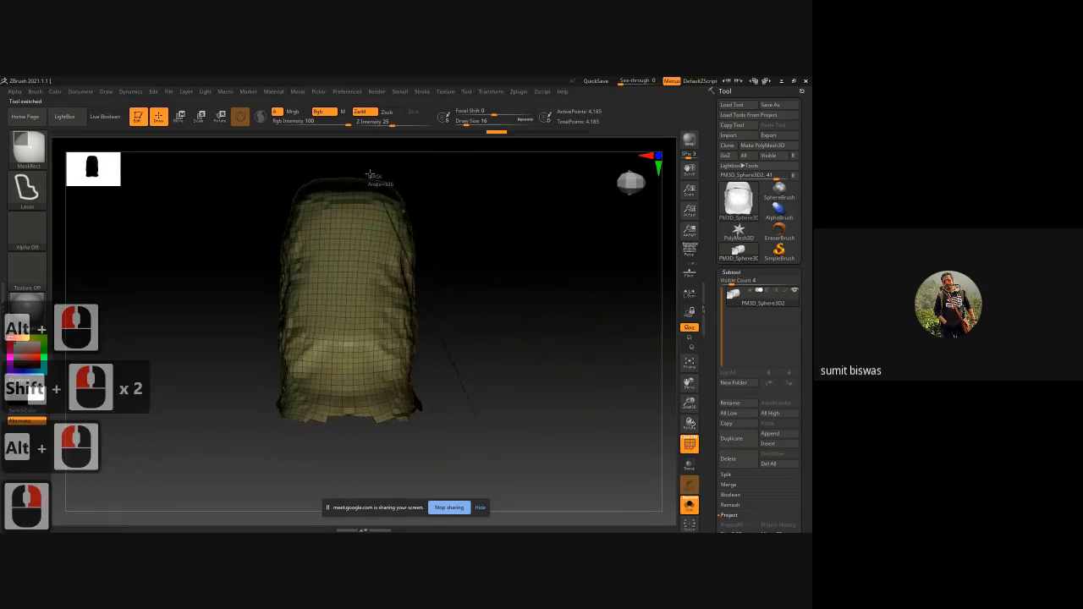
Switch the mask stroke to Rect, mask one lengthwise half of the shell and turn it into its own polygroup
ctrl+drag(378, 199, 396, 216)
key(ctrl+z)
ctrl+click(27, 188)
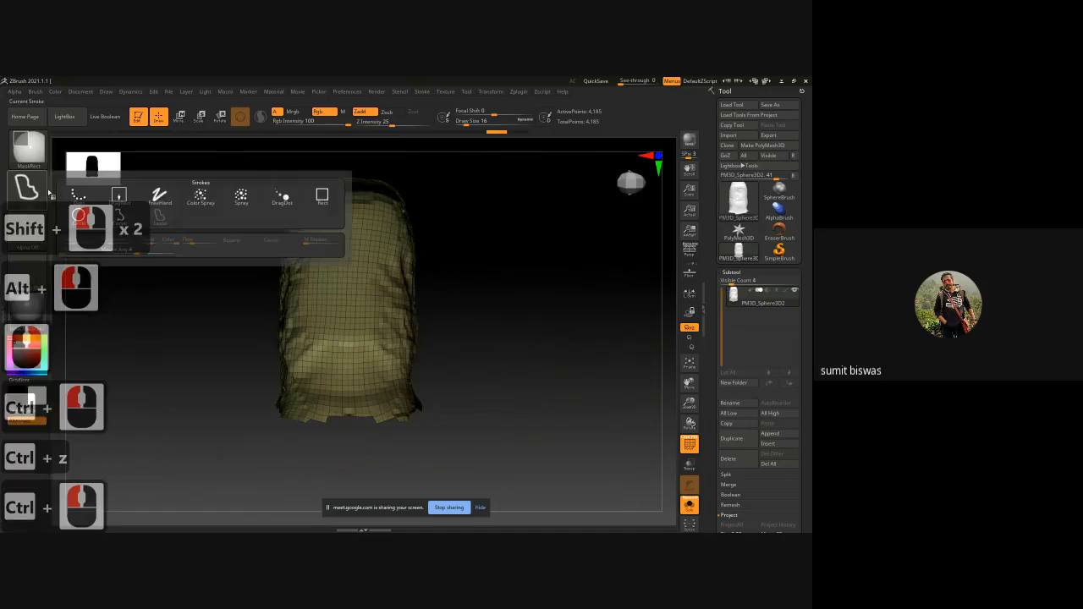
click(321, 200)
mouse_move(492, 451)
ctrl+mouse_down()
mouse_move(359, 137)
mouse_move(345, 130)
ctrl+mouse_up()
key(ctrl+w)
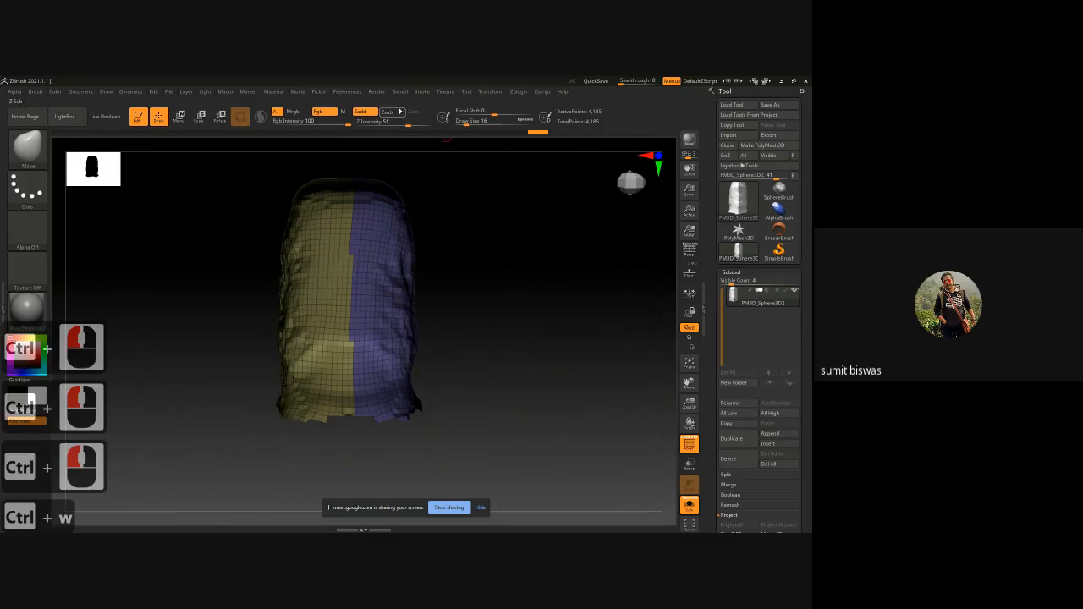
Enable Polygroups in UV Master and try to unwrap the remeshed shell
click(519, 92)
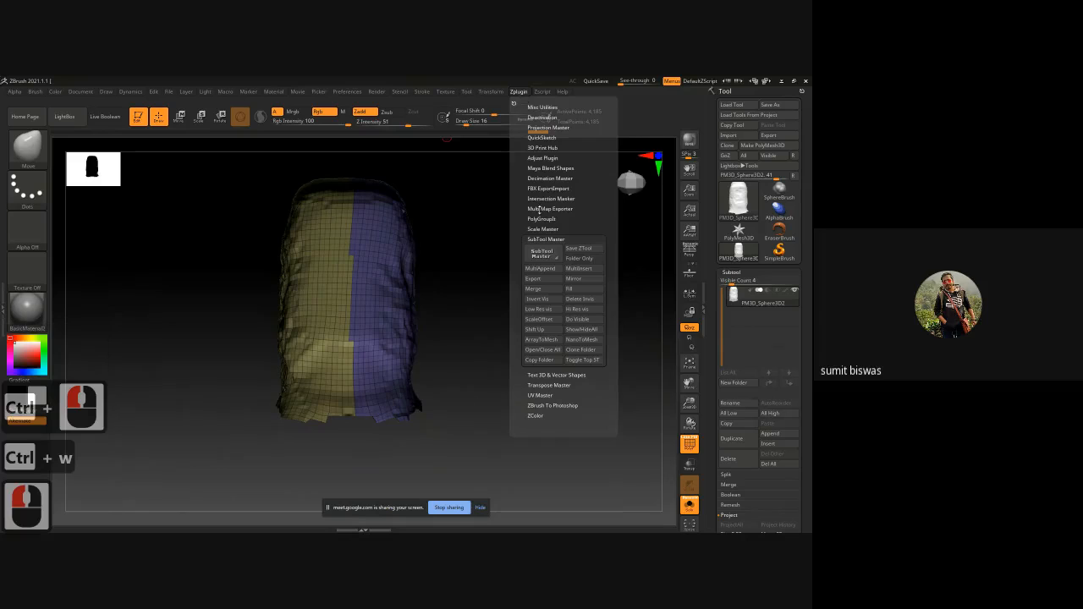
click(540, 395)
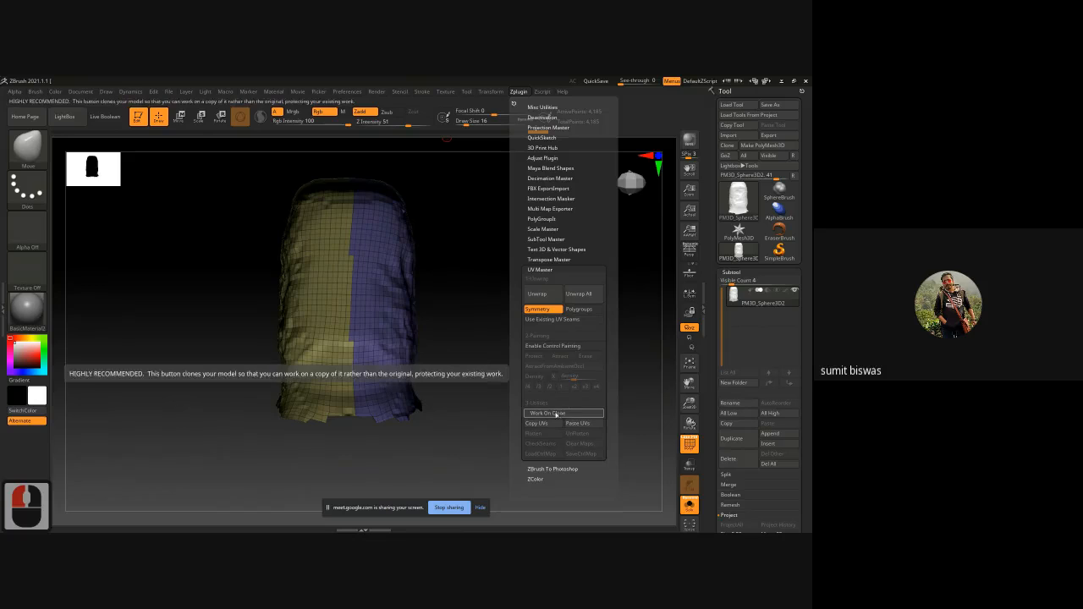
click(578, 309)
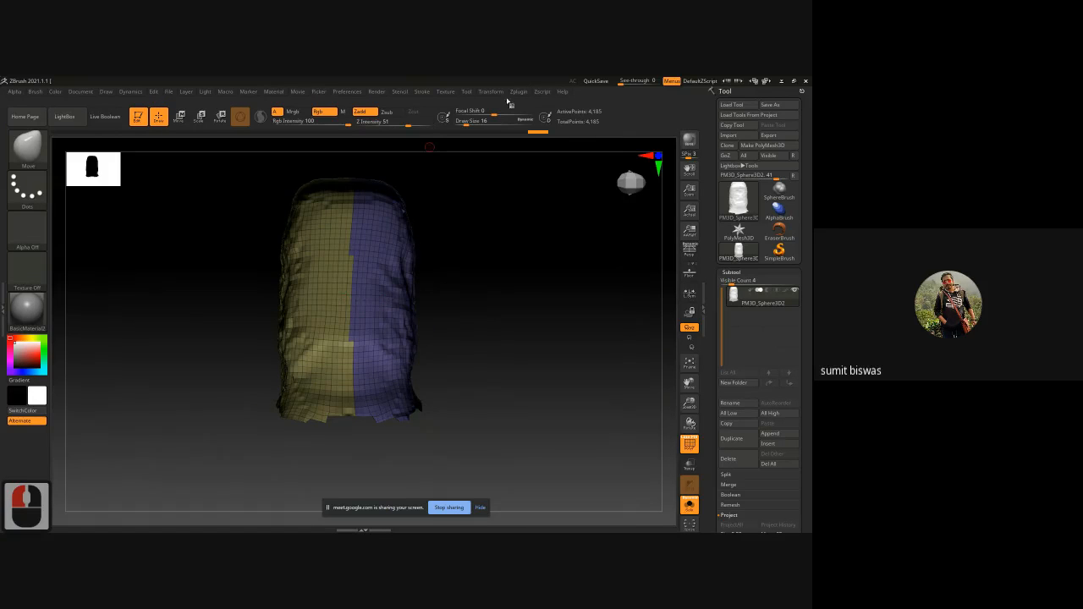
click(520, 93)
click(536, 294)
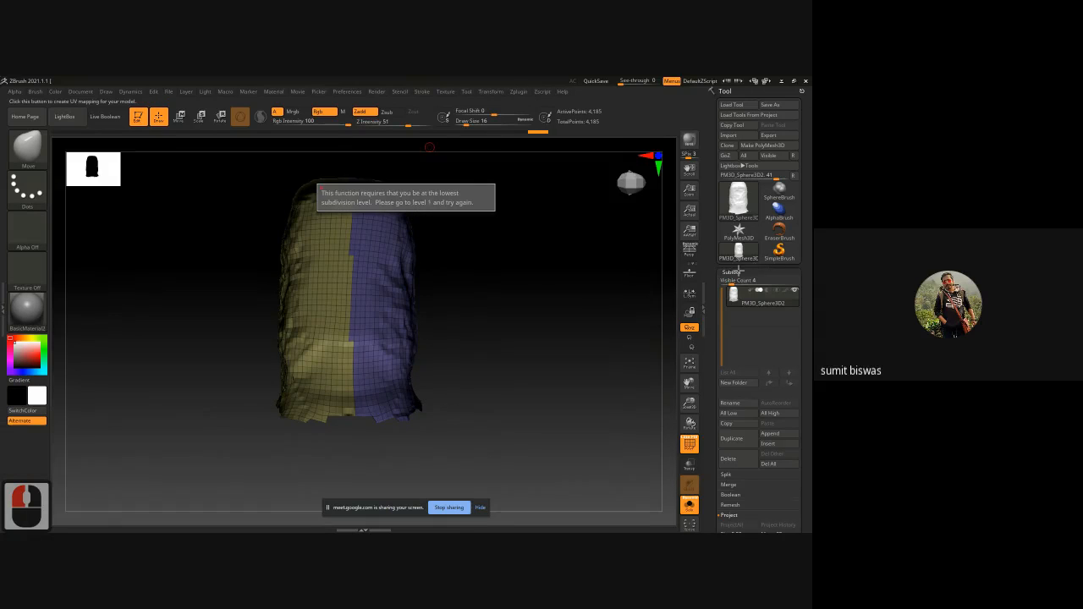
Drop the remeshed shell to subdivision level 1, delete its higher levels and unwrap it by polygroups with UV Master
click(732, 272)
click(734, 282)
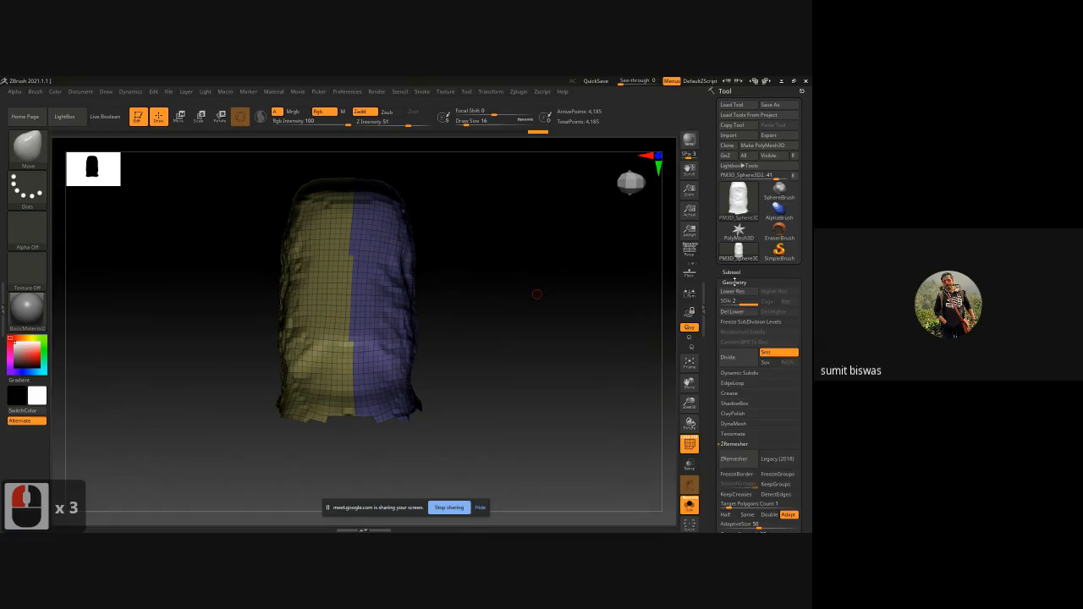
click(729, 292)
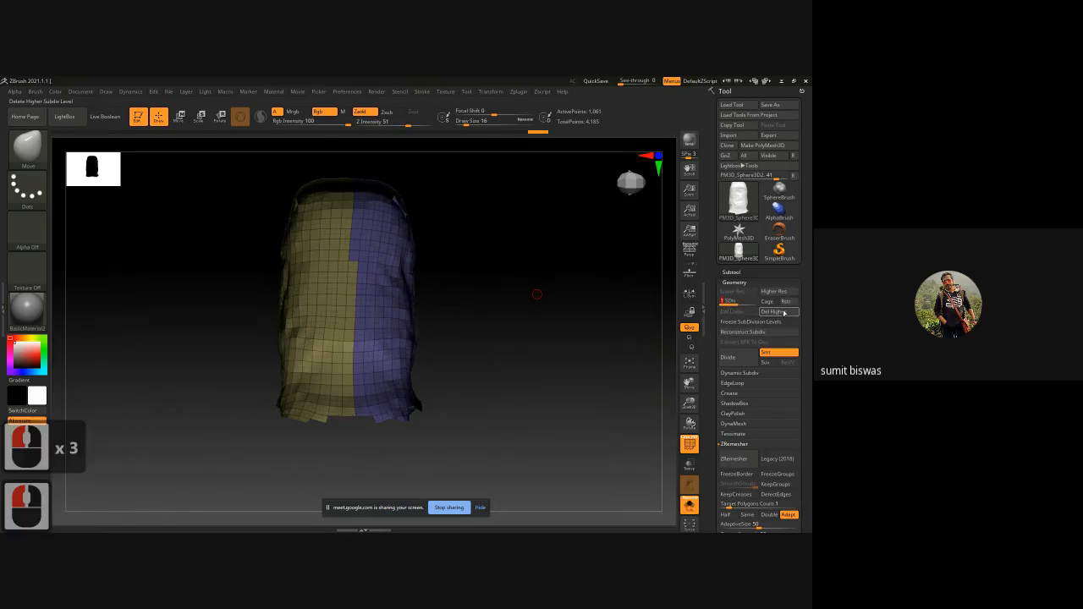
click(785, 313)
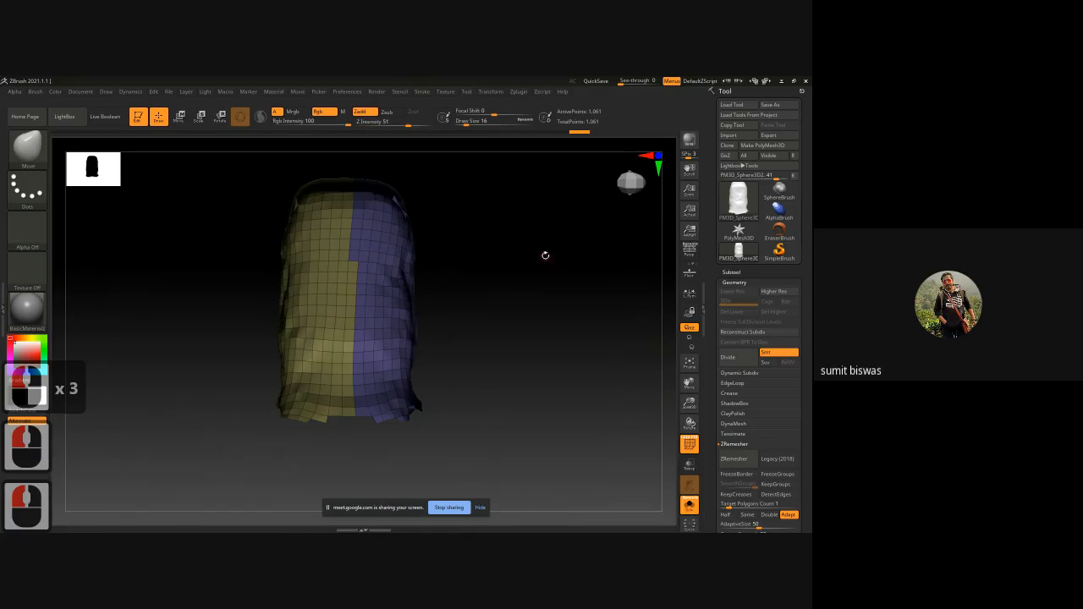
click(518, 91)
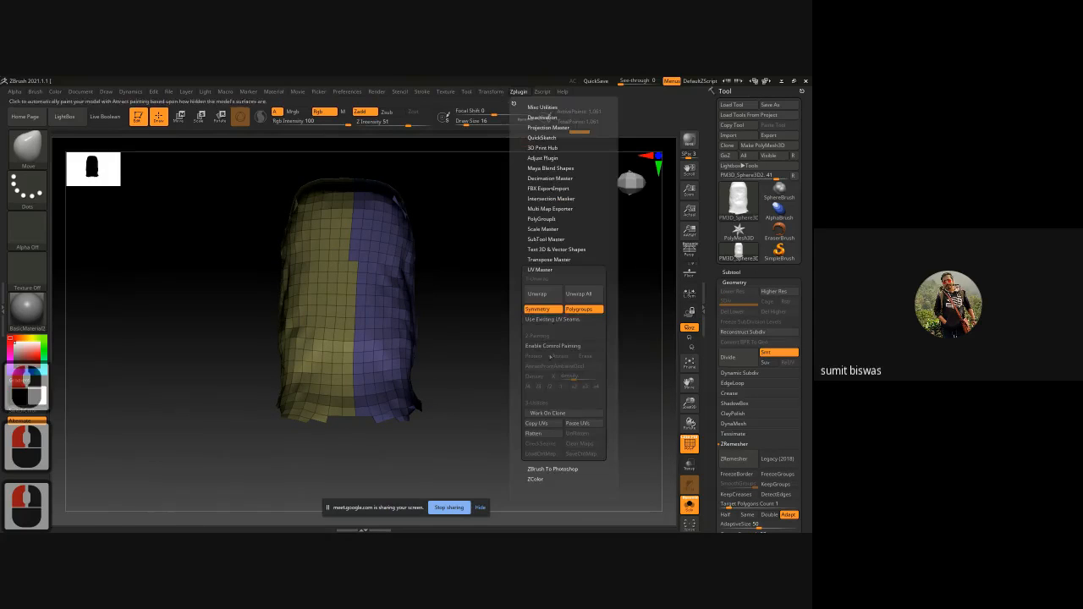
click(539, 294)
Flatten the shell's UVs in UV Master to inspect the unwrapped islands, and unflatten it again
click(495, 93)
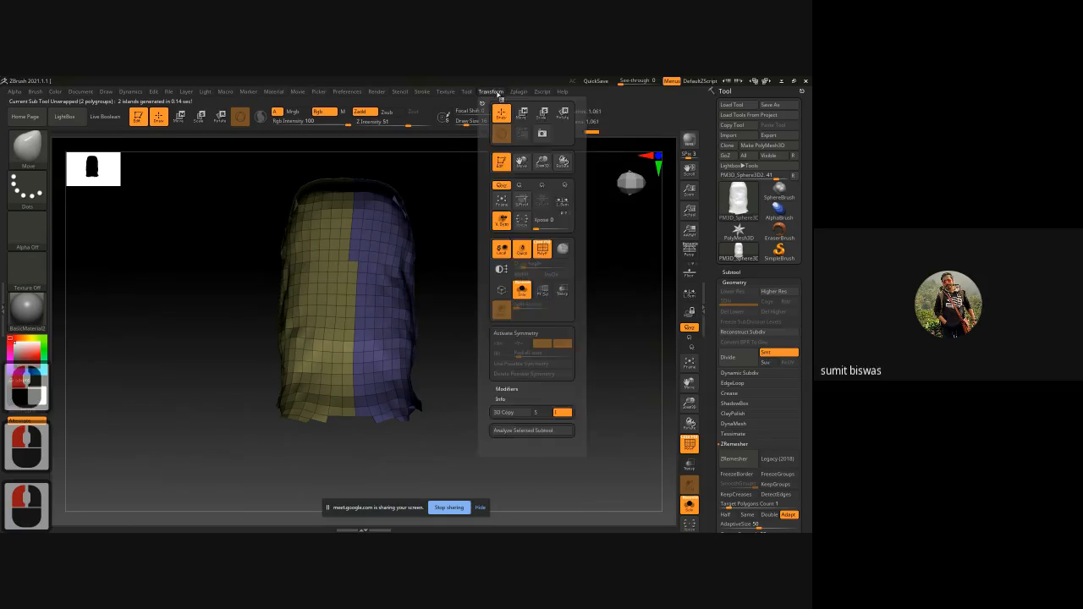
mouse_move(518, 93)
click(543, 434)
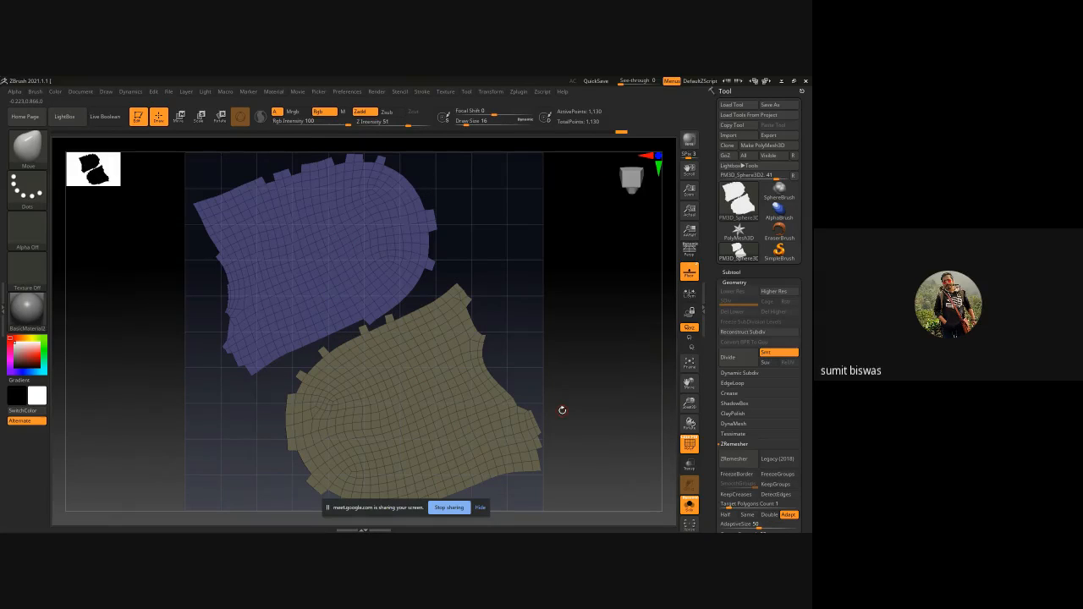
click(519, 91)
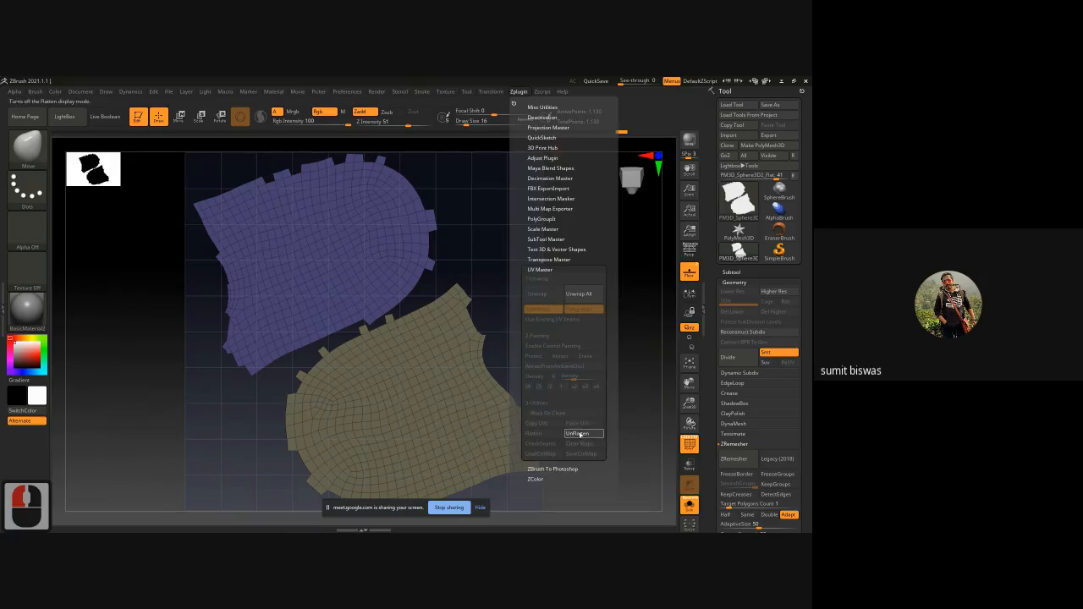
click(587, 434)
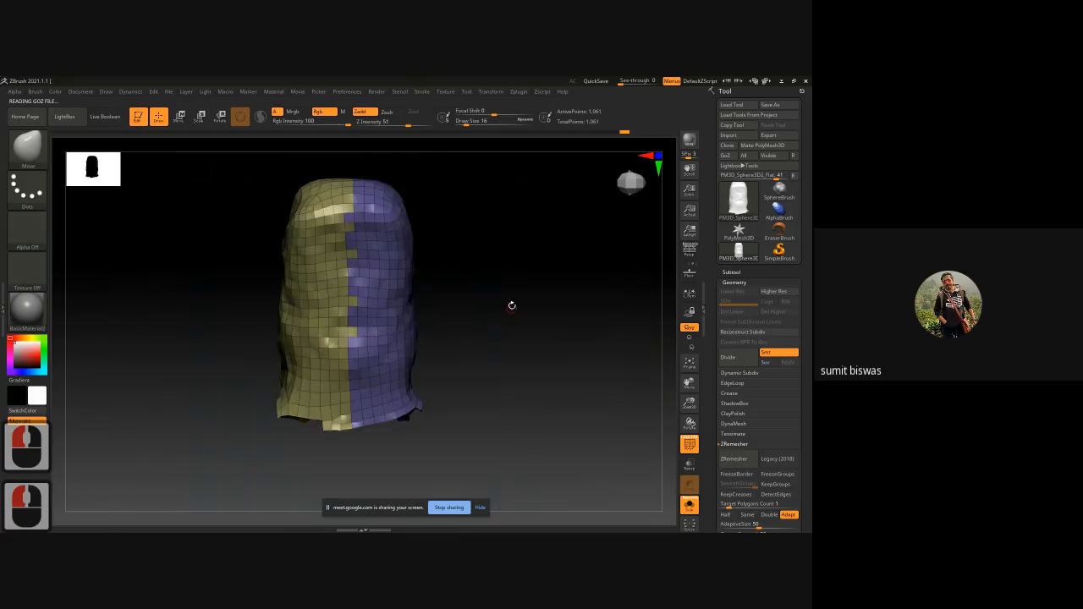
mouse_move(512, 305)
mouse_down()
mouse_move(511, 237)
mouse_move(525, 184)
mouse_move(521, 310)
mouse_up()
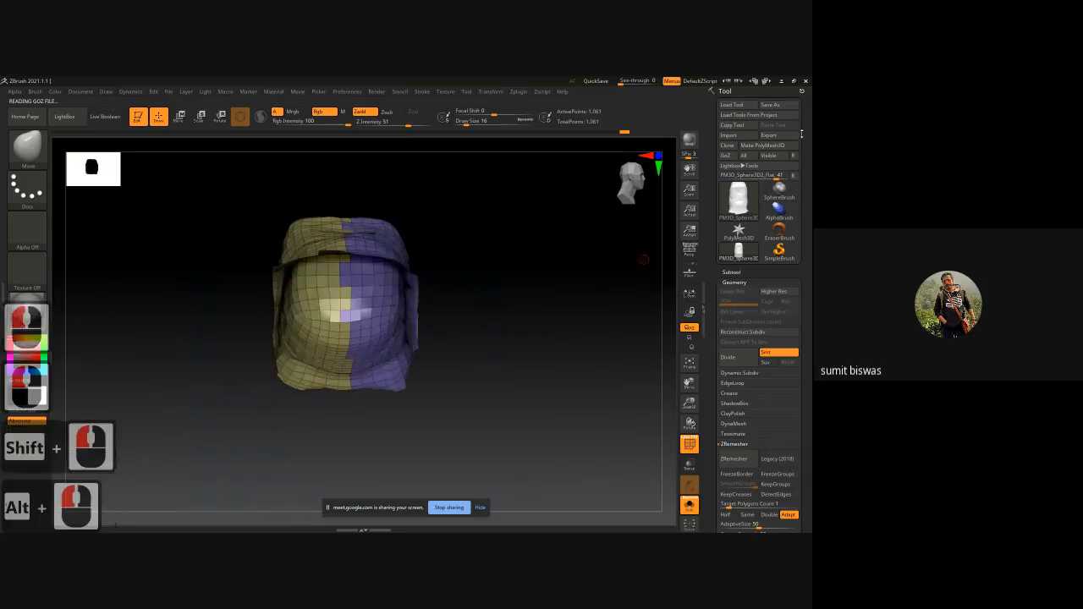
click(771, 105)
click(139, 273)
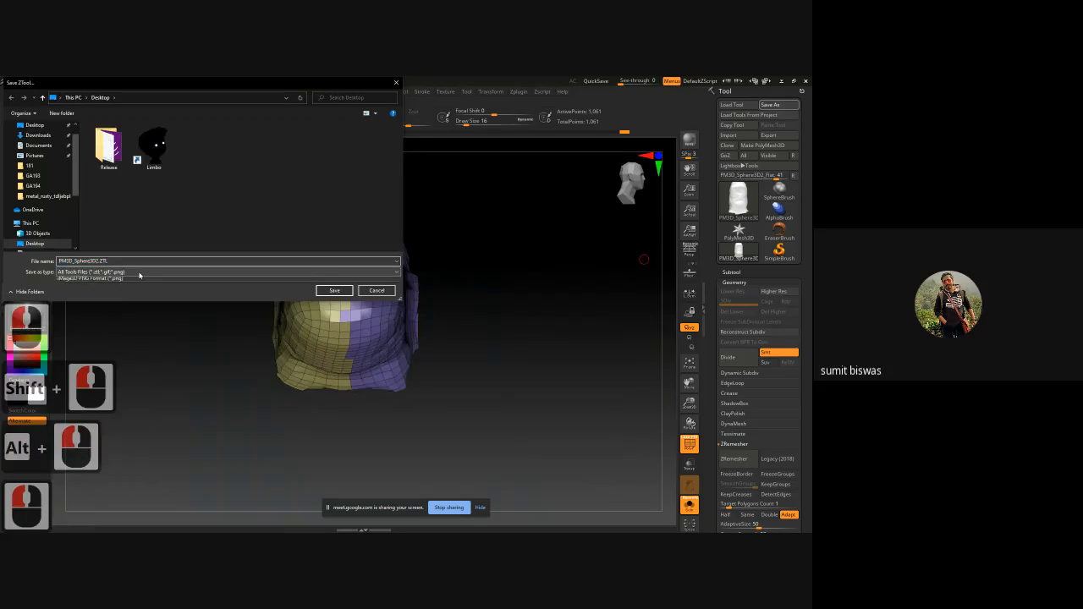
click(144, 278)
click(380, 291)
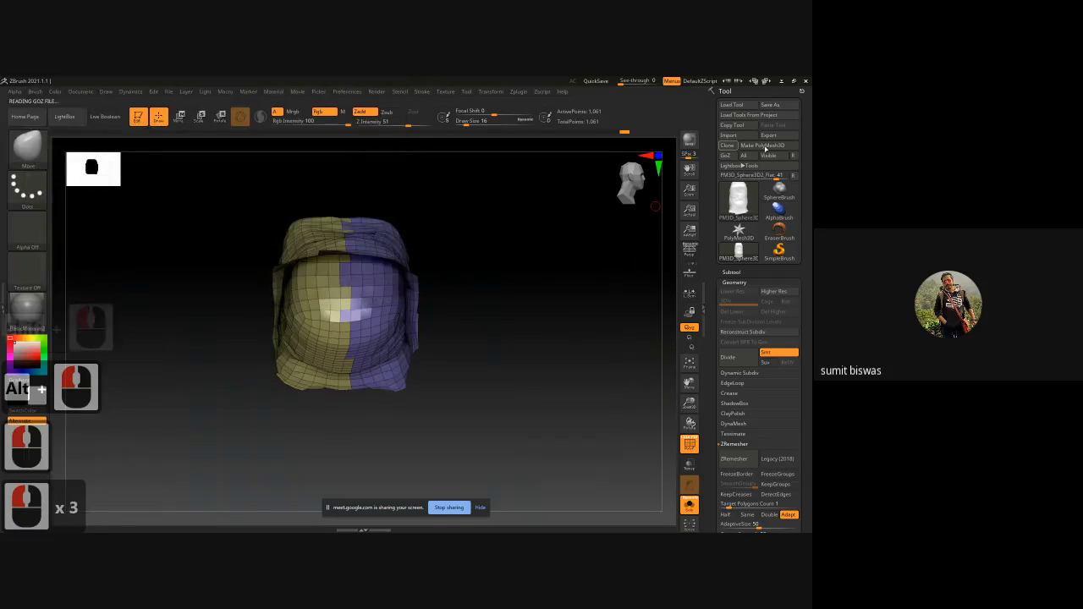
Export the unwrapped low-poly shell to the Desktop as cave_low.obj
click(769, 135)
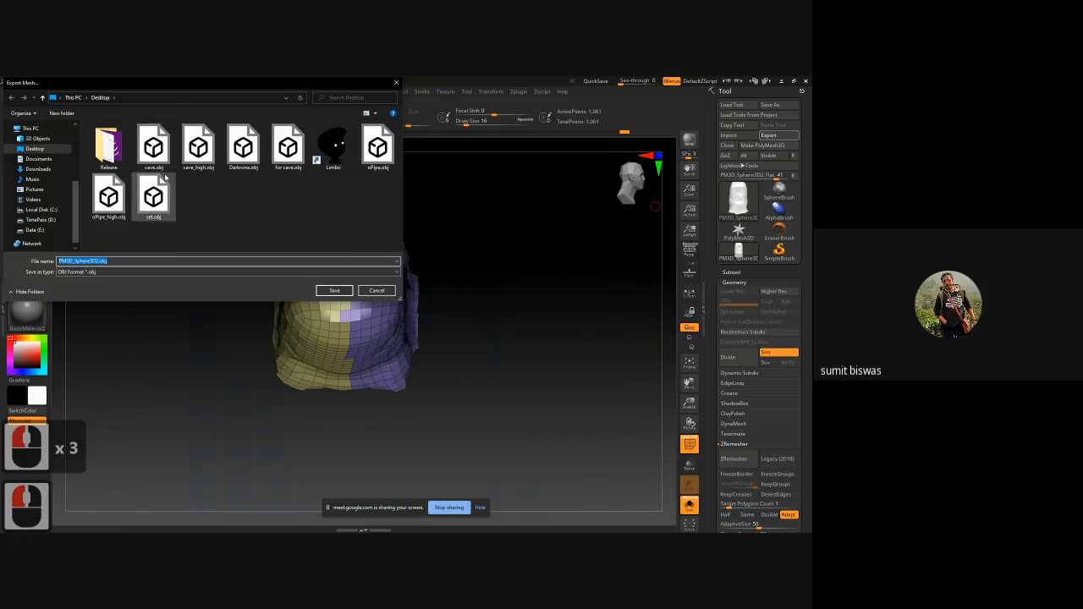
click(155, 152)
click(73, 261)
click(72, 260)
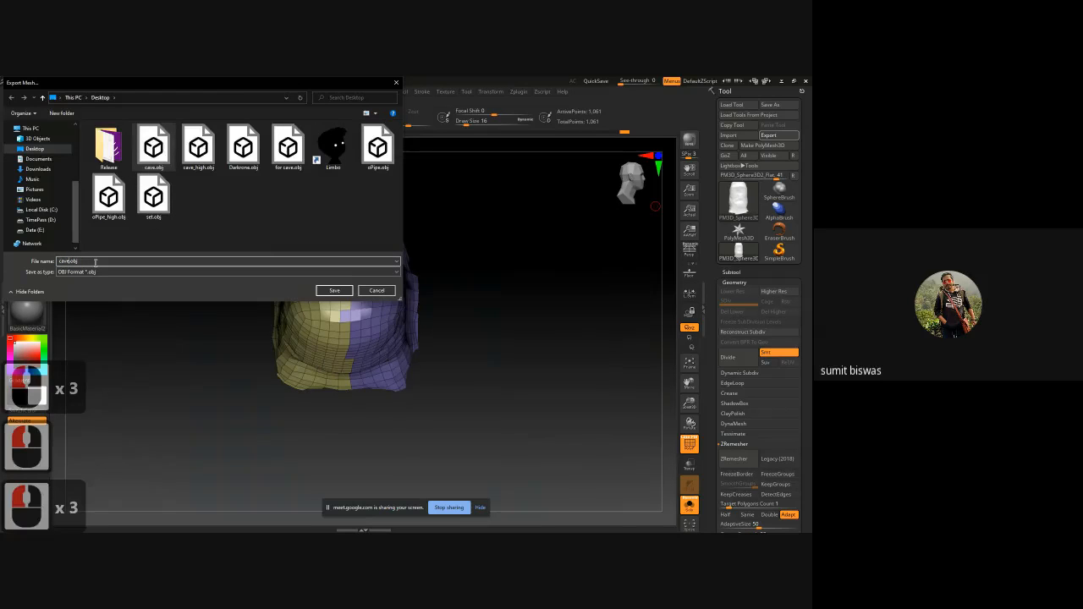
text(_low)
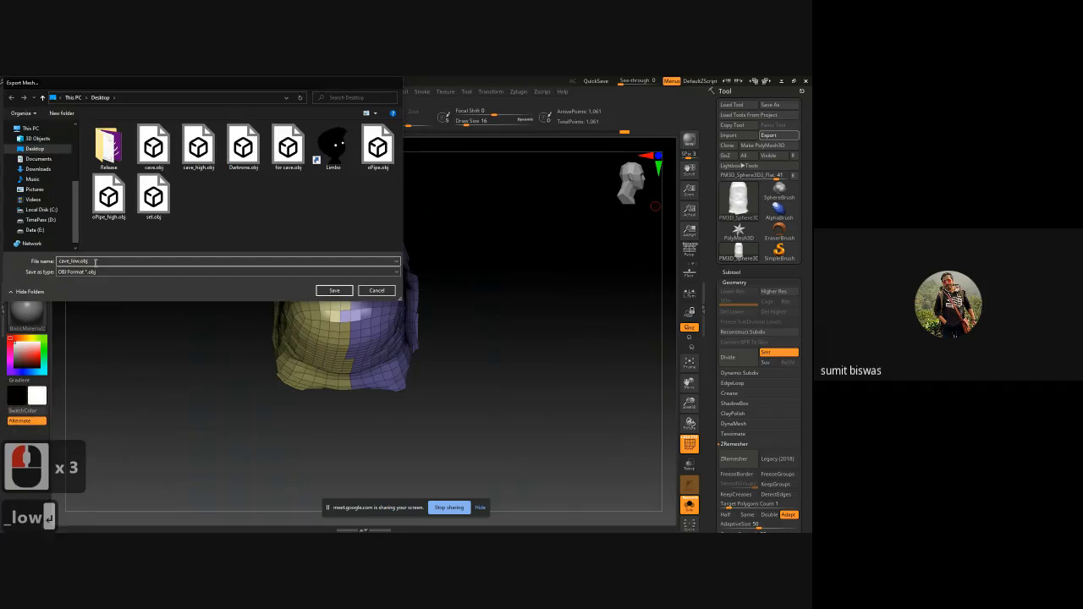
key(Return)
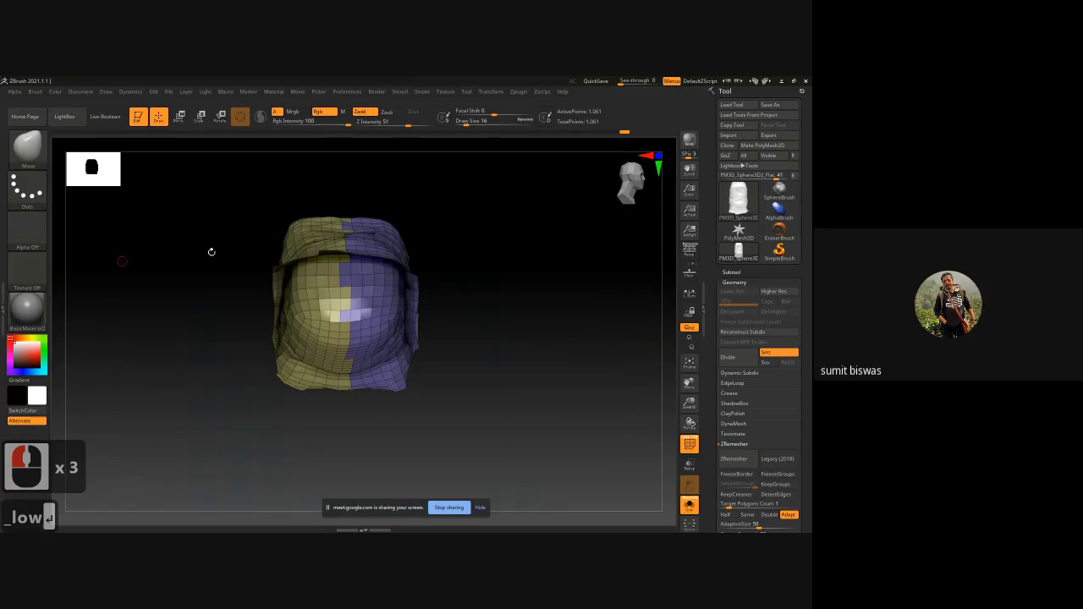
Close ZBrush and switch to Marmoset Toolbag, minimizing the Unreal Editor window on the way
click(807, 80)
click(423, 332)
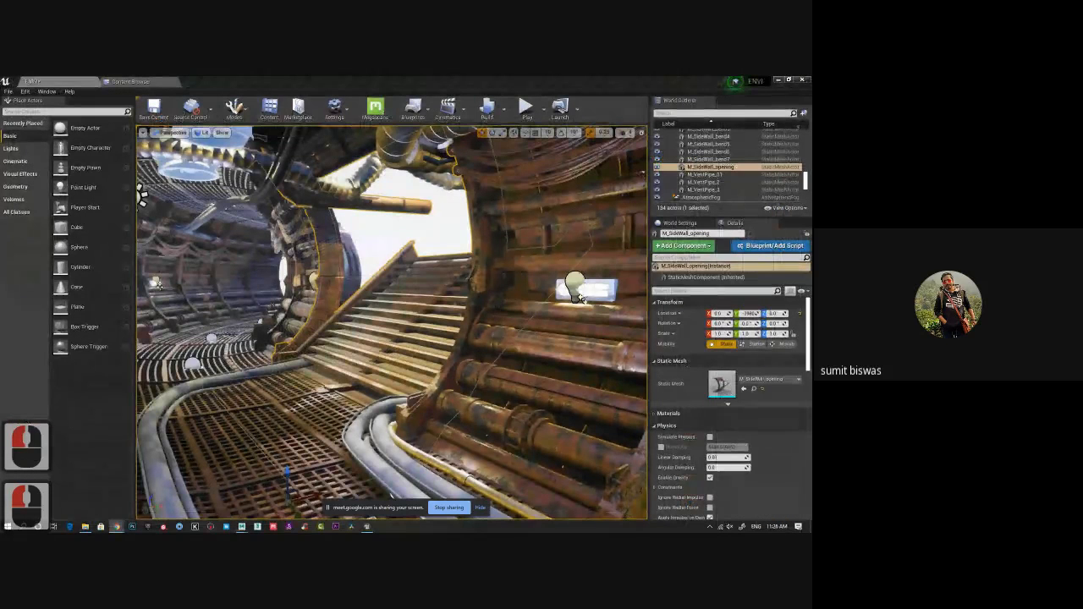
click(778, 80)
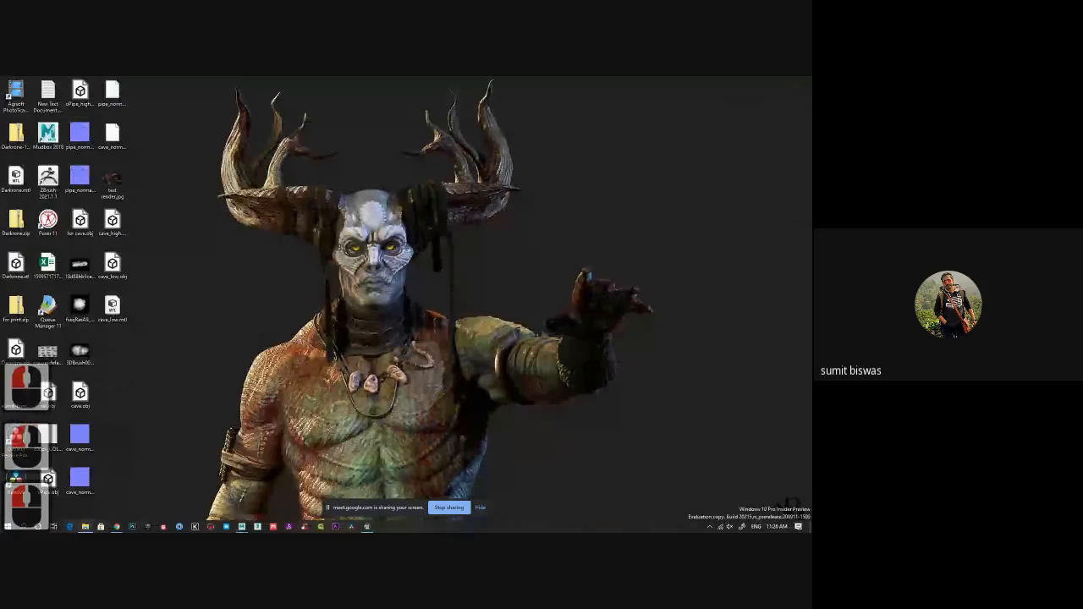
click(211, 527)
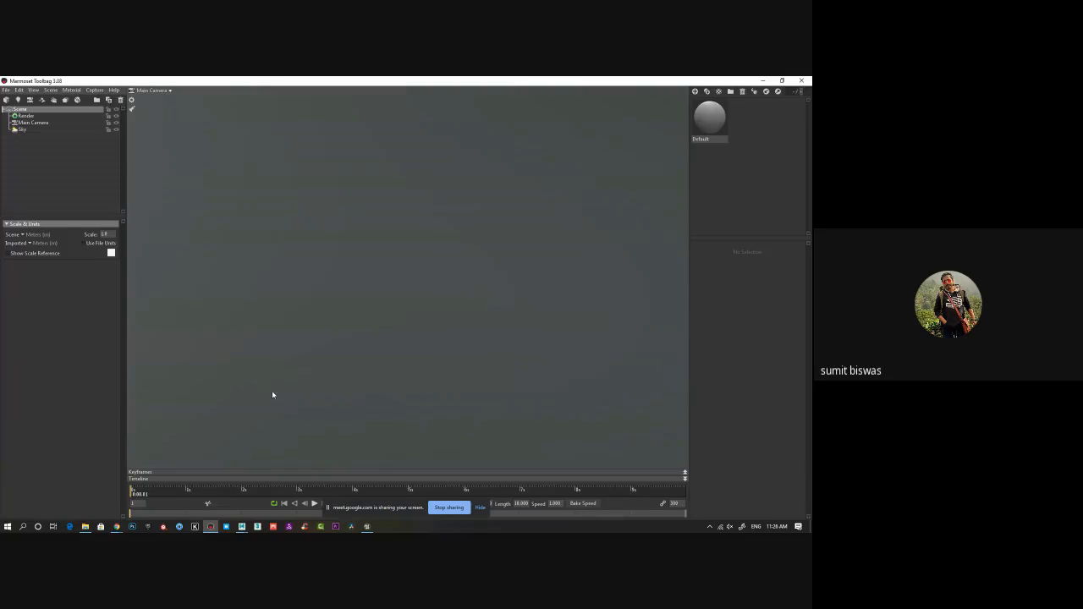
Add a baker to the scene and import cave_low.obj from the Desktop into its Low group
click(65, 100)
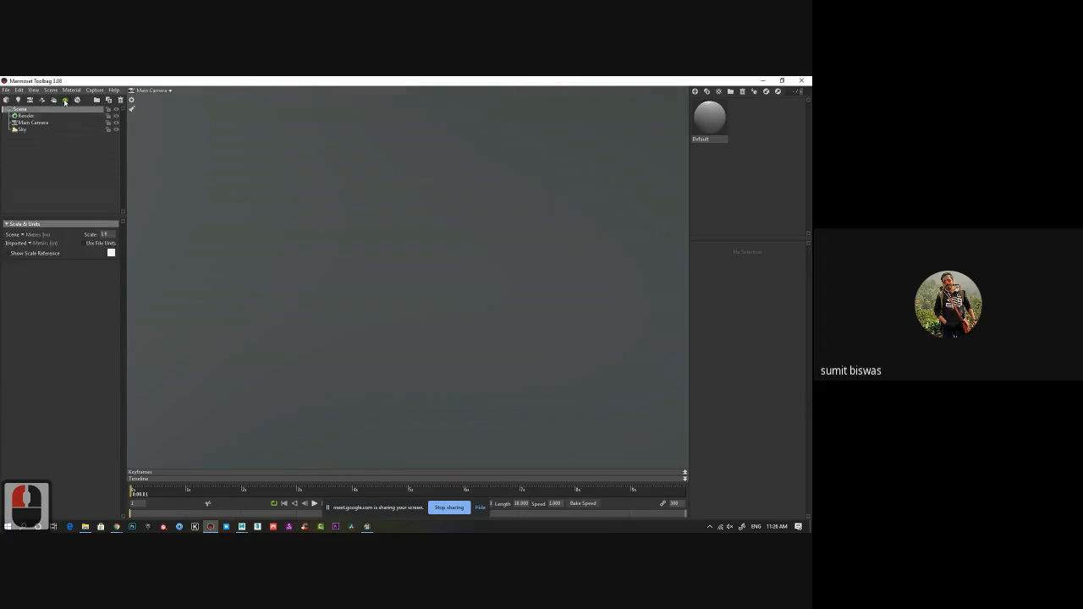
drag(144, 82, 383, 118)
click(119, 313)
click(123, 275)
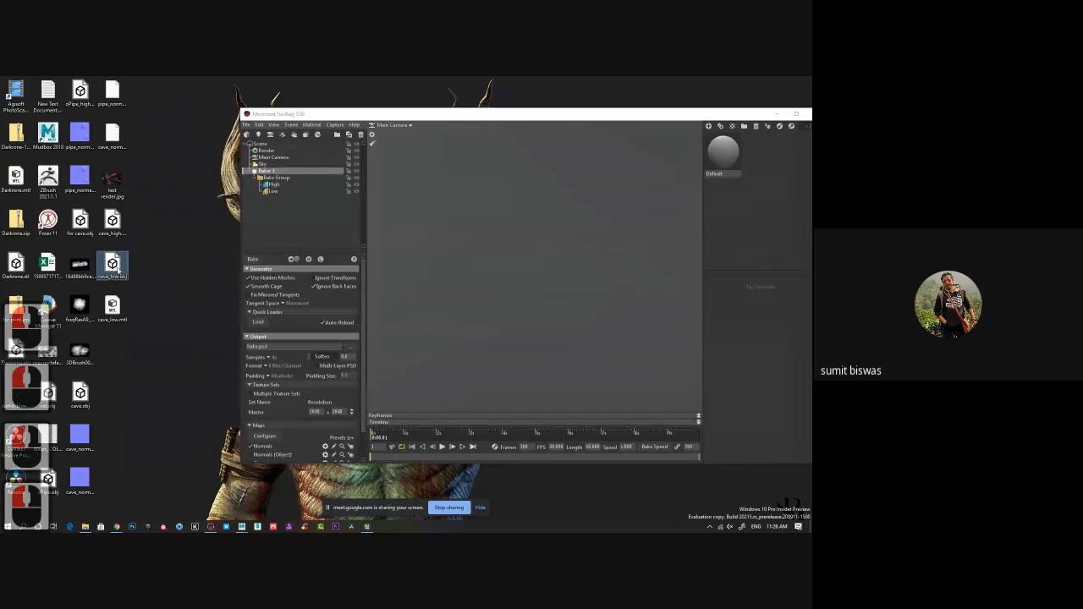
drag(117, 267, 498, 287)
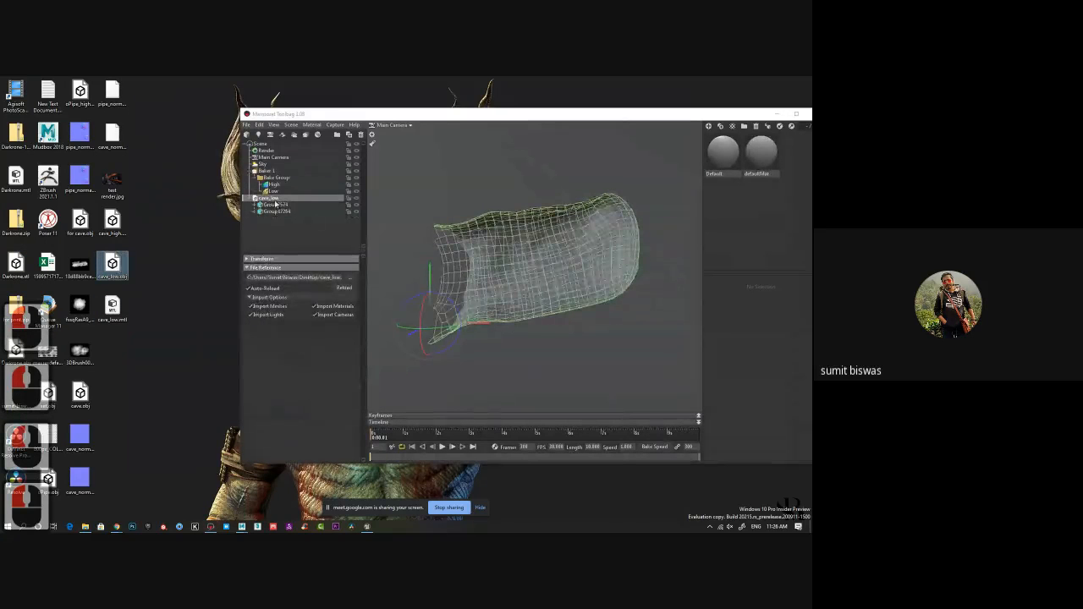
drag(275, 199, 276, 193)
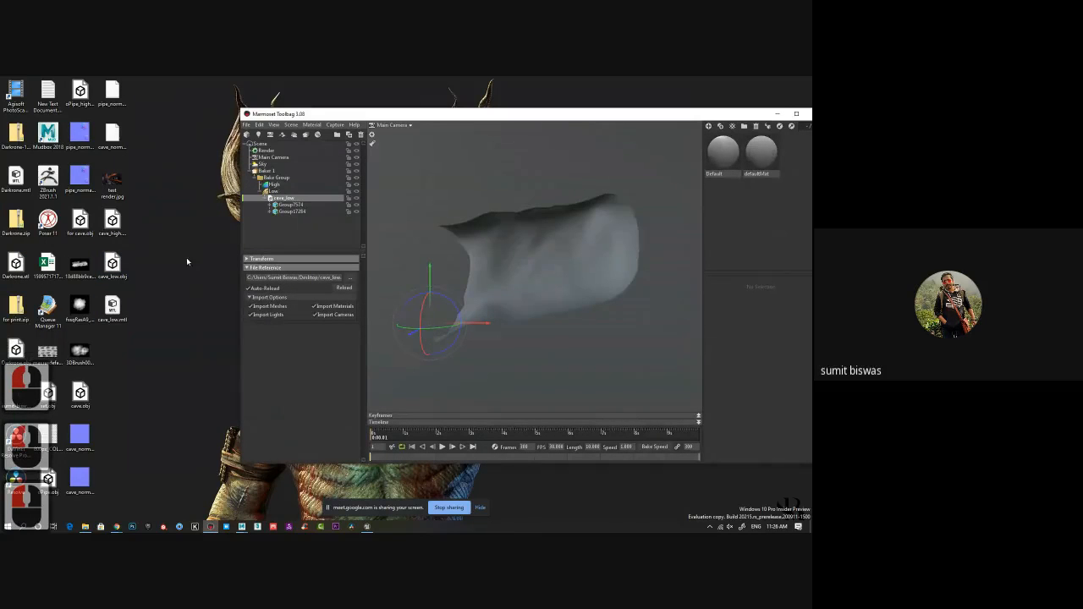
Import cave_high.obj from the Desktop into the baker's High group and hide that group
click(123, 240)
drag(113, 229, 426, 258)
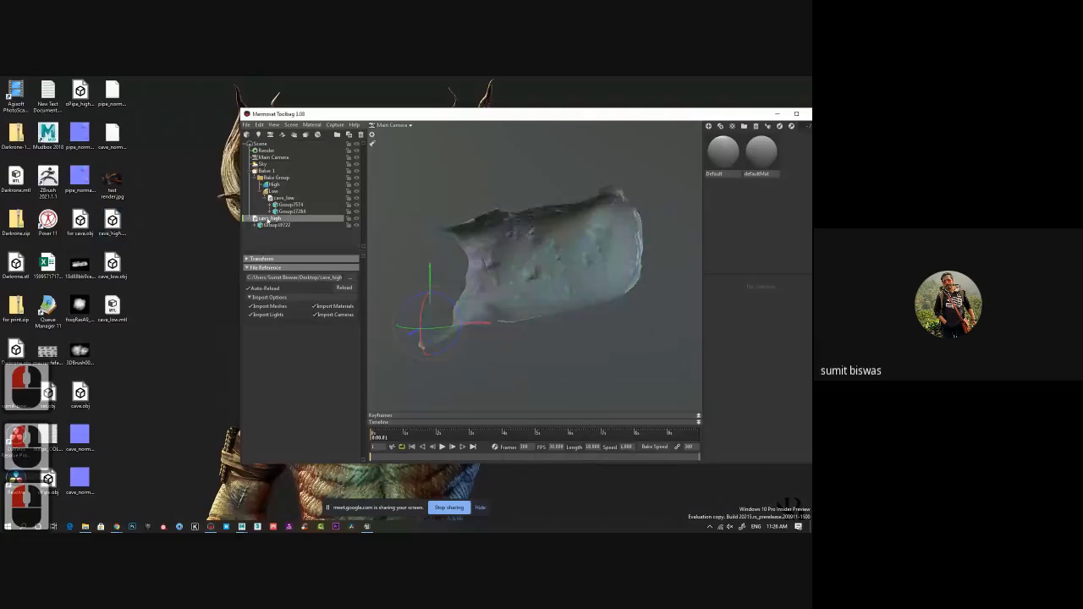
drag(286, 186, 289, 185)
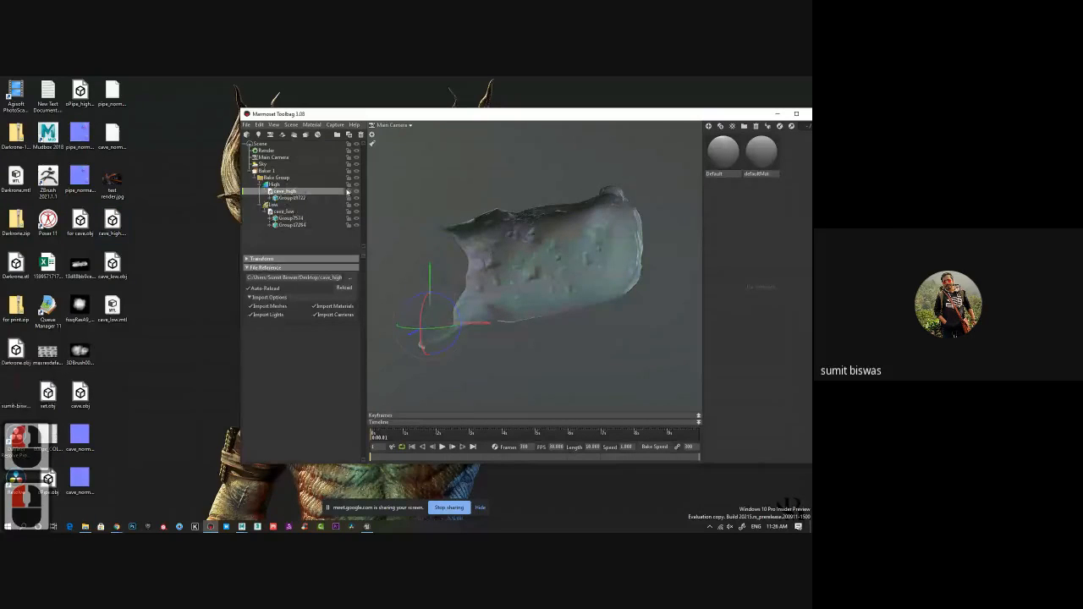
click(357, 184)
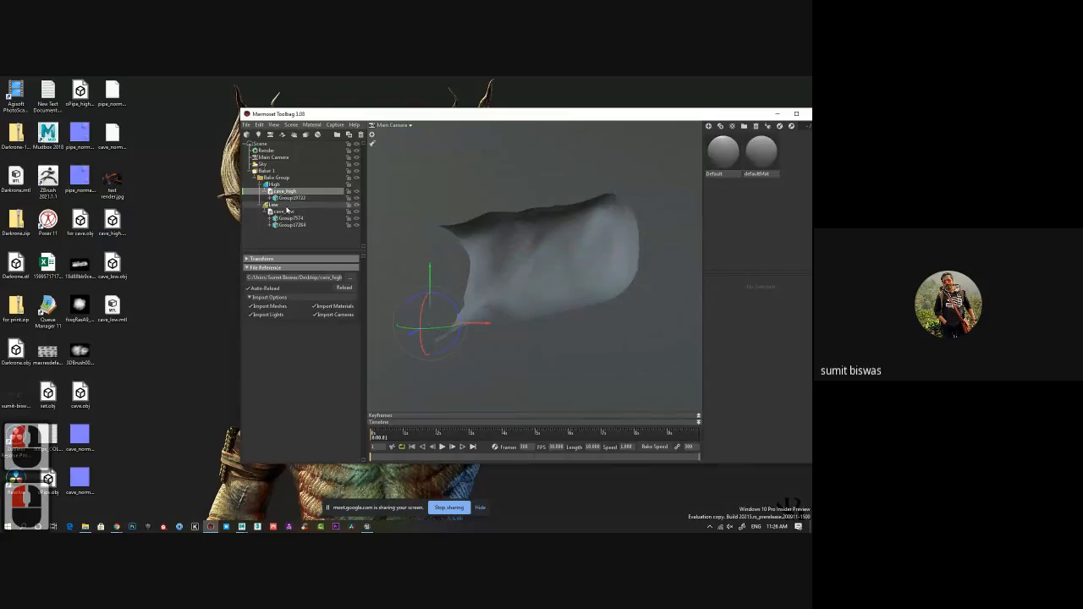
click(287, 206)
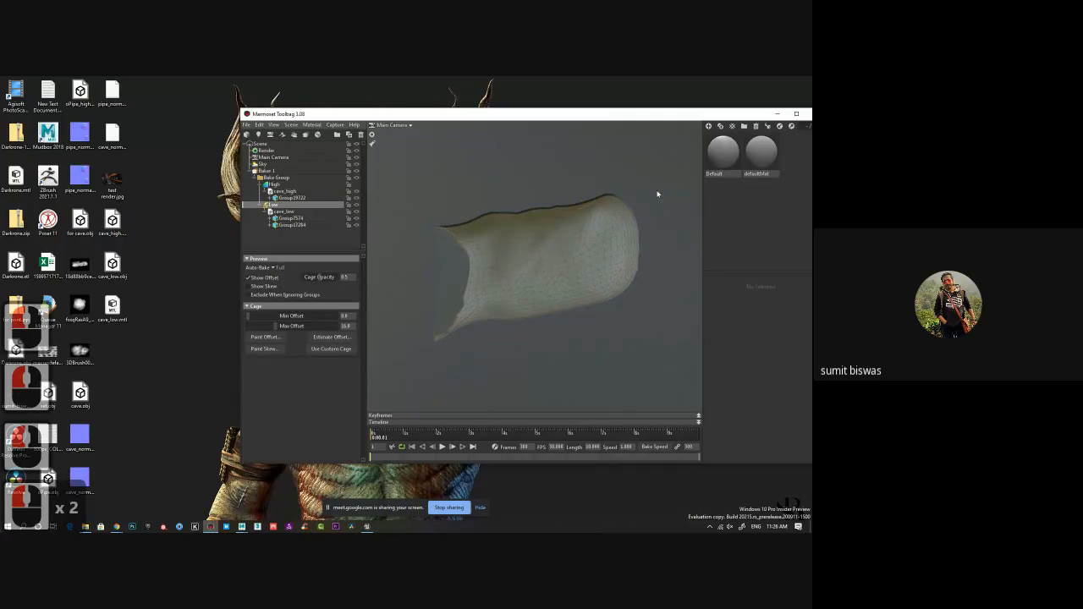
click(797, 113)
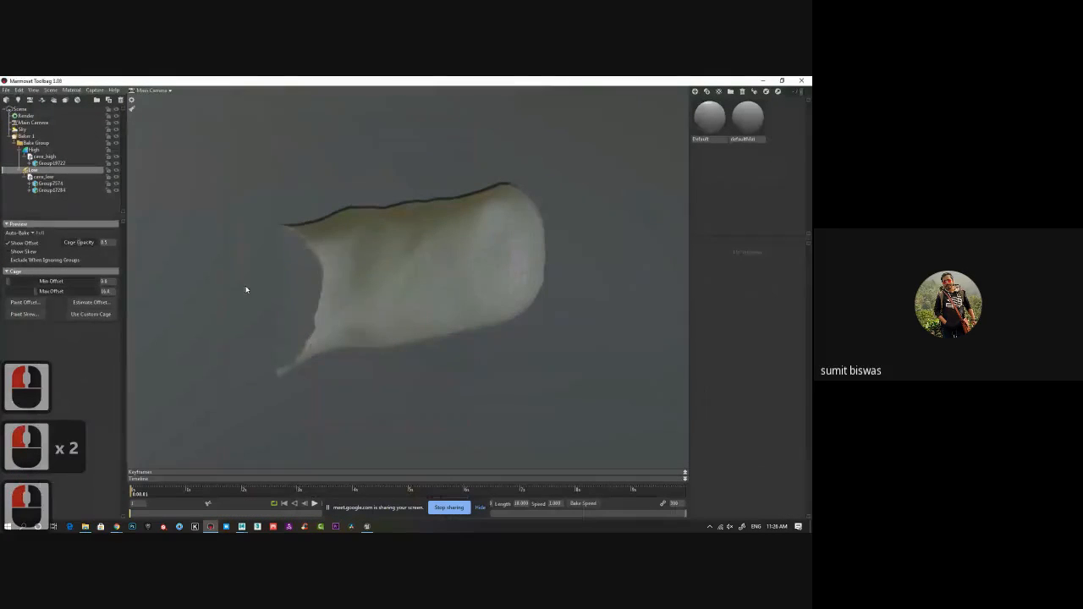
Set the tangent space of both meshes under cave_low to 3D Studio Max
click(52, 184)
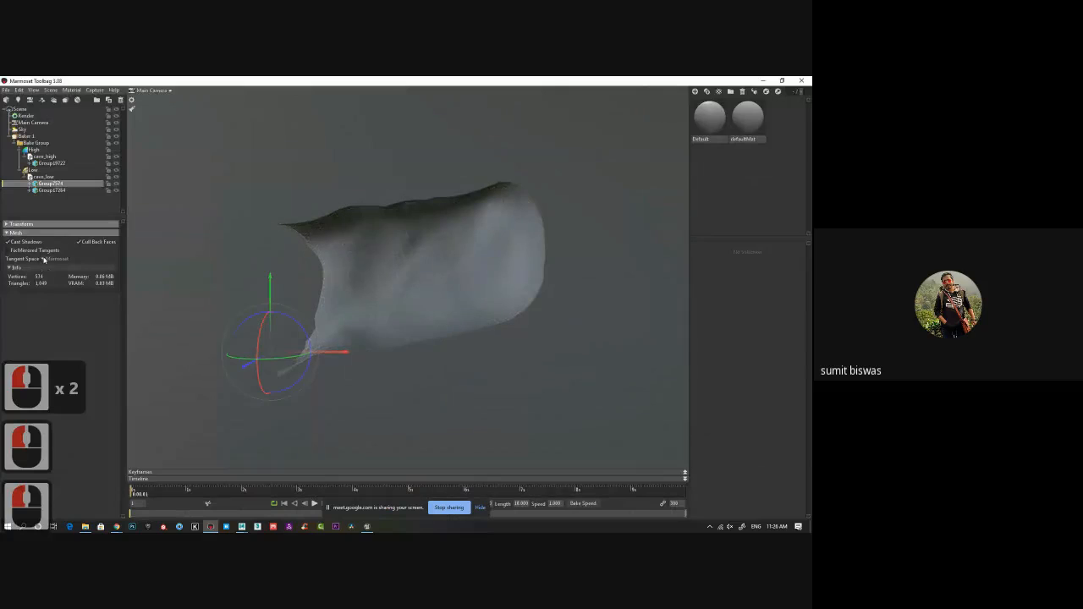
click(44, 260)
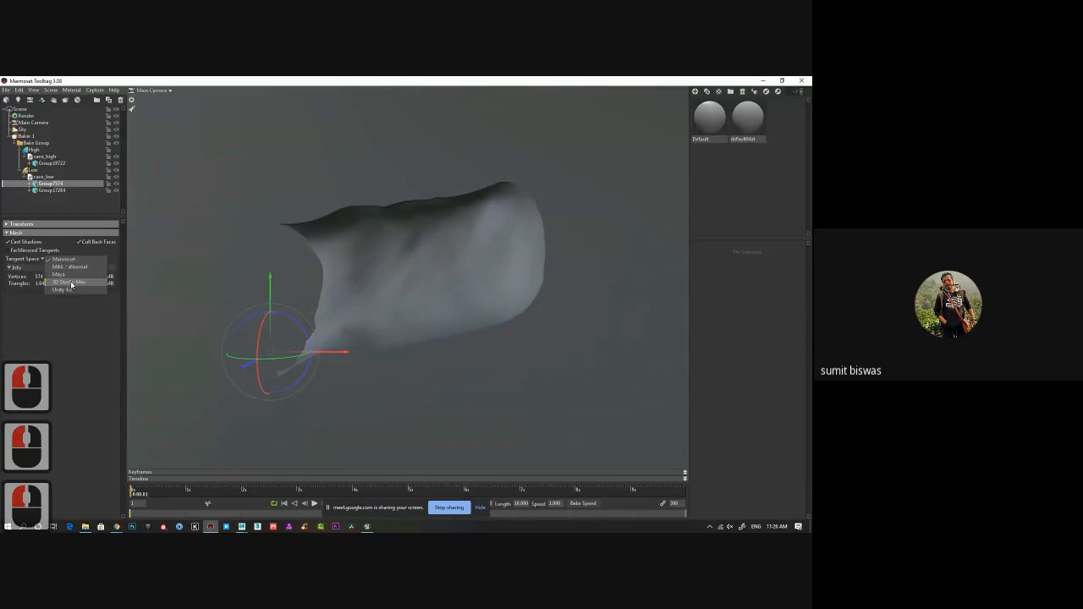
click(82, 268)
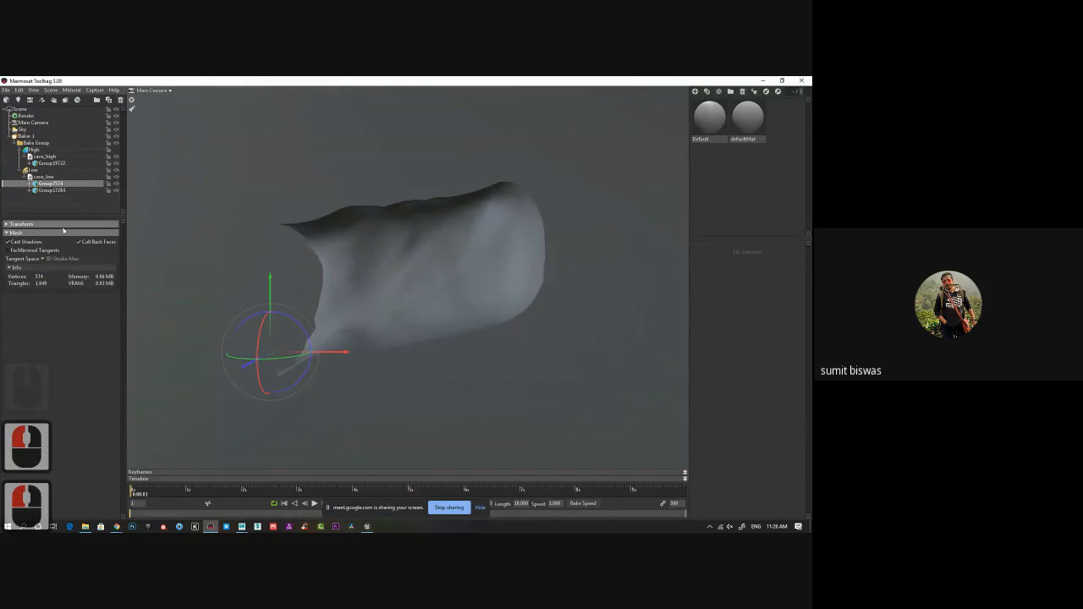
double_click(51, 190)
click(46, 259)
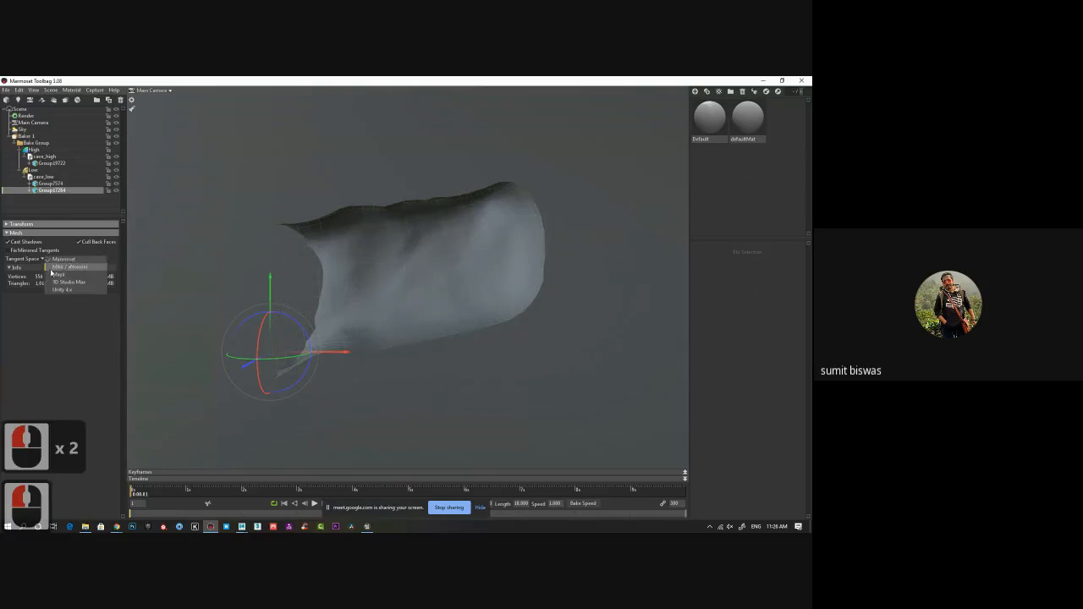
click(82, 258)
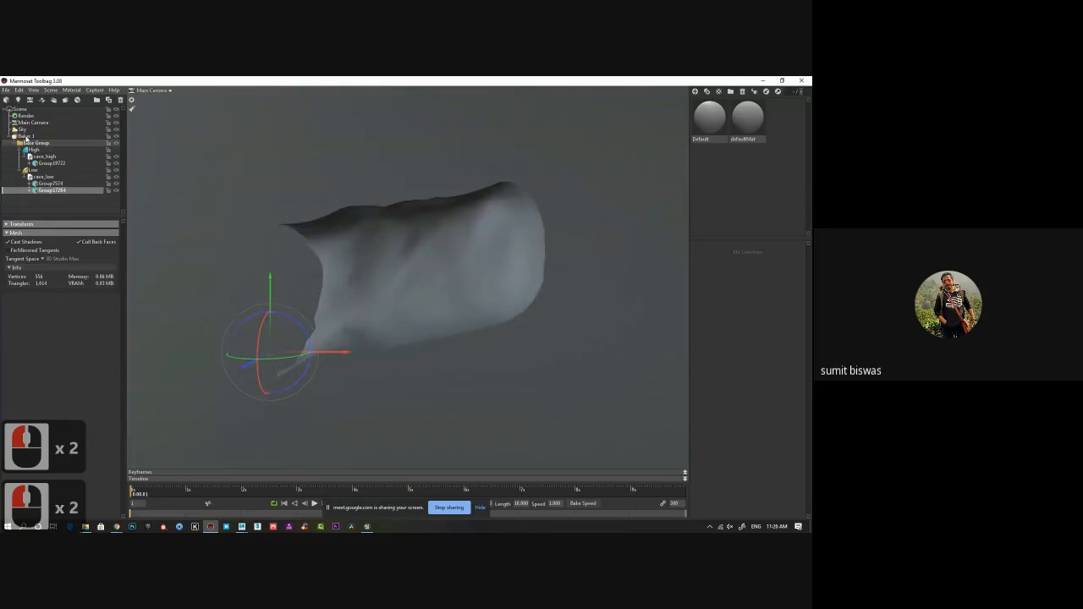
Show the High group again and display the Low group's cage over the cave interior
double_click(25, 136)
alt+drag(476, 431, 359, 320)
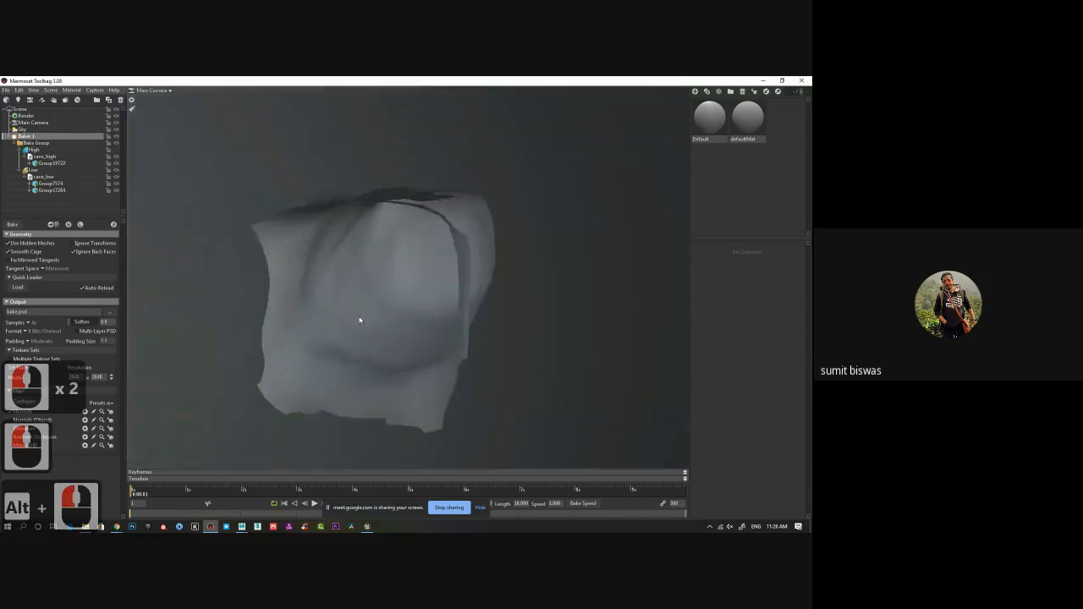
alt+right_drag(359, 320, 154, 179)
click(116, 151)
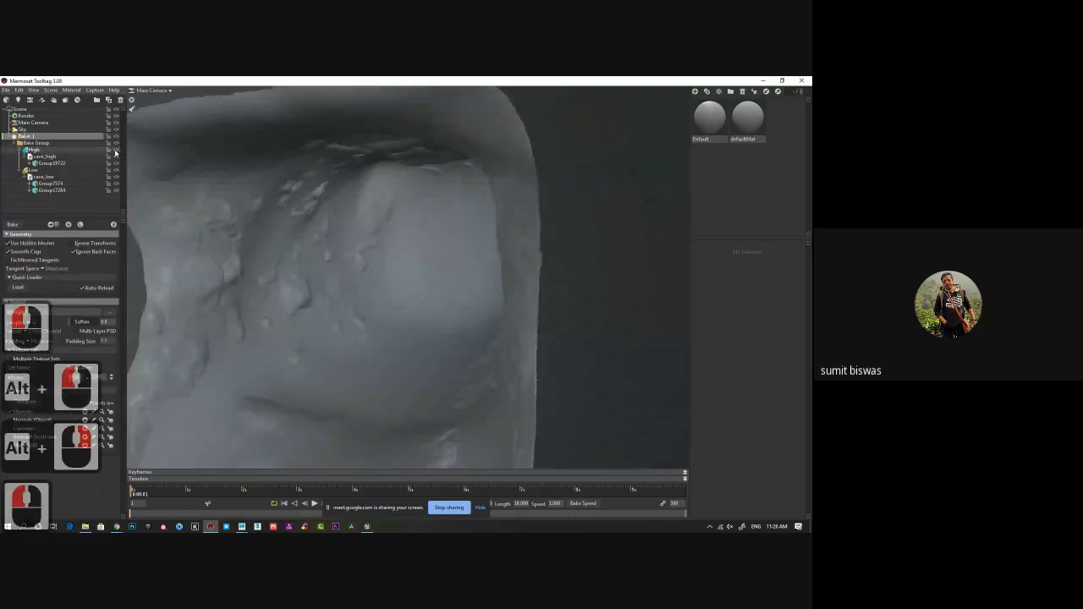
click(62, 173)
mouse_move(302, 283)
alt+mouse_down()
mouse_move(346, 267)
mouse_move(358, 314)
mouse_move(321, 273)
alt+mouse_up()
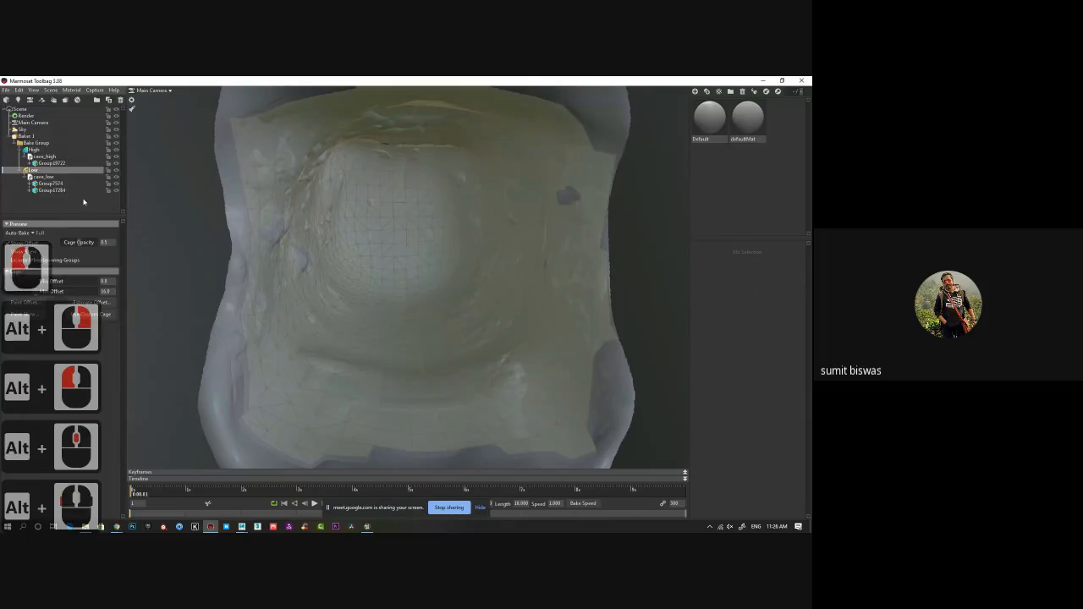
Raise the Min Offset of the Low group's cage and decline choosing a new baker output path
drag(8, 281, 30, 281)
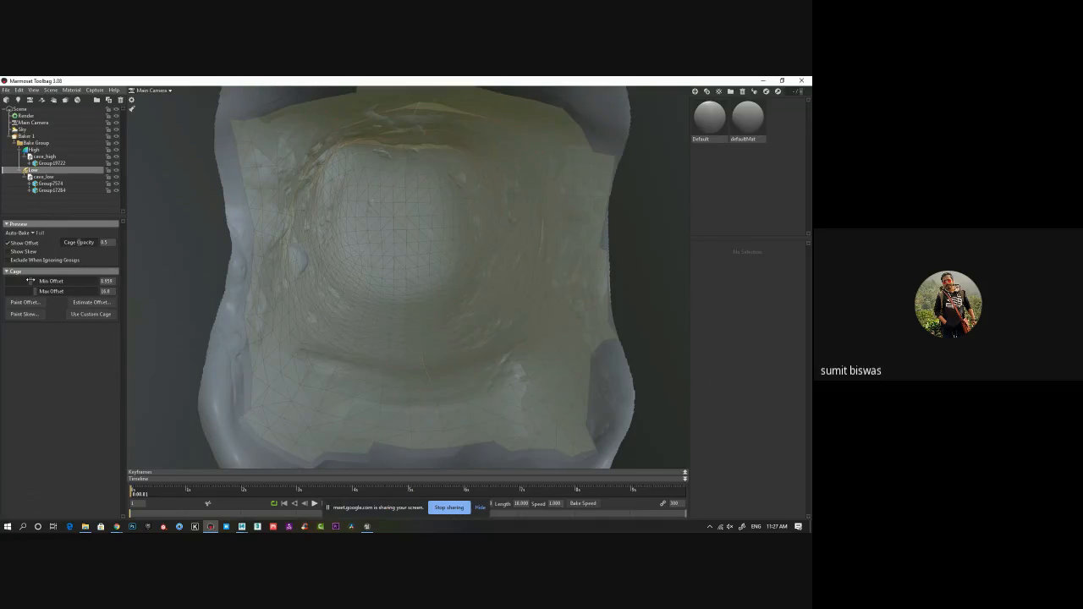
click(30, 281)
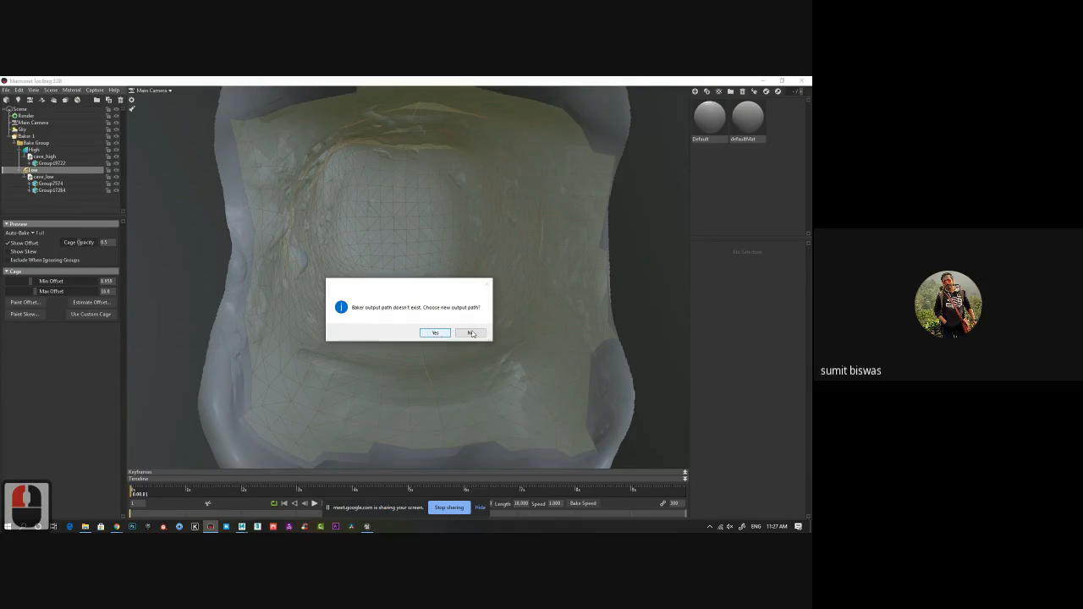
click(470, 333)
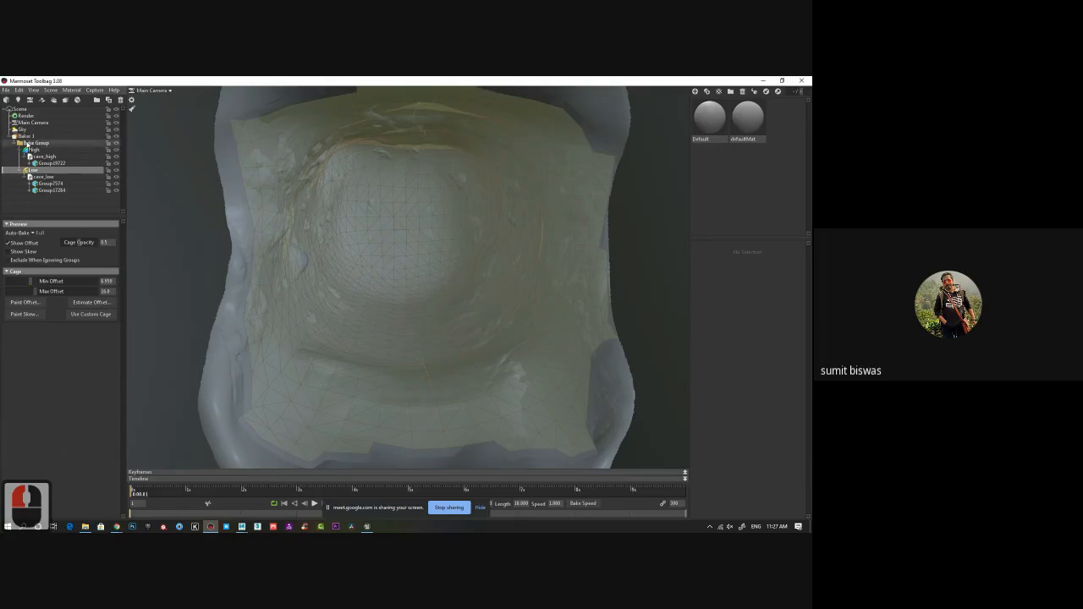
Set the baker's output to a Photoshop document named cave_new on the Desktop
click(25, 135)
click(14, 225)
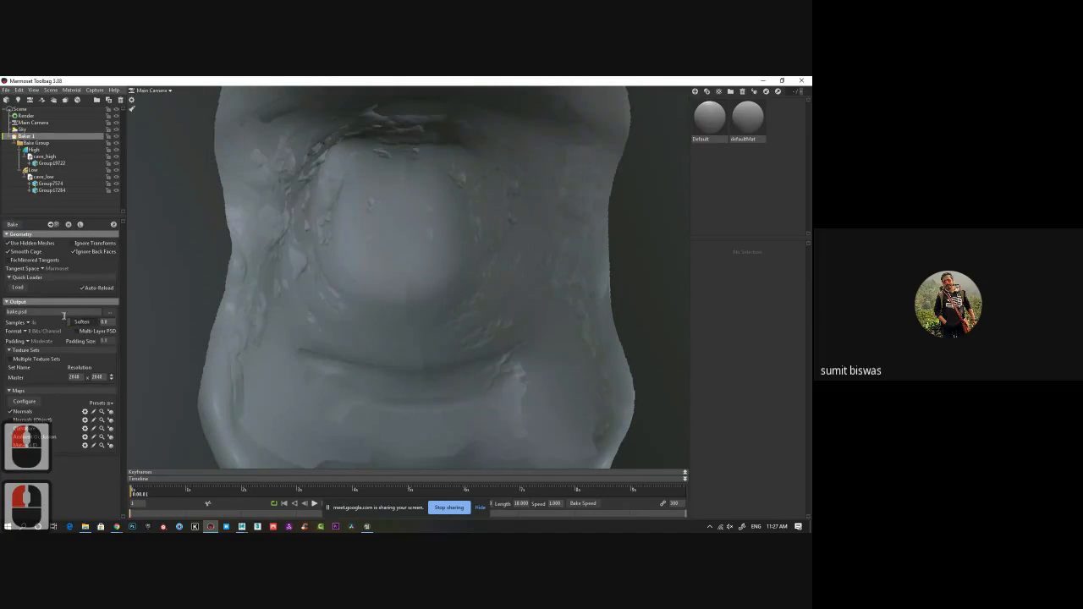
click(110, 312)
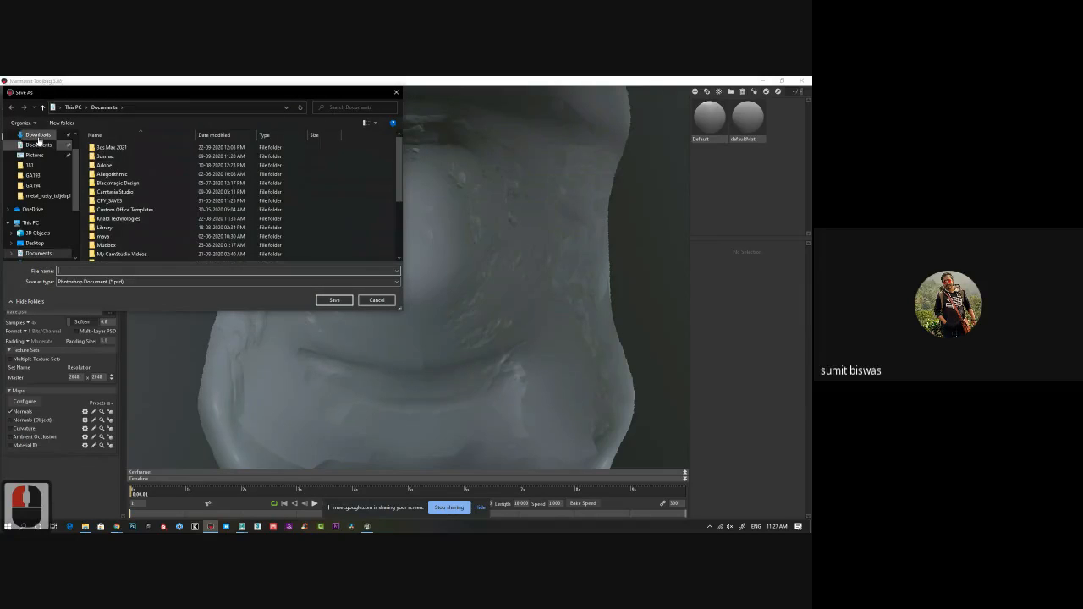
click(38, 135)
click(38, 144)
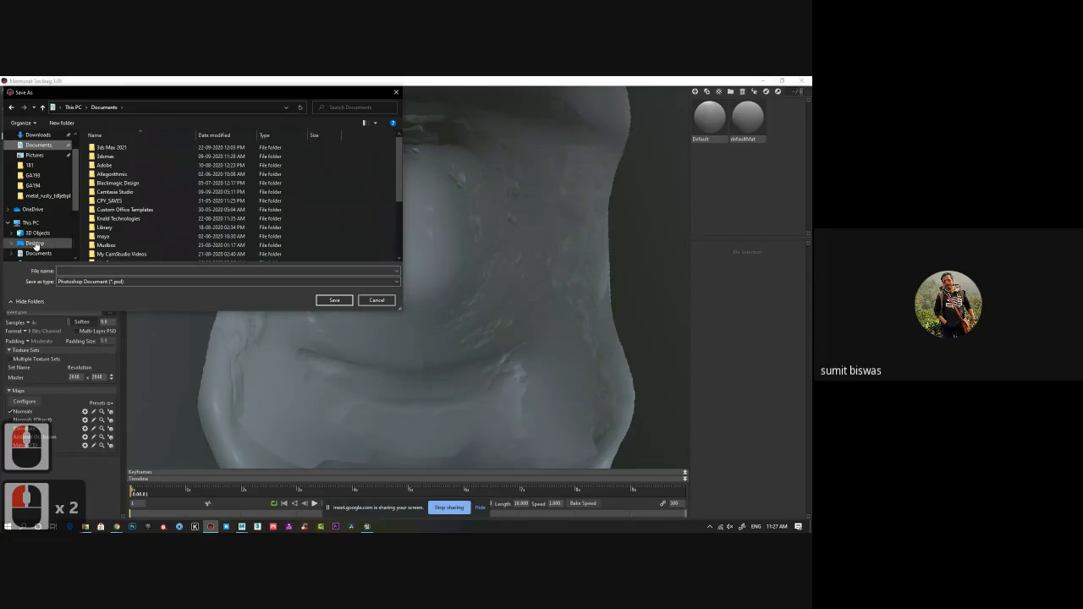
click(35, 243)
click(98, 270)
text(ca)
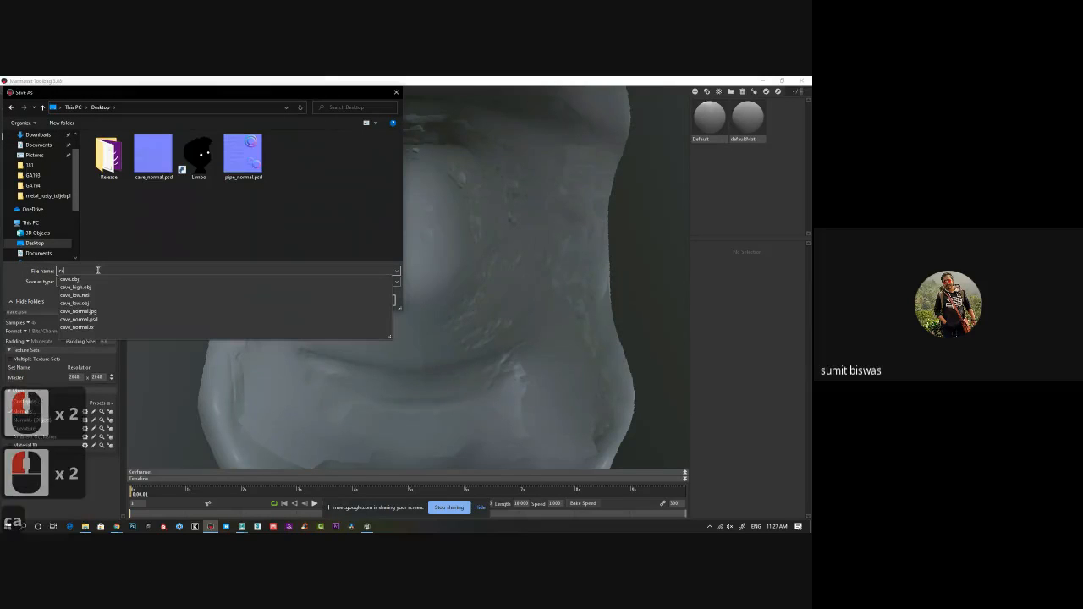
text(ve_new)
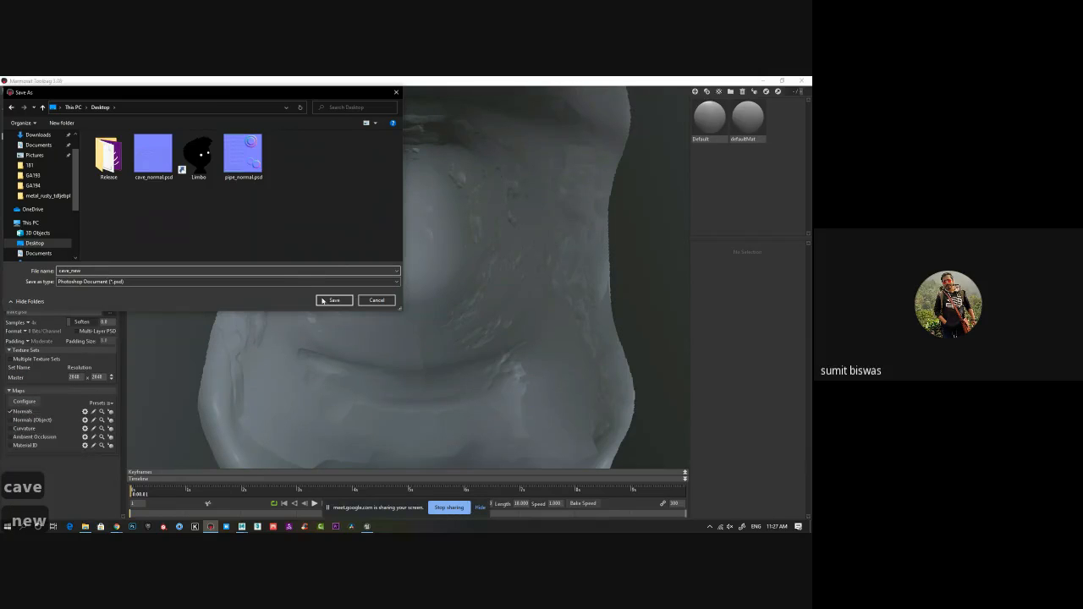
click(335, 300)
scroll(57, 375, down, 2)
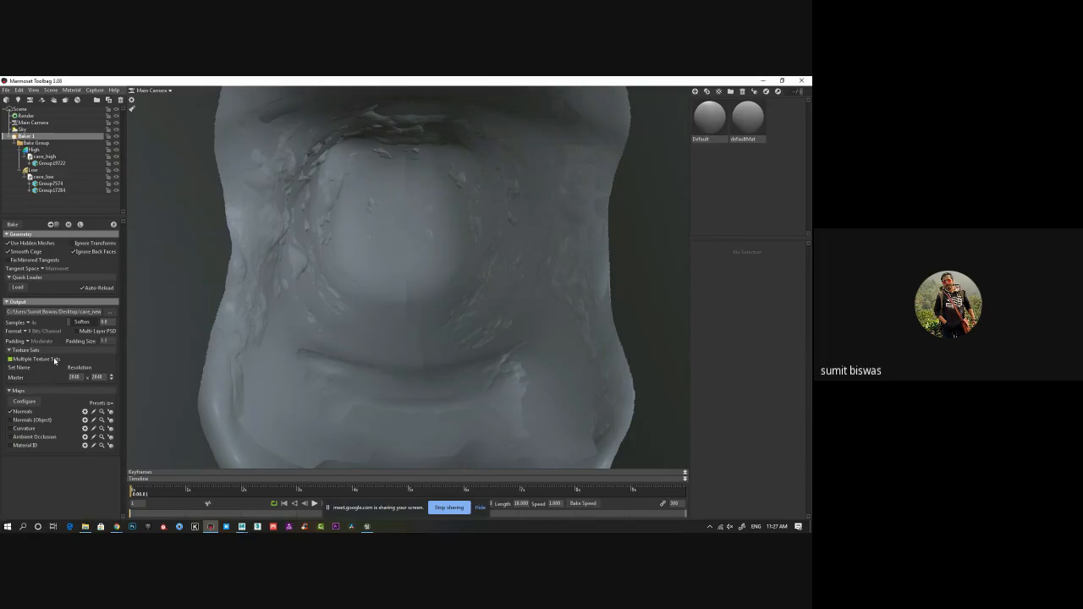
Bake the normal map, preview it on the low-poly cave, and inspect the surface from inside and from the side
click(14, 225)
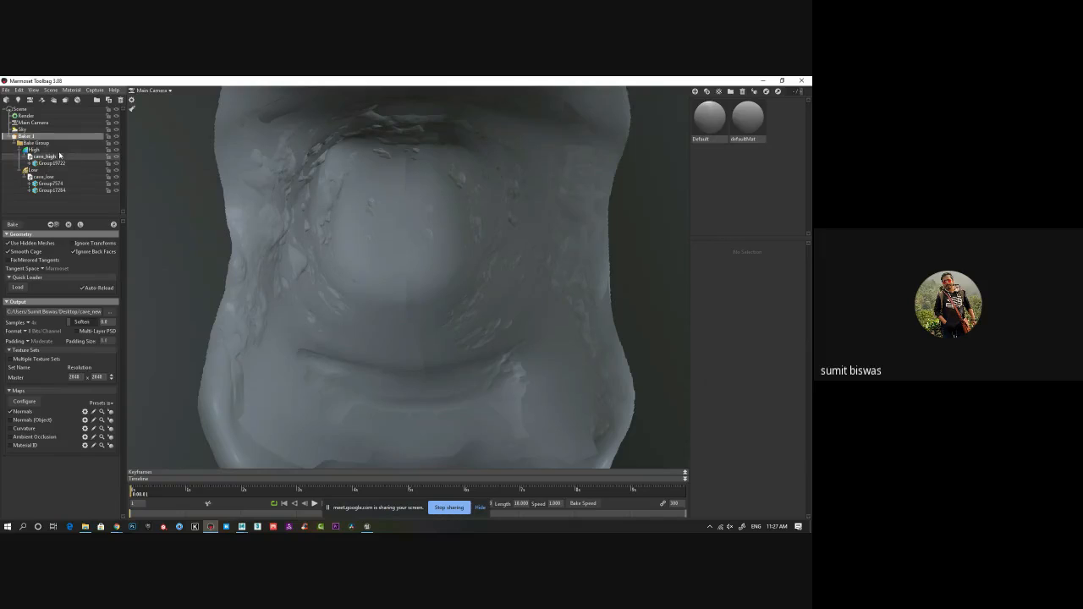
click(114, 225)
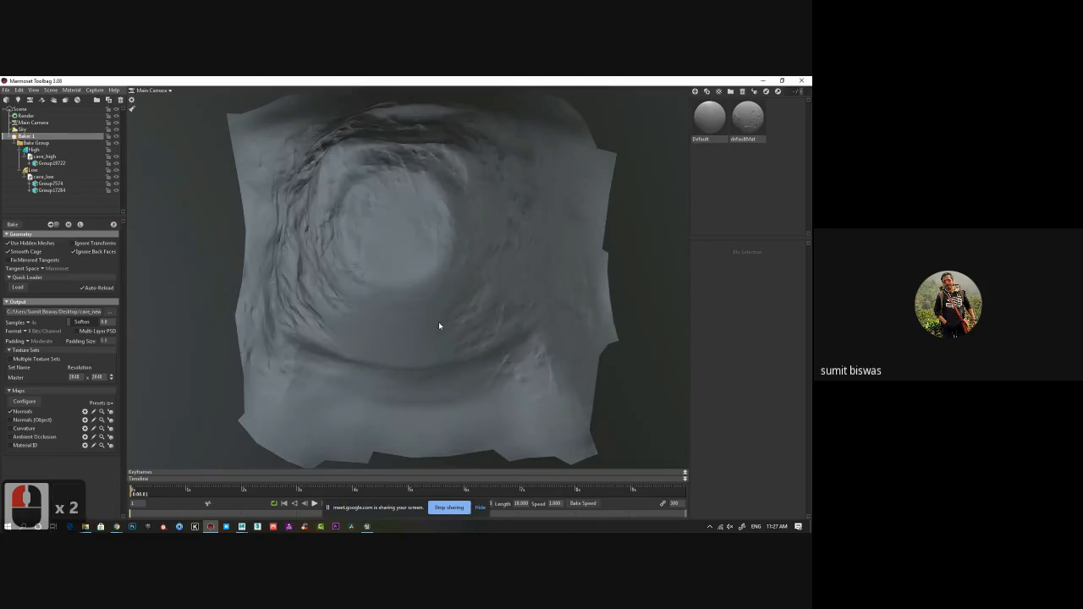
alt+drag(439, 326, 346, 323)
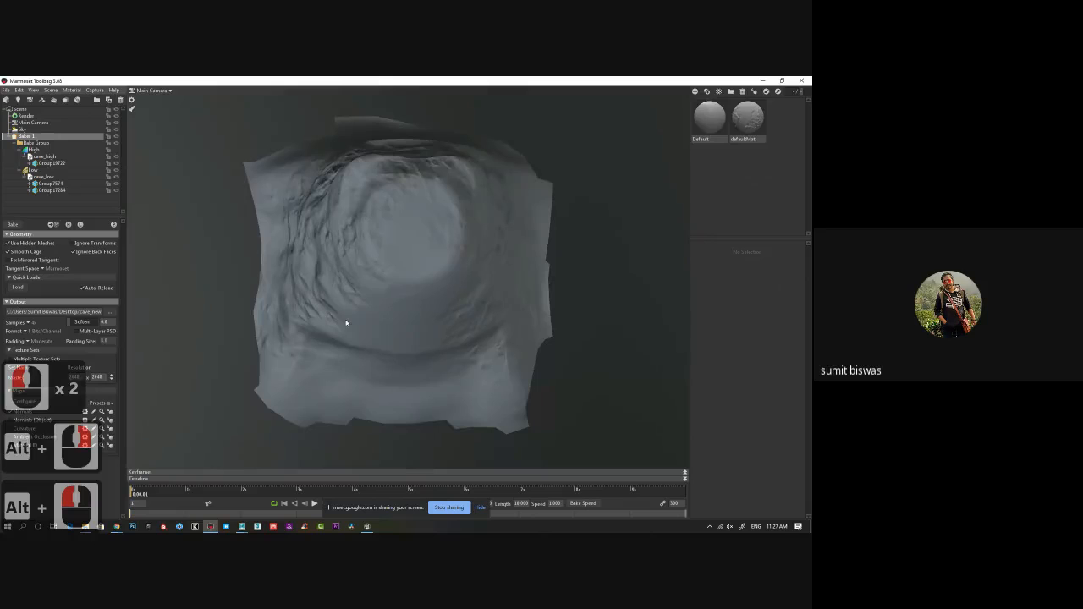
alt+drag(357, 185, 351, 341)
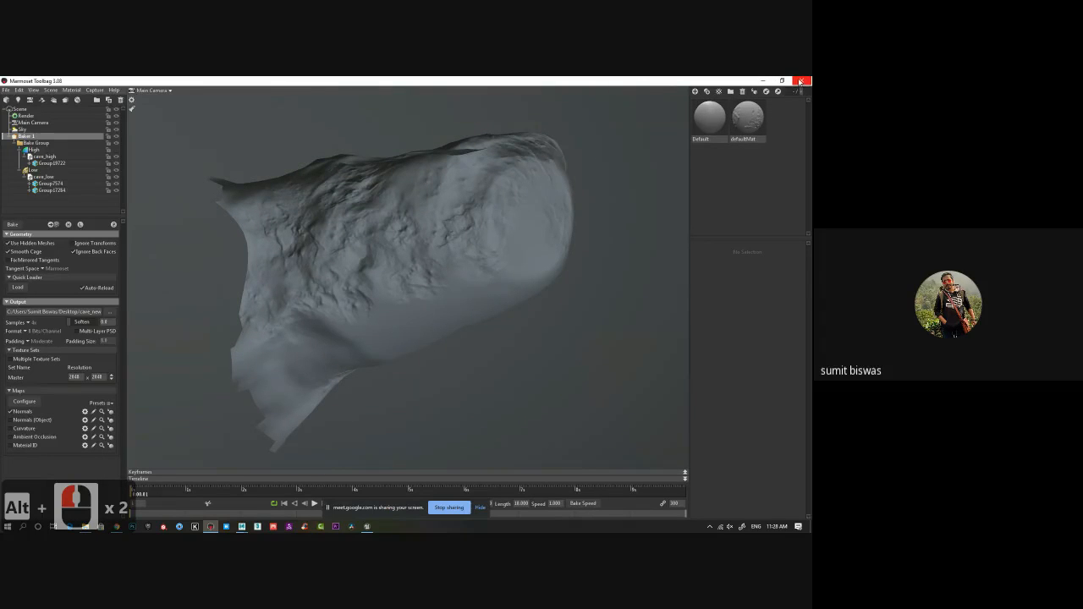
Close Marmoset Toolbag and move cave_low.obj and the new cave normal map from the Desktop into the GA193 folder under Online class
click(803, 82)
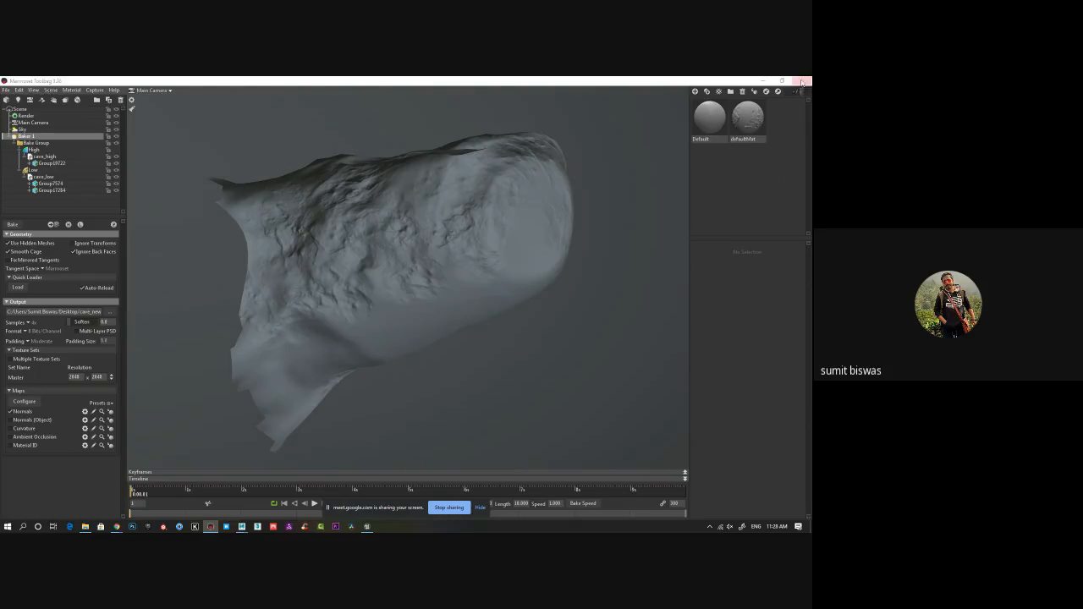
click(440, 334)
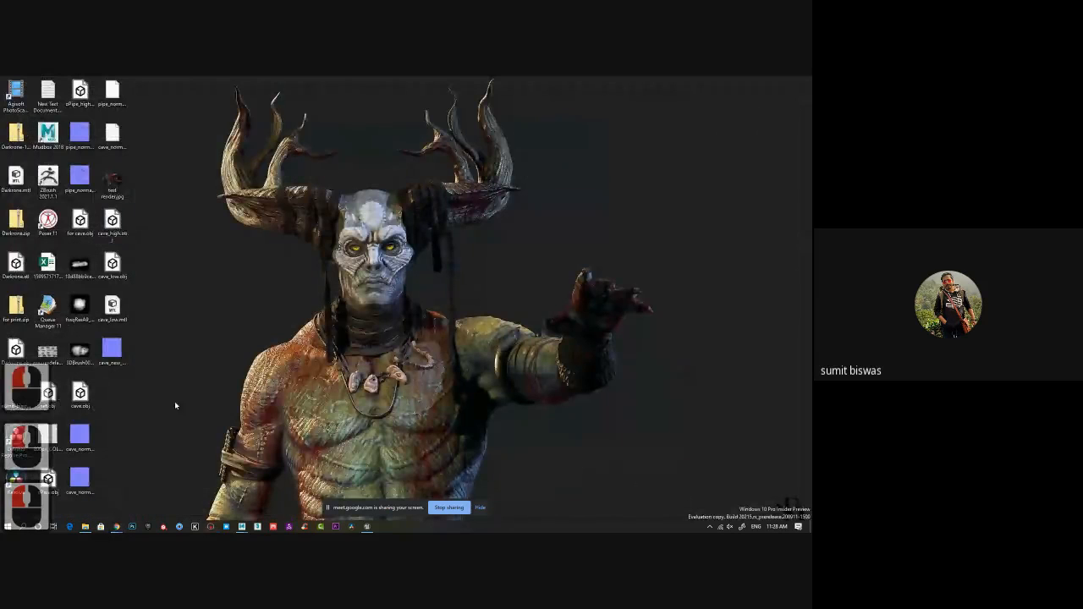
click(112, 353)
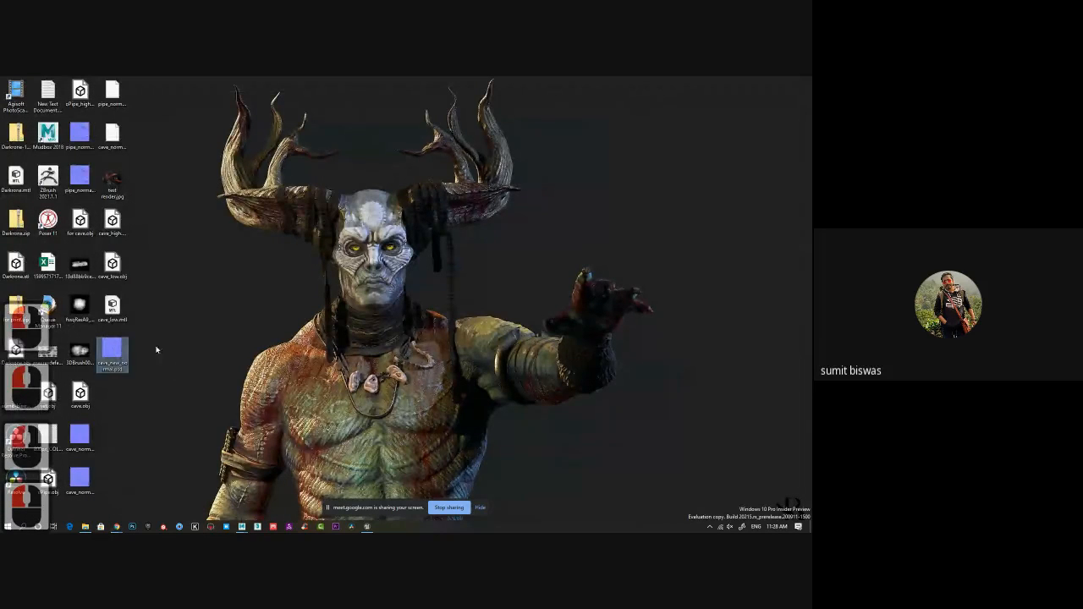
ctrl+click(113, 264)
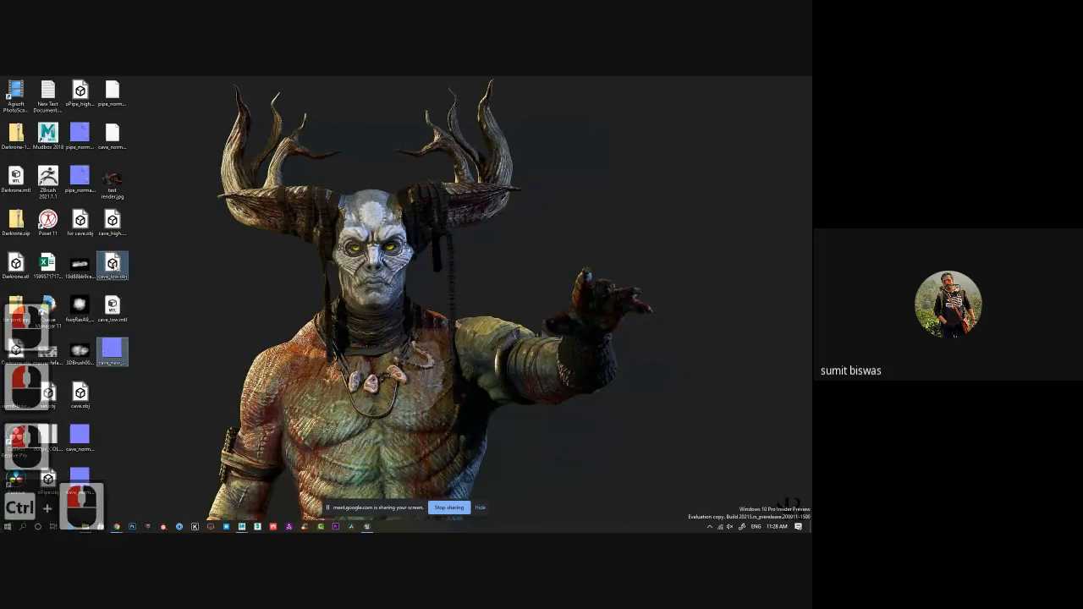
right_click(114, 265)
click(140, 359)
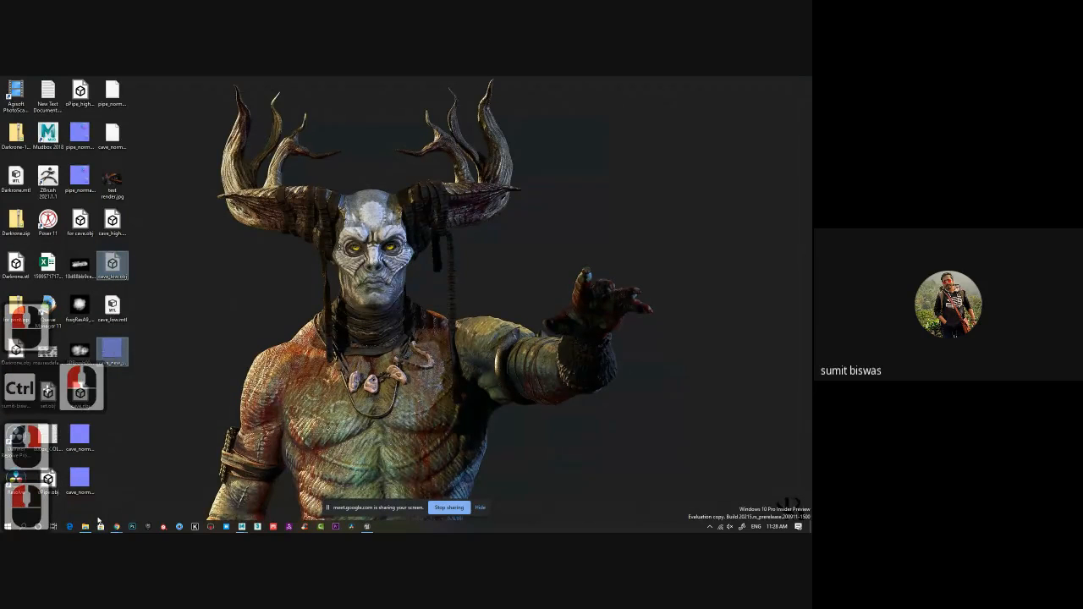
click(86, 527)
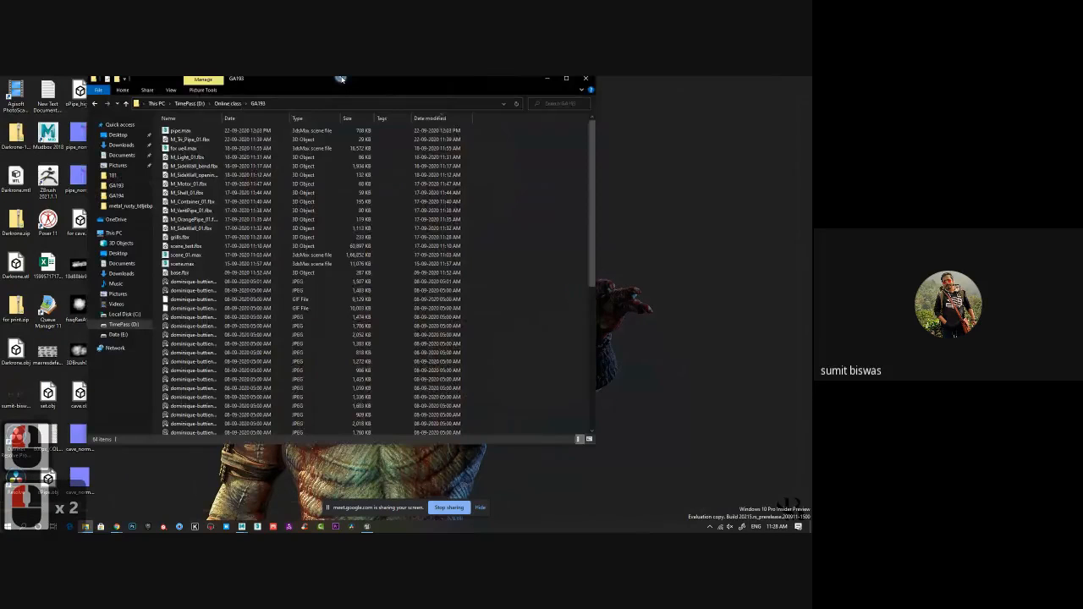
double_click(340, 78)
right_click(495, 271)
click(522, 333)
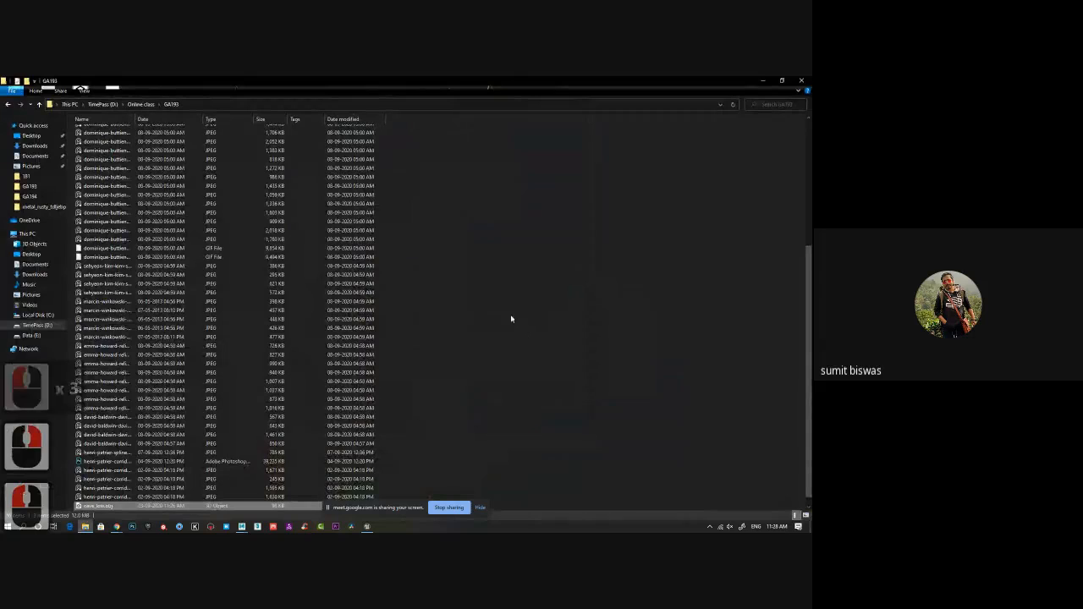
Move the GA193 File Explorer window onto the second monitor
drag(327, 82, 0, 242)
click(5, 241)
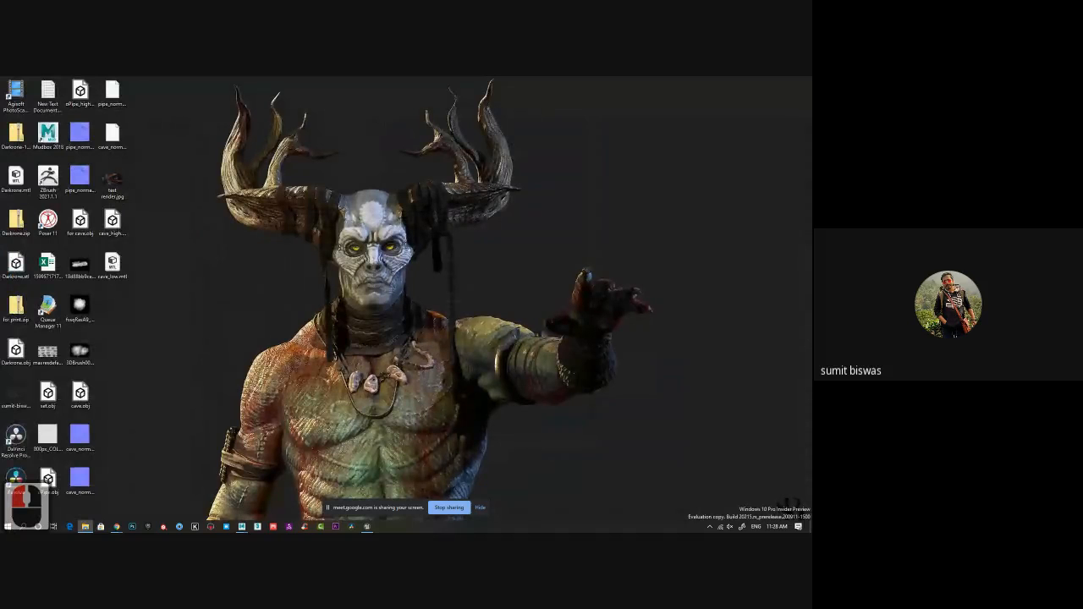
scroll(5, 240, down, 2)
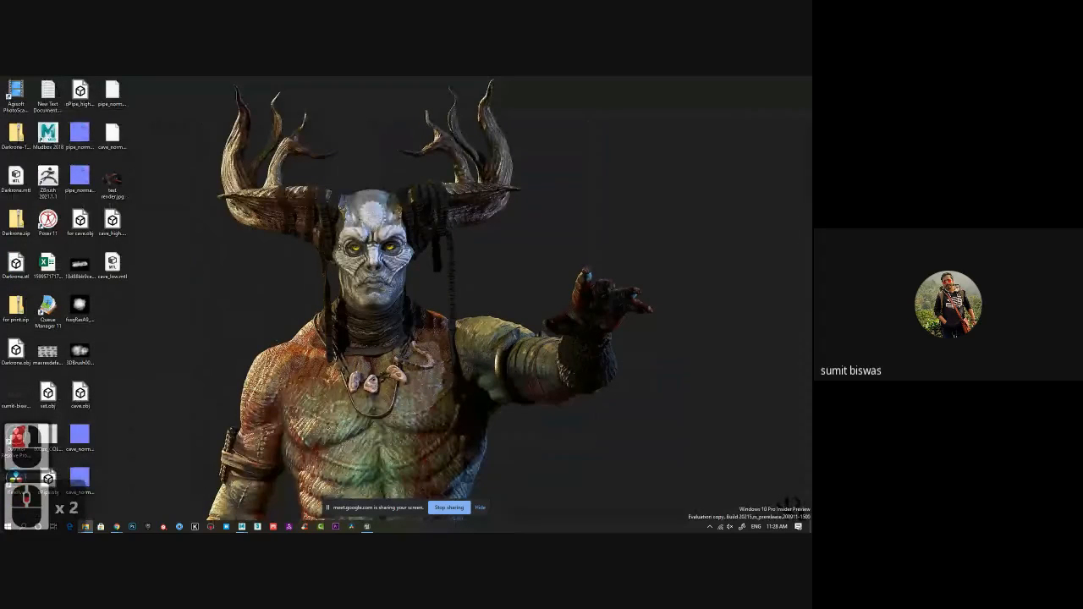
click(86, 527)
click(85, 527)
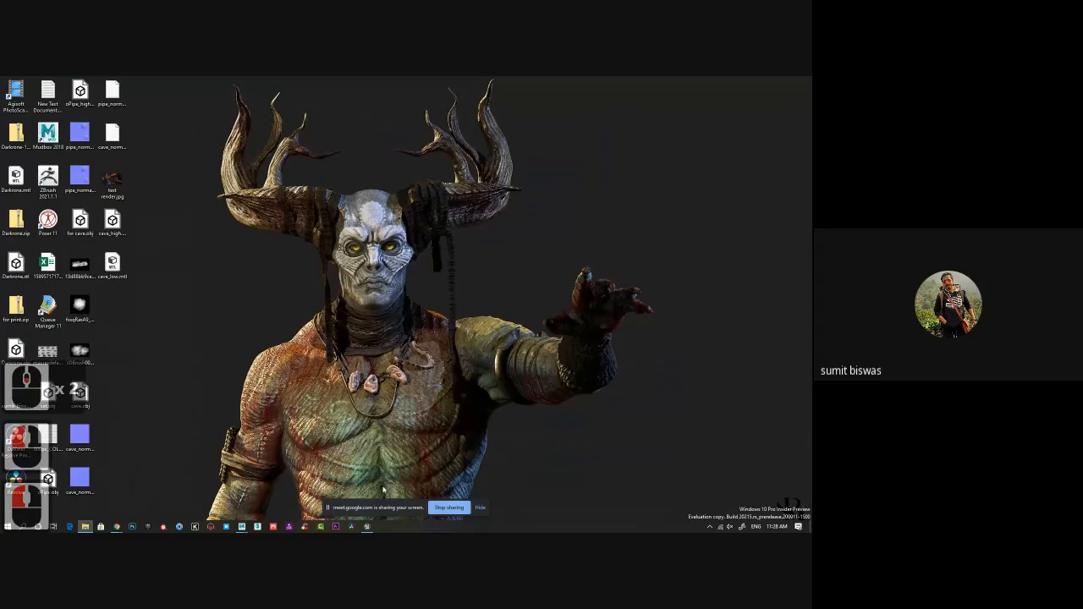
Switch to Unreal Engine, import cave_low.obj into GA193's Mesh folder with the default options, and close the message log
click(367, 526)
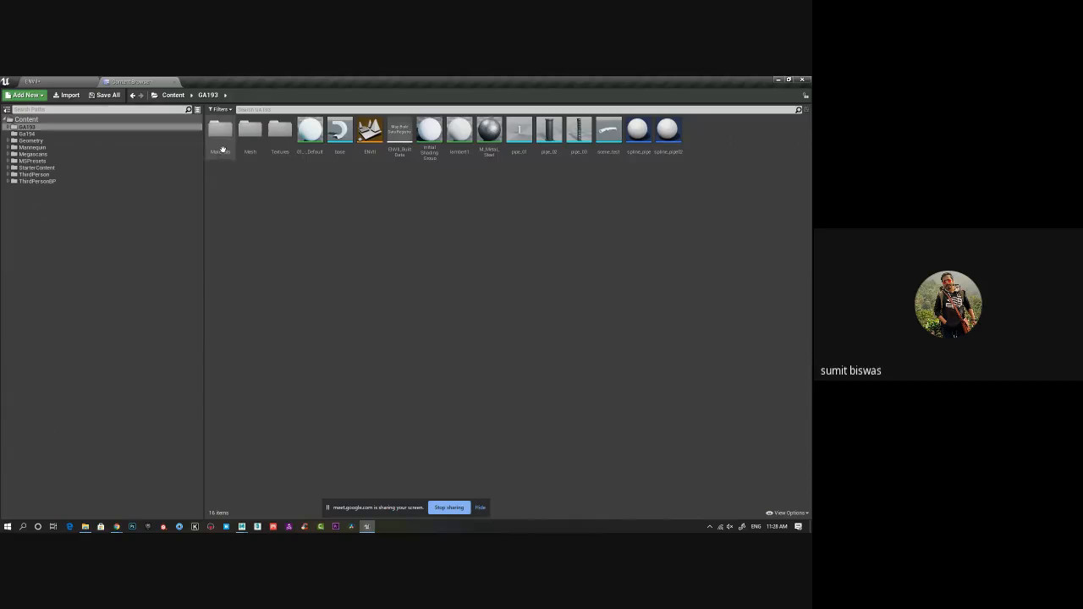
click(251, 133)
double_click(250, 133)
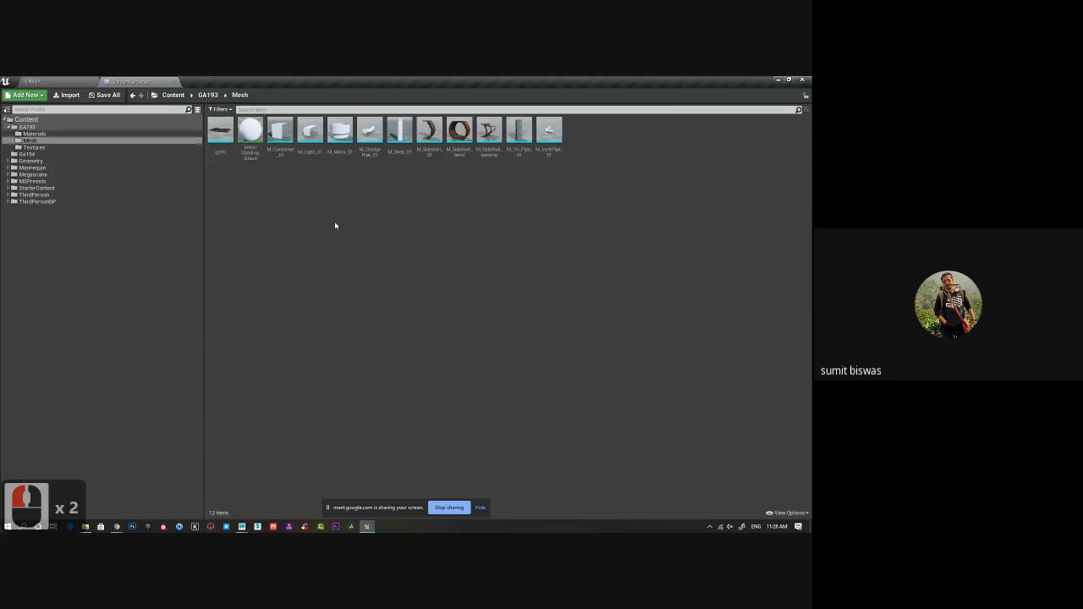
right_click(336, 226)
click(376, 273)
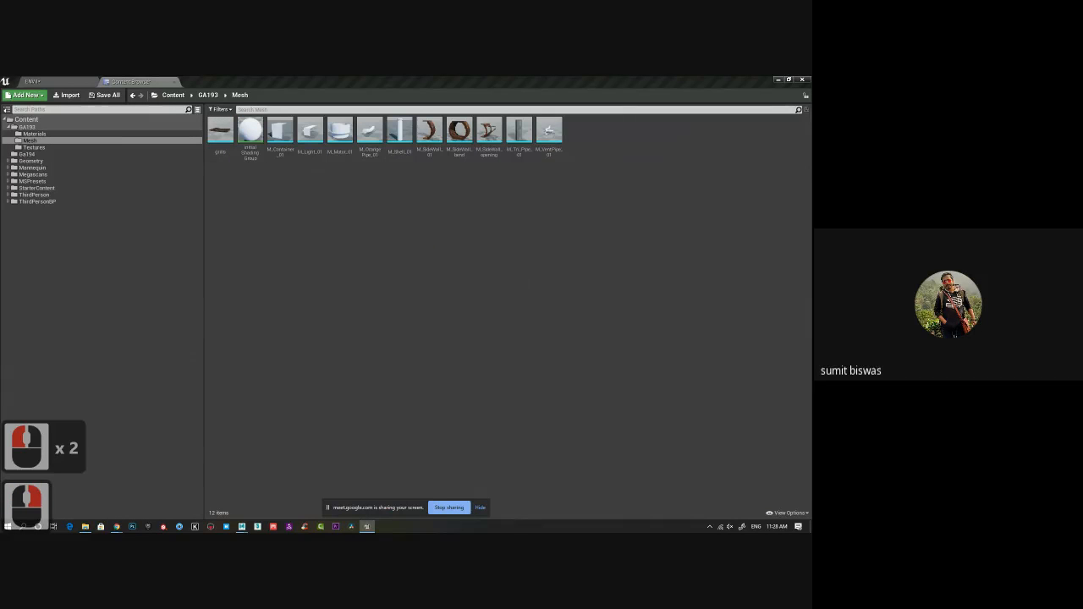
scroll(406, 305, down, 7)
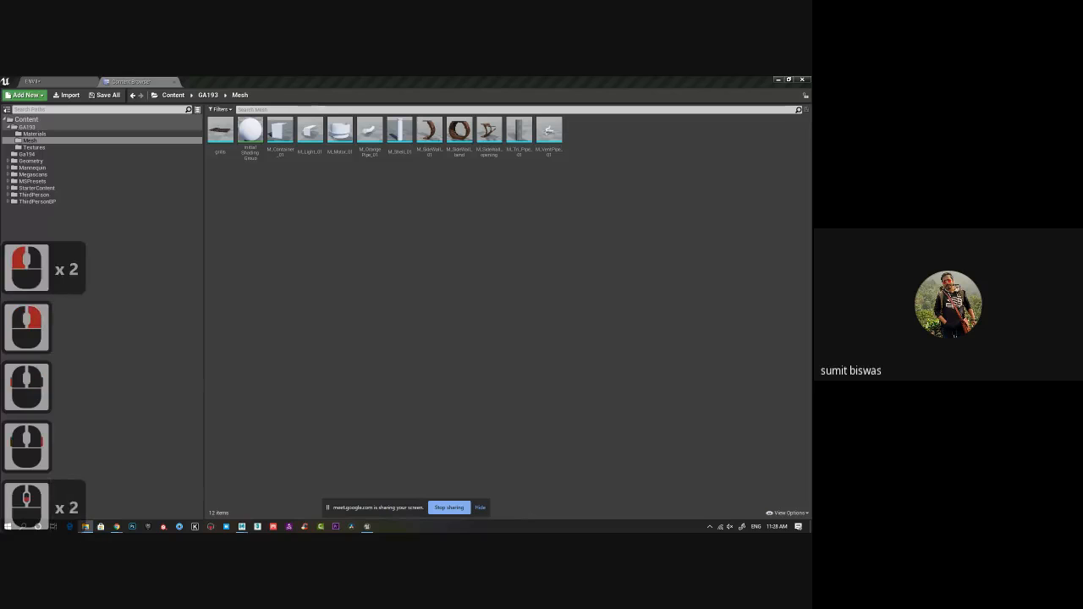
scroll(406, 304, up, 9)
scroll(406, 304, up, 4)
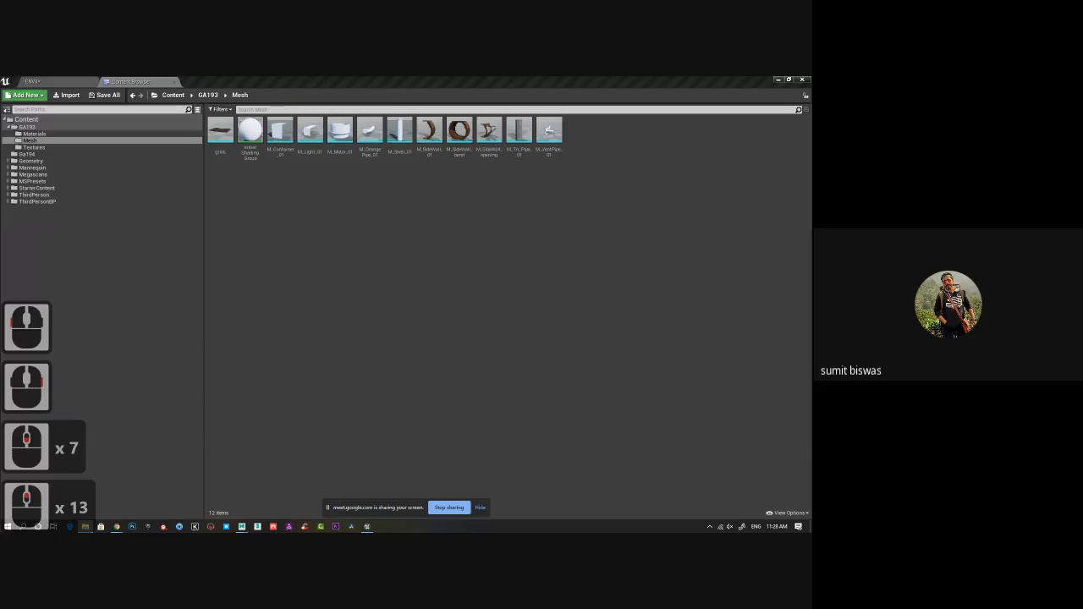
click(308, 261)
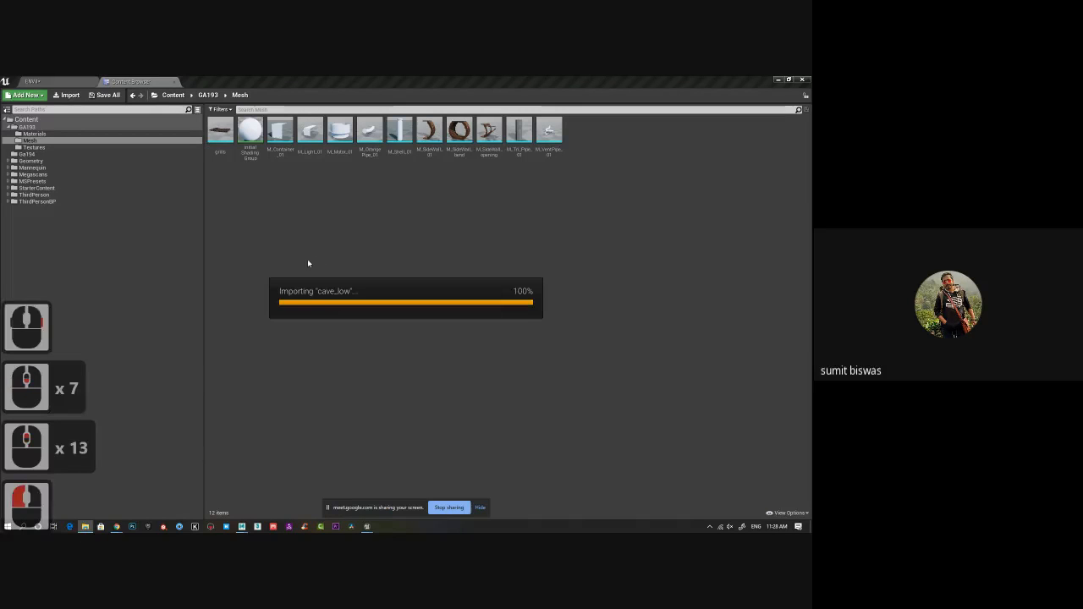
click(424, 459)
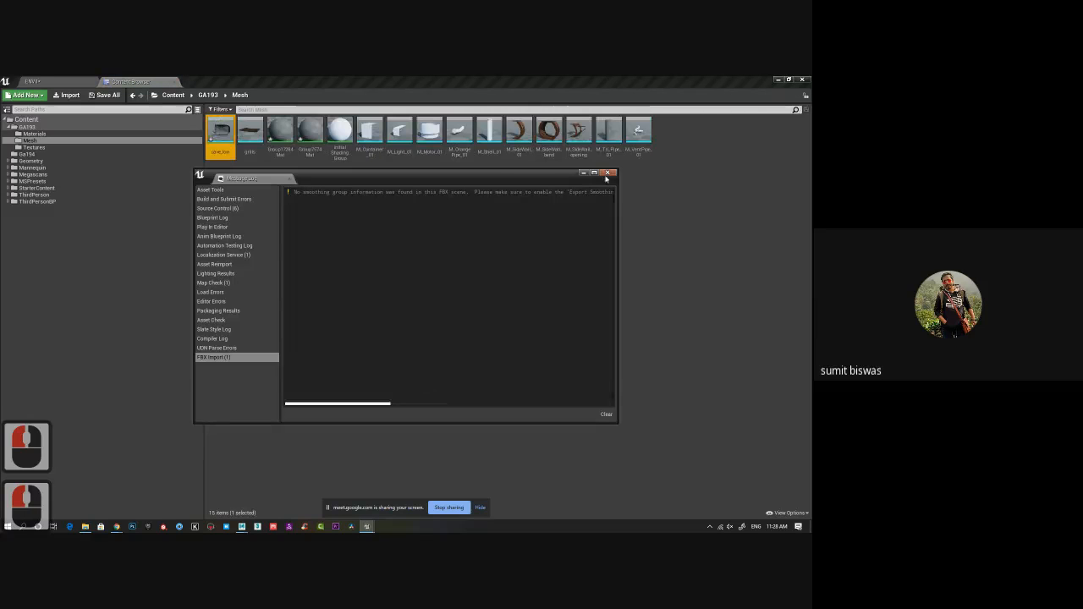
click(607, 174)
Open the cave_low static mesh, examine it from several angles, and close its editor
mouse_move(224, 134)
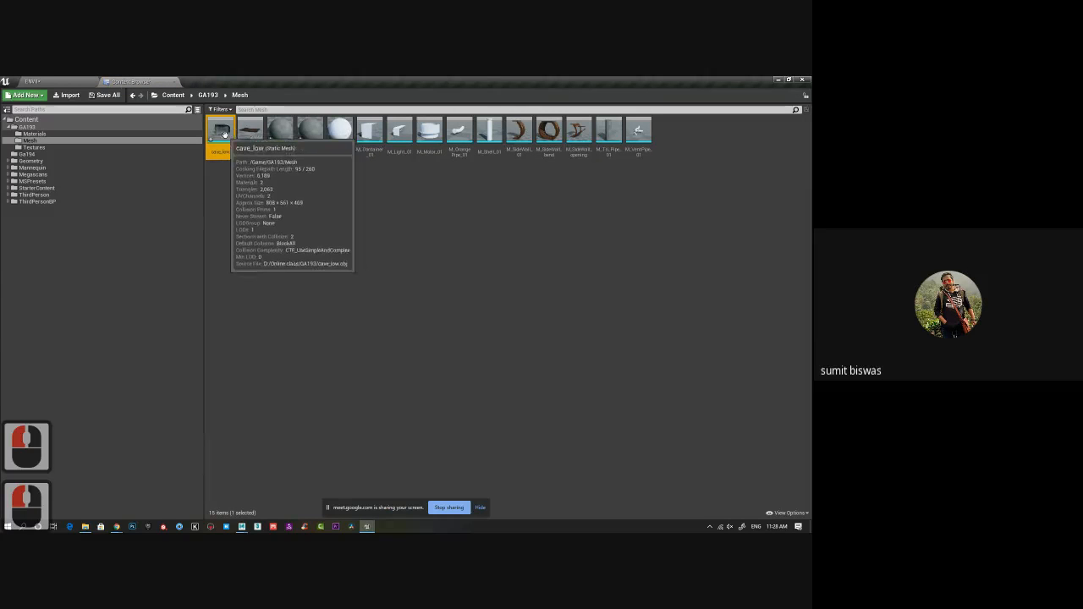
double_click(223, 134)
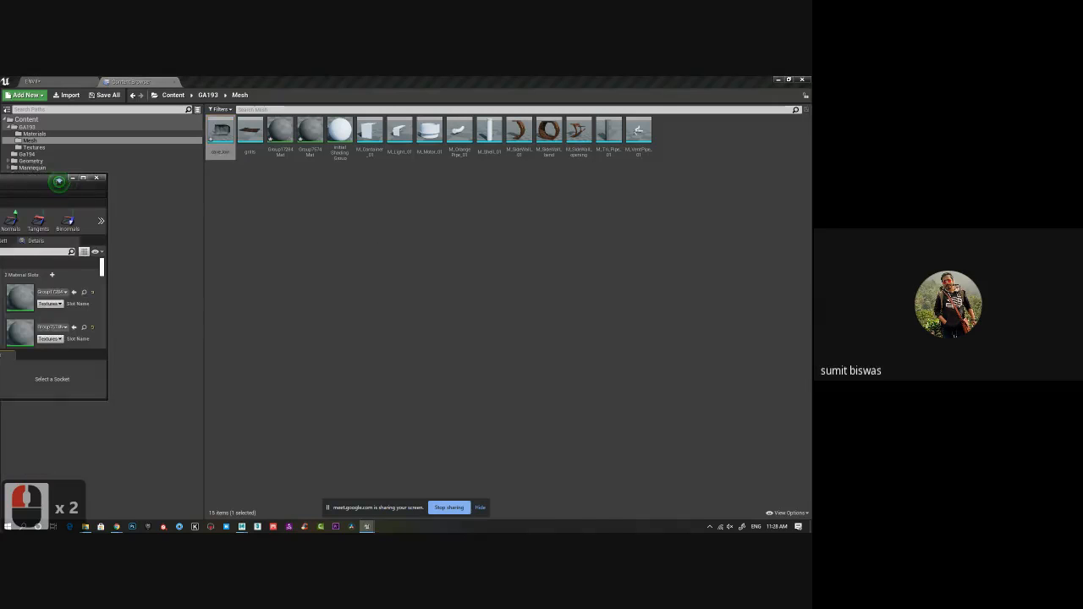
drag(25, 181, 592, 182)
drag(395, 299, 452, 304)
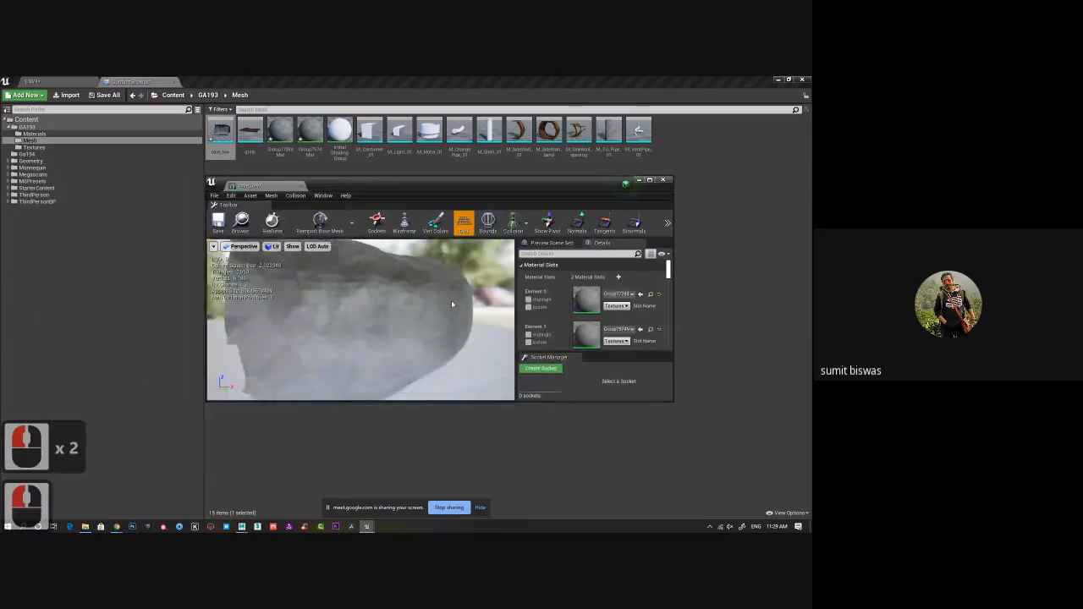
alt+right_drag(452, 304, 407, 303)
alt+drag(407, 302, 518, 297)
click(301, 186)
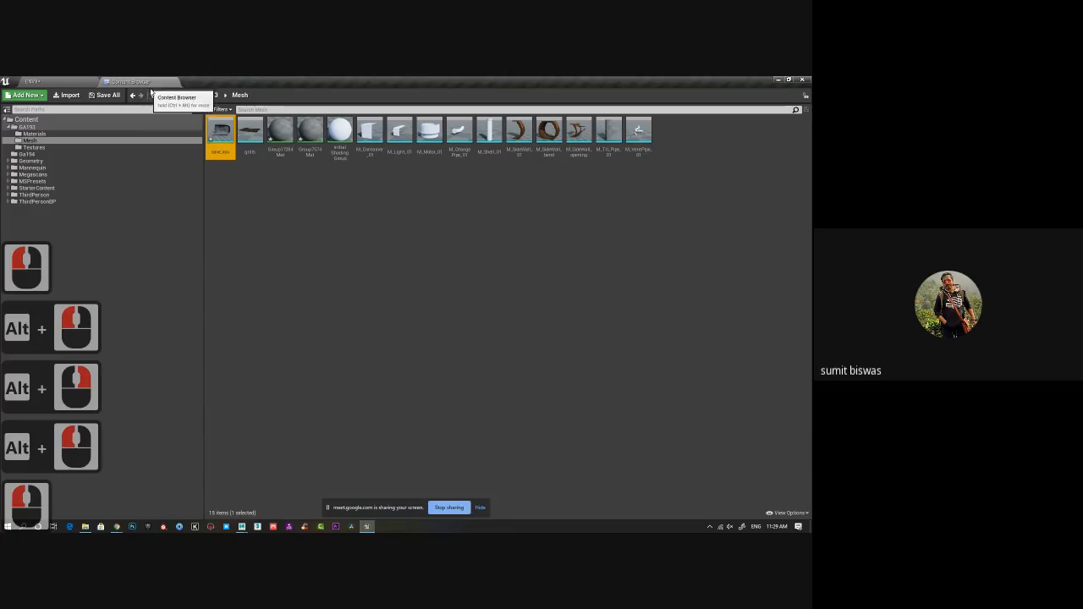
Clear the asset browser from view and place the cave_low mesh in the level near the side wall opening
drag(146, 88, 0, 135)
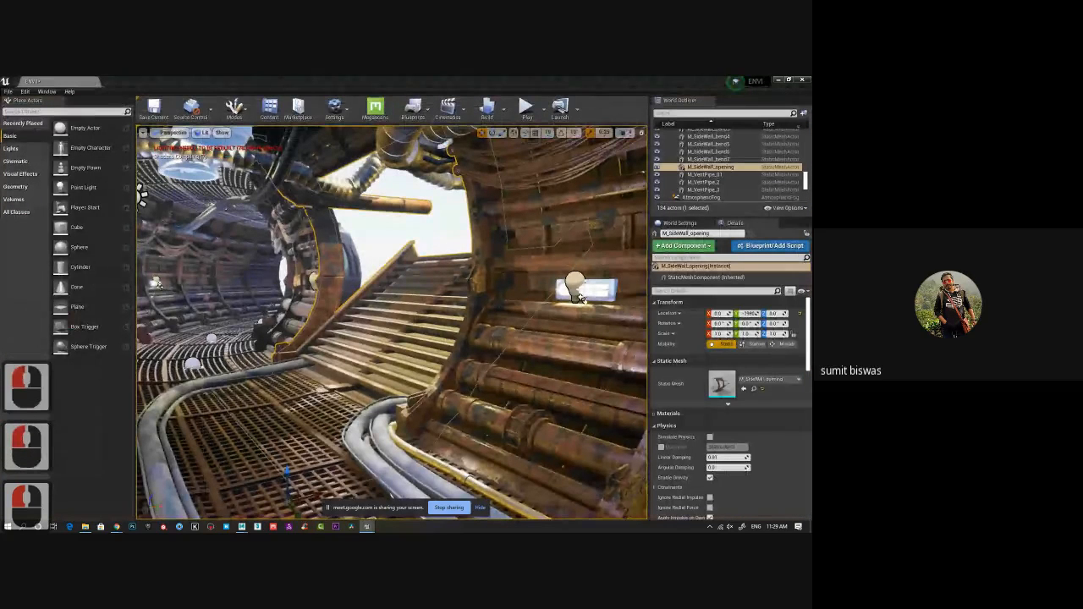
drag(0, 288, 379, 303)
alt+right_drag(380, 303, 52, 396)
alt+drag(440, 349, 473, 352)
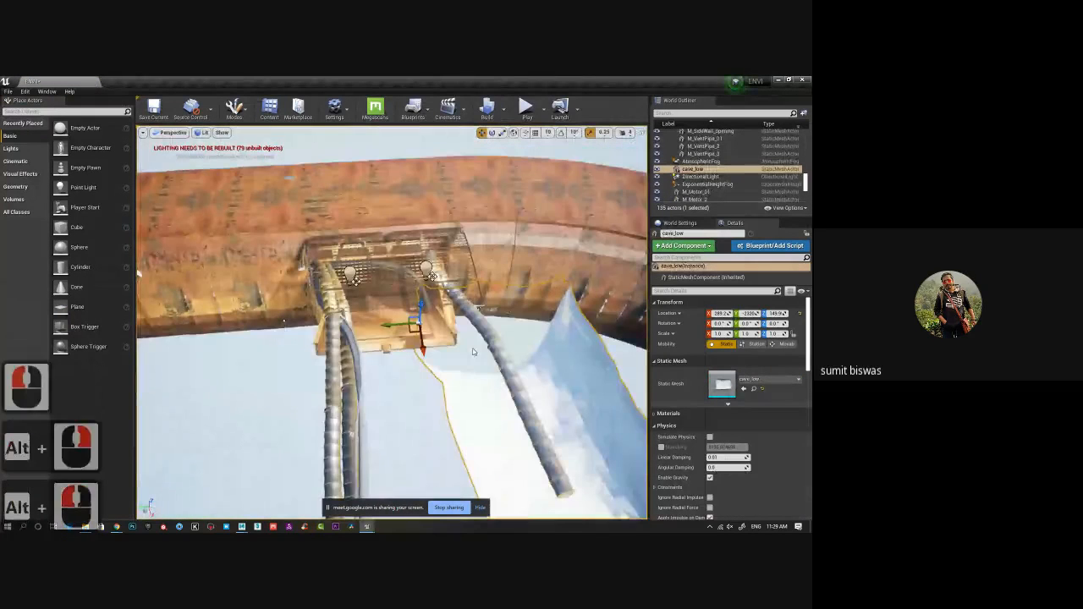
Move cave_low behind the slatted ramp at the side wall opening, to about X 84 and Y -1992
drag(386, 324, 335, 342)
alt+drag(439, 407, 298, 302)
alt+drag(230, 340, 449, 325)
alt+drag(339, 331, 429, 336)
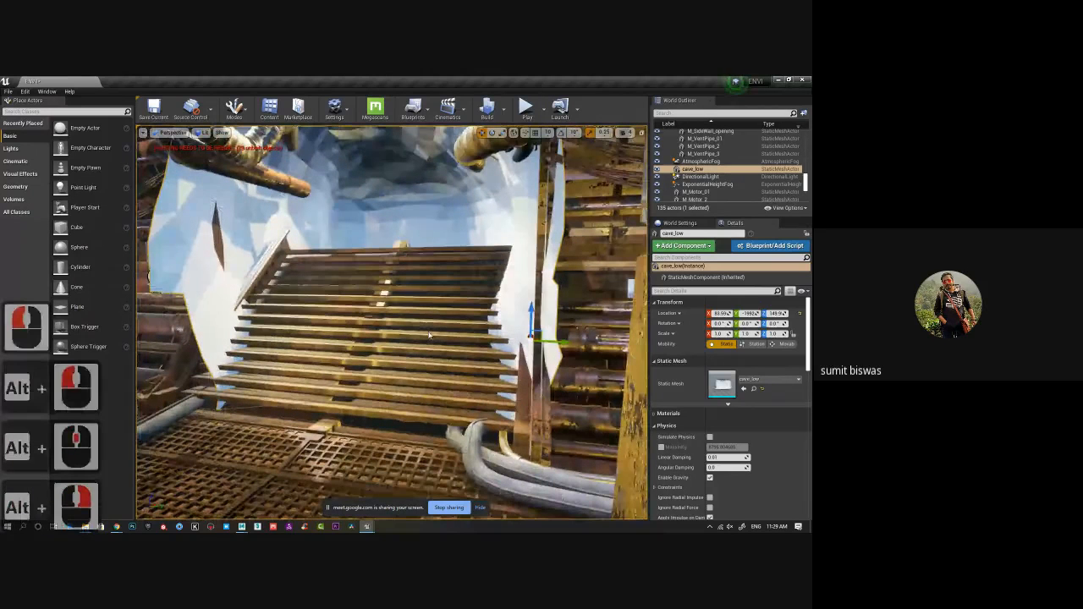
alt+right_drag(429, 336, 404, 338)
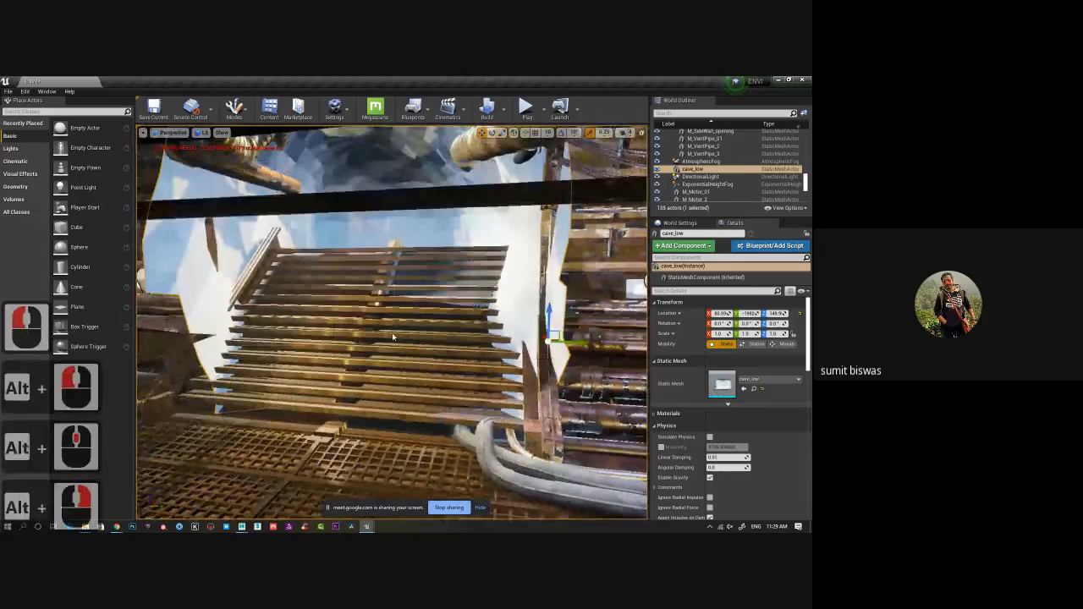
alt+drag(405, 337, 396, 339)
alt+right_drag(396, 339, 391, 340)
Rotate cave_low about 5° around Z and shift it along X to about 152
key(r)
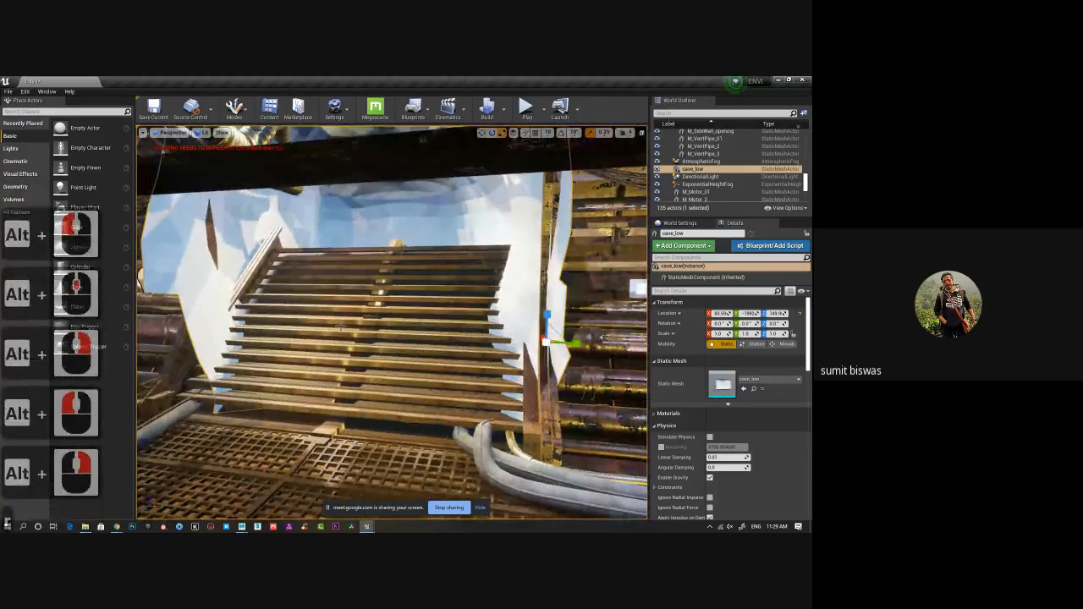
mouse_move(547, 342)
mouse_down()
mouse_move(558, 343)
mouse_move(546, 343)
mouse_up()
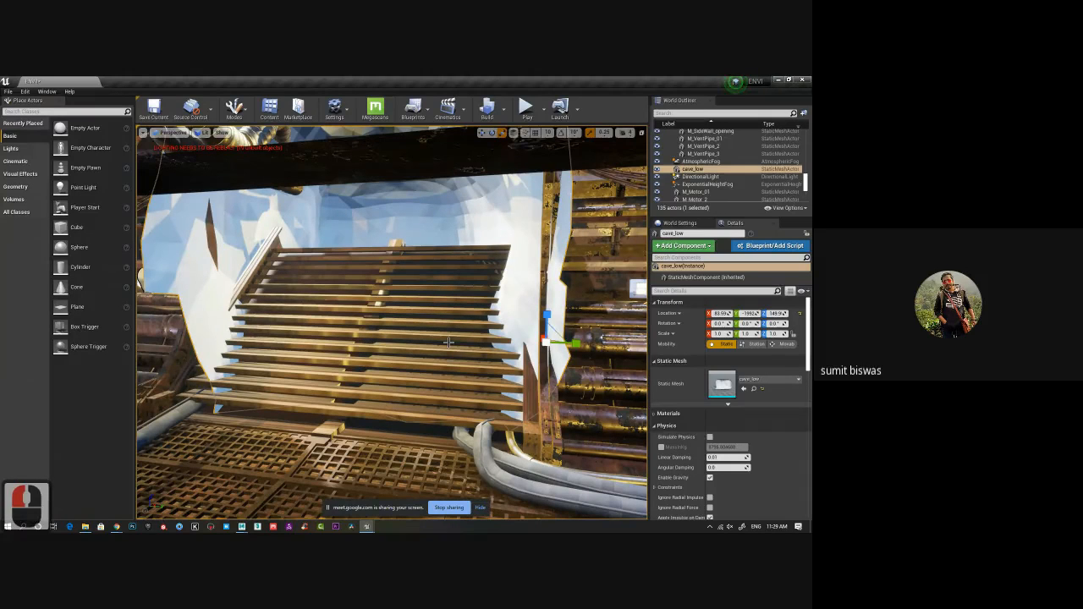
key(e)
drag(531, 354, 567, 333)
key(w)
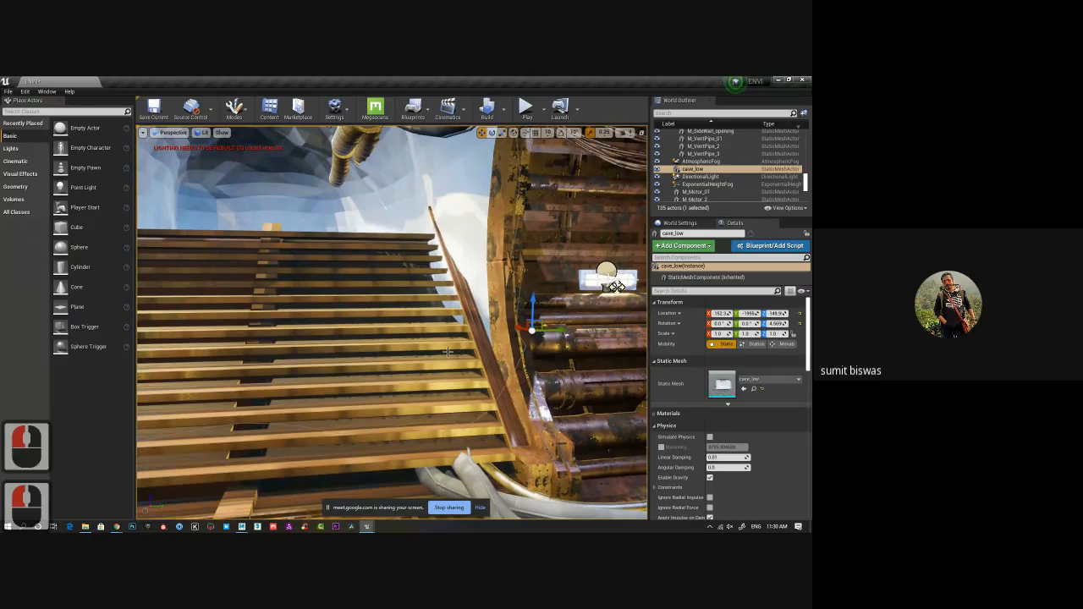
Reduce cave_low's rotation around Z to about 2.2° to line it up with the ramp opening
alt+drag(448, 352, 356, 361)
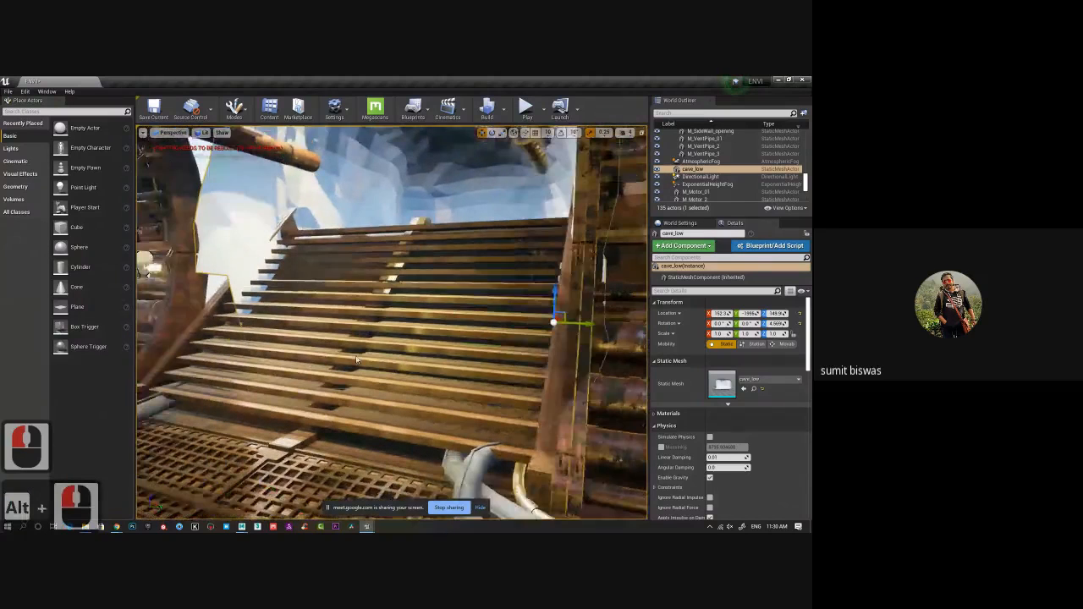
alt+middle_drag(356, 360, 405, 348)
key(e)
drag(606, 327, 611, 322)
Undo the snapped stretch of cave_low, then turn off scale snapping and scale it along Y to about 1.09
key(r)
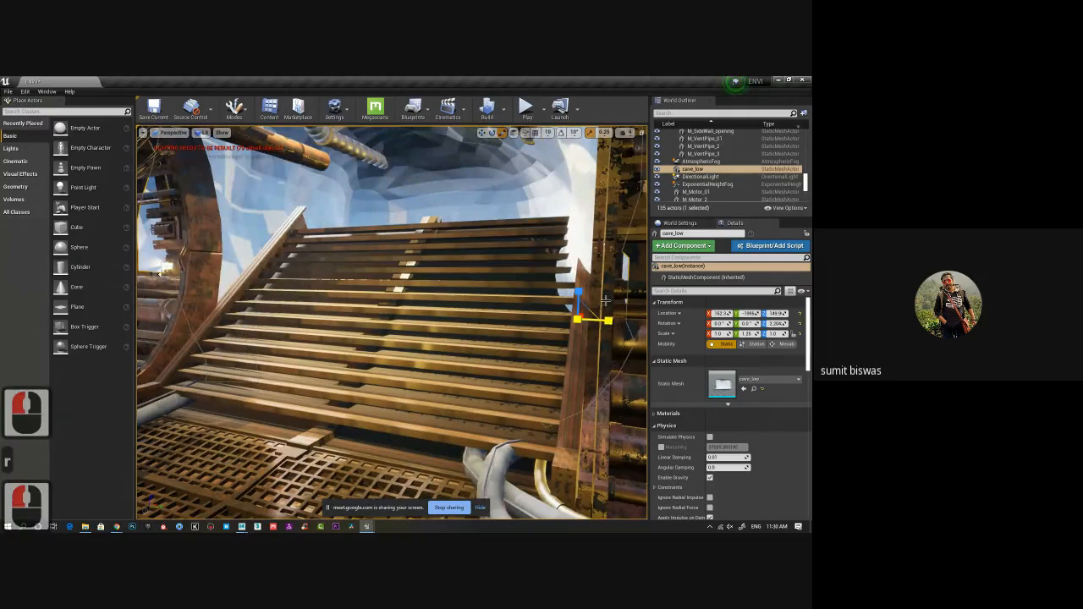
key(ctrl+z)
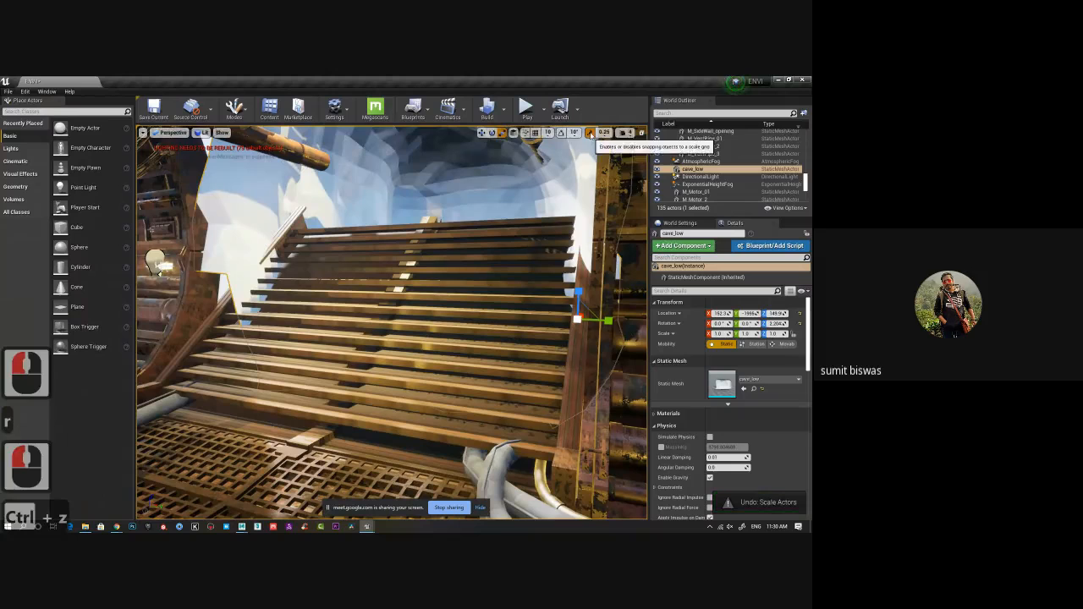
drag(610, 323, 611, 324)
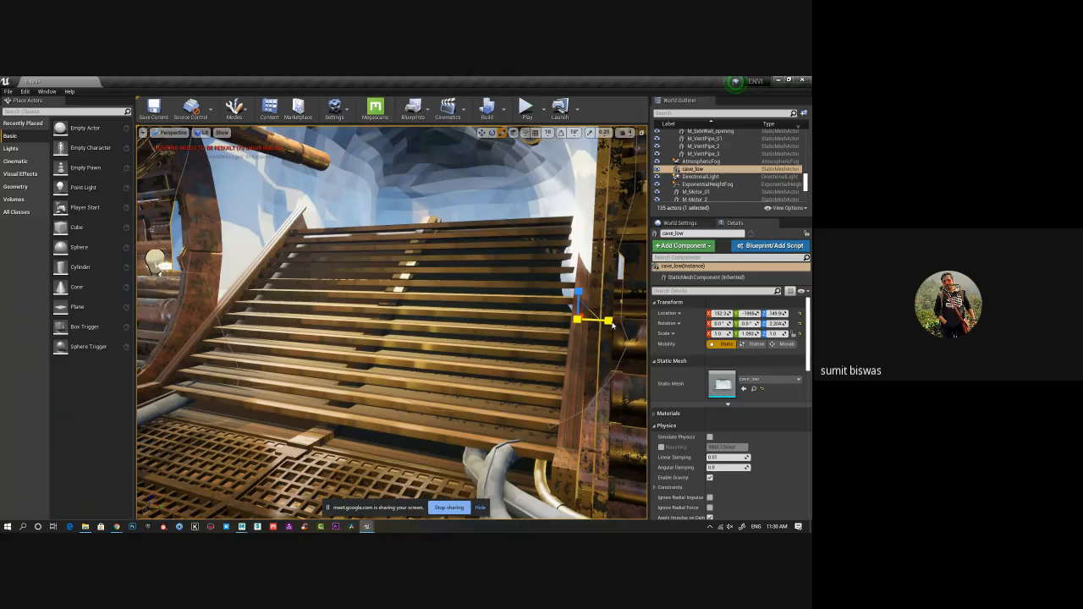
Shift cave_low sideways along Y to about -1975 so that it covers the gap beside the ramp
click(401, 260)
drag(401, 259, 435, 292)
alt+middle_drag(435, 292, 541, 326)
alt+drag(541, 326, 573, 350)
key(w)
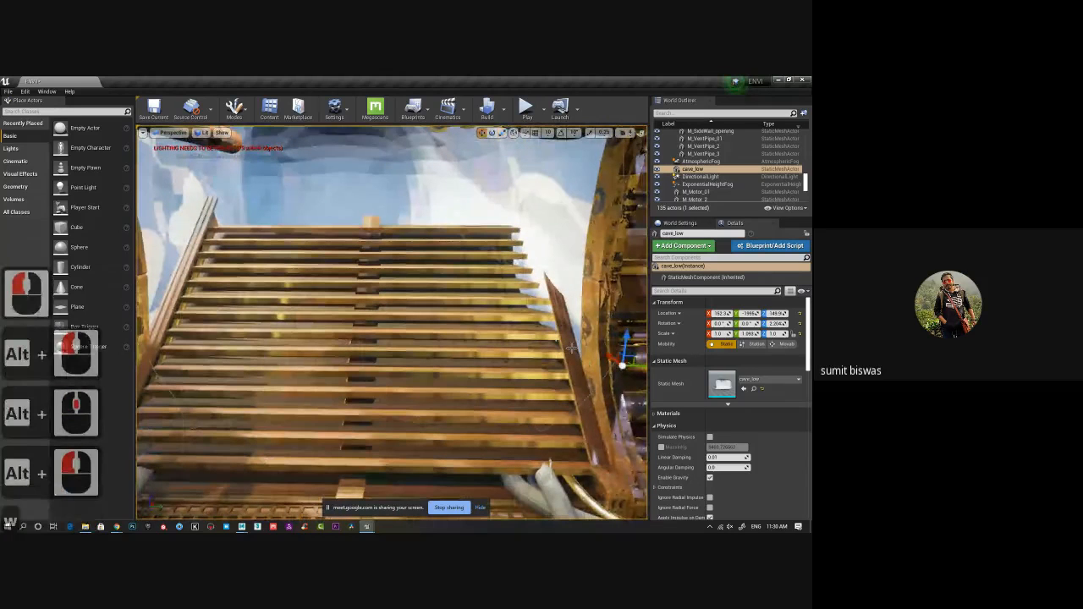
drag(642, 367, 671, 370)
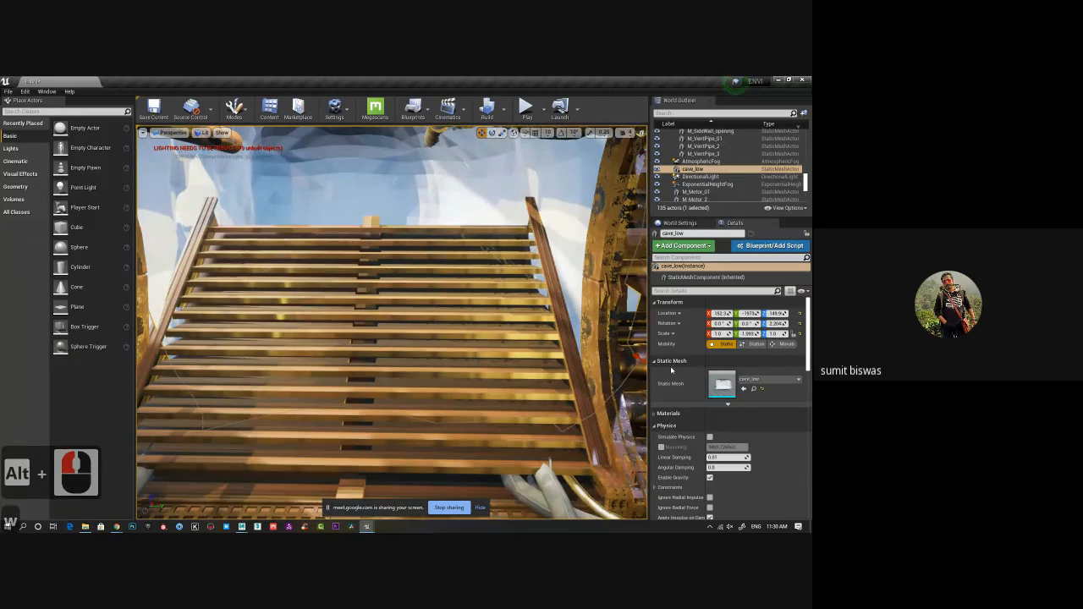
Examine from several angles how the cave mesh fits around the ramp and the side wall opening
alt+drag(403, 359, 394, 364)
alt+drag(372, 364, 271, 322)
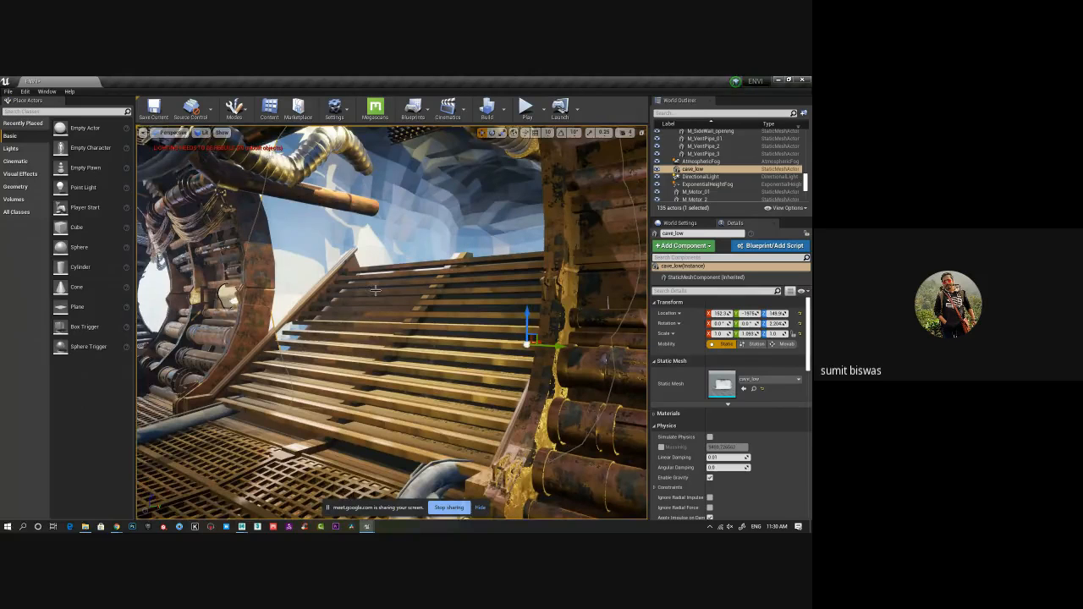
alt+drag(375, 291, 390, 313)
alt+middle_drag(390, 313, 344, 310)
mouse_move(343, 310)
alt+mouse_down()
mouse_move(420, 317)
mouse_move(398, 310)
mouse_move(409, 327)
mouse_move(336, 305)
alt+mouse_up()
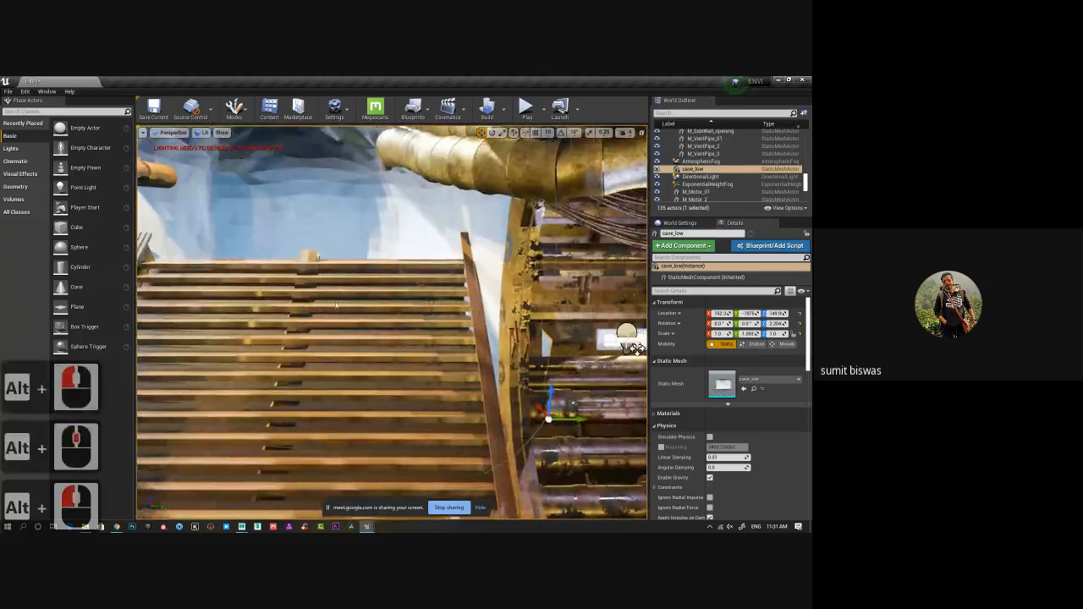
alt+middle_drag(336, 306, 290, 304)
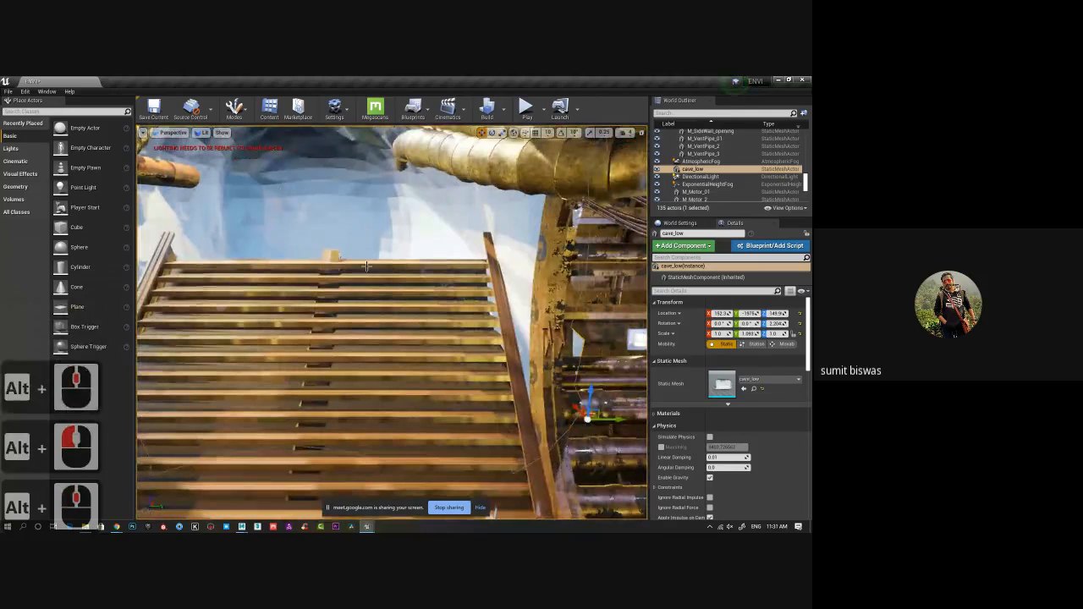
mouse_move(367, 267)
alt+mouse_down()
mouse_move(358, 259)
mouse_move(356, 273)
alt+mouse_up()
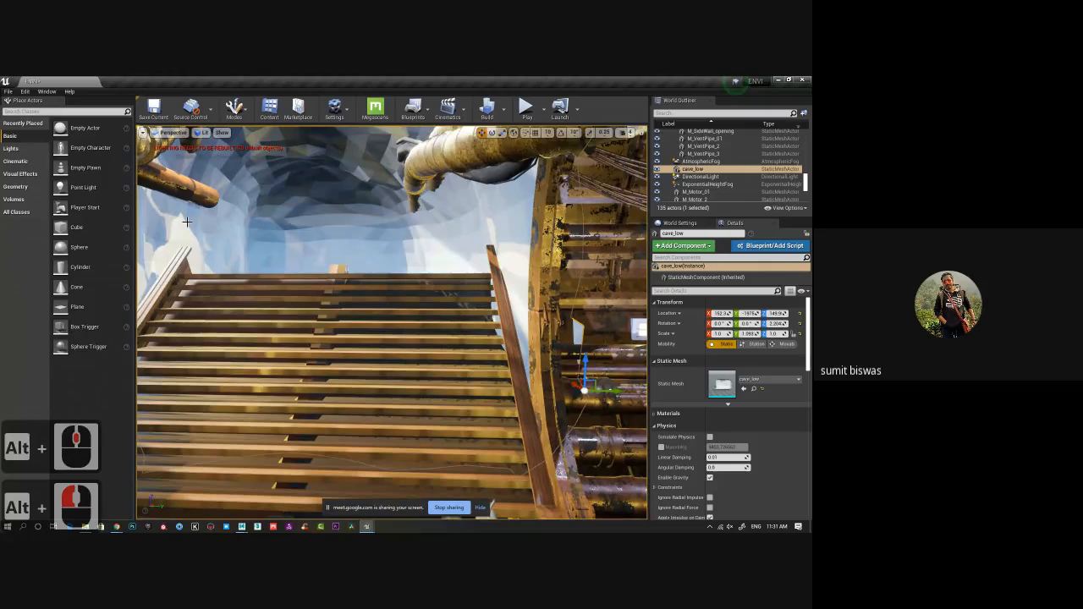
click(239, 86)
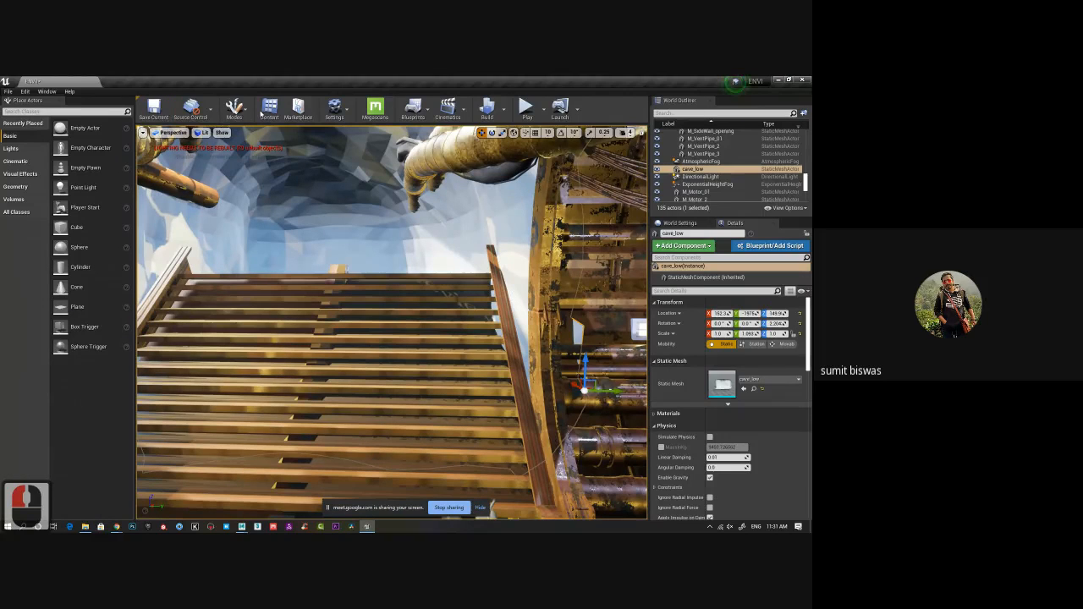
Dock the Content Browser as a tab beside the level and save all modified content
click(45, 102)
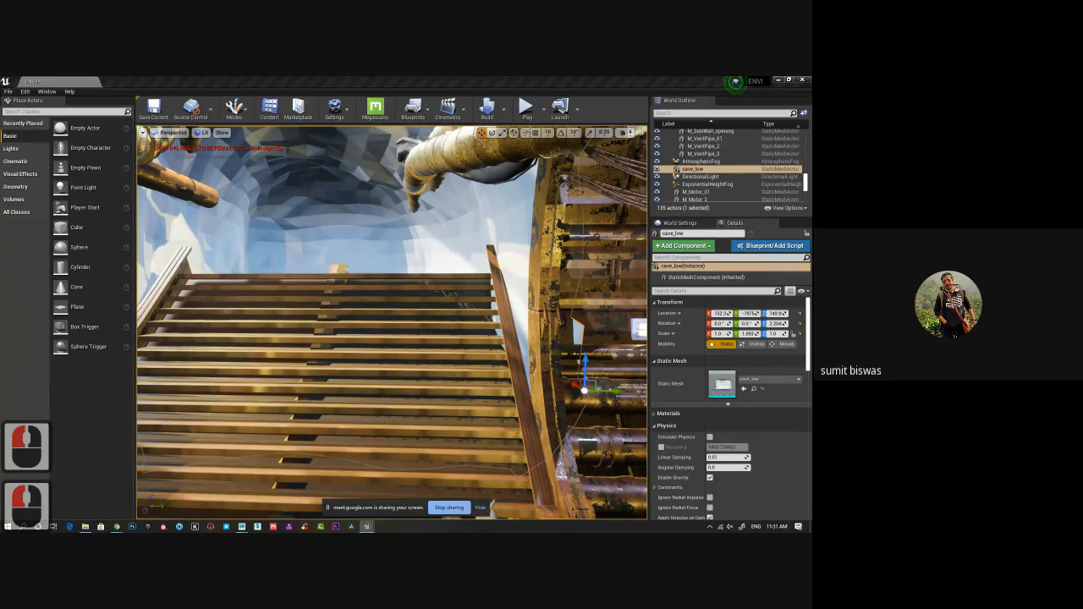
drag(46, 101, 300, 80)
click(104, 95)
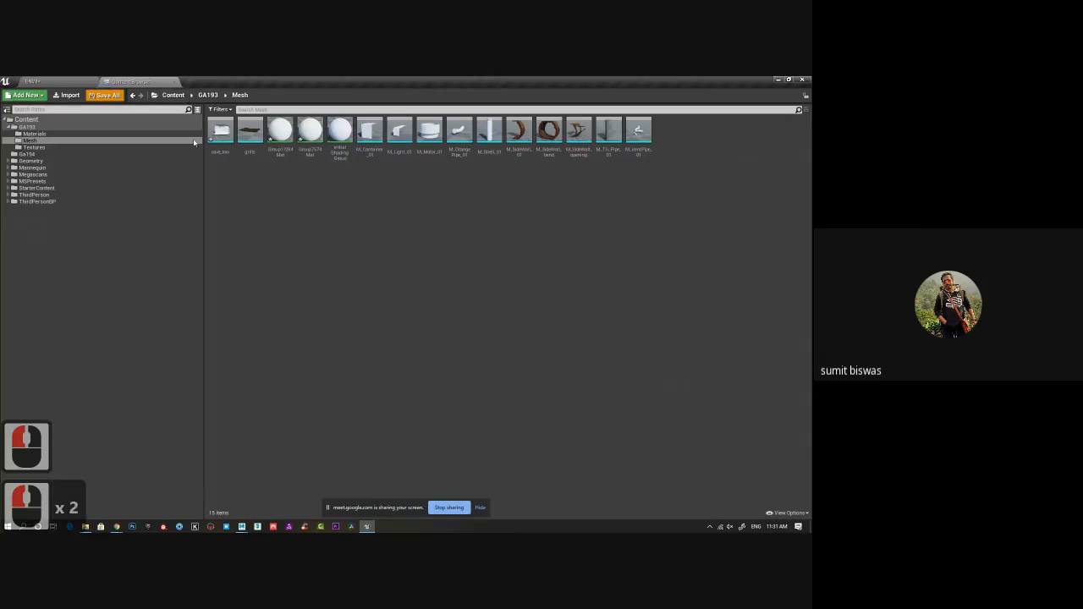
click(482, 380)
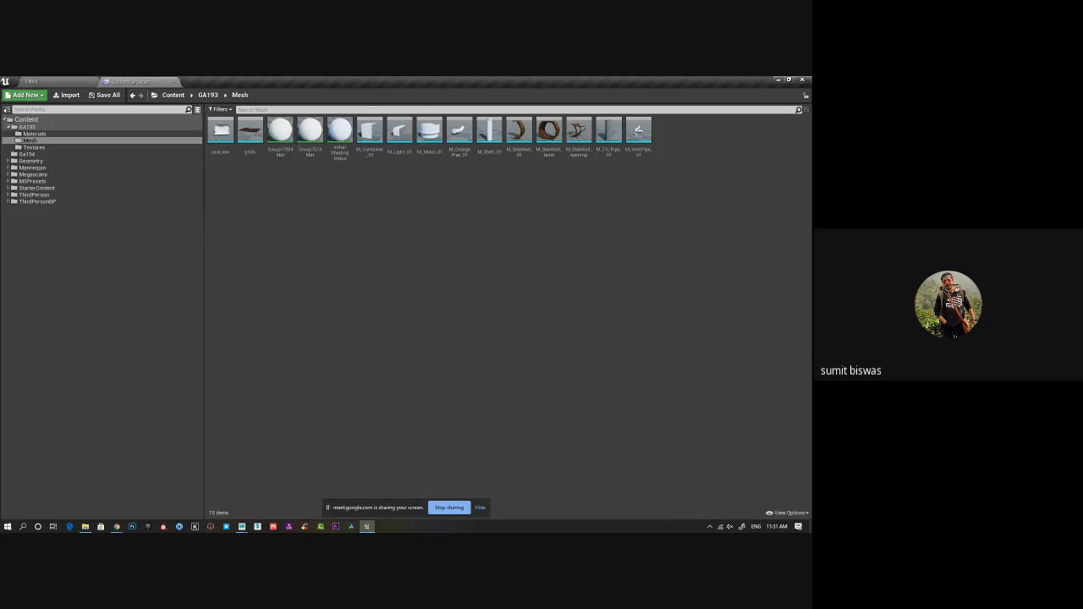
Switch to Quixel Bridge and open the Rock category under Surfaces
click(226, 528)
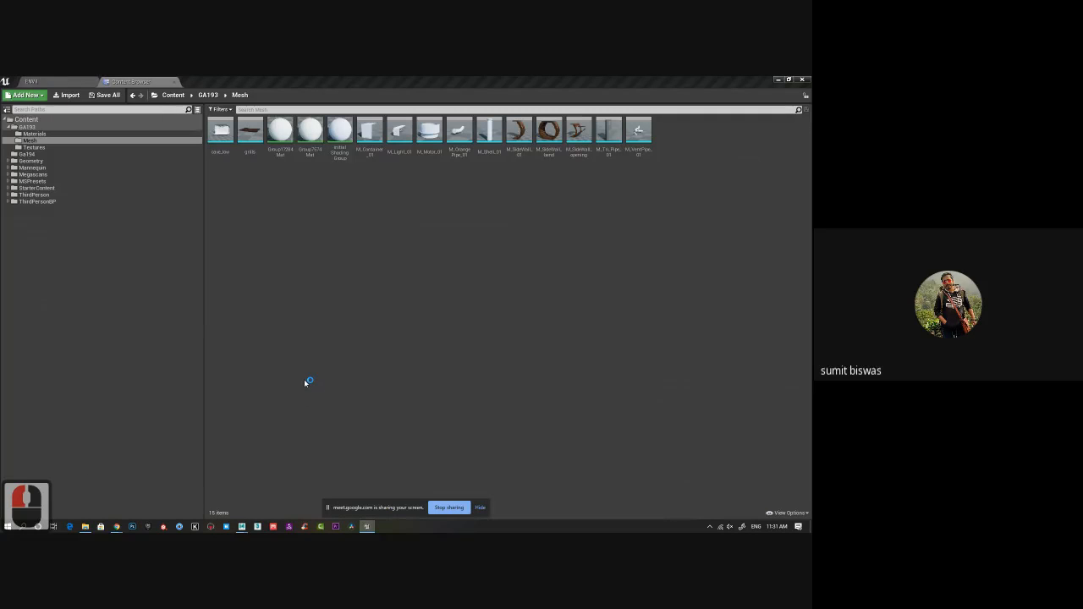
click(507, 338)
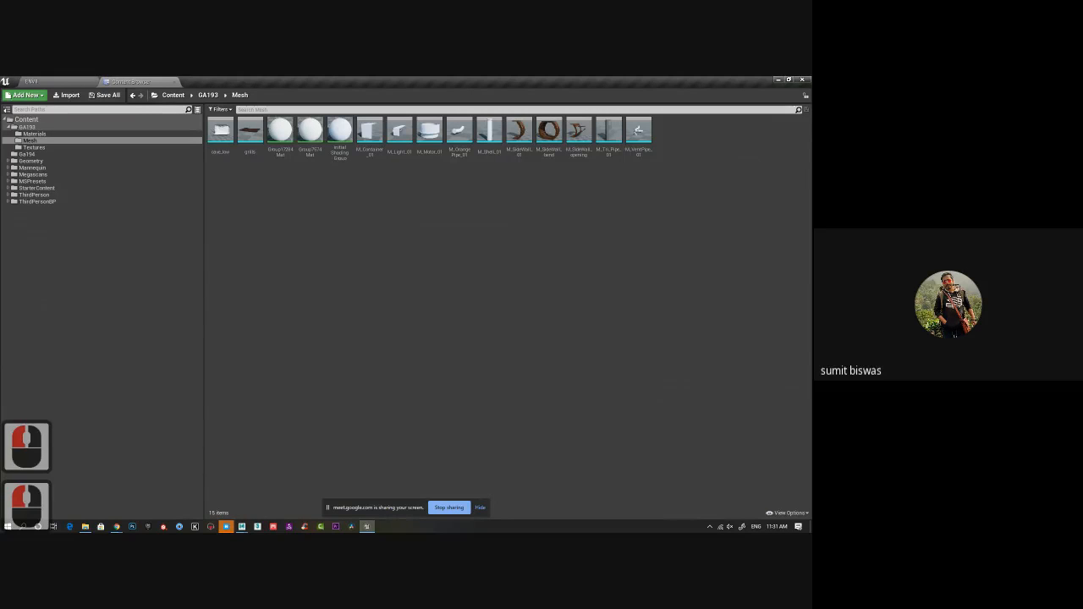
click(226, 527)
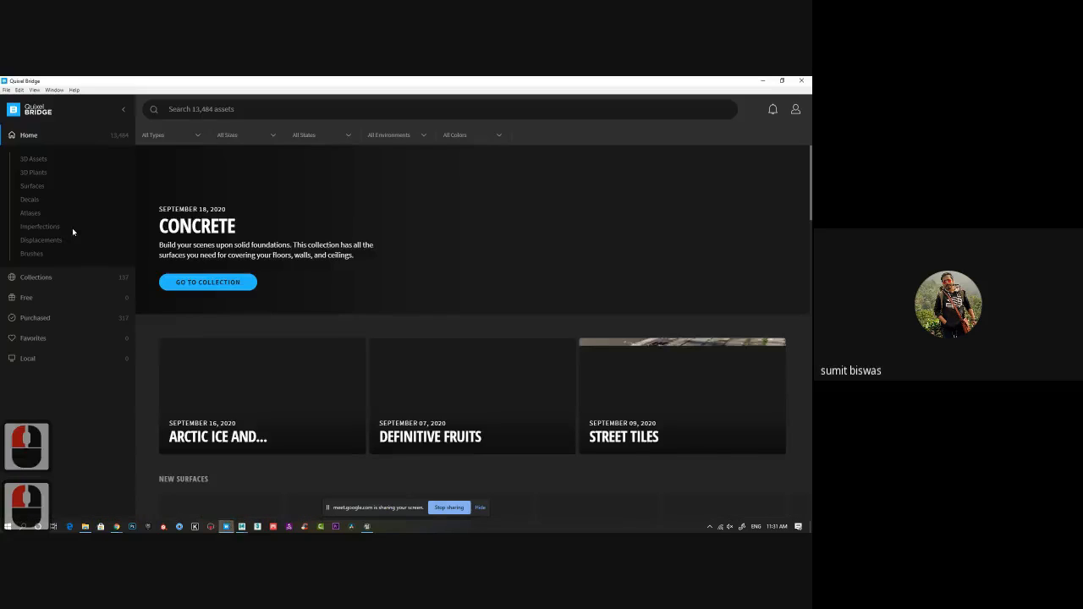
click(34, 185)
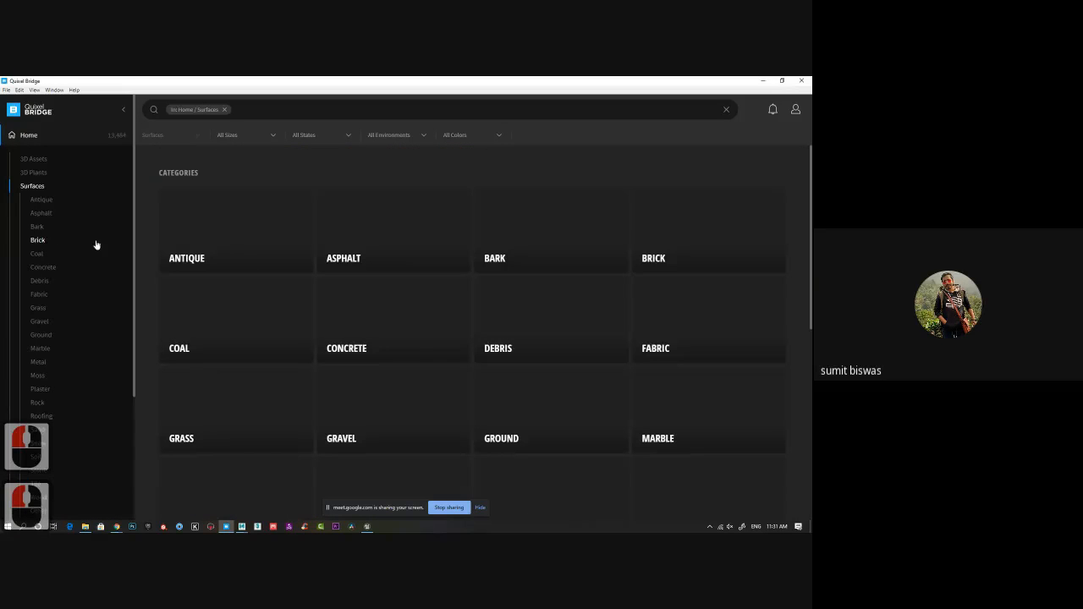
scroll(85, 338, down, 4)
click(37, 233)
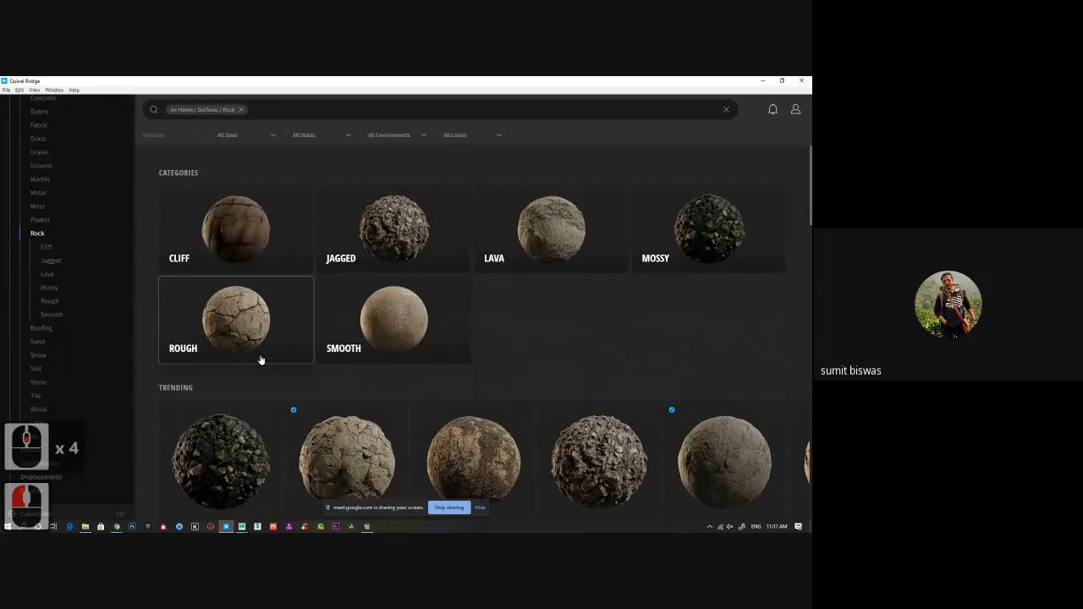
Download the Layered Rock Cliff 2x2 M surface and export it to Unreal Engine
scroll(357, 372, down, 5)
scroll(179, 403, down, 4)
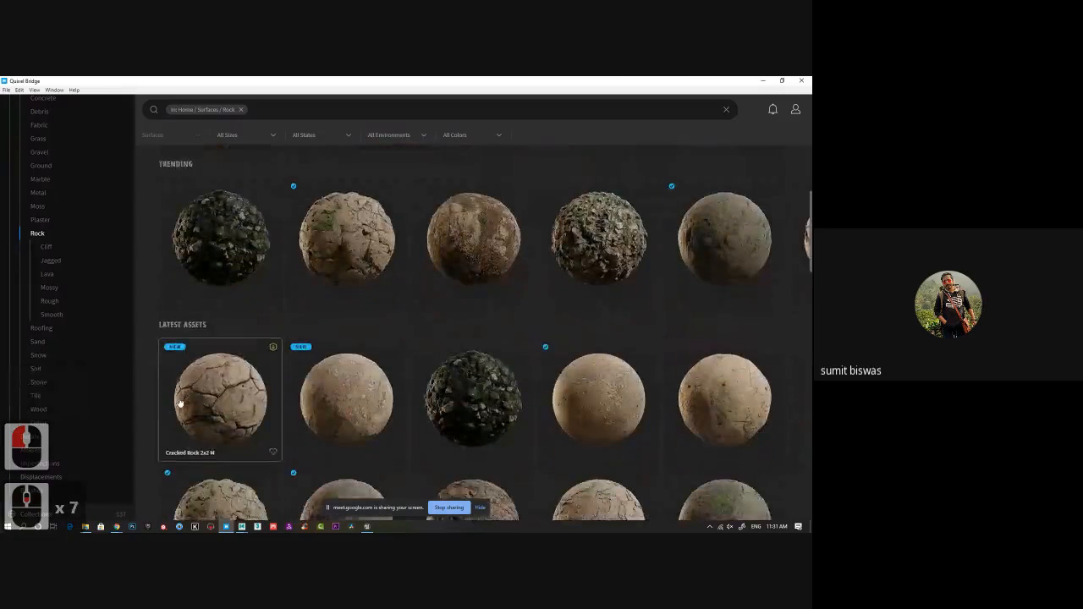
scroll(179, 404, down, 8)
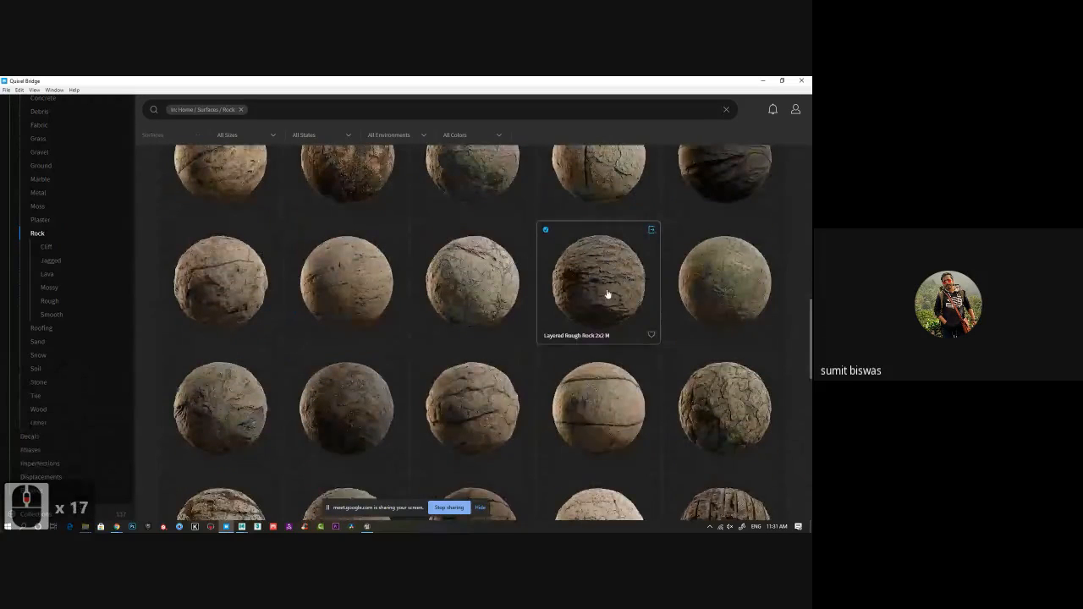
scroll(605, 298, down, 3)
scroll(552, 360, down, 5)
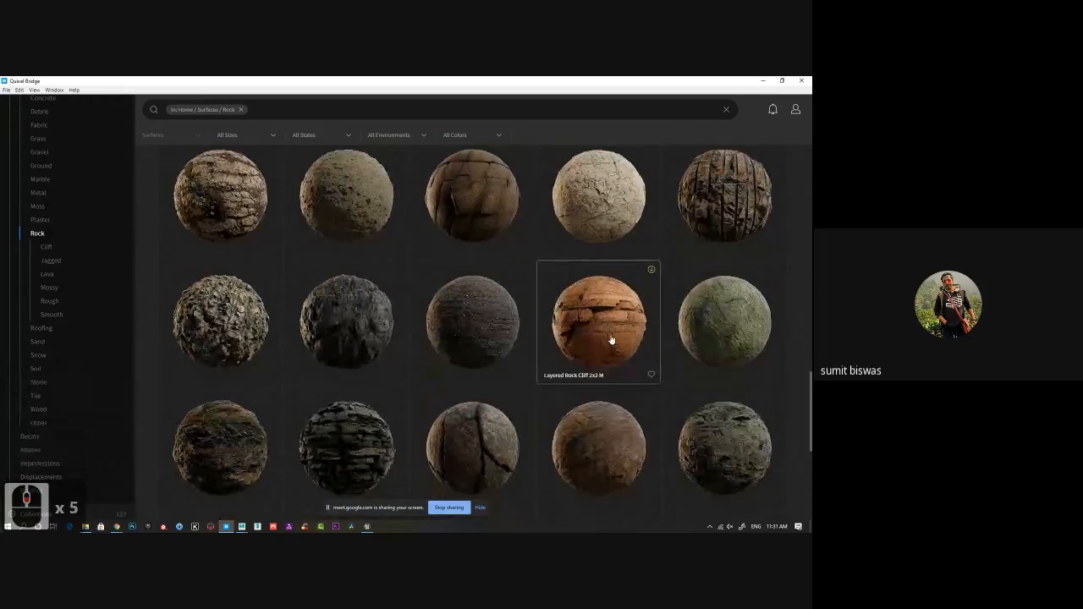
click(611, 339)
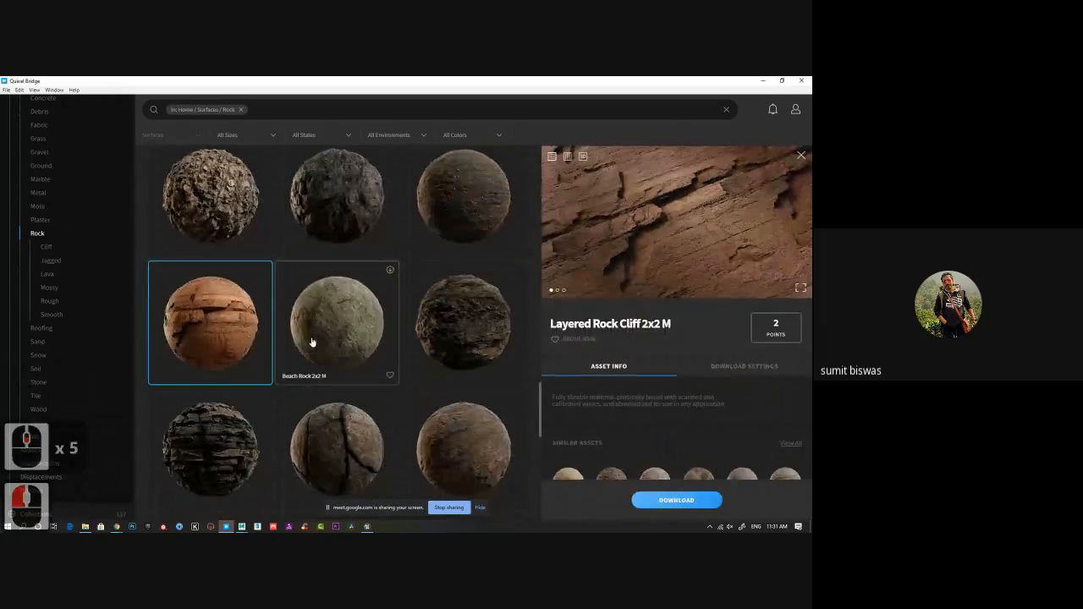
scroll(318, 337, down, 3)
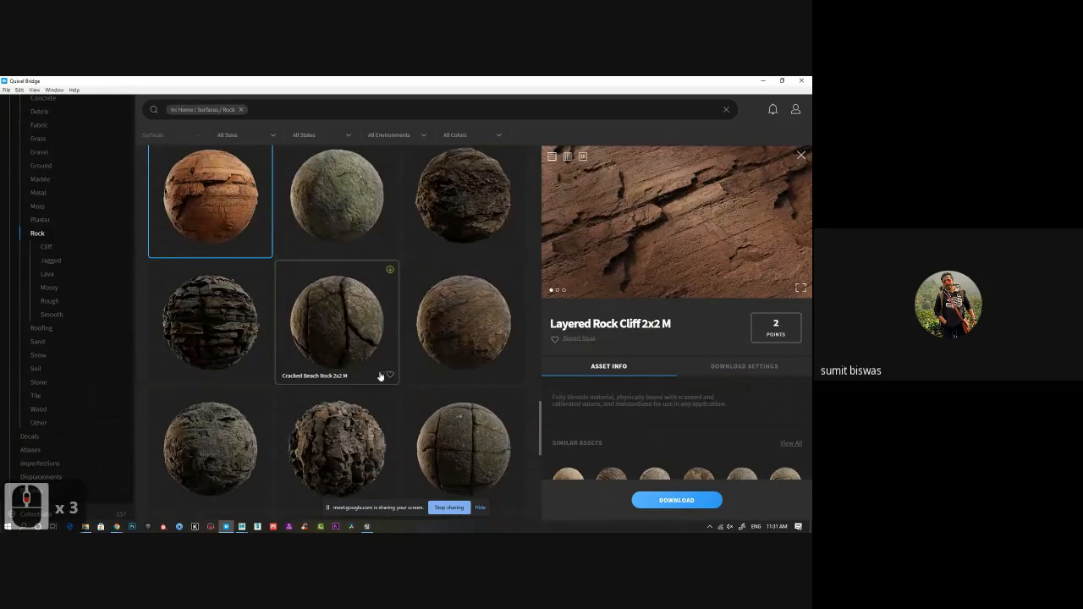
click(677, 500)
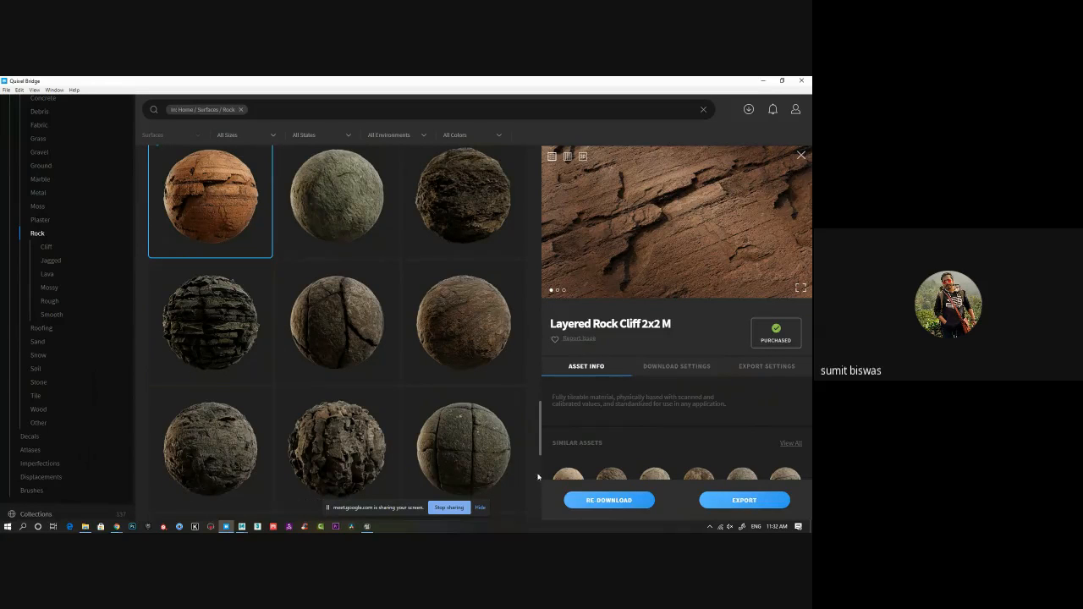
click(744, 501)
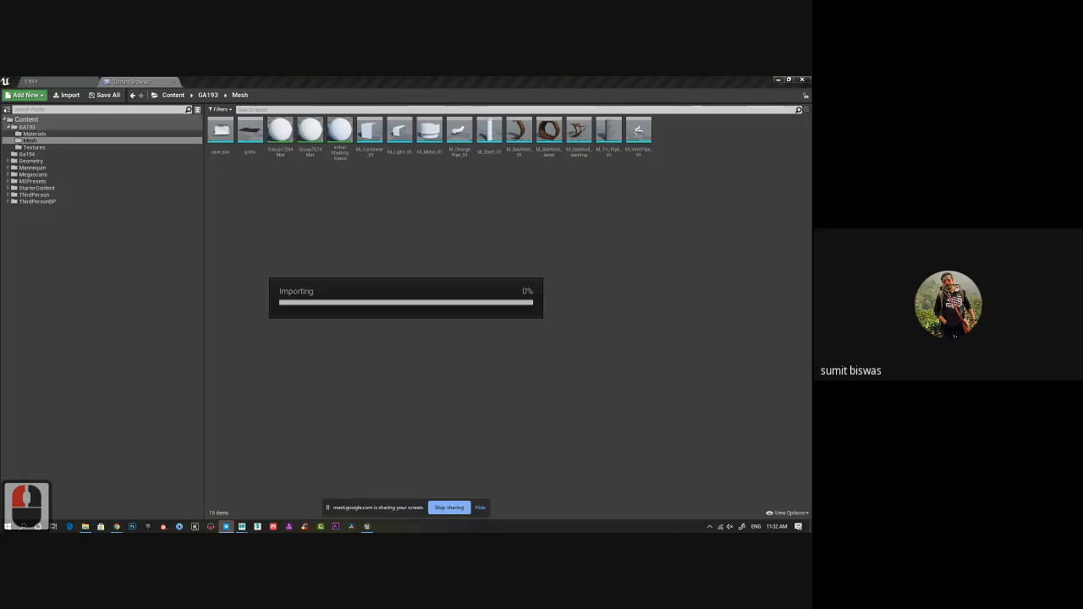
Browse more rock surfaces, previewing Sandy Beach Rock 2x2 M, Icelandic Jagged Rock and Icelandic Volcanic Rock 2x2 M
scroll(507, 314, down, 5)
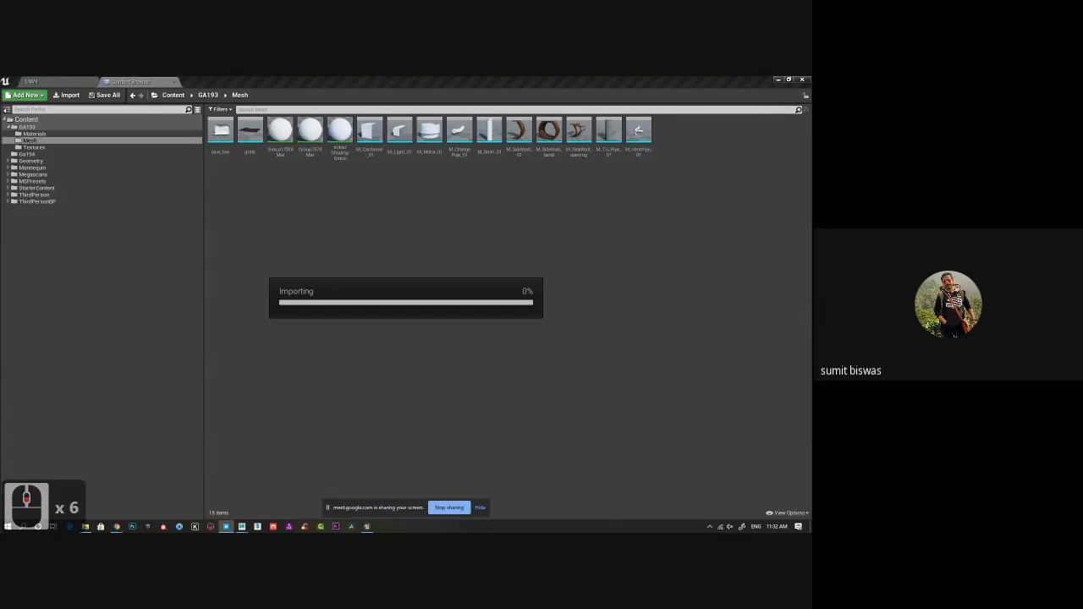
drag(301, 202, 353, 92)
double_click(353, 92)
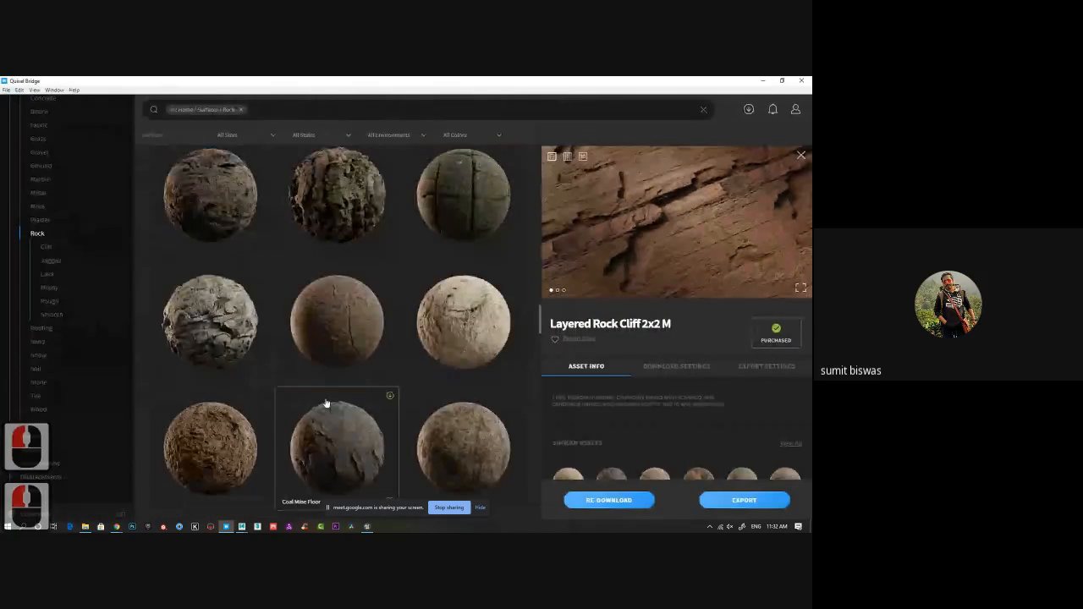
scroll(327, 439, down, 4)
scroll(327, 439, down, 2)
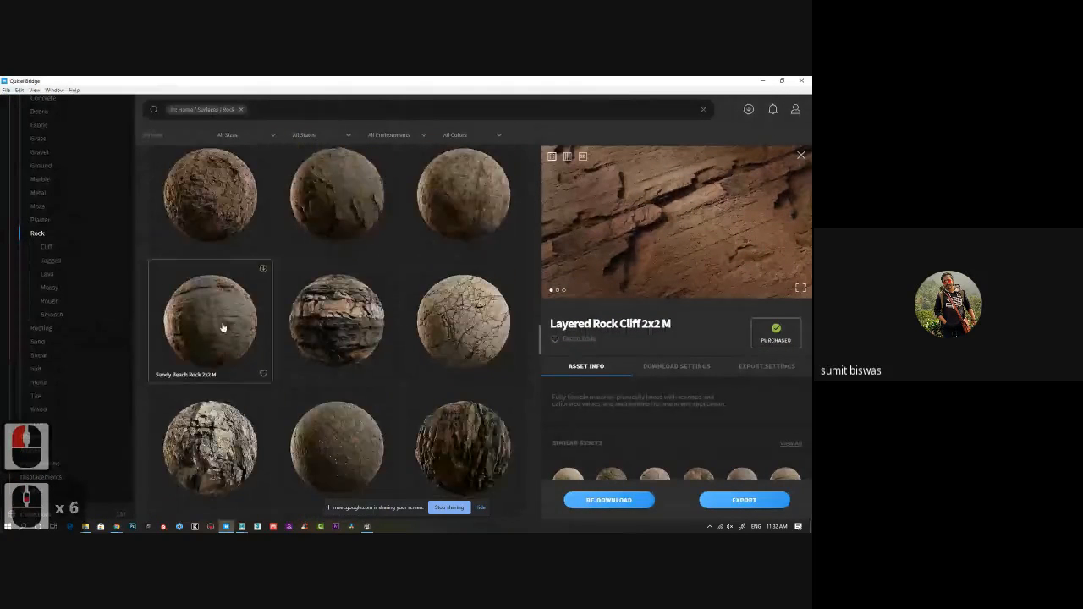
click(223, 327)
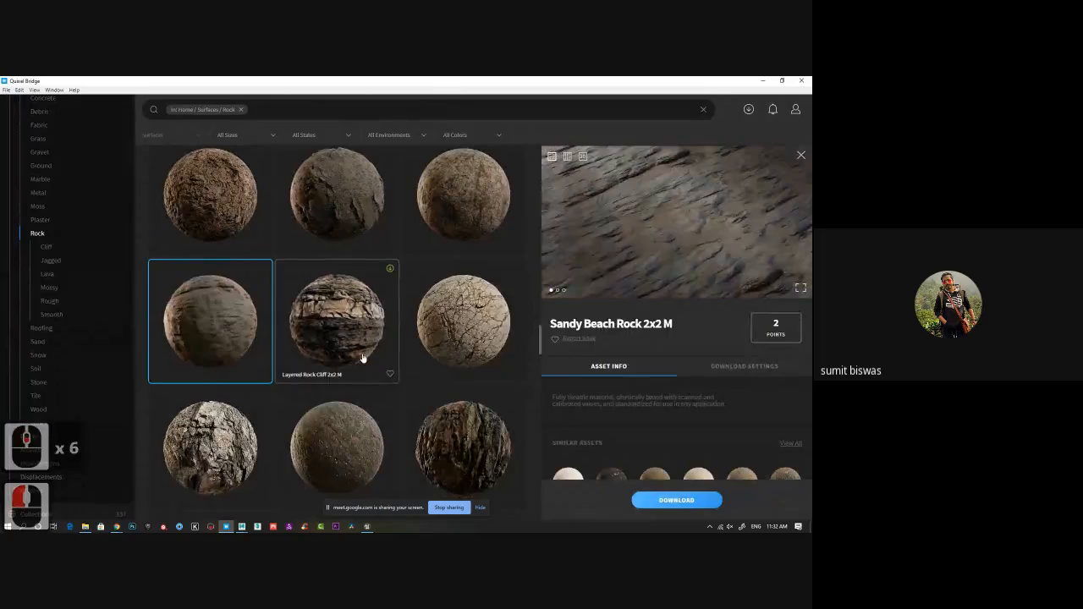
scroll(362, 359, down, 2)
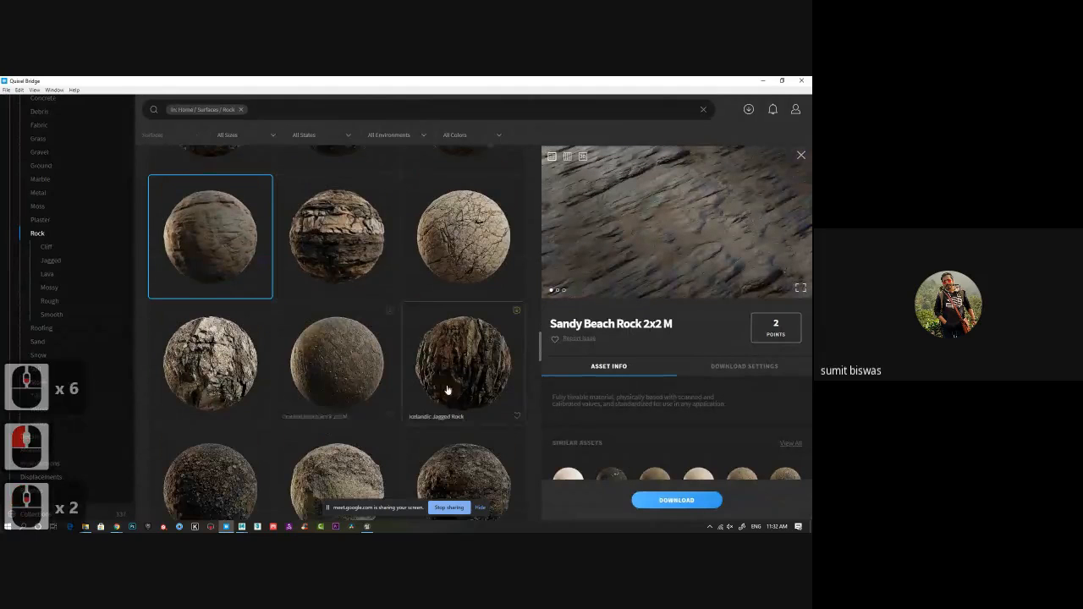
click(449, 380)
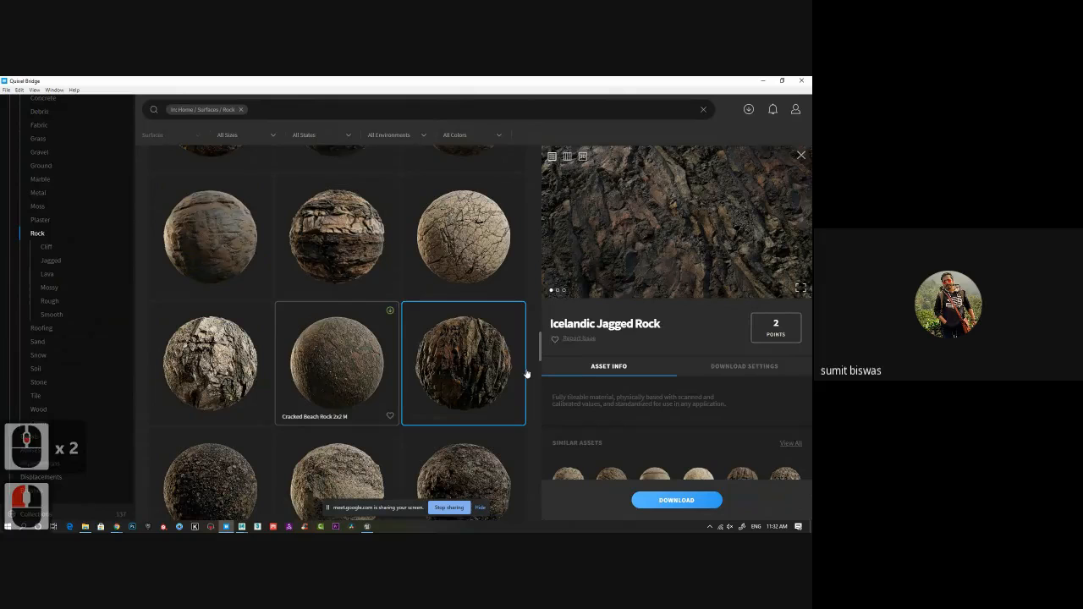
scroll(346, 369, down, 11)
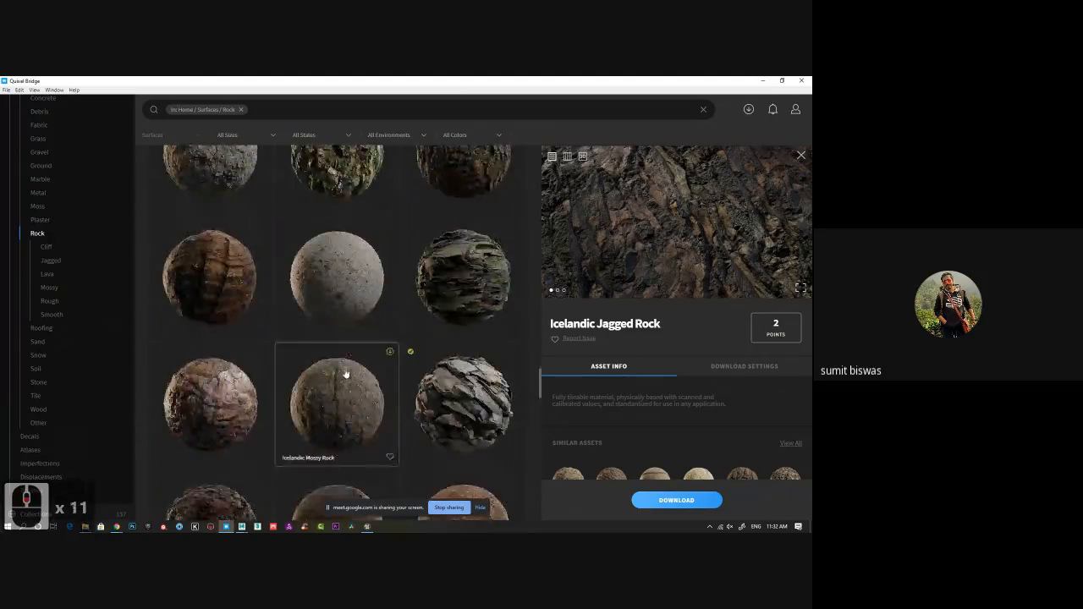
click(212, 279)
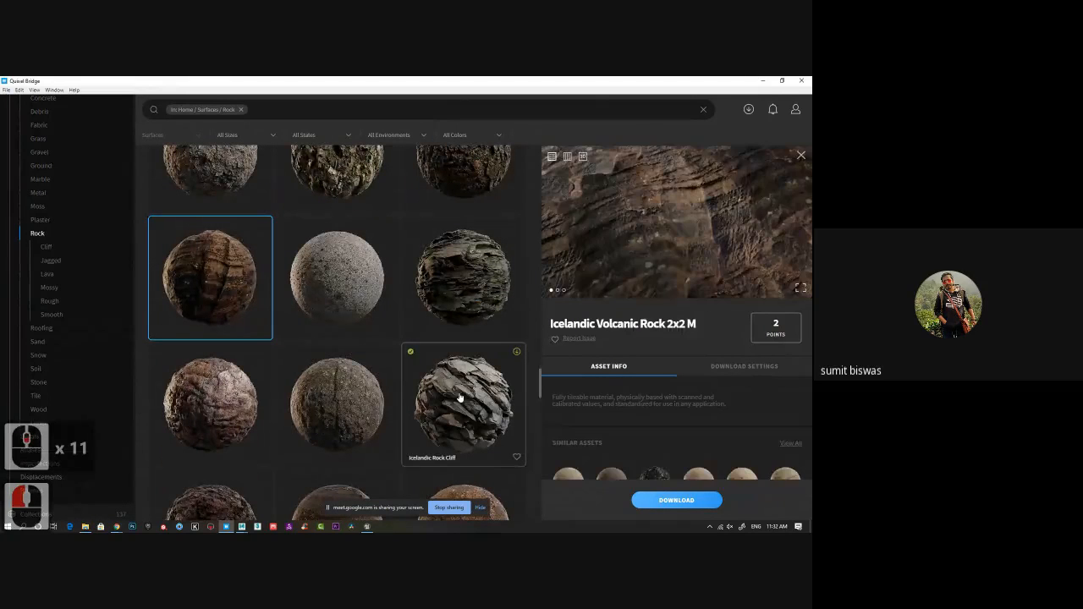
Download the Icelandic Rock Cliff surface, export it to Unreal Engine and return to the Unreal Editor
click(463, 436)
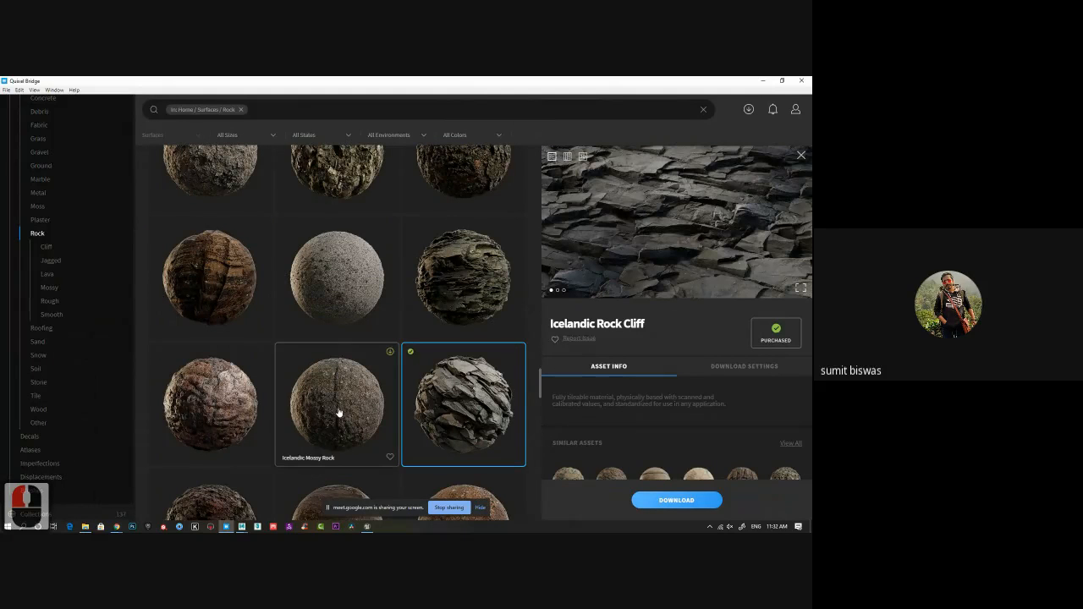
click(682, 500)
click(738, 501)
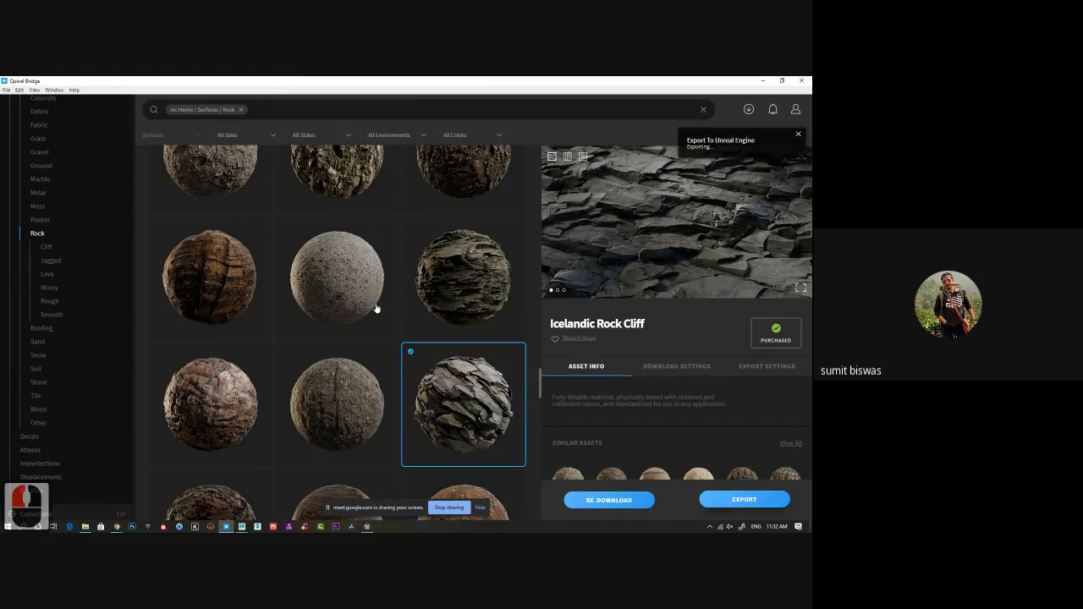
click(763, 82)
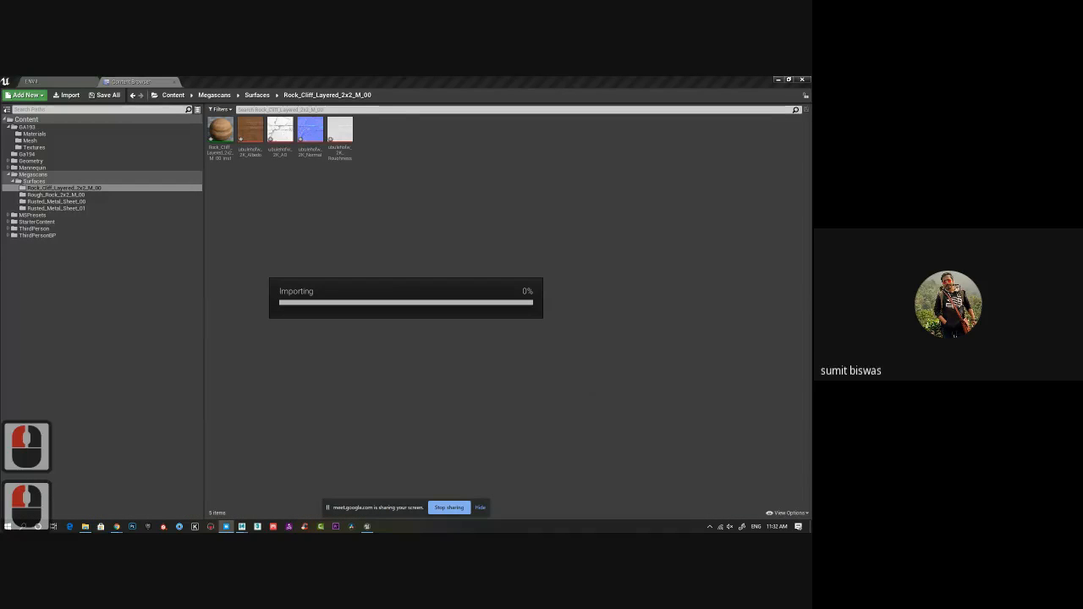
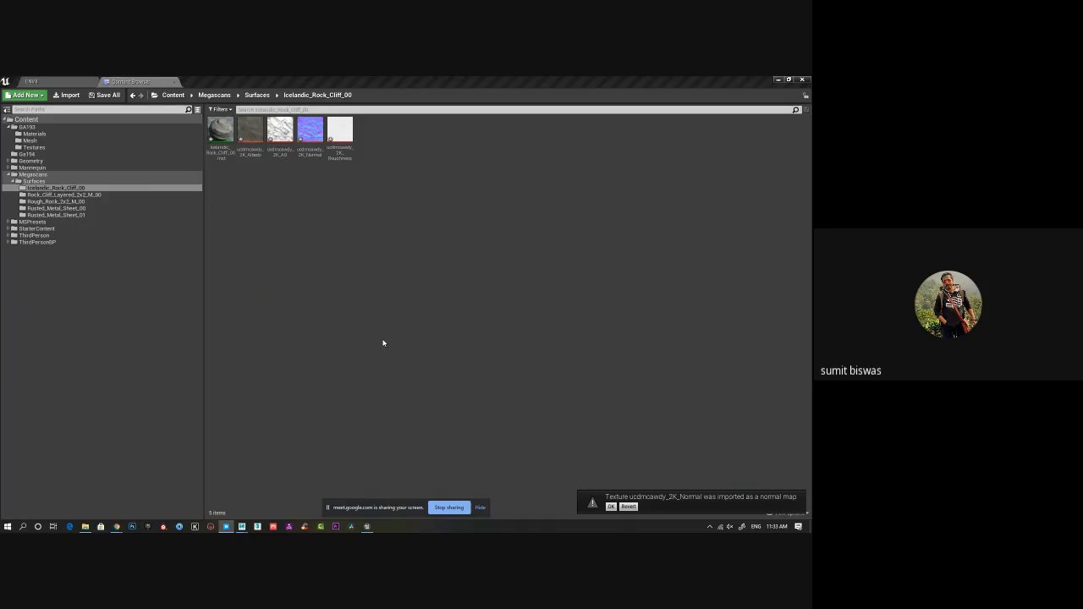
Assign the Icelandic Rock Cliff material instance to both material slots of the cave_low static mesh
click(221, 135)
click(58, 83)
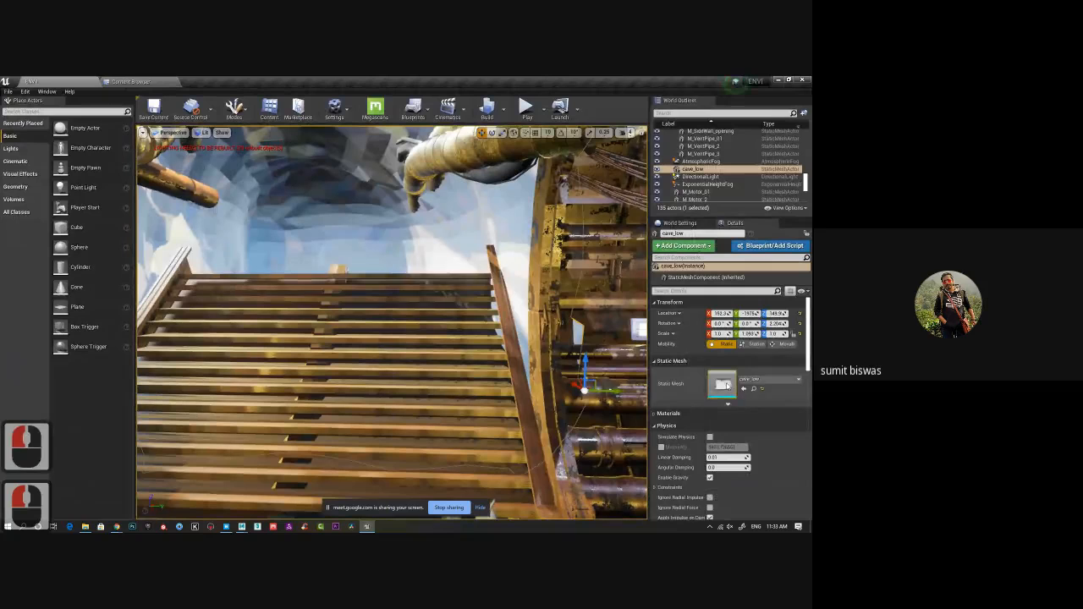
double_click(725, 385)
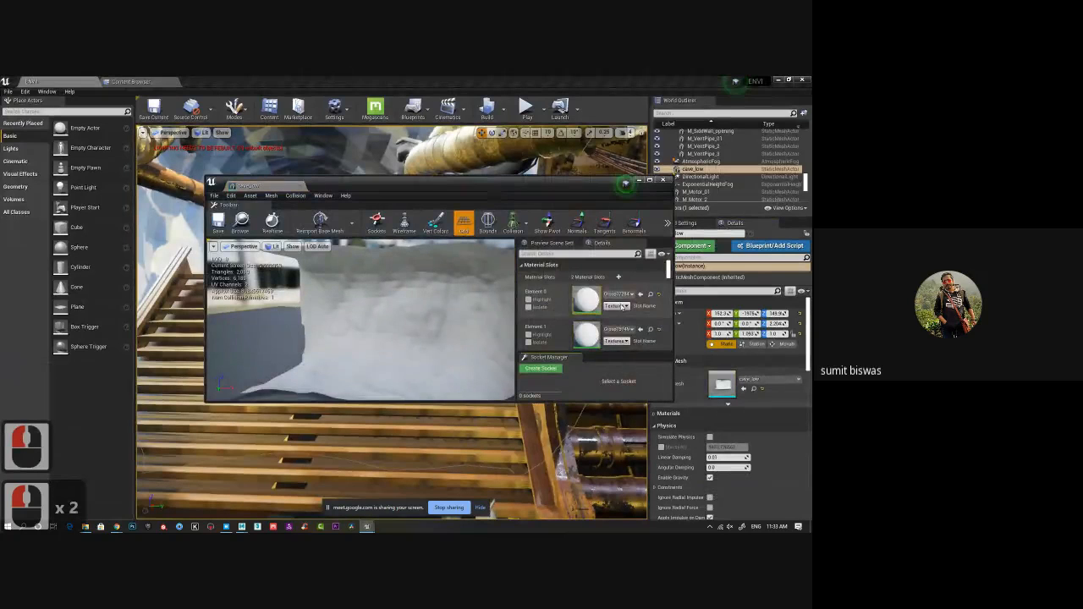
click(641, 295)
click(640, 329)
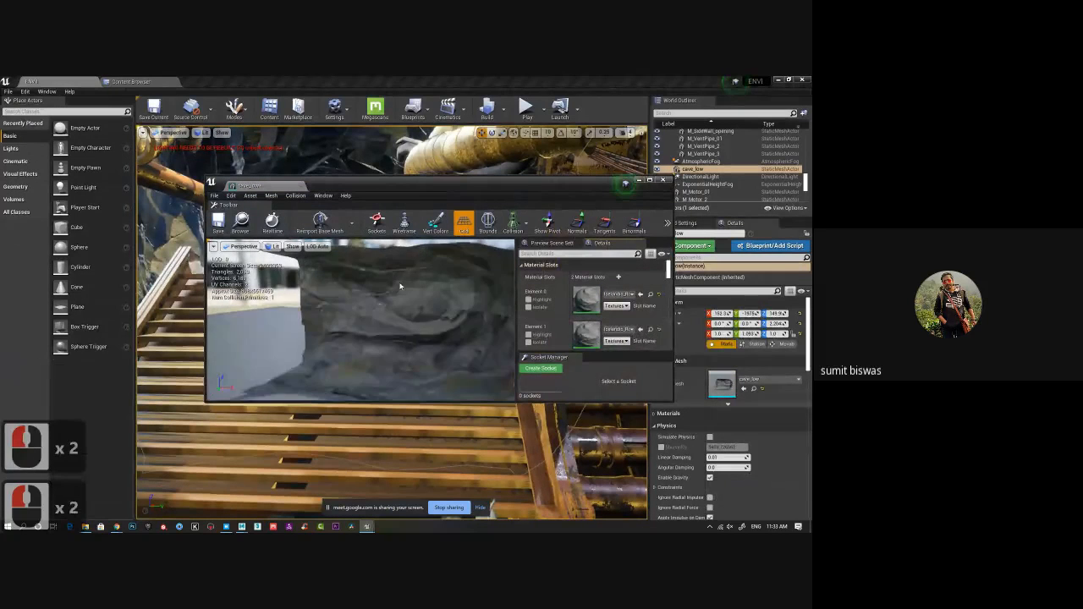
click(666, 182)
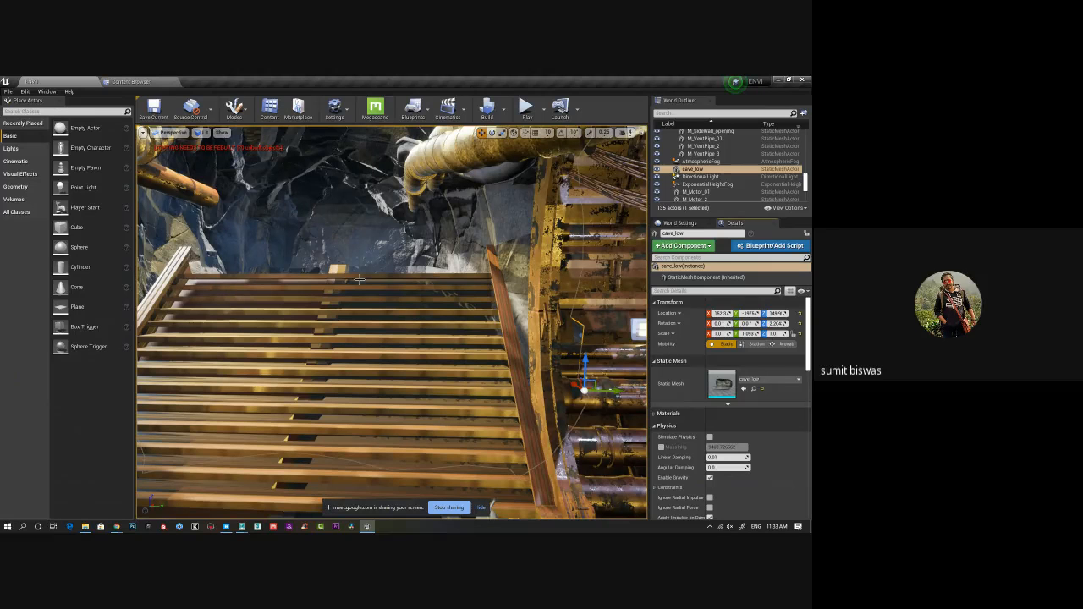
Open the Icelandic_Rock_Cliff_00_inst material instance for editing and save all modified content
click(401, 312)
alt+drag(401, 312, 410, 389)
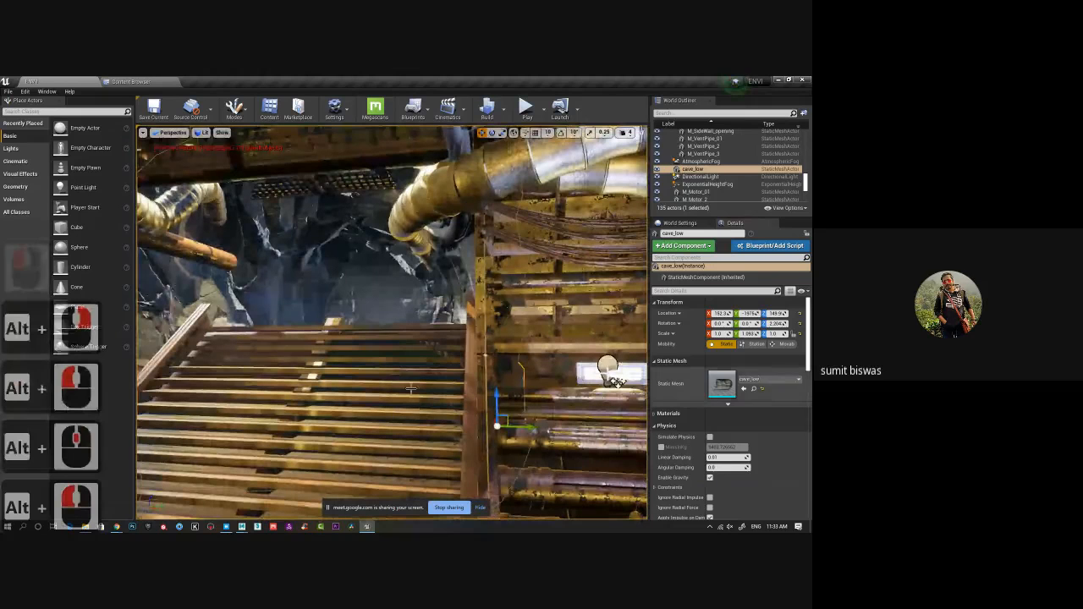
click(131, 81)
double_click(222, 135)
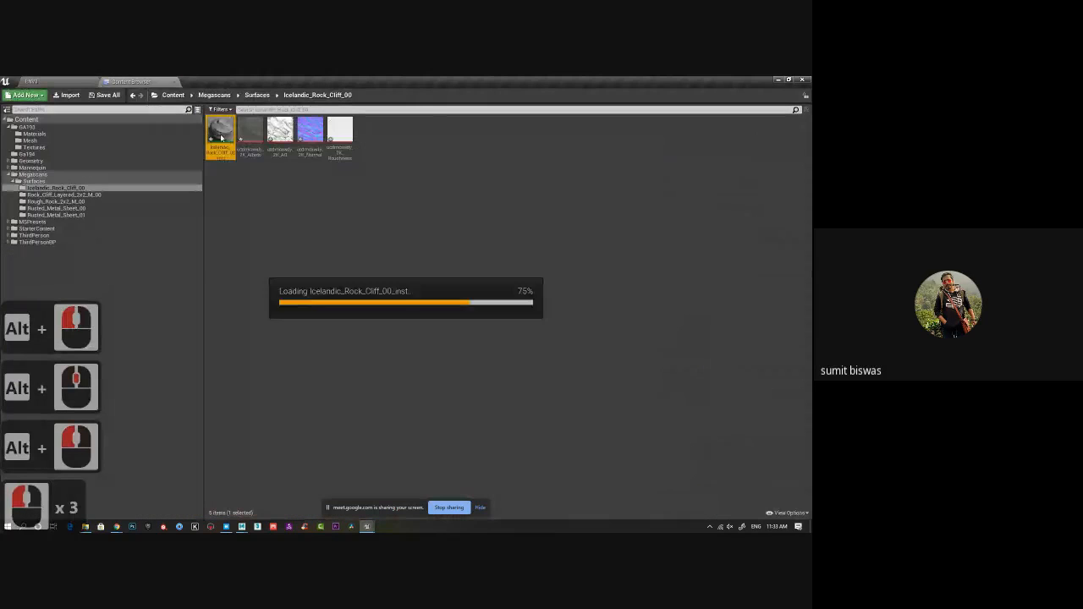
click(107, 95)
click(481, 378)
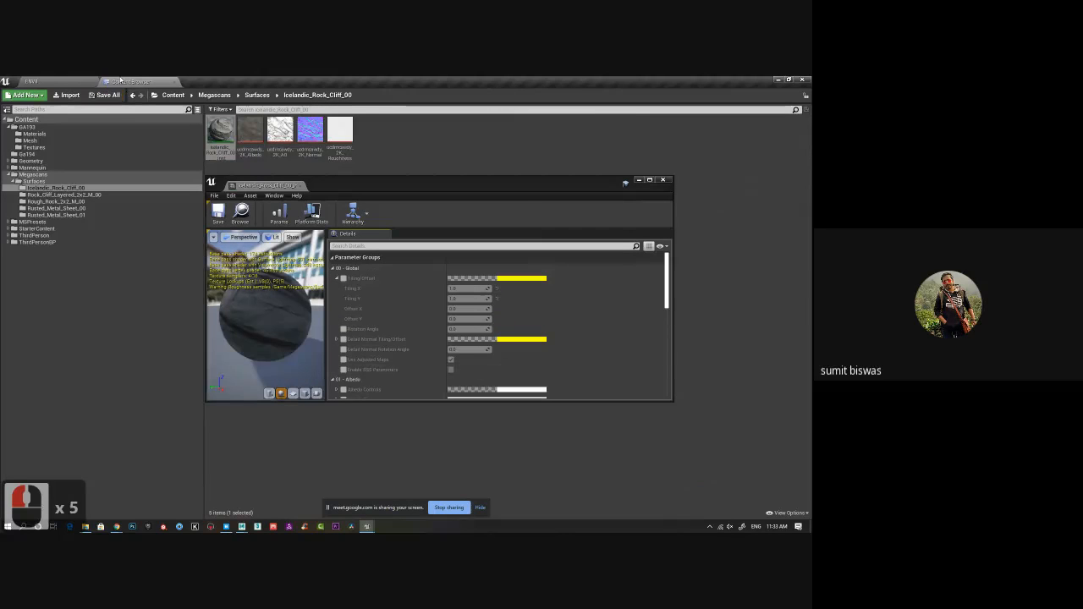
In the level view, enable the Tiling/Offset override on the rock material instance and set Tiling X and Tiling Y to 3
click(73, 84)
drag(380, 186, 549, 172)
click(513, 264)
click(627, 274)
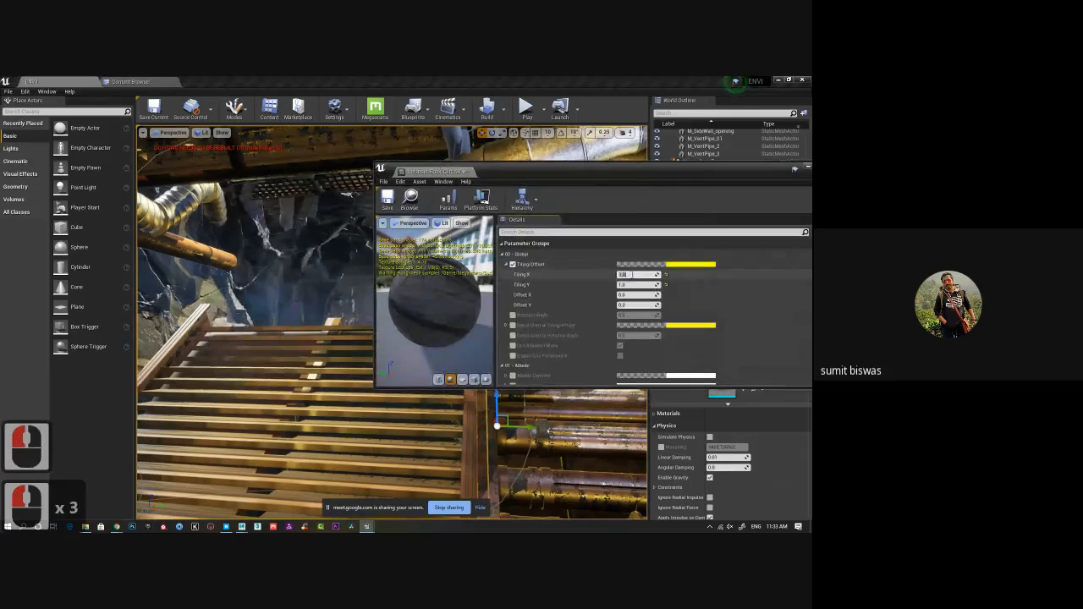
text(3)
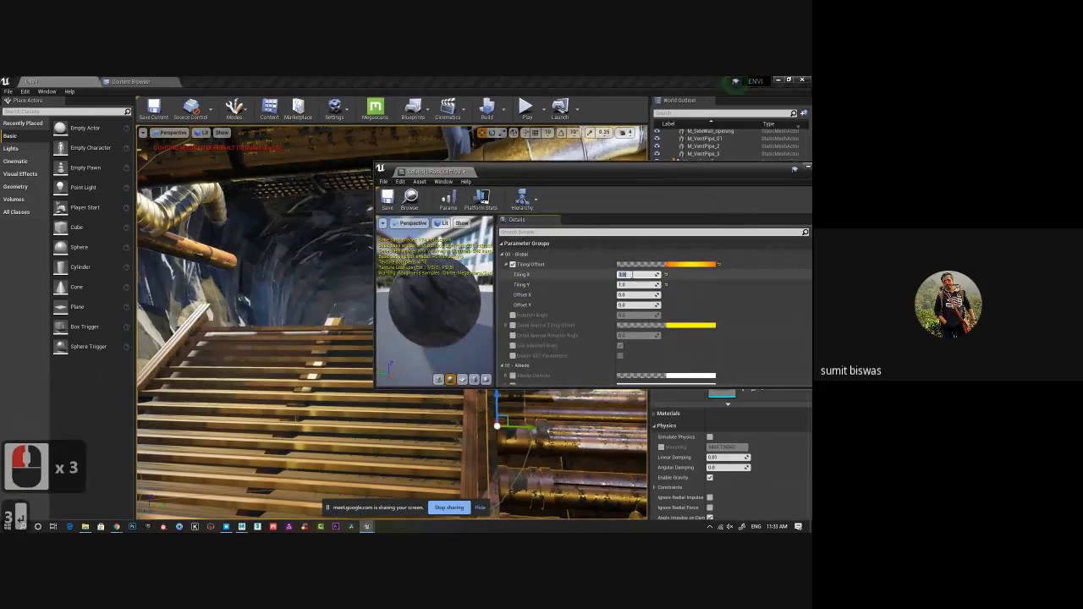
click(631, 284)
text(3)
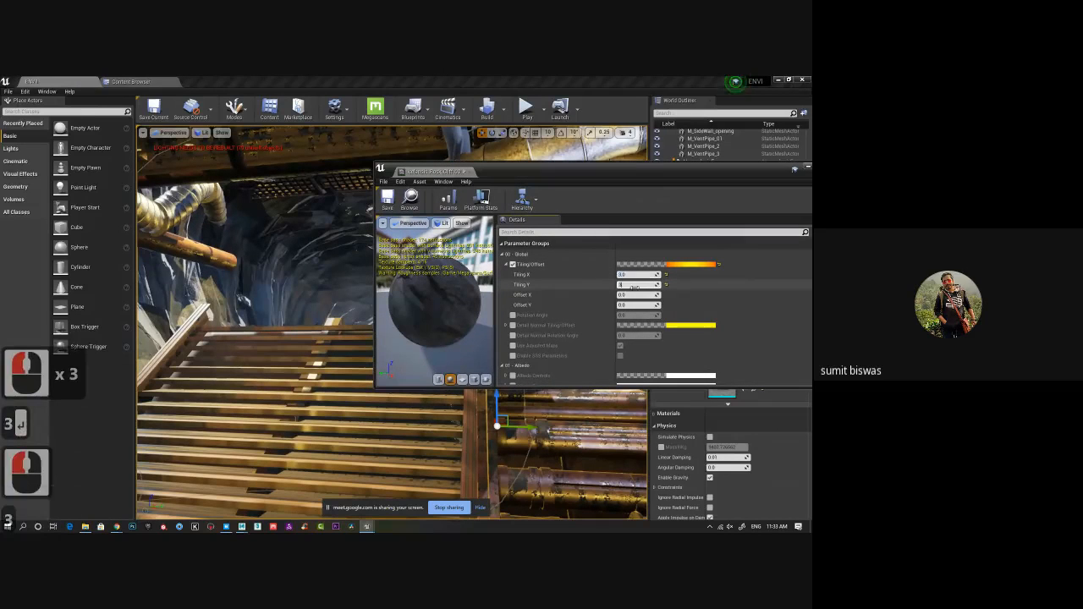
key(Return)
Examine the tiled rock material on the cave mesh from inside and outside the tunnel, around the walkways and pipes
drag(489, 169, 712, 185)
alt+drag(336, 299, 486, 288)
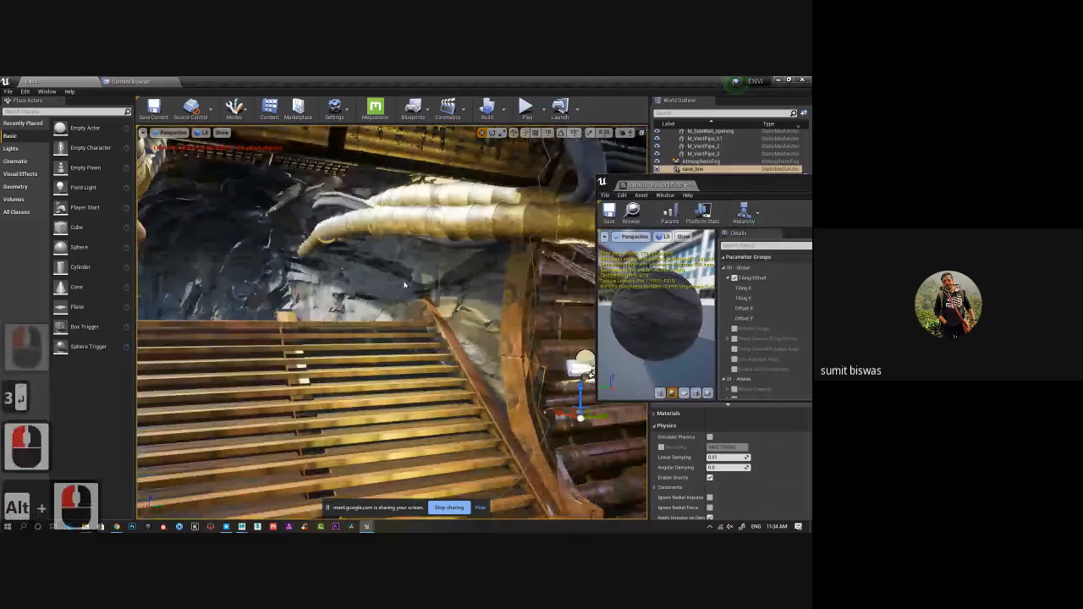
alt+drag(270, 243, 329, 292)
alt+middle_drag(280, 297, 277, 286)
alt+drag(278, 286, 331, 296)
alt+right_drag(332, 296, 342, 283)
alt+middle_drag(342, 283, 333, 278)
alt+drag(333, 278, 330, 288)
alt+right_drag(330, 288, 332, 284)
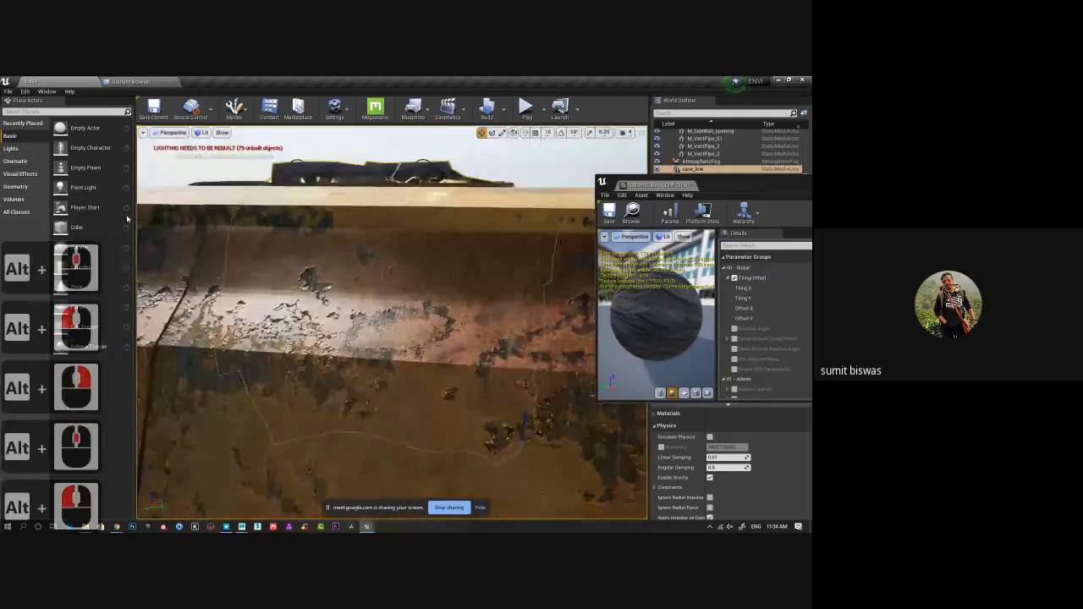
alt+drag(332, 284, 491, 263)
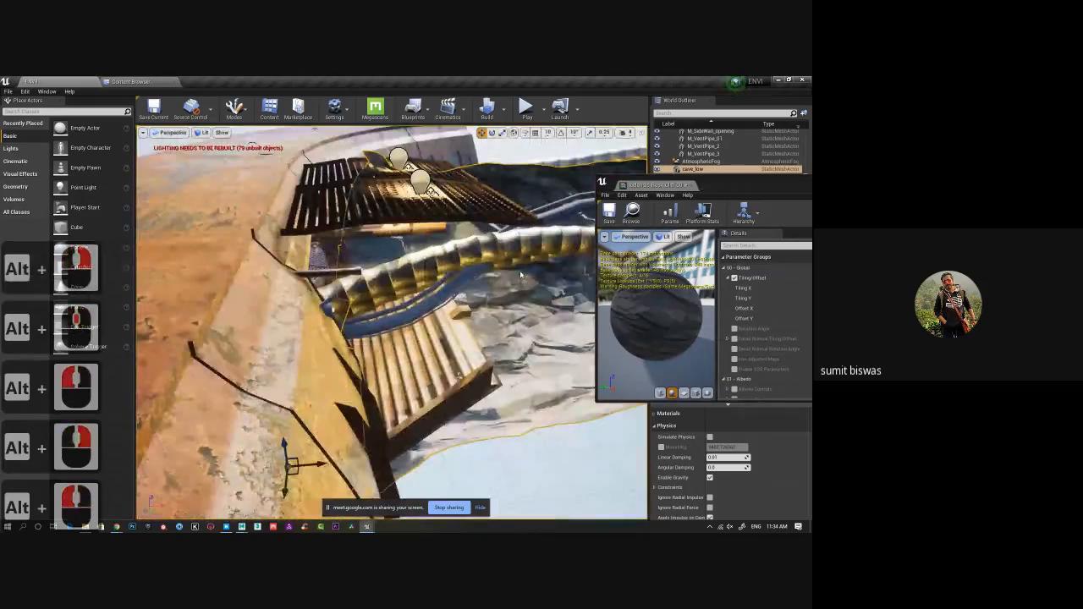
alt+right_drag(520, 274, 511, 325)
alt+middle_drag(511, 325, 455, 322)
drag(756, 187, 620, 187)
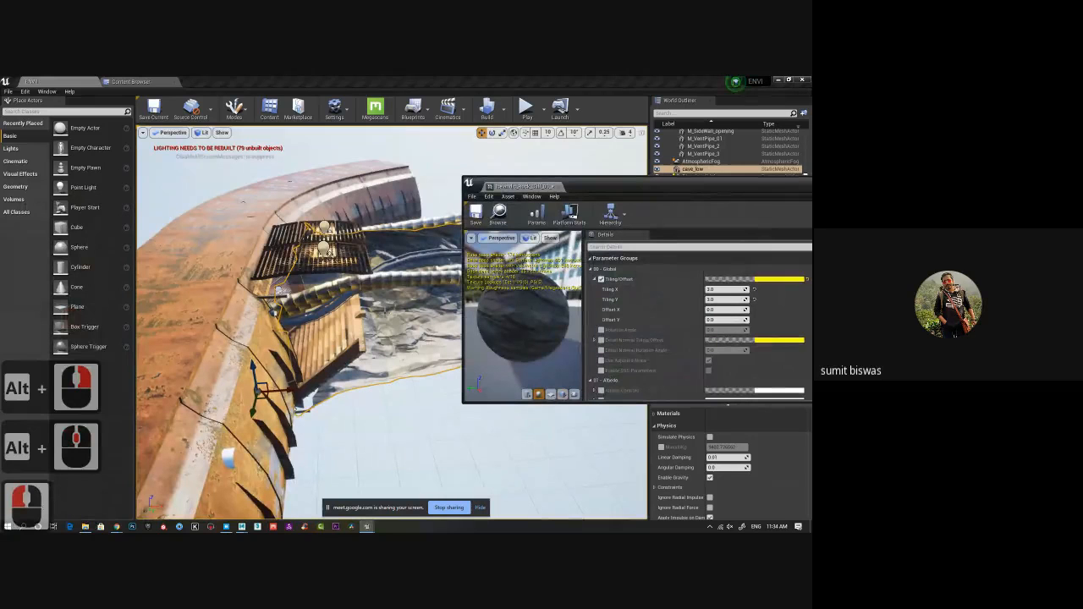
alt+drag(399, 364, 289, 332)
alt+scroll(273, 338, down, 8)
alt+right_drag(290, 332, 320, 347)
alt+middle_drag(320, 347, 348, 403)
alt+drag(348, 404, 349, 301)
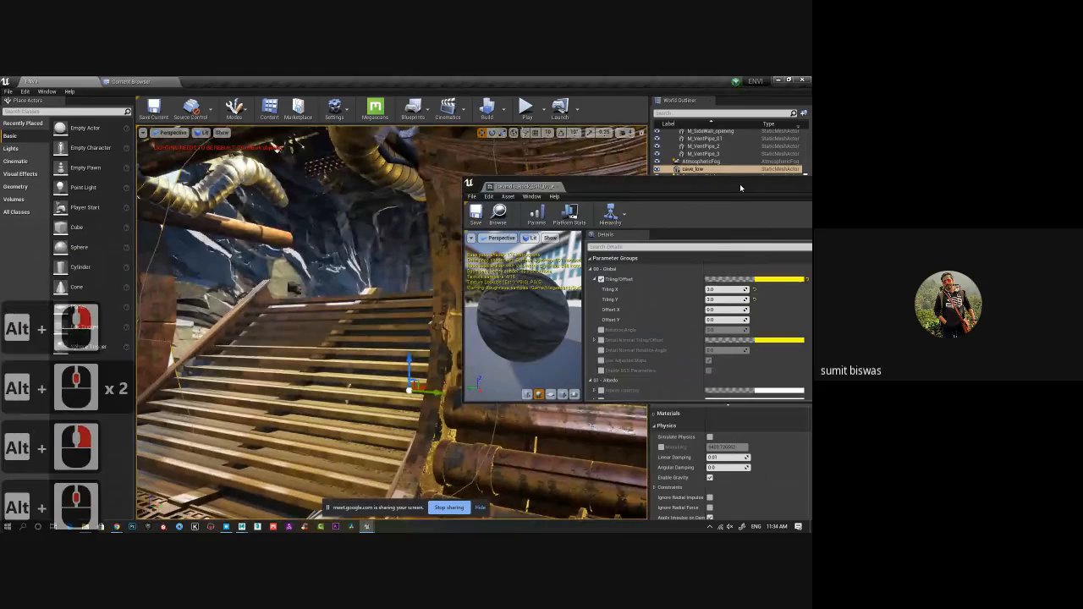
Close the material instance editor and switch to Quixel Bridge to browse the Rock category of 3D Assets
drag(741, 188, 519, 206)
click(709, 198)
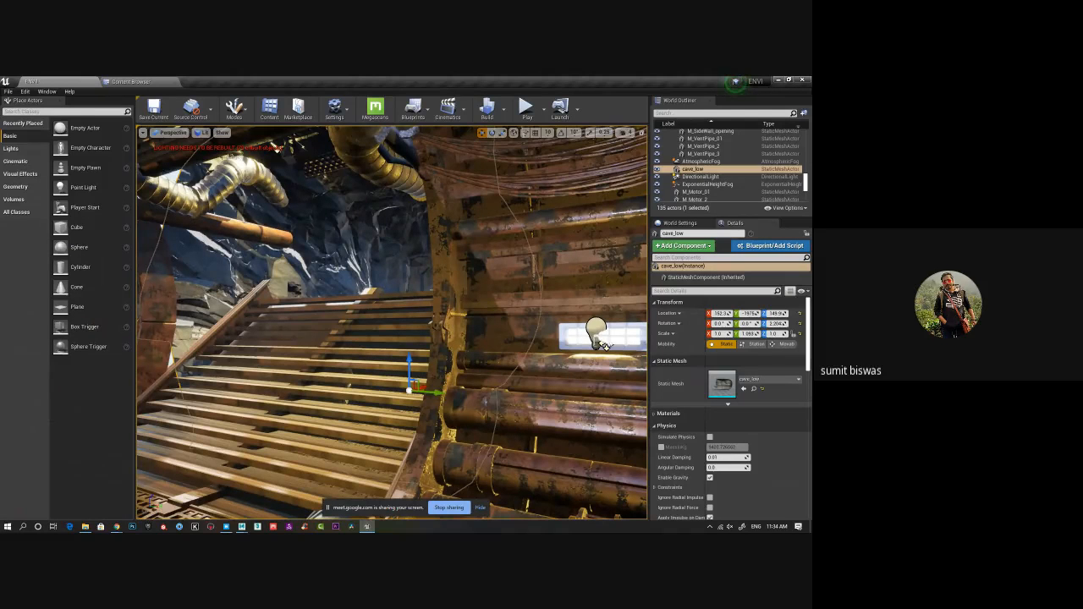
click(226, 526)
scroll(85, 254, up, 7)
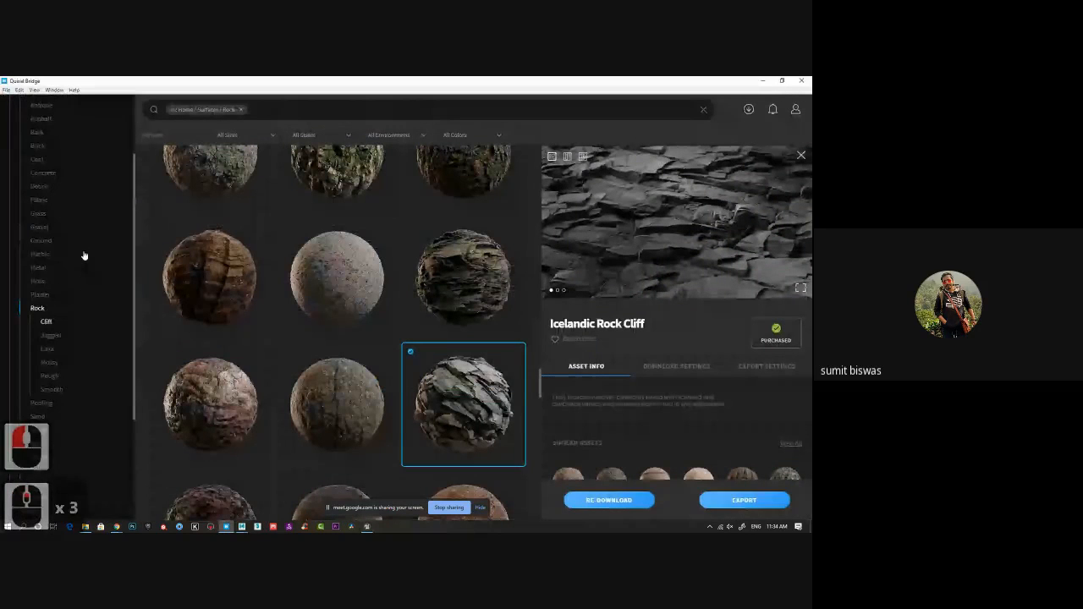
click(34, 159)
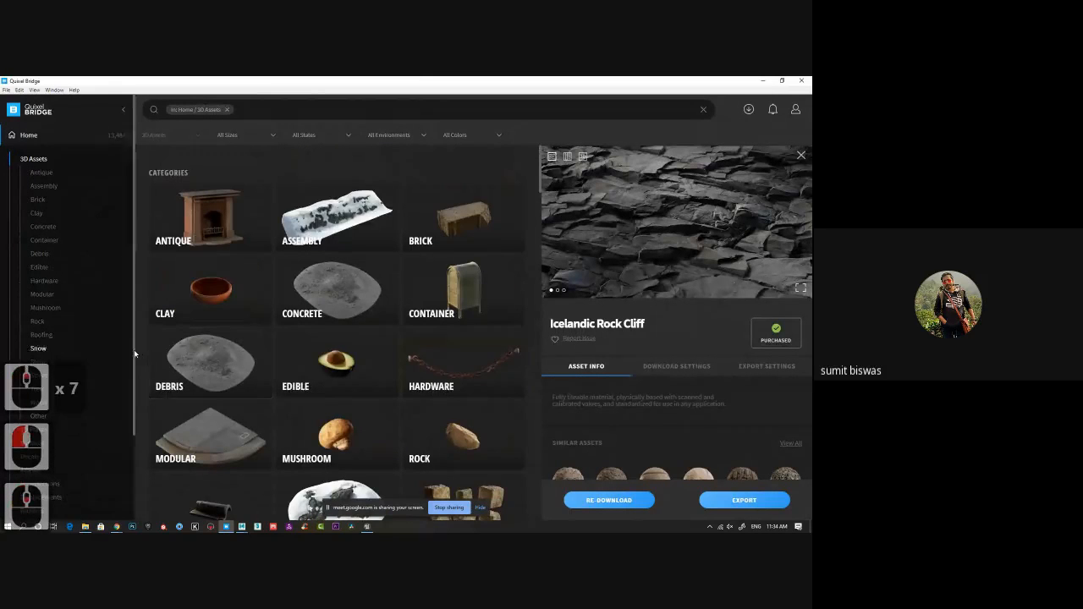
scroll(134, 348, down, 3)
scroll(190, 350, down, 2)
click(449, 364)
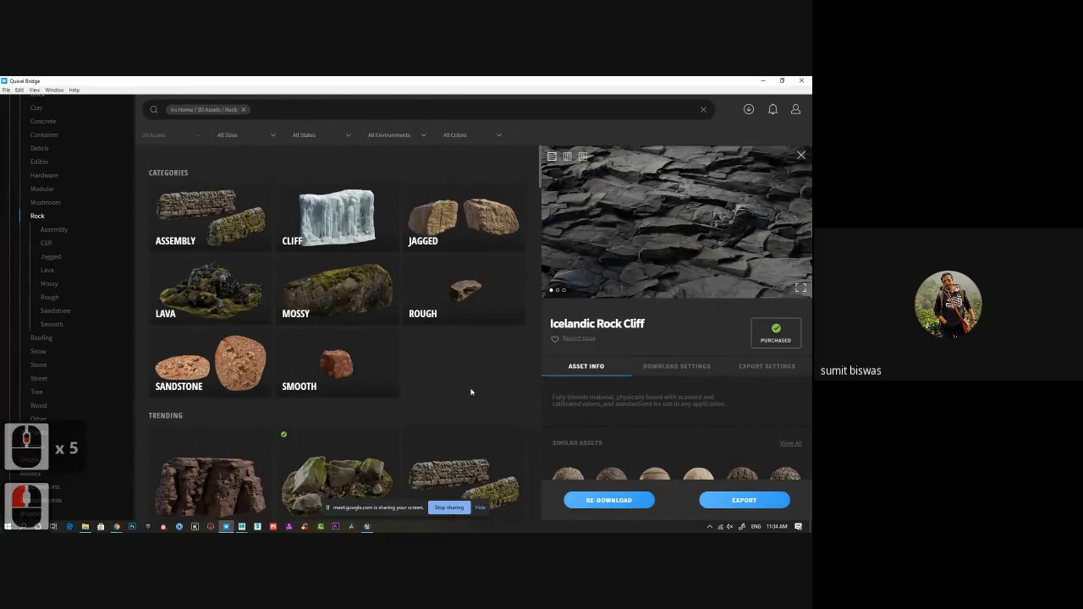
Select the trending Quarry Cliff 3D asset and start downloading it
scroll(392, 327, down, 2)
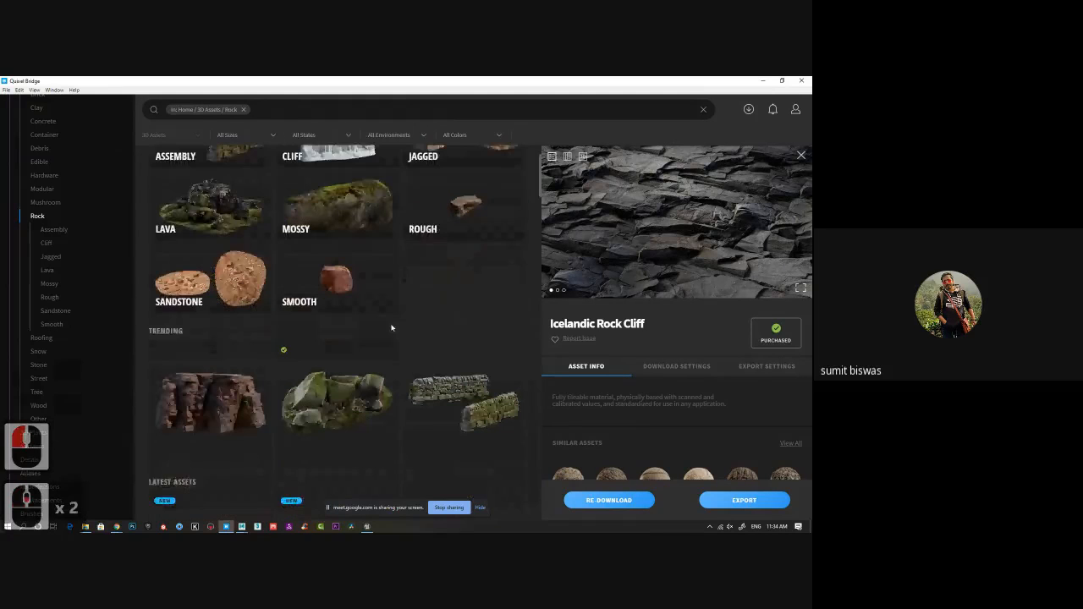
scroll(231, 364, down, 1)
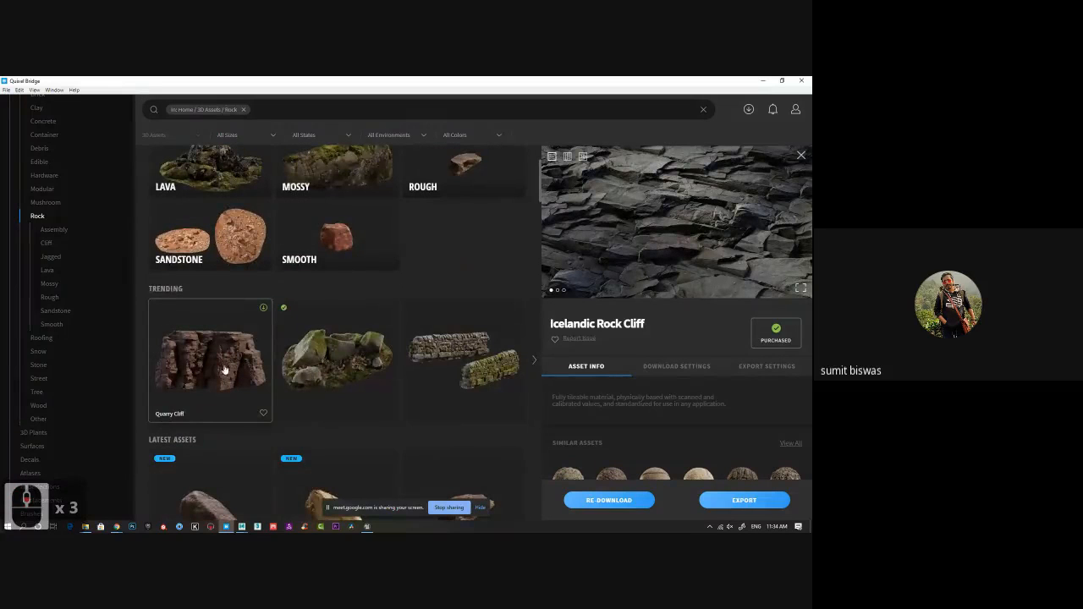
scroll(226, 365, down, 2)
click(224, 279)
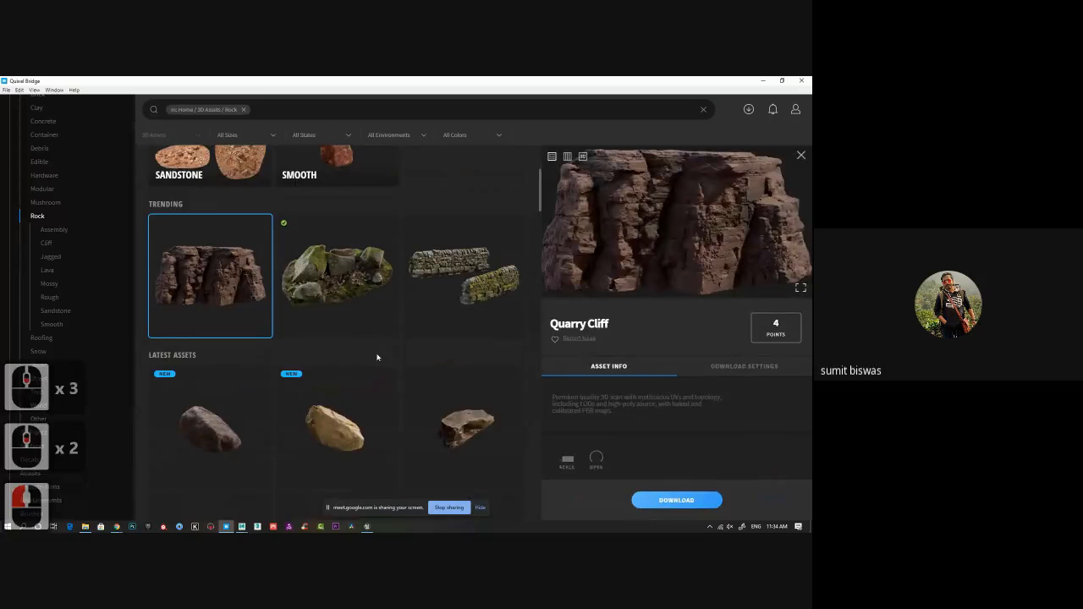
click(676, 500)
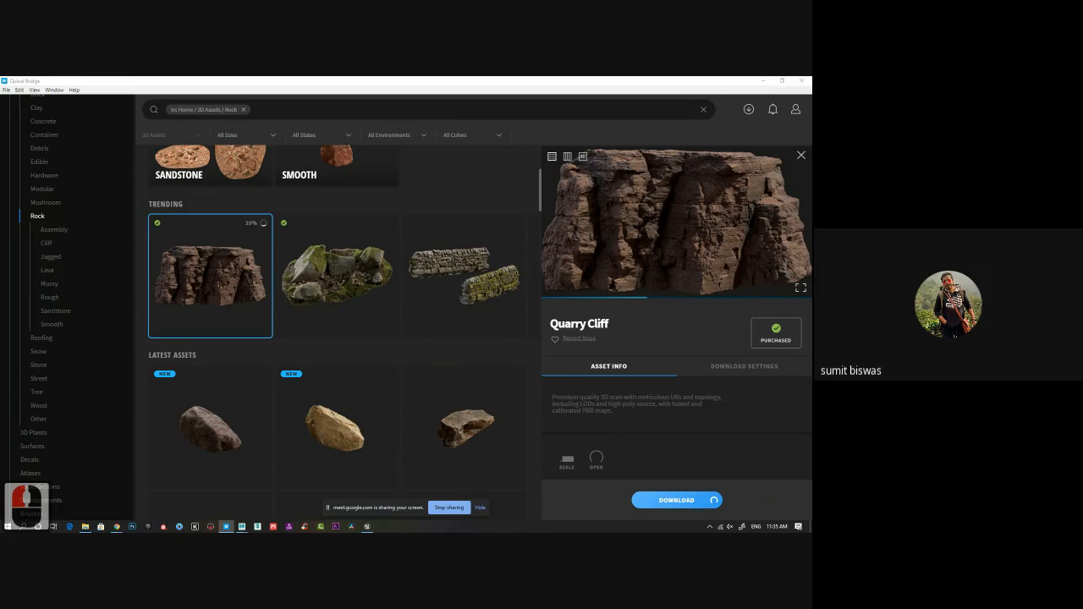
key(super+d)
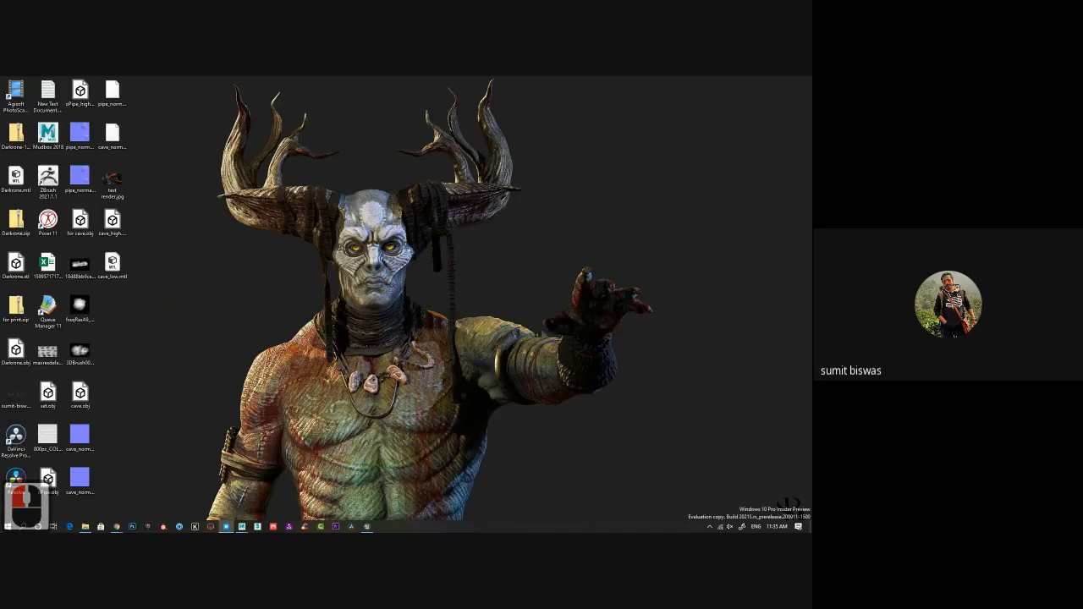
key(super+d)
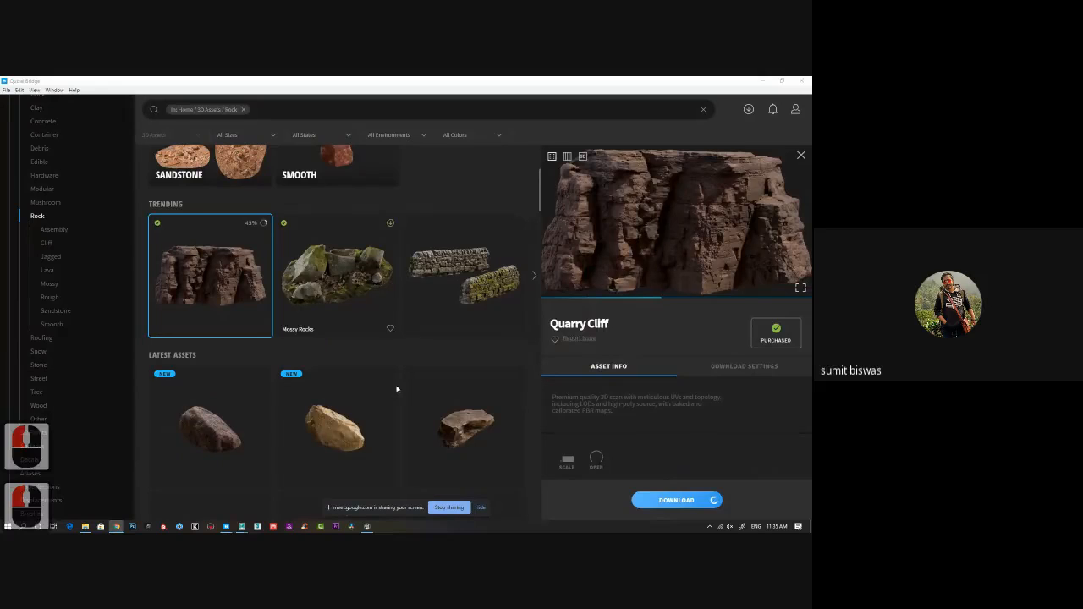
mouse_move(391, 404)
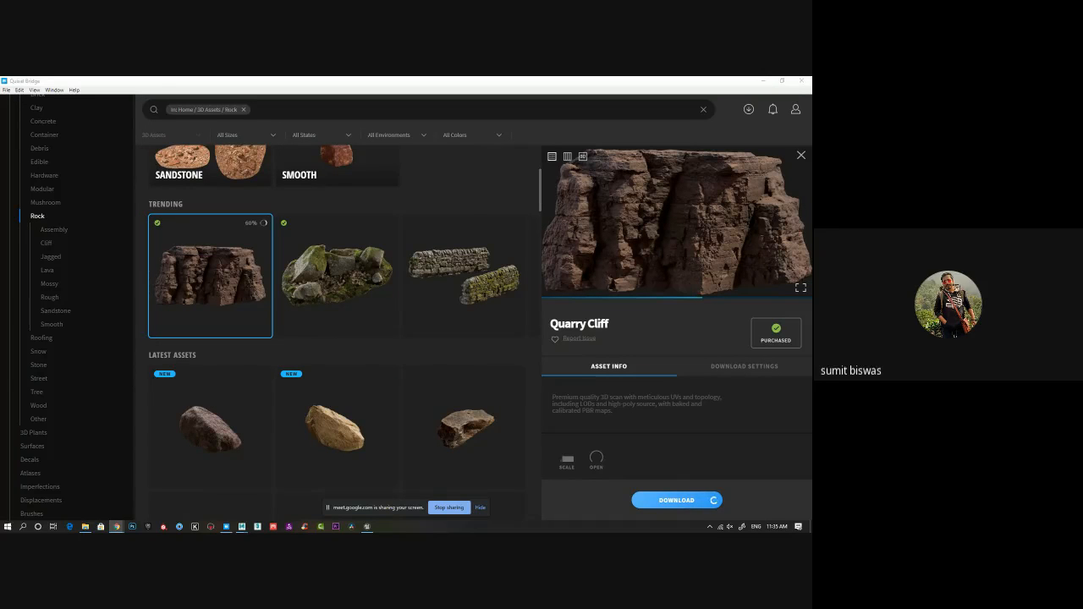
Switch to the AID_VLE site in the browser and open the 3D Env II course
drag(257, 179, 350, 79)
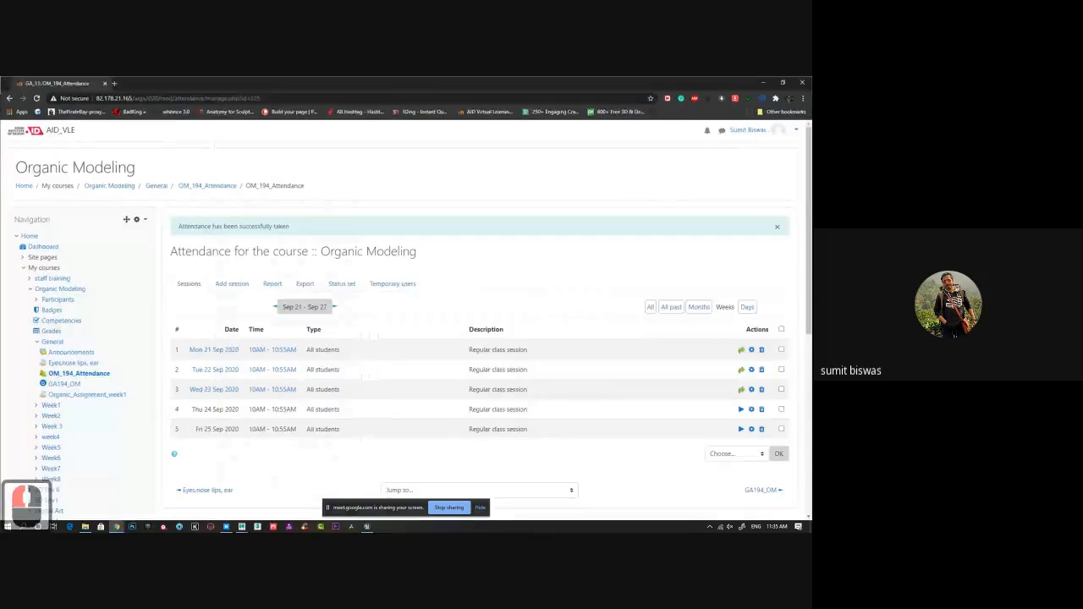
scroll(127, 326, down, 3)
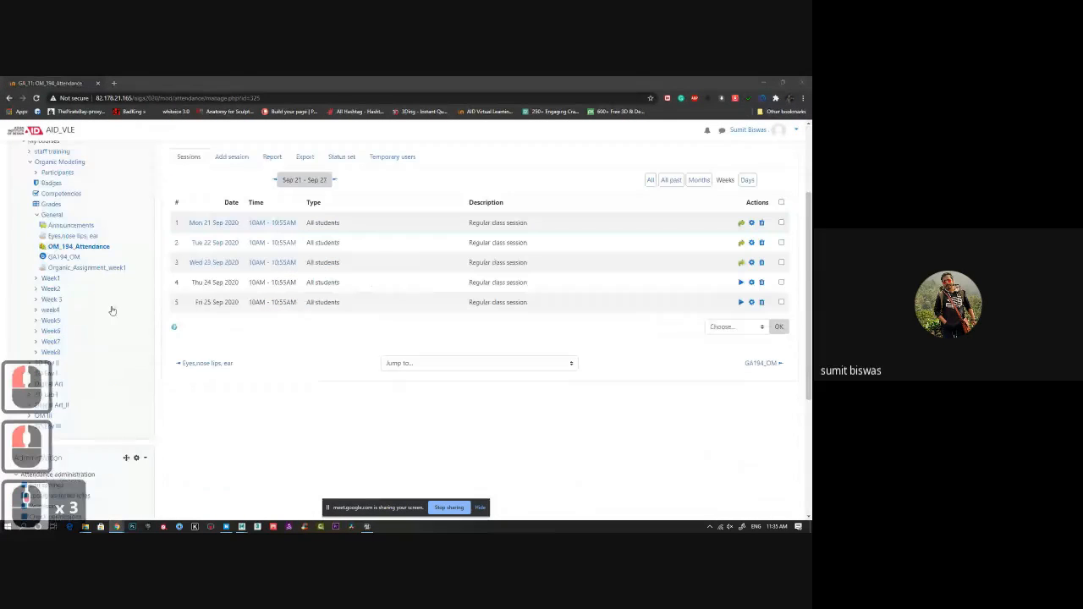
scroll(66, 313, down, 3)
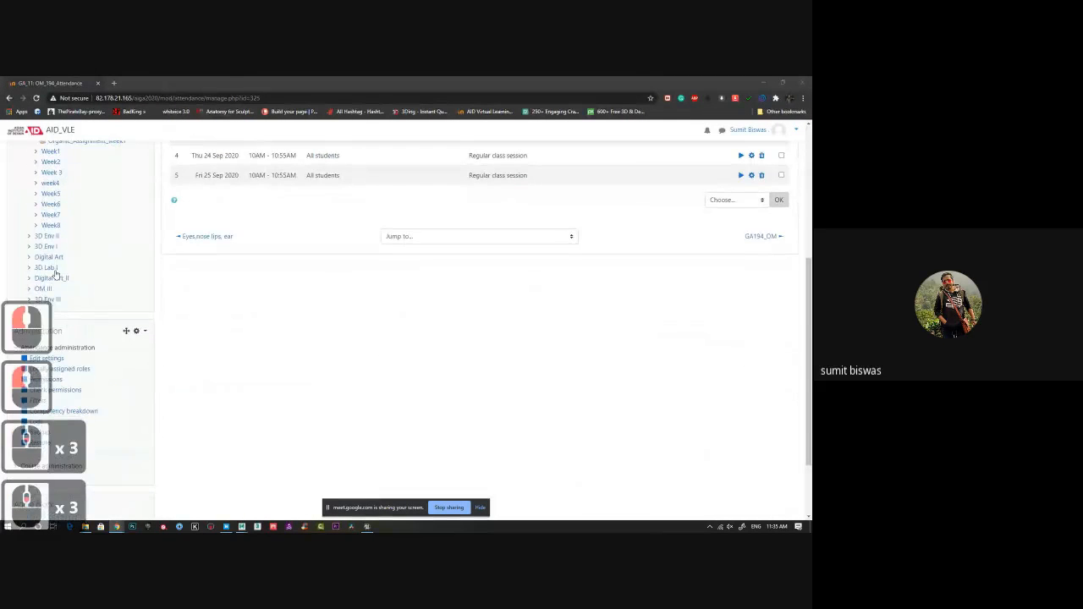
click(46, 237)
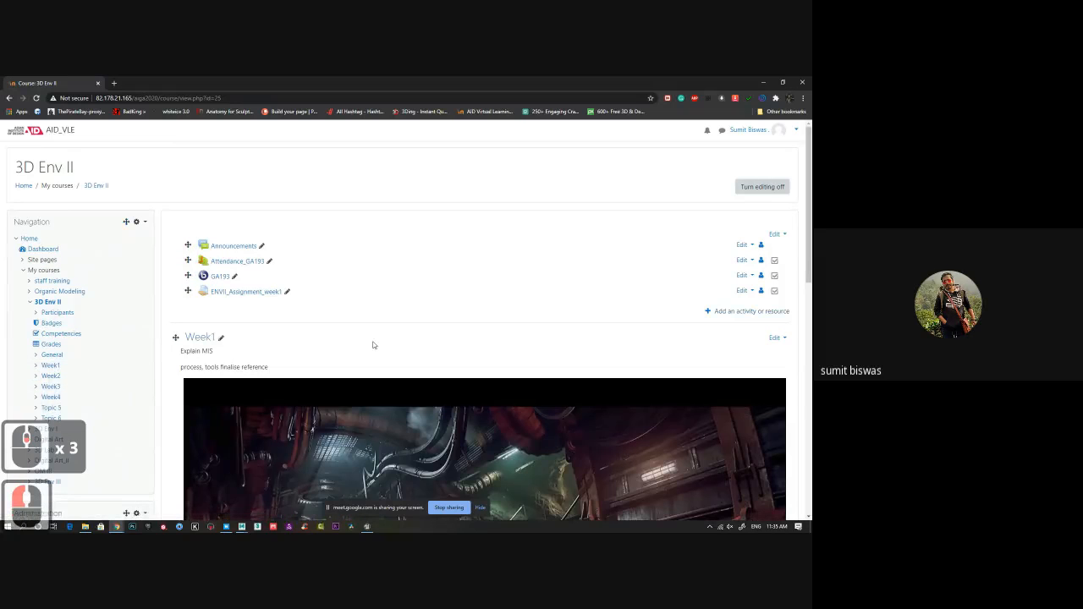
Go to the course's Week3 section and turn course editing off
scroll(375, 346, down, 16)
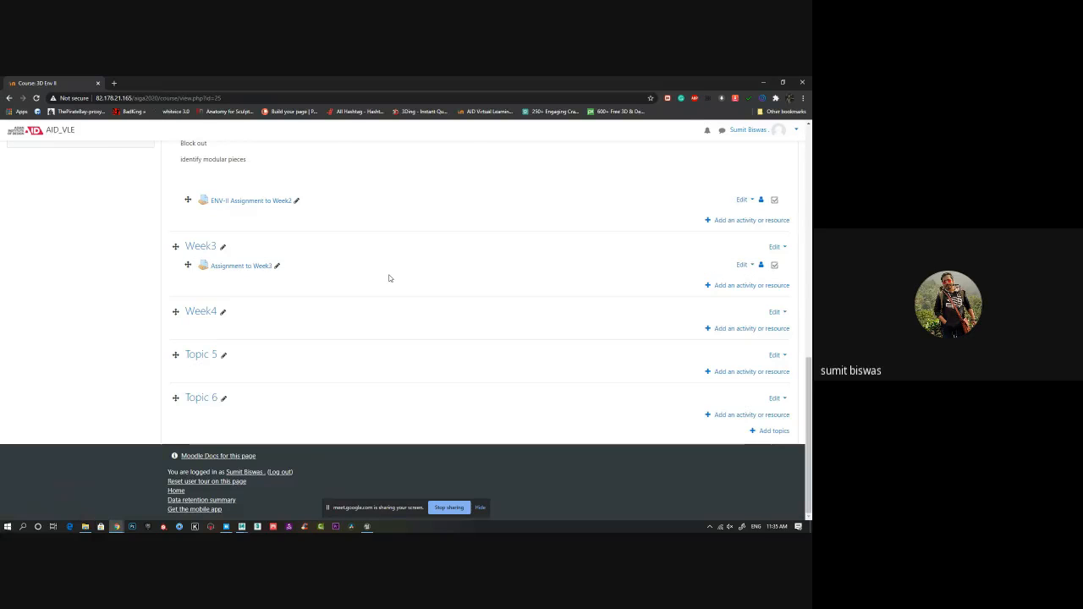
click(200, 246)
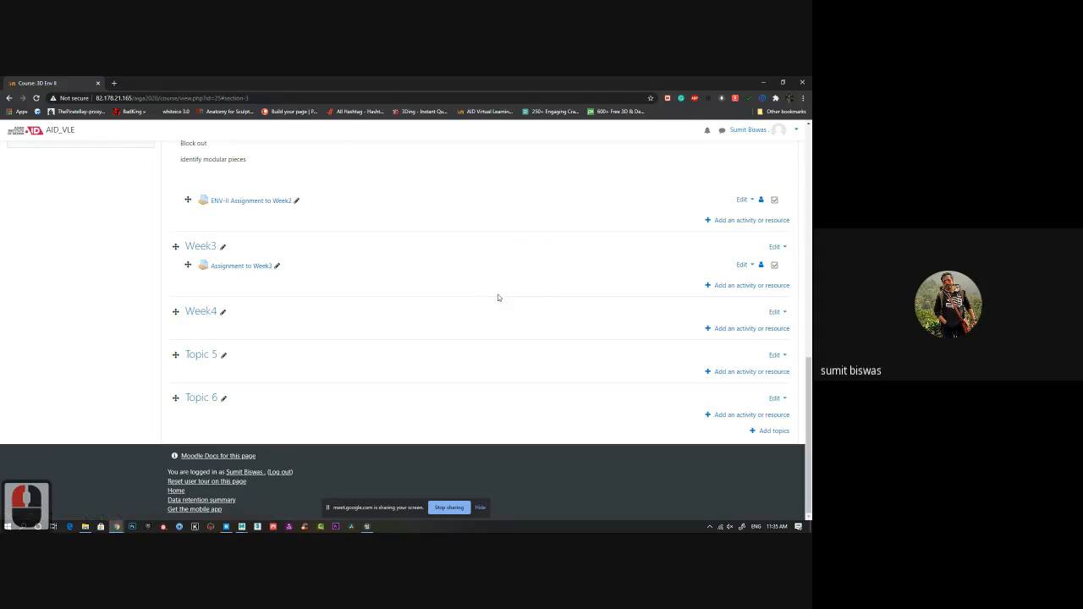
scroll(642, 274, up, 4)
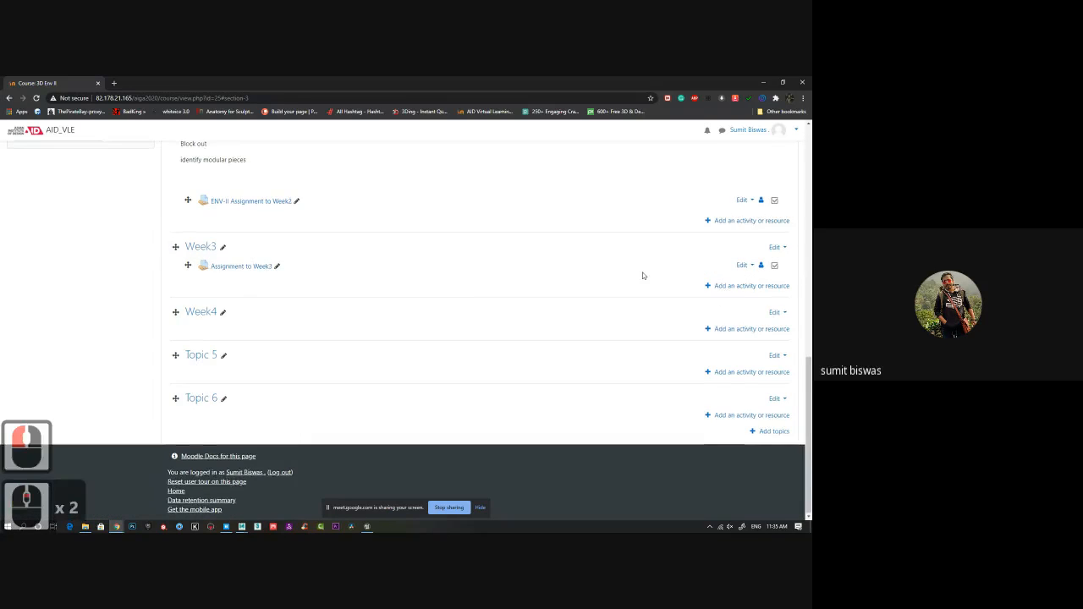
scroll(644, 274, up, 16)
click(451, 318)
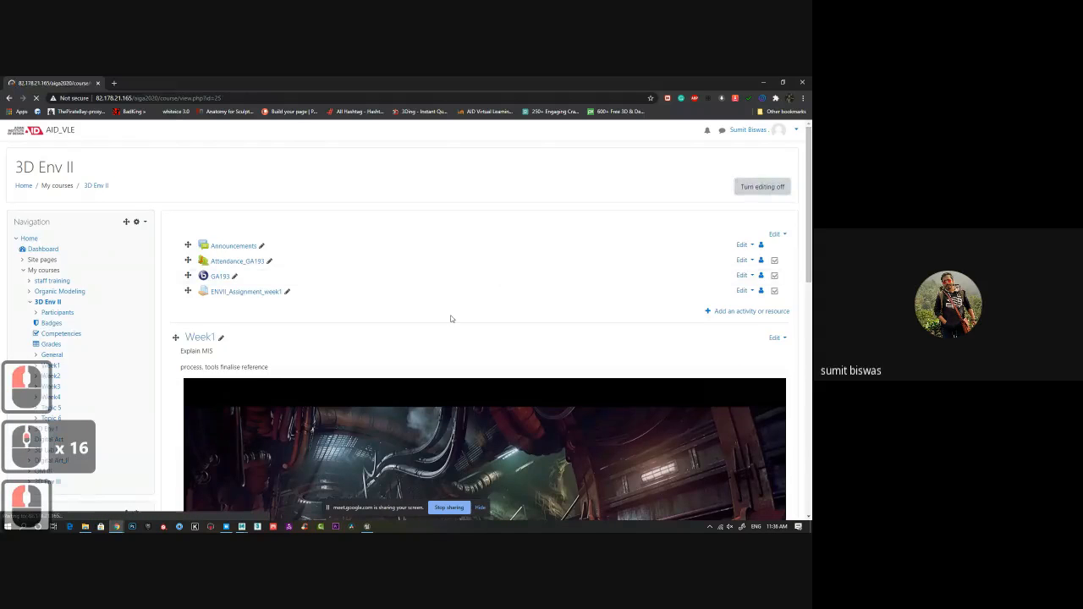
Examine the Week3 section, the weekly assignments and the Week1 reference image on the 3D Env II course page
scroll(451, 318, down, 14)
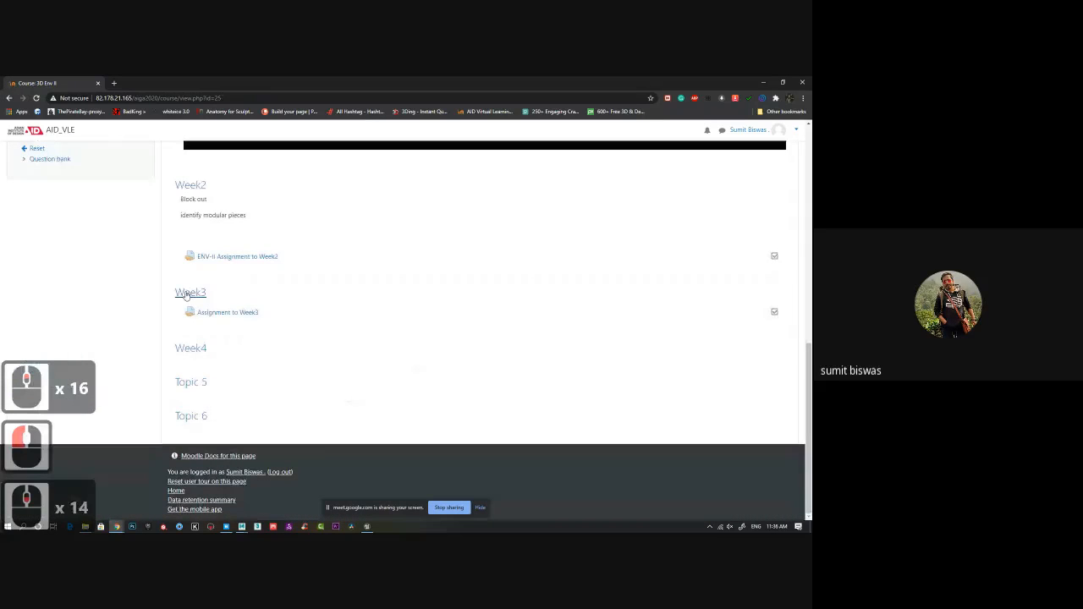
click(191, 292)
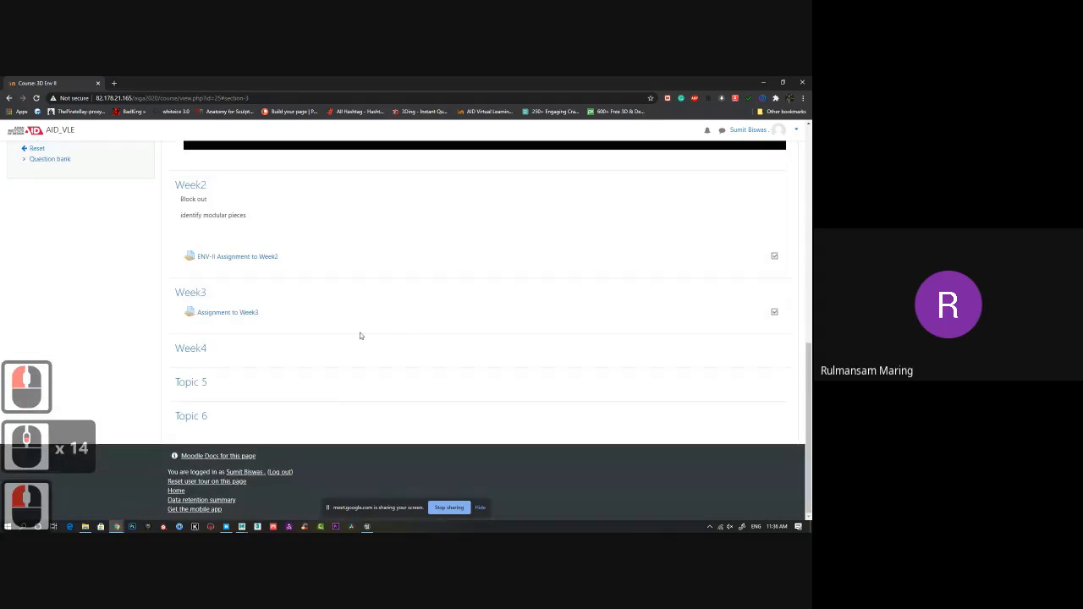
scroll(359, 335, up, 12)
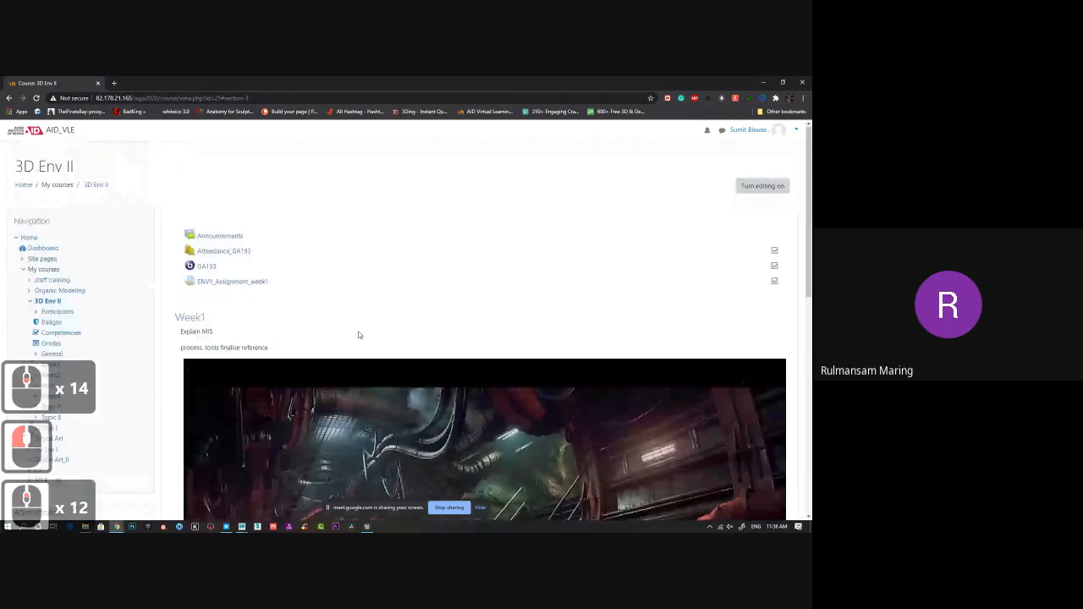
scroll(359, 335, up, 4)
scroll(358, 335, down, 12)
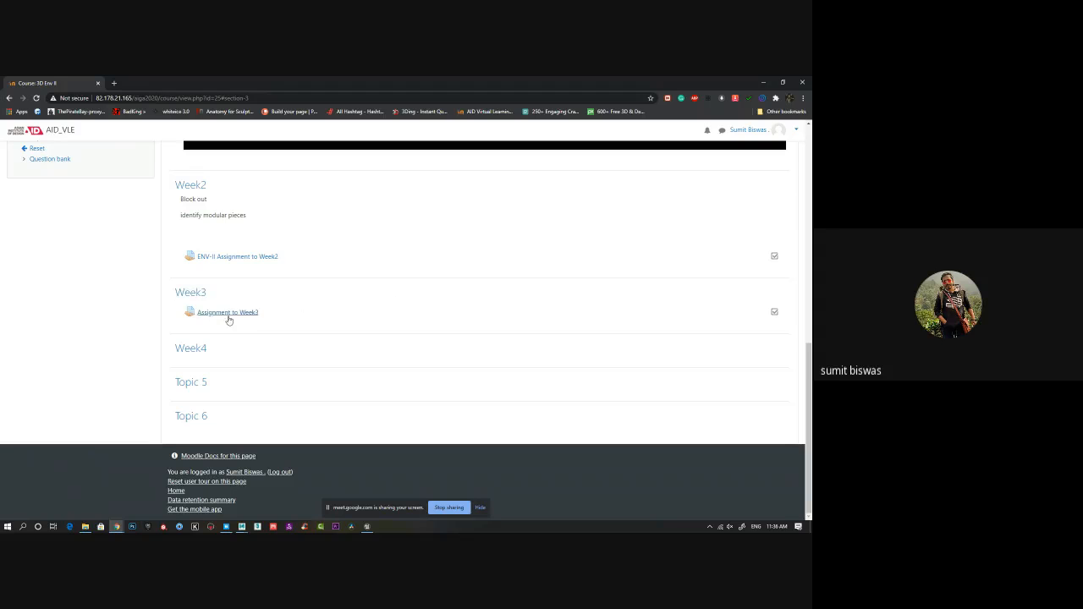
scroll(255, 330, up, 1)
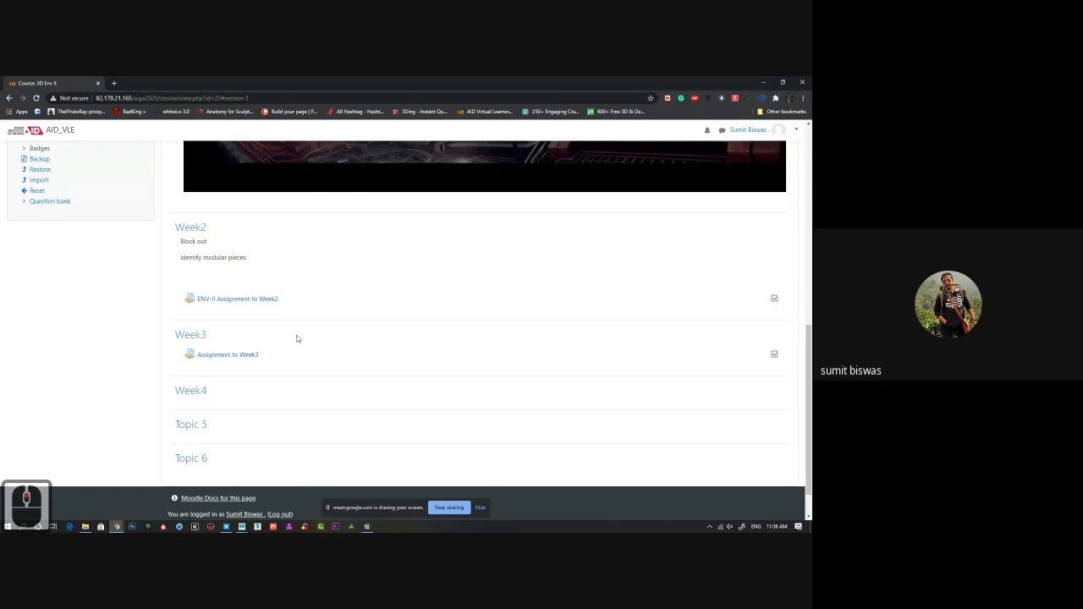
scroll(273, 396, up, 1)
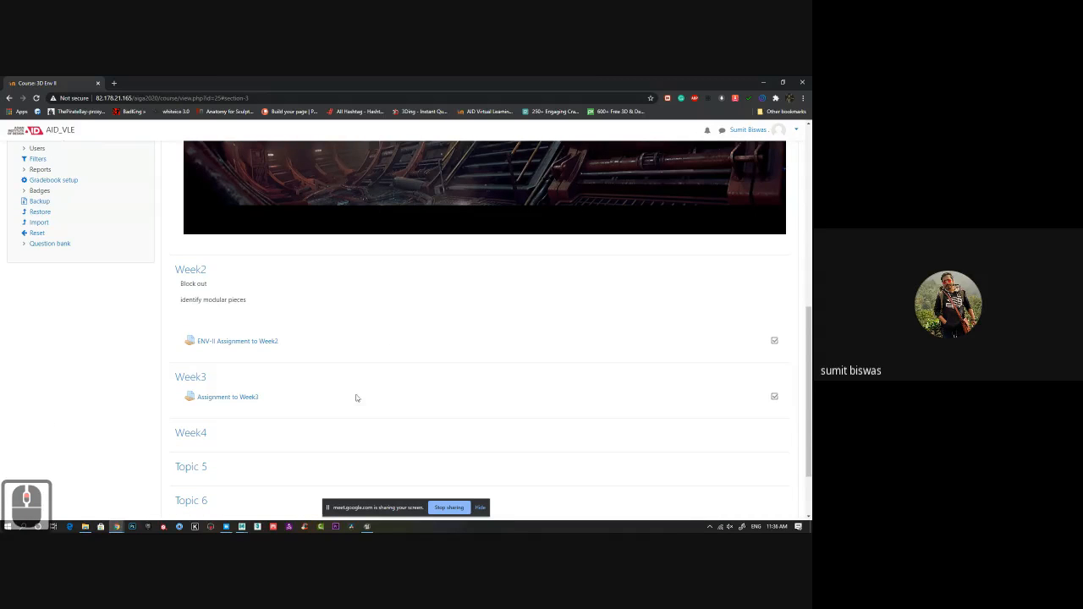
scroll(343, 394, up, 1)
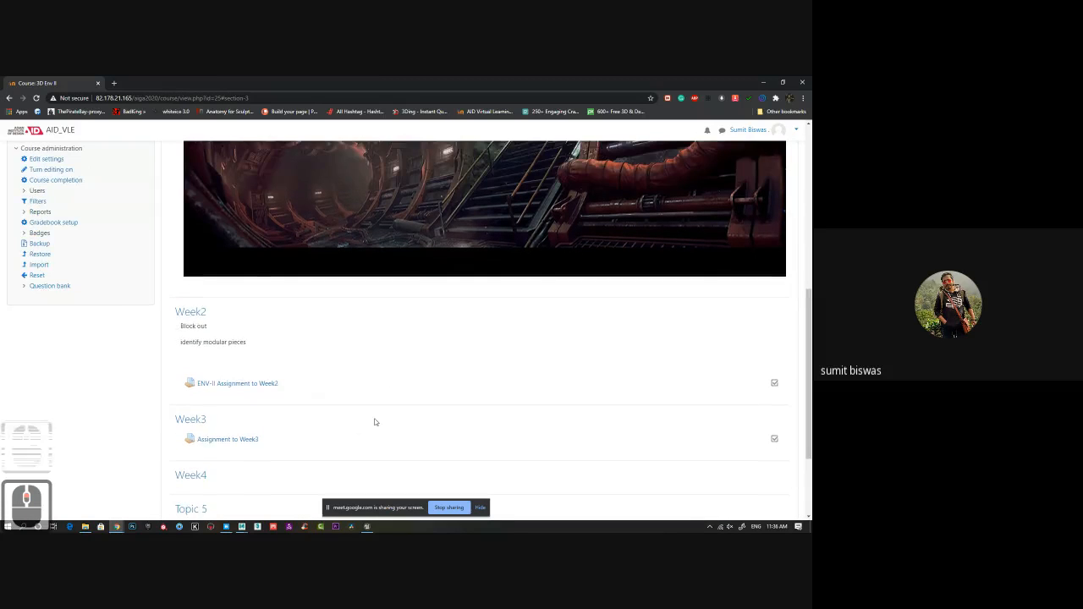
scroll(375, 422, up, 10)
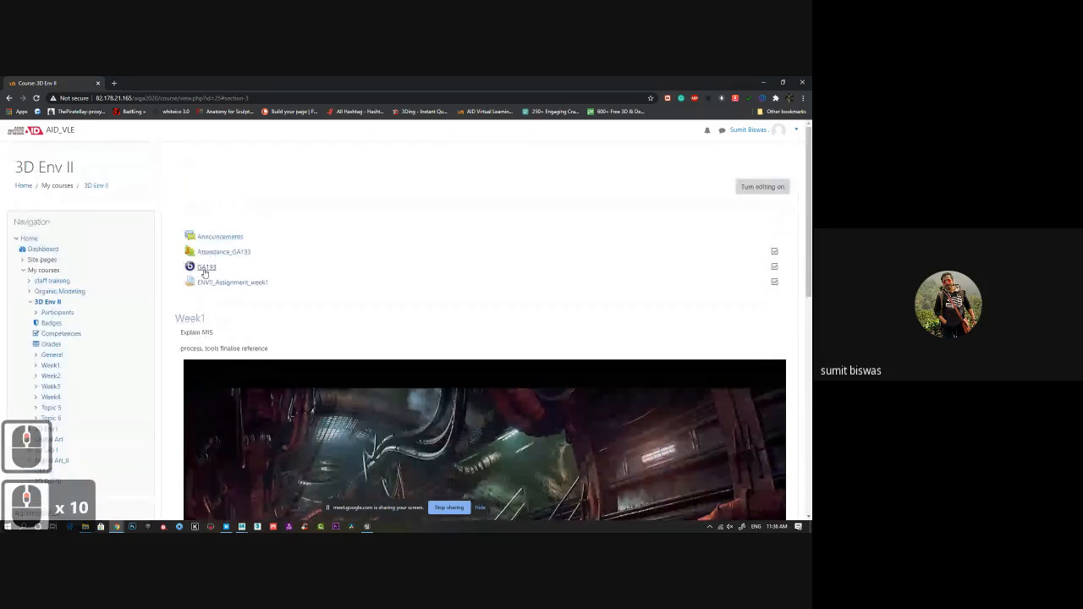
Open attendance taking for the 23 September 2020 session of Attendance_GA193 and list all students without paging
click(225, 252)
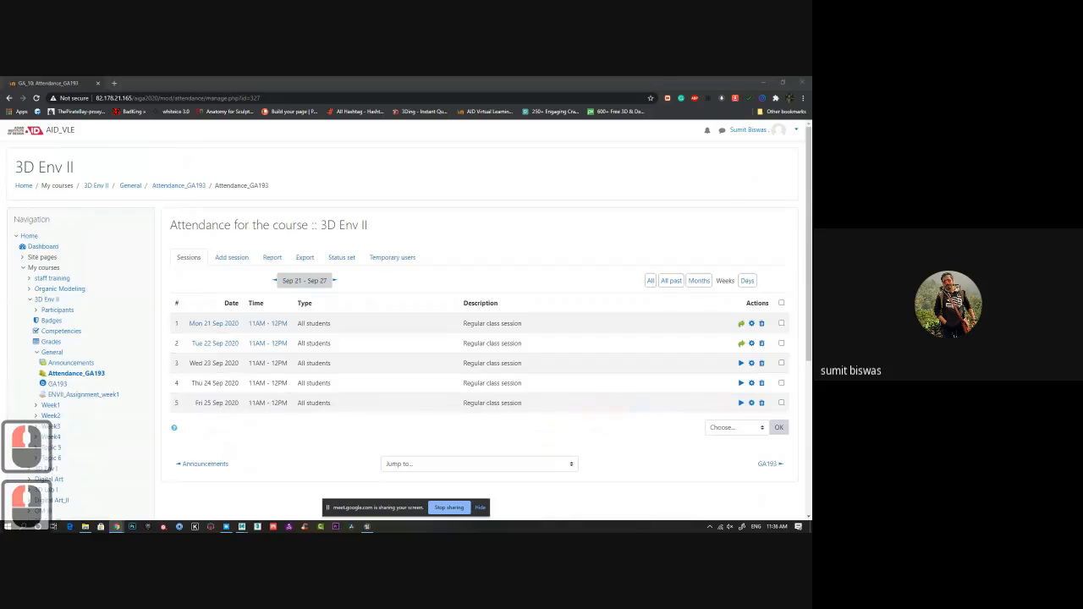
click(741, 363)
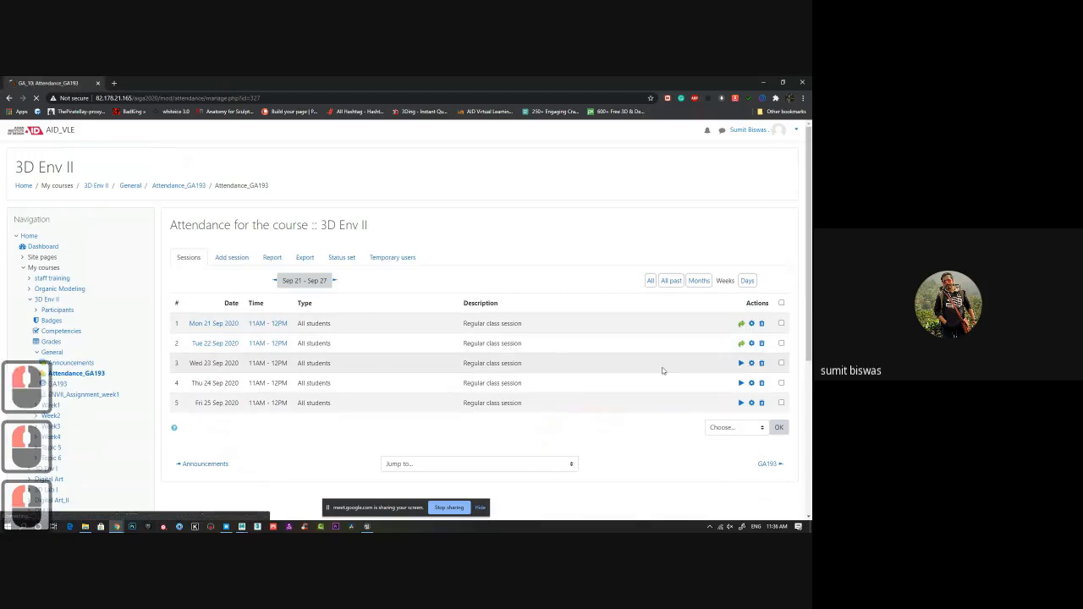
click(611, 295)
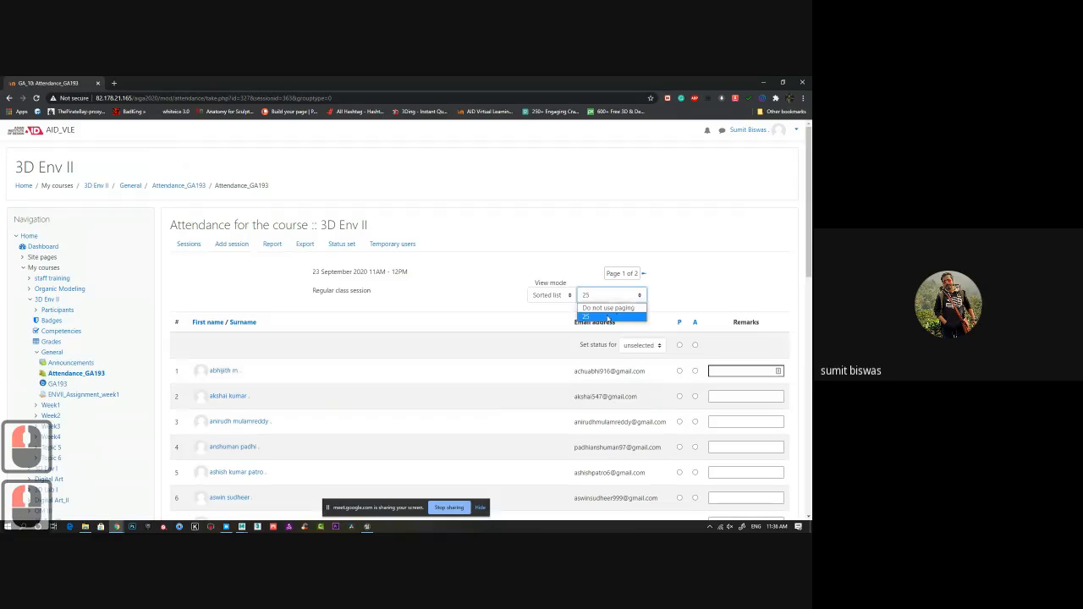
click(608, 308)
Mark all students absent, then set the students in rows 2, 4 and 6 to present
click(695, 313)
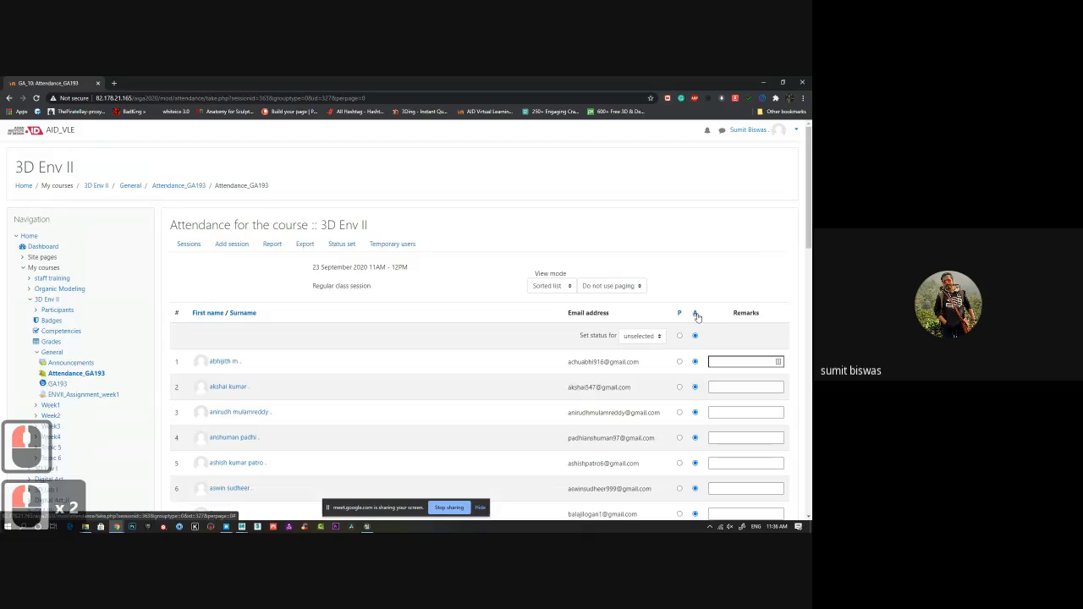
scroll(435, 284, down, 3)
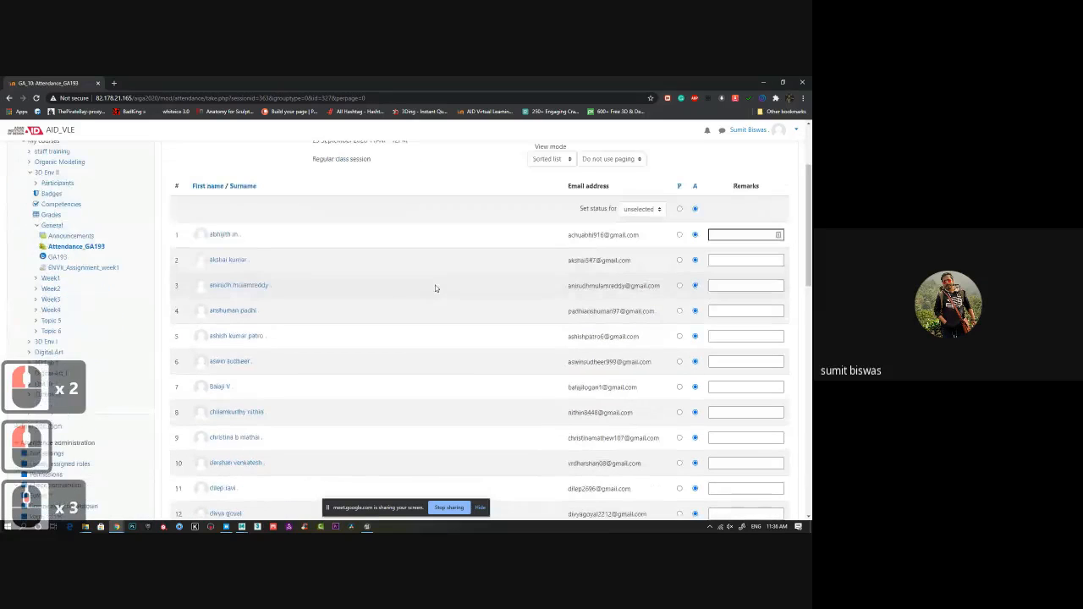
click(679, 261)
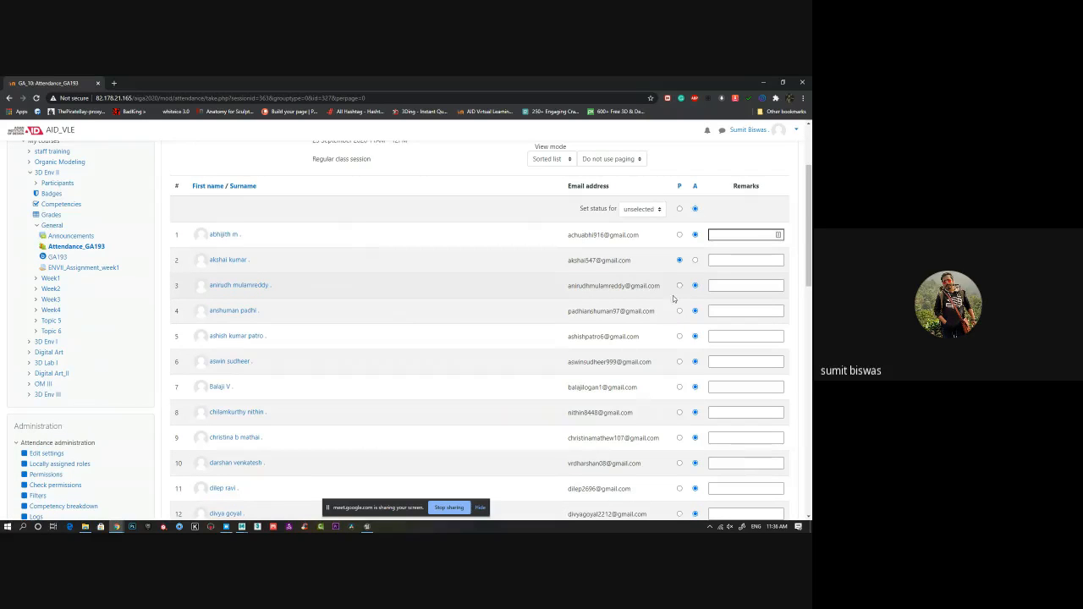
scroll(677, 280, down, 1)
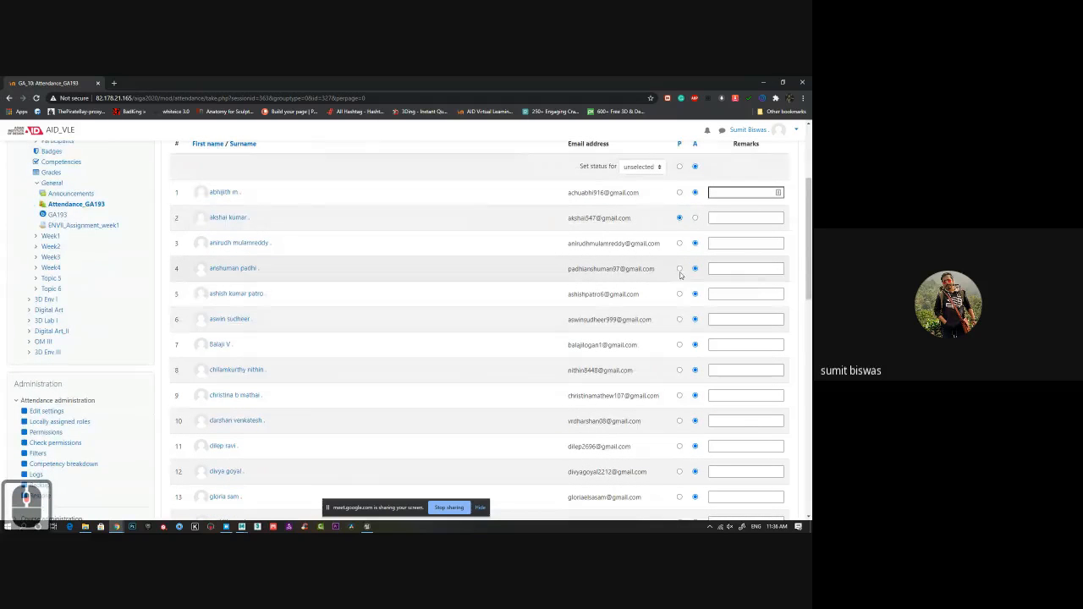
click(680, 269)
click(679, 319)
scroll(673, 318, down, 1)
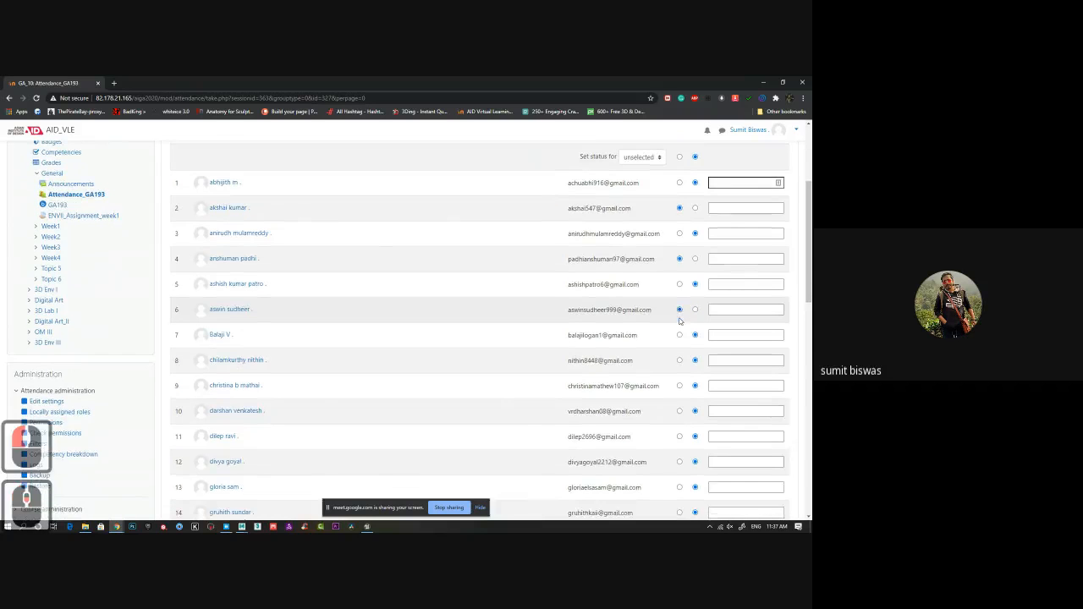
Mark the students in rows 8 and 11 of the attendance list as present
scroll(651, 306, down, 1)
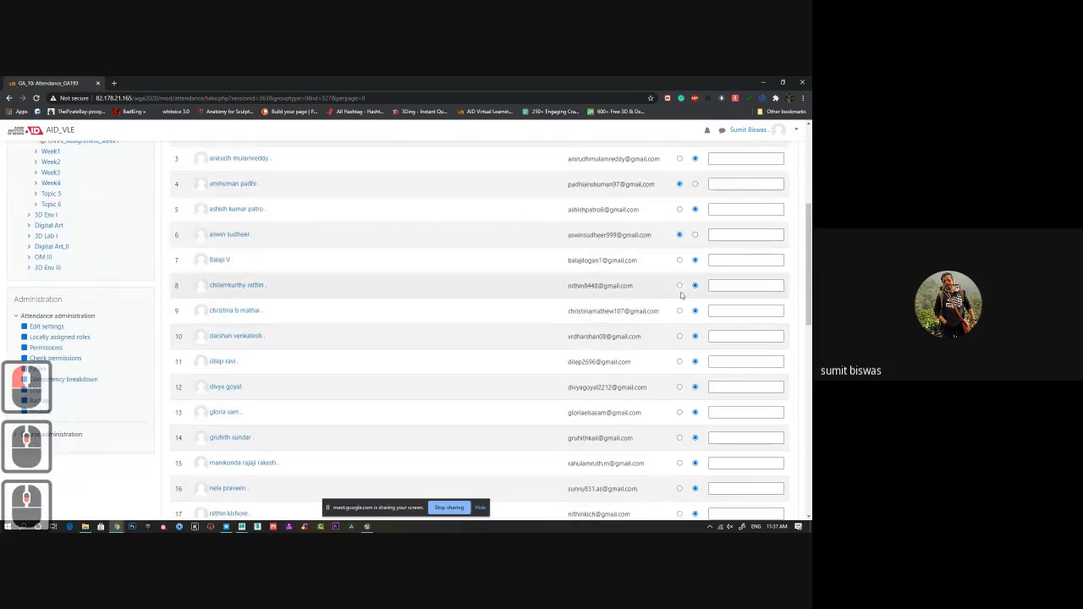
click(680, 287)
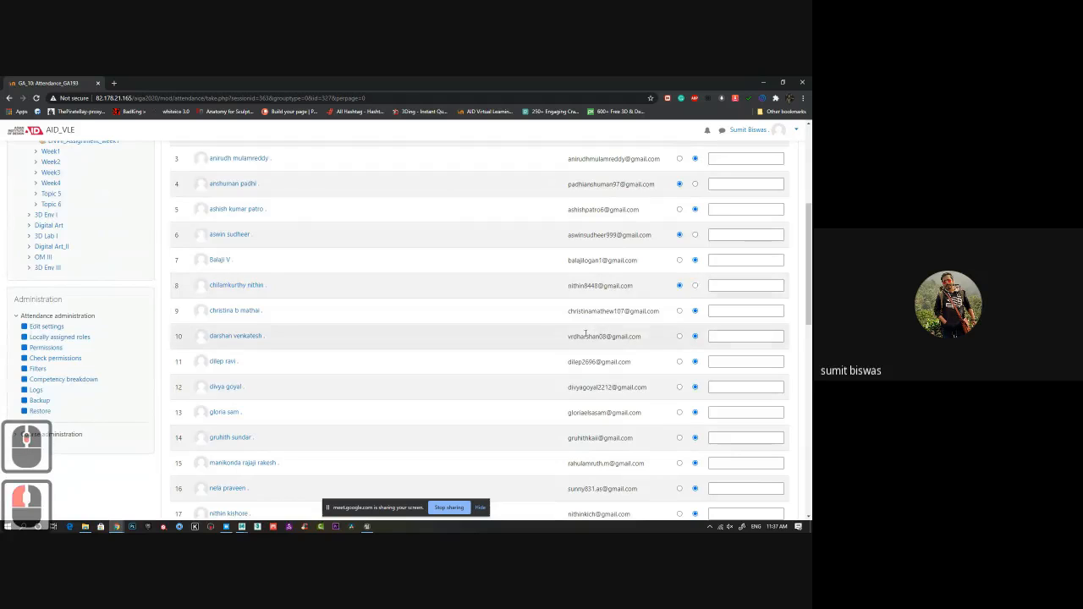
scroll(594, 332, down, 1)
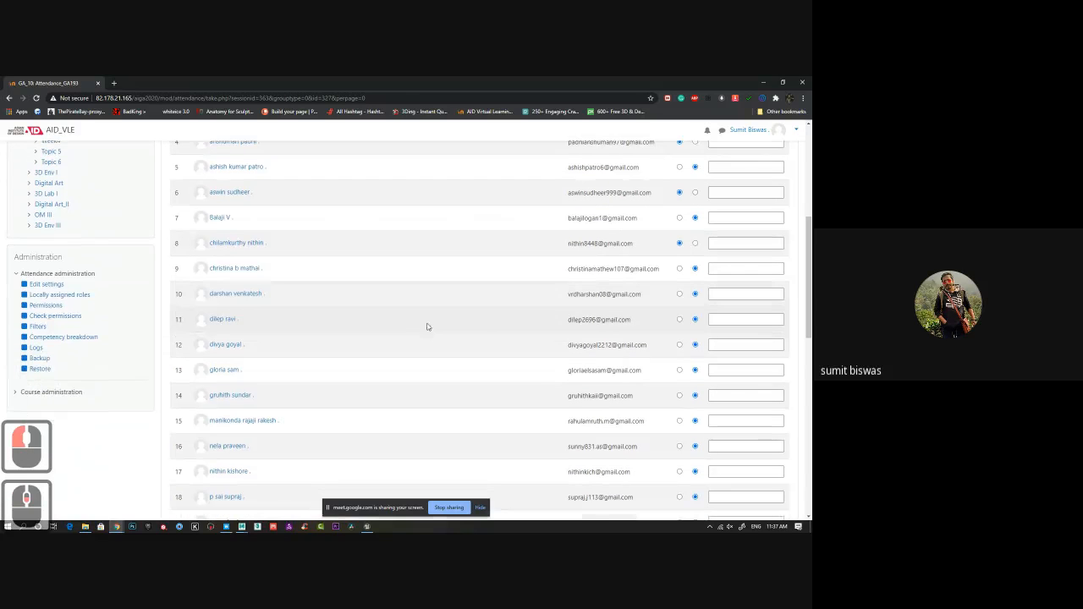
click(680, 322)
scroll(677, 319, down, 1)
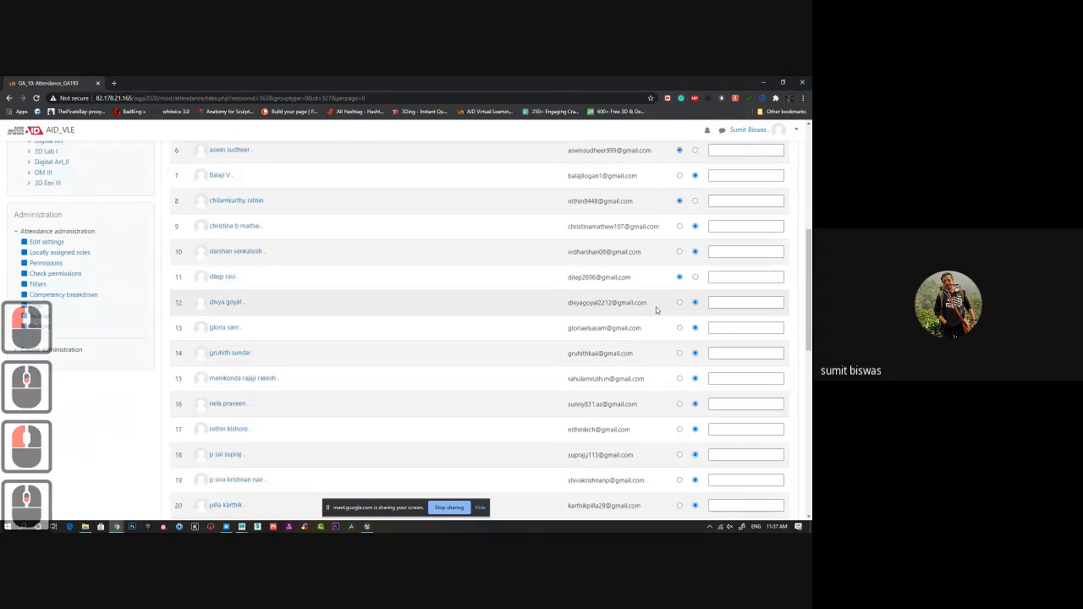
Mark the students in rows 19 and 24 present, save the attendance and close the page
scroll(657, 315, down, 1)
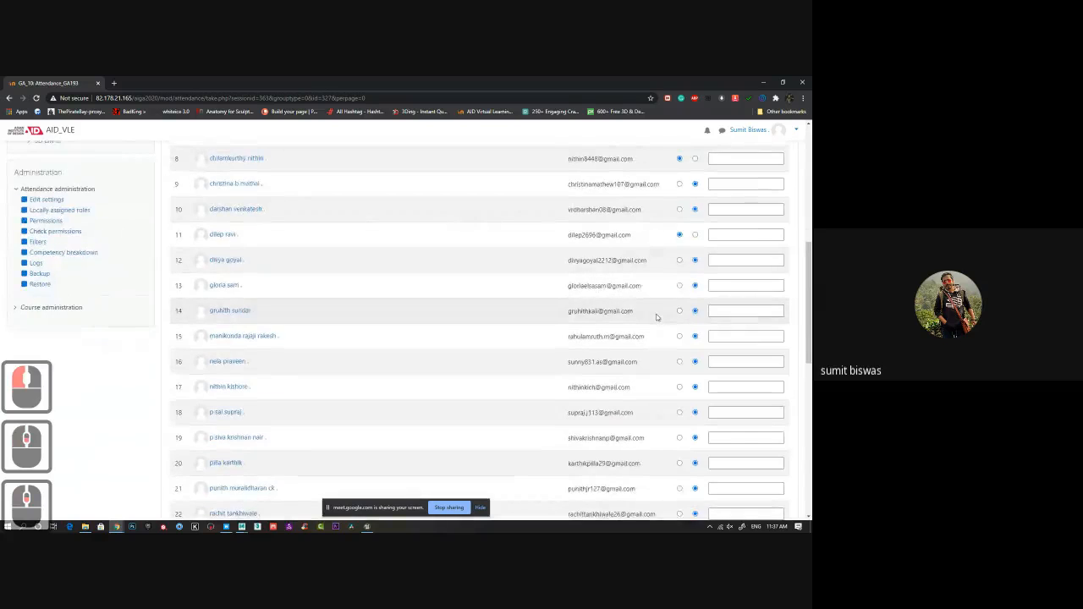
scroll(656, 317, down, 1)
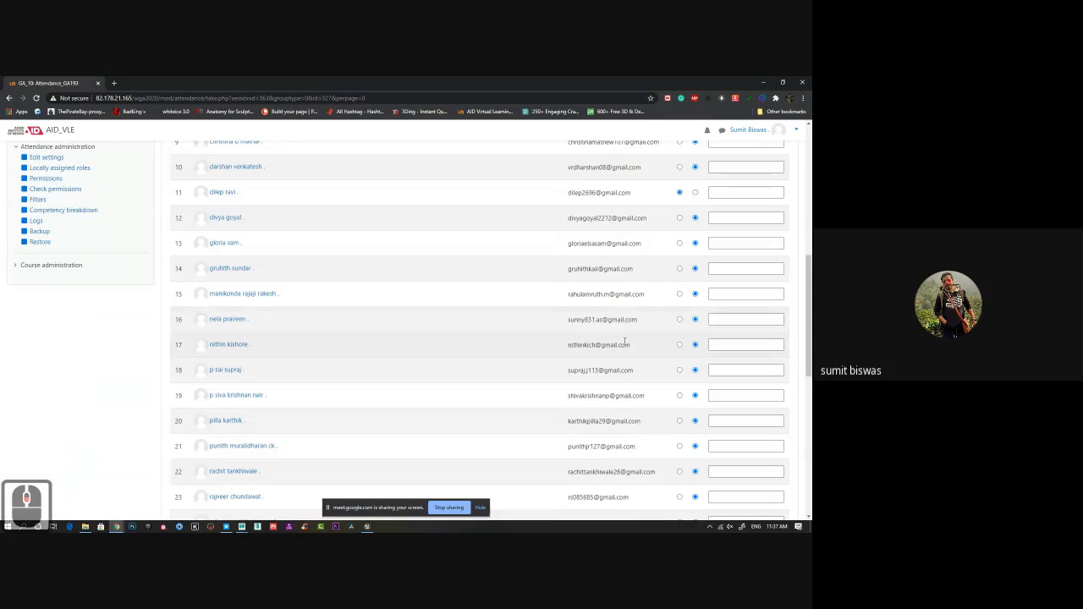
scroll(618, 359, down, 1)
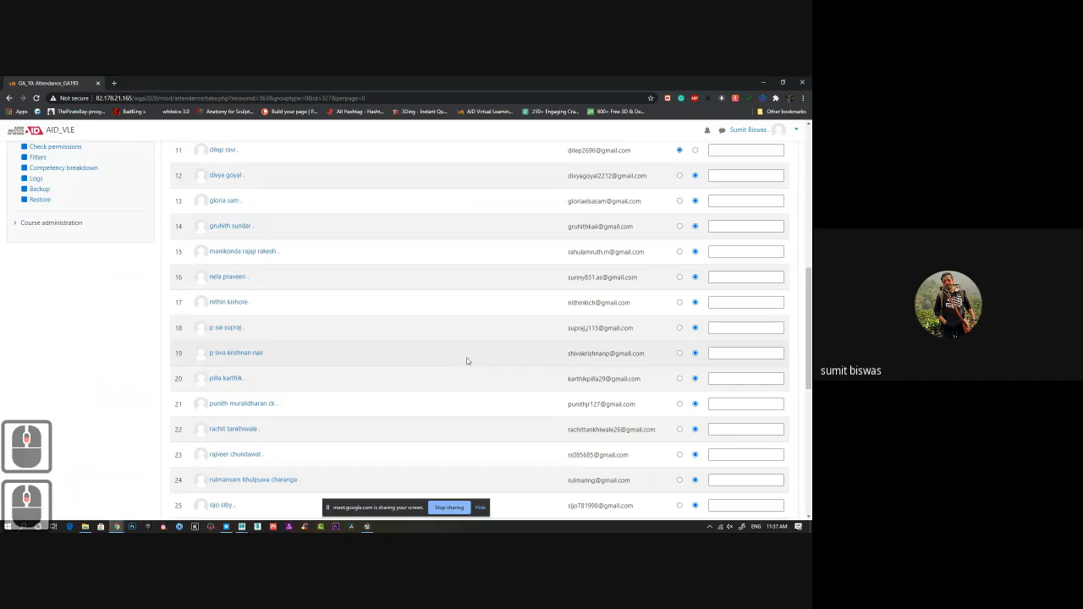
click(678, 354)
scroll(673, 358, down, 2)
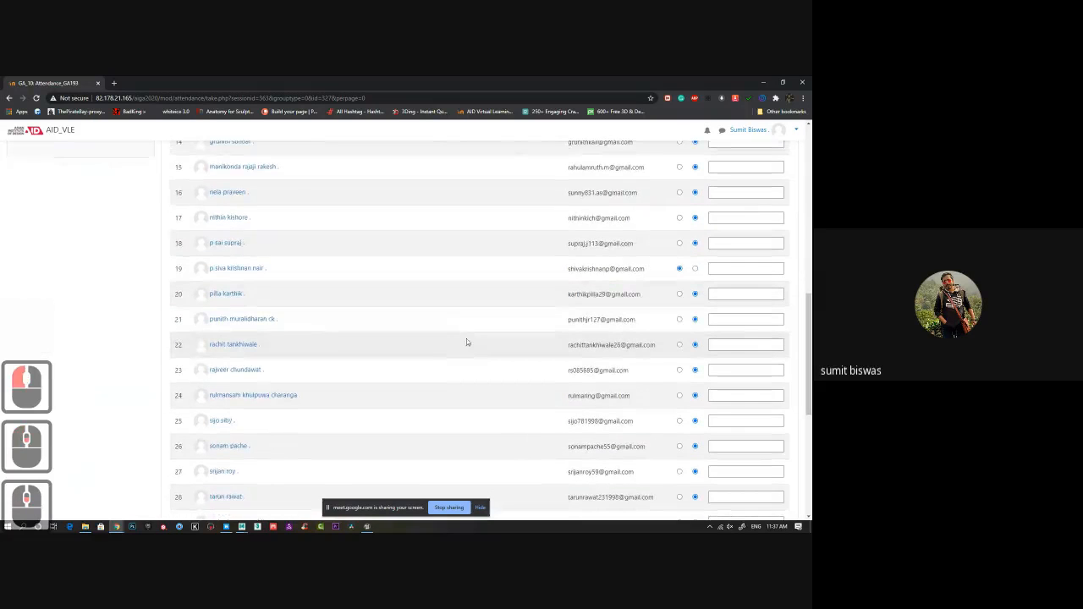
scroll(466, 341, down, 1)
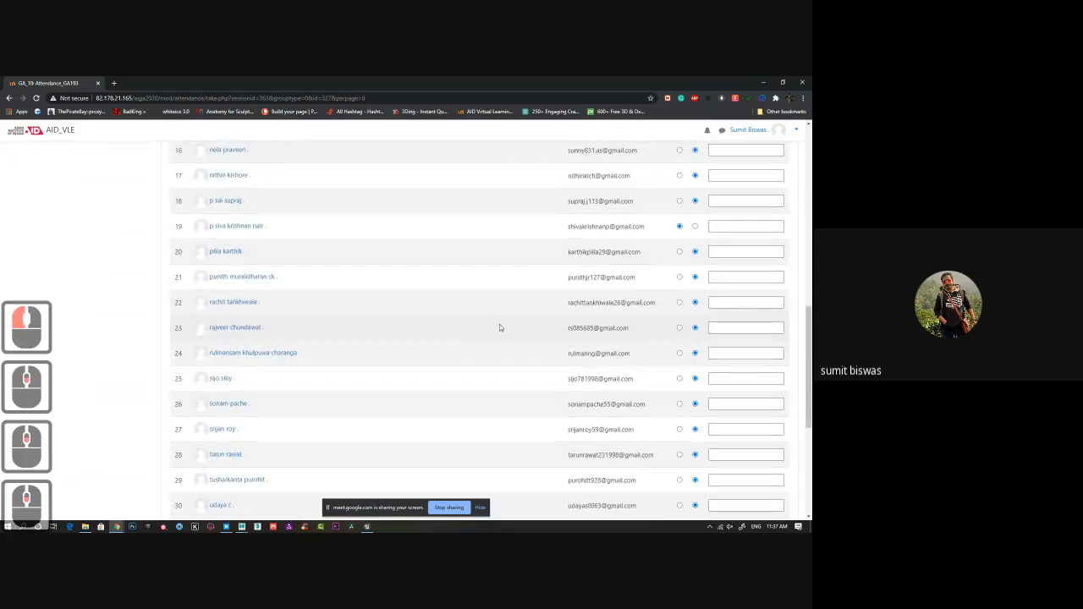
scroll(499, 327, down, 1)
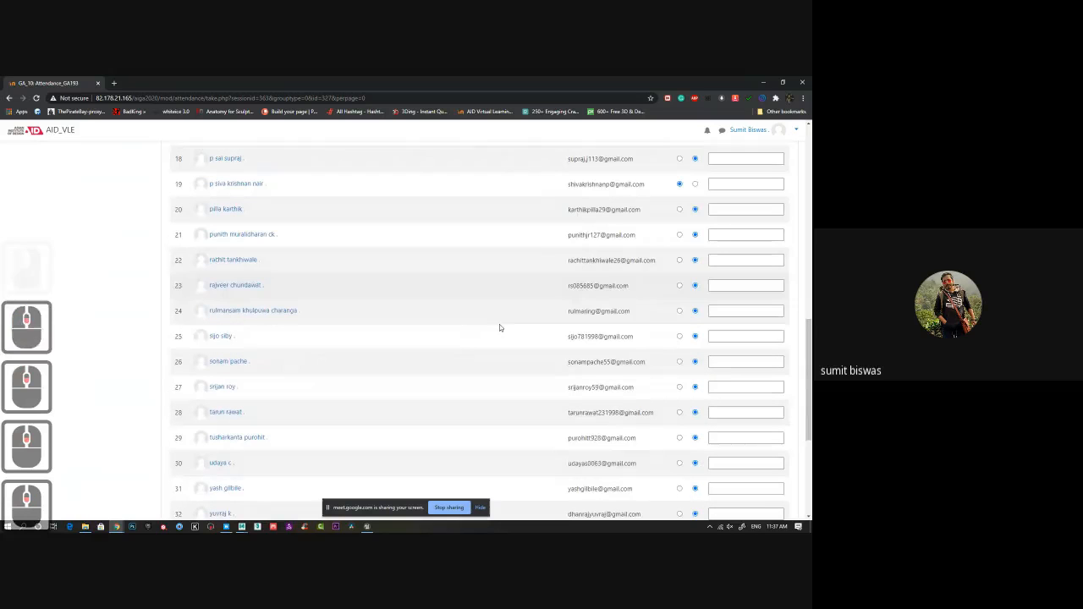
click(679, 311)
scroll(440, 338, down, 1)
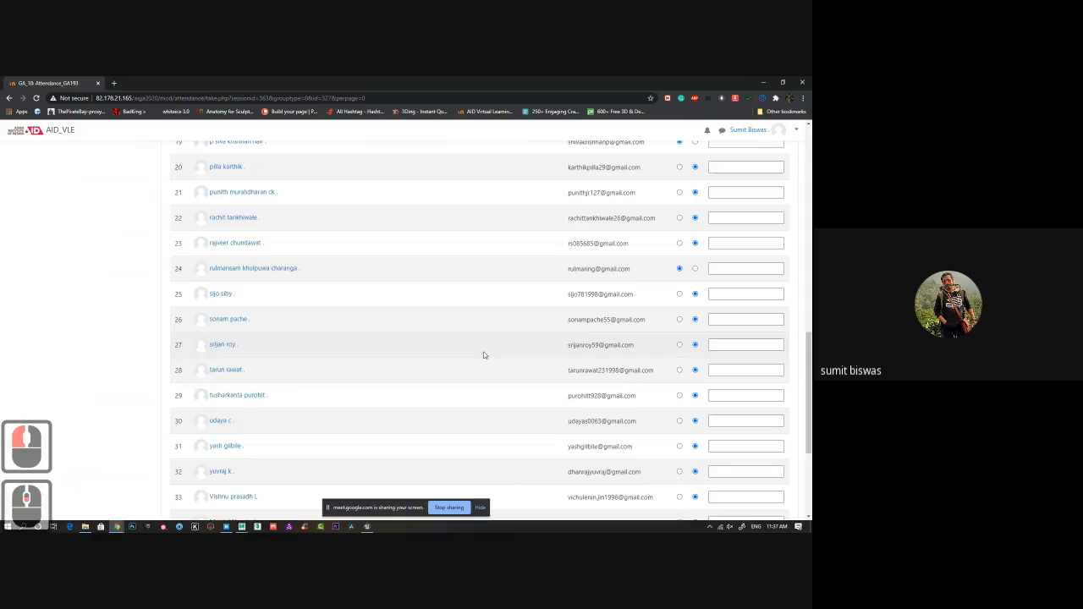
scroll(485, 355, down, 4)
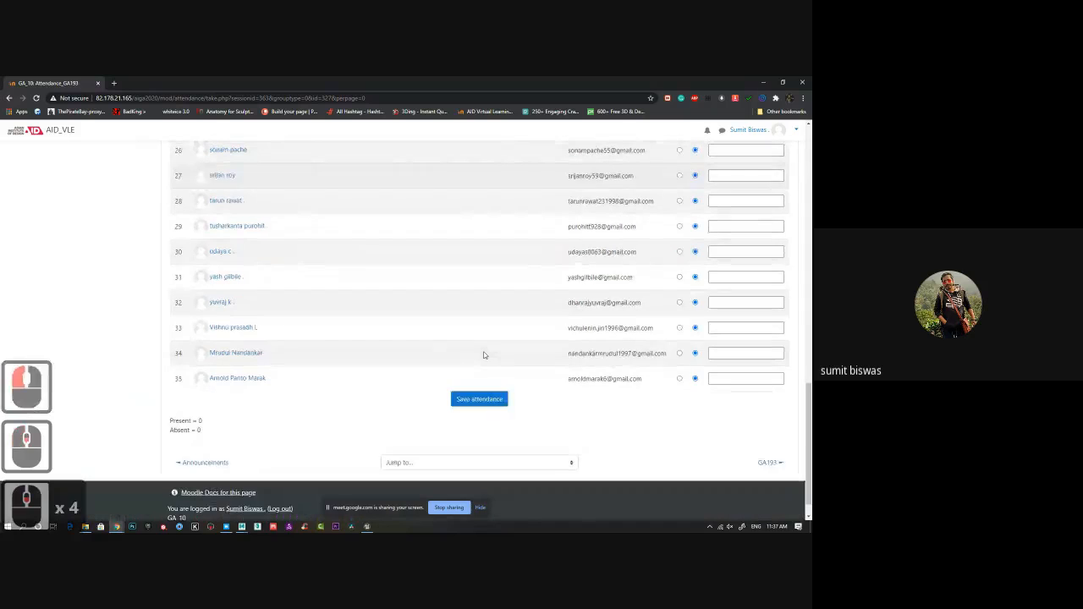
click(505, 405)
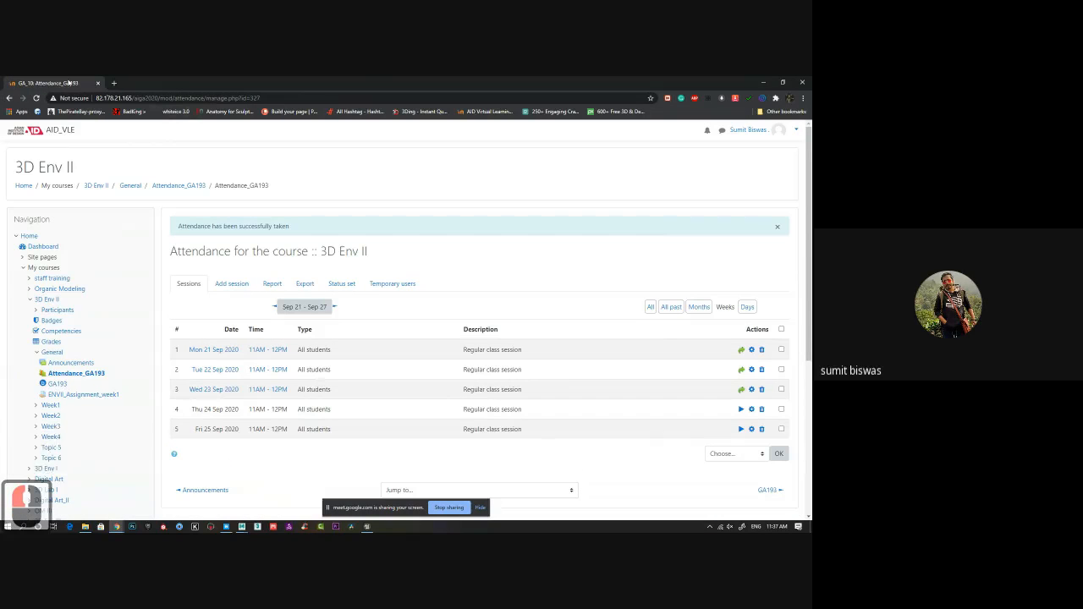
click(98, 83)
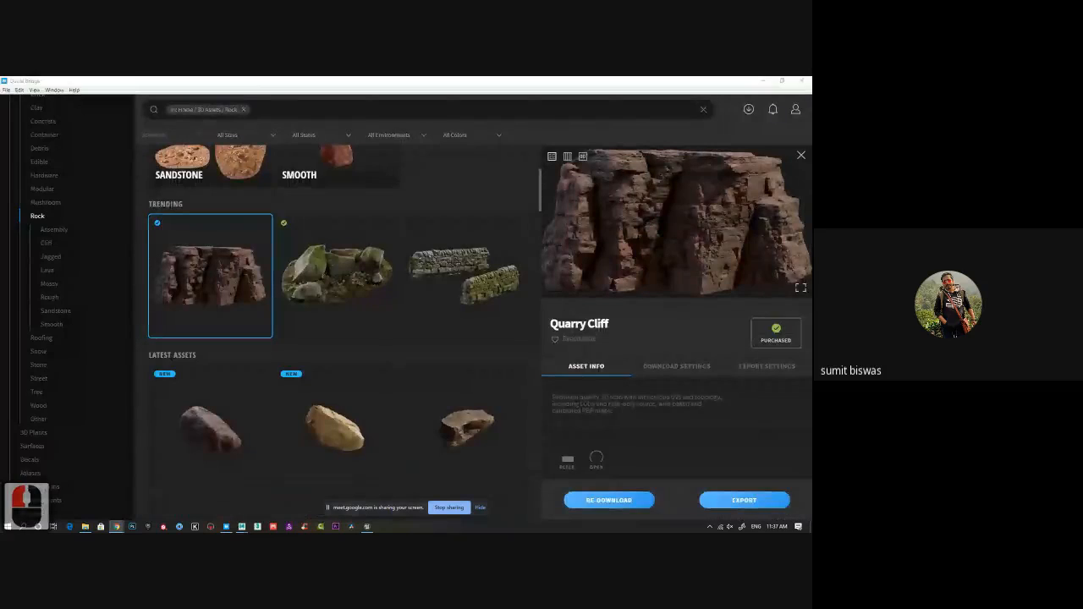
Try to export the Quarry Cliff asset from Quixel Bridge to Unreal Engine, cancelling the high-poly mesh import
click(744, 501)
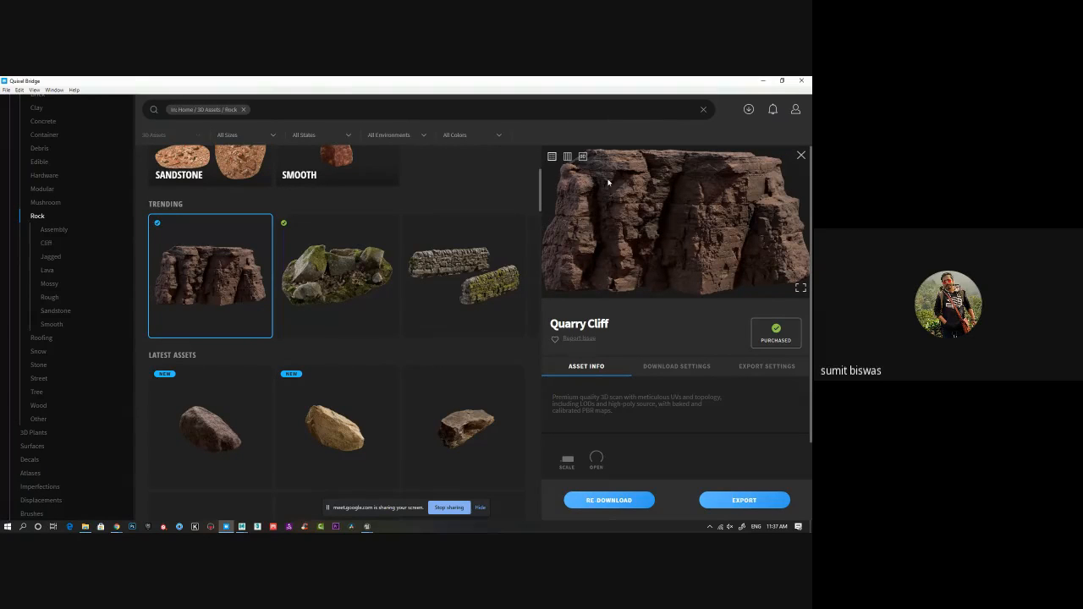
click(764, 82)
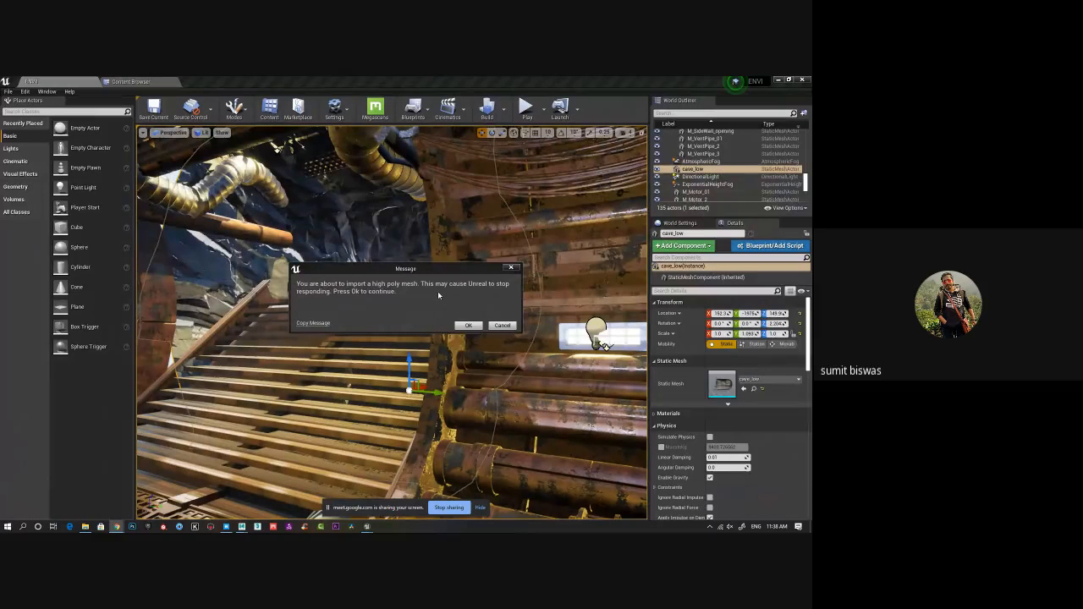
click(502, 325)
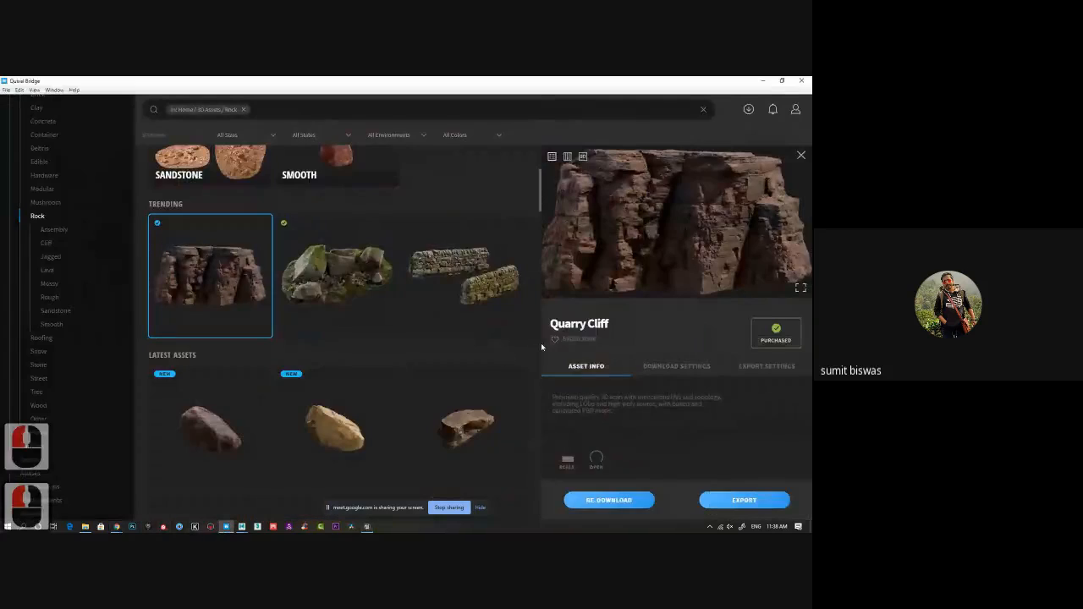
Switch back to Quixel Bridge and examine Quarry Cliff's export settings, including the available Mesh LOD options
click(226, 527)
click(767, 365)
scroll(678, 381, down, 2)
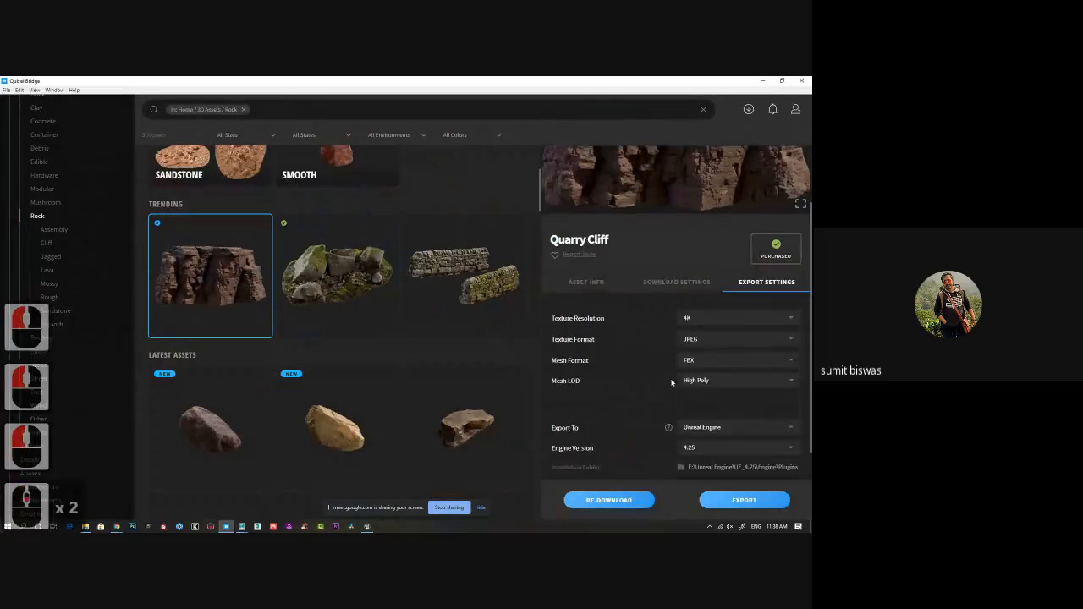
click(706, 385)
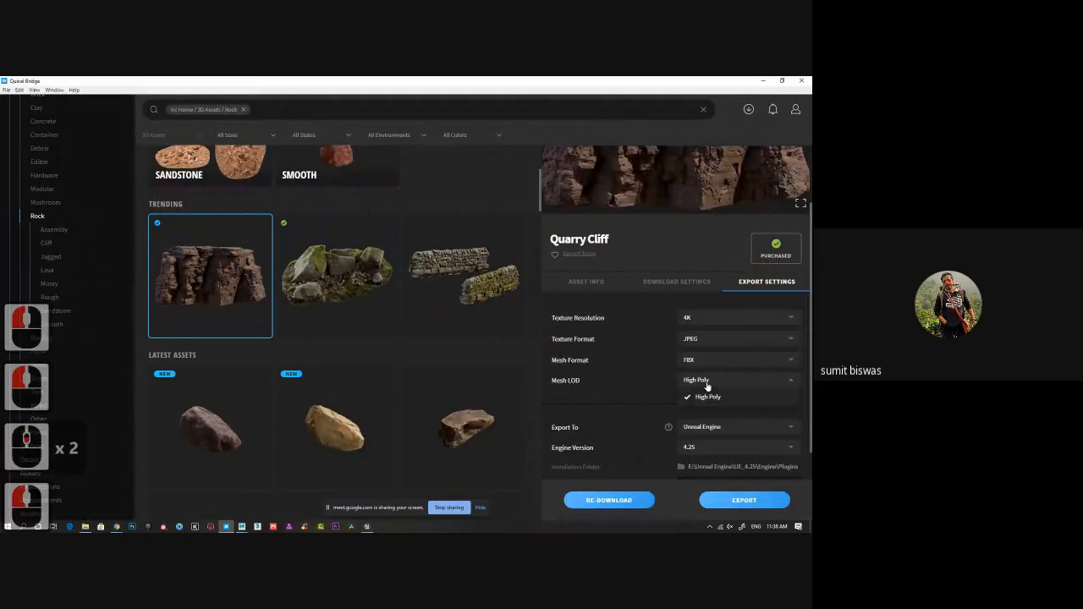
click(620, 398)
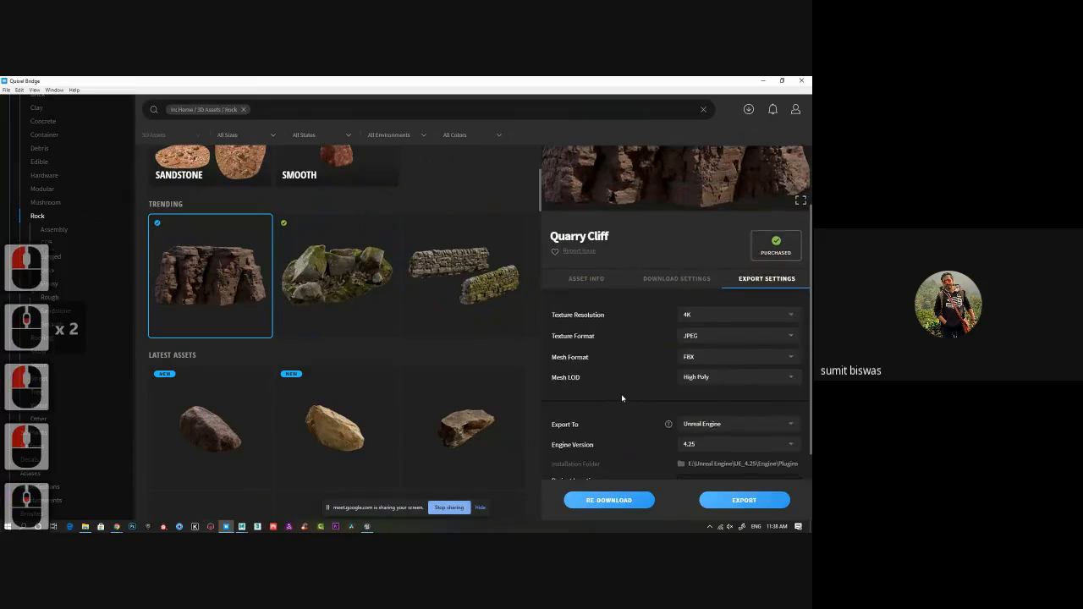
scroll(622, 398, down, 2)
scroll(622, 398, down, 1)
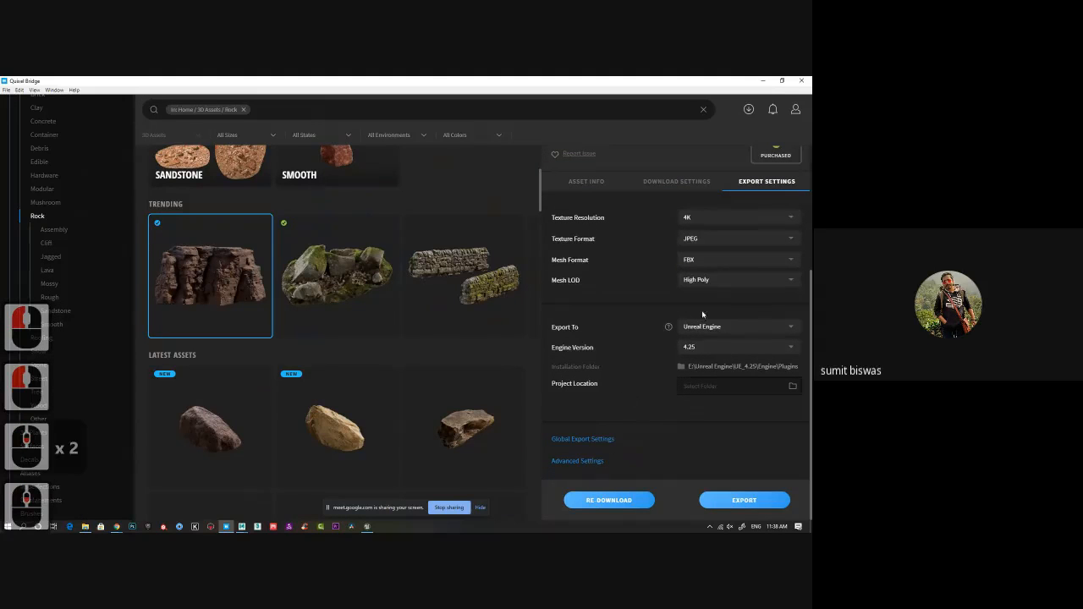
click(712, 280)
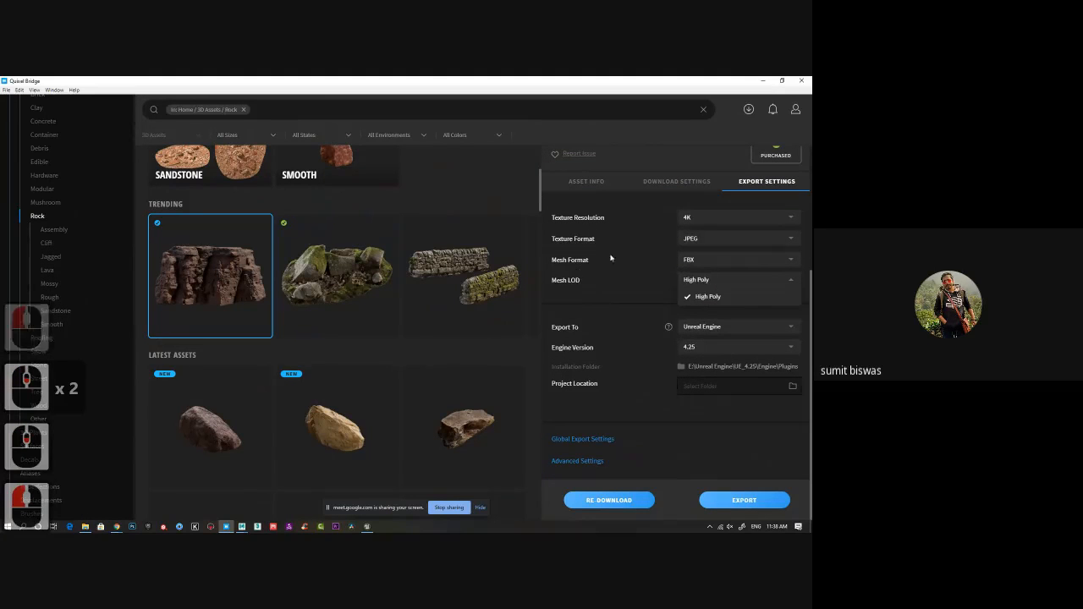
Set Quarry Cliff's download settings to LOD 1 only, with Source ZTool and Highpoly Source excluded
click(676, 181)
scroll(647, 406, down, 3)
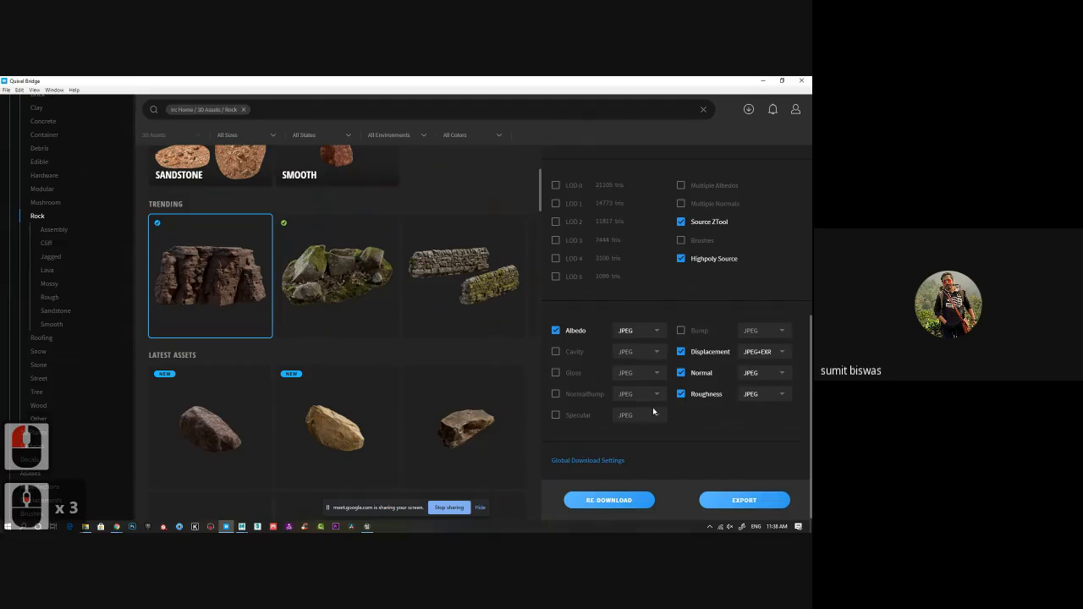
click(556, 185)
click(556, 204)
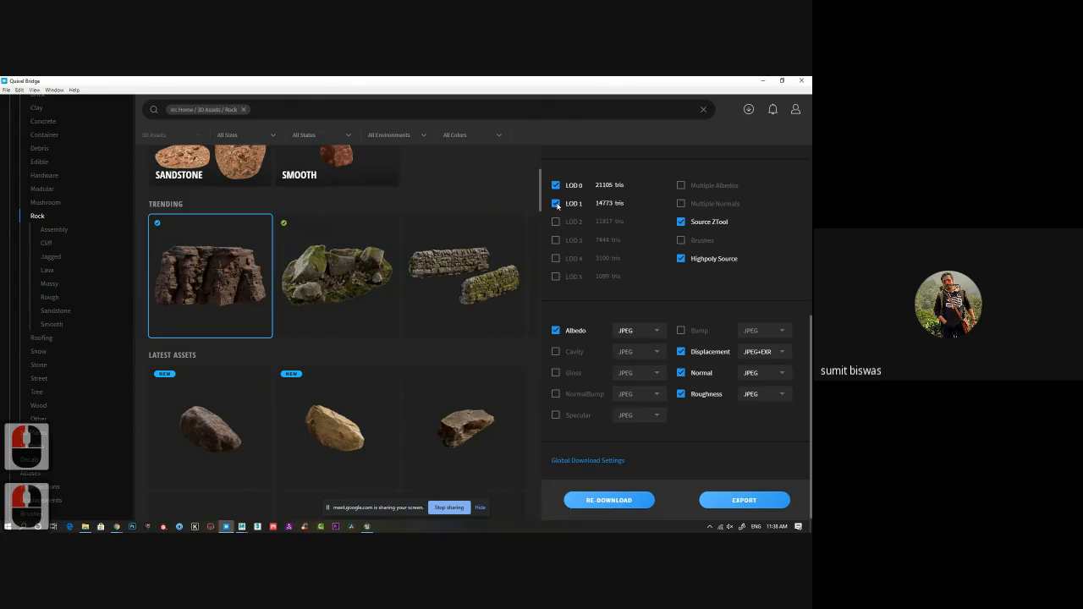
click(556, 204)
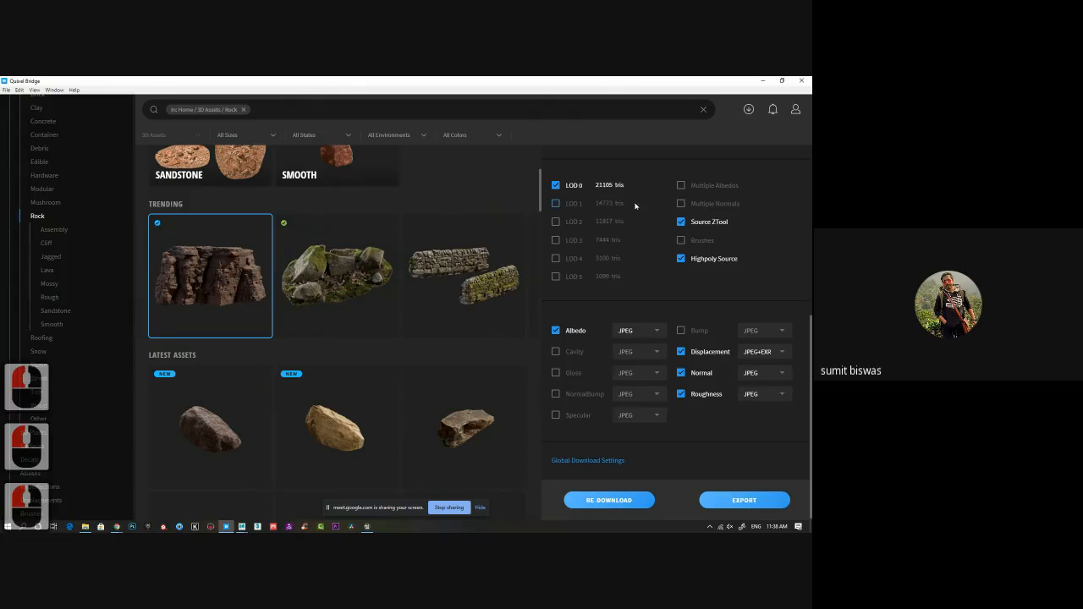
click(557, 188)
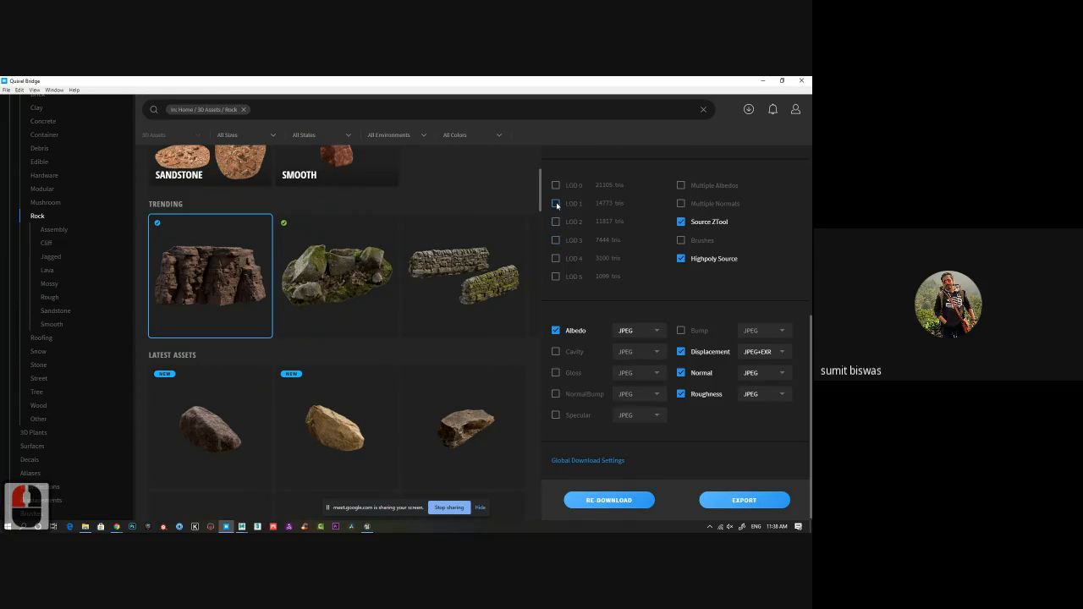
click(557, 204)
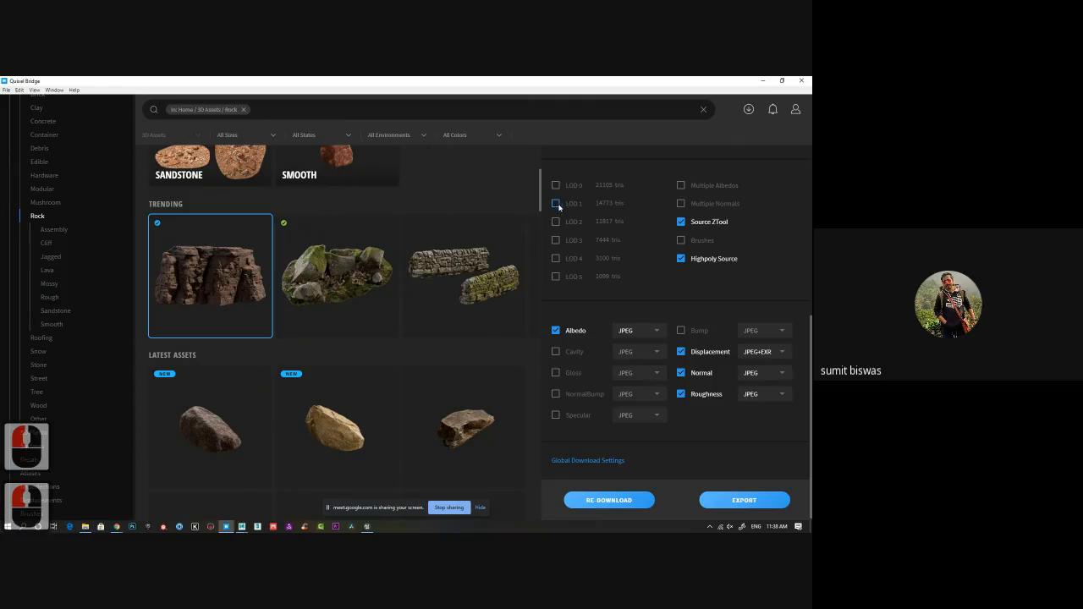
click(682, 222)
click(681, 259)
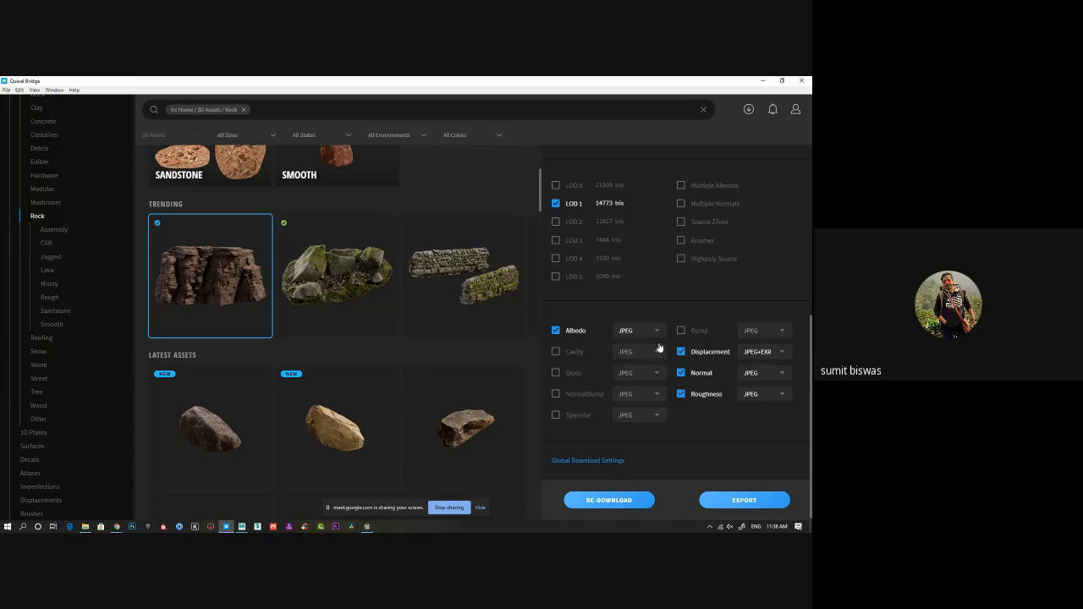
Re-download Quarry Cliff and try exporting it to Unreal Engine, cancelling the high-poly mesh import
click(609, 500)
click(745, 501)
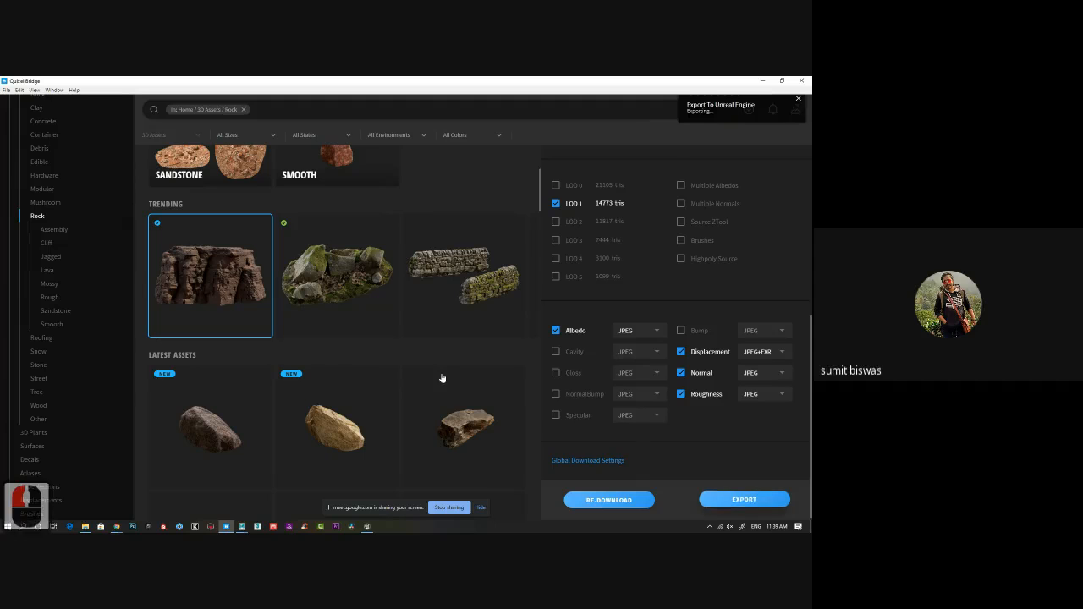
click(765, 82)
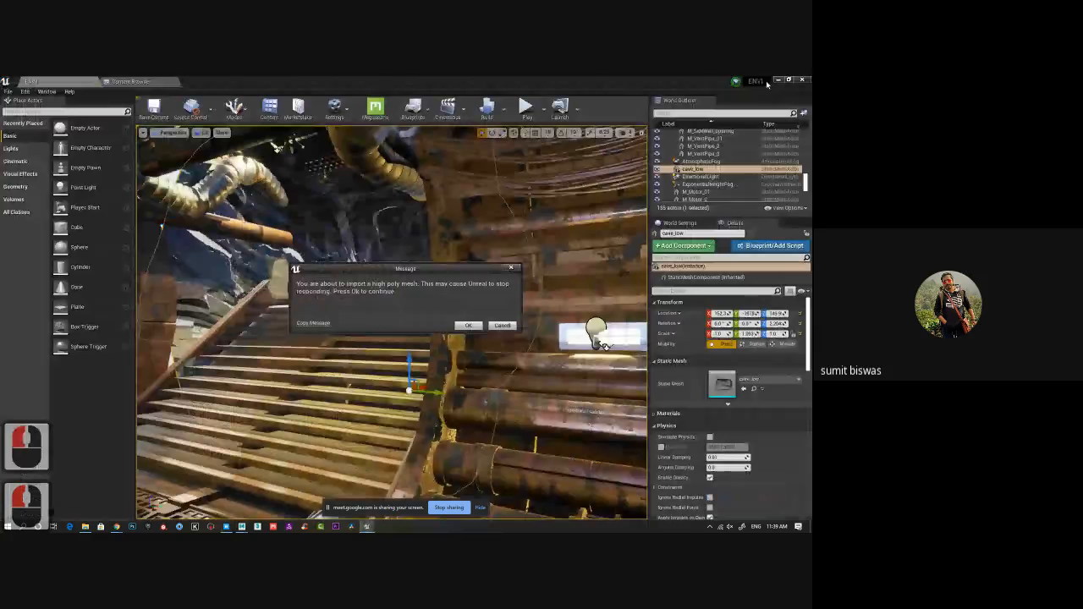
click(505, 326)
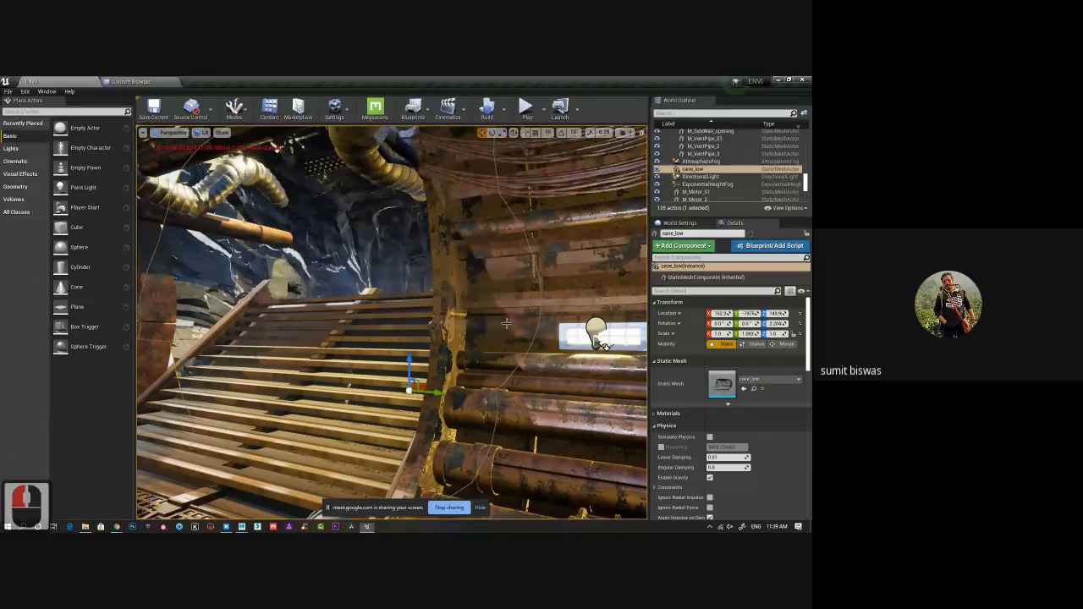
Open Quarry Cliff's download folder from Quixel Bridge and delete its ZBrush tool file and high-poly FBX
click(87, 526)
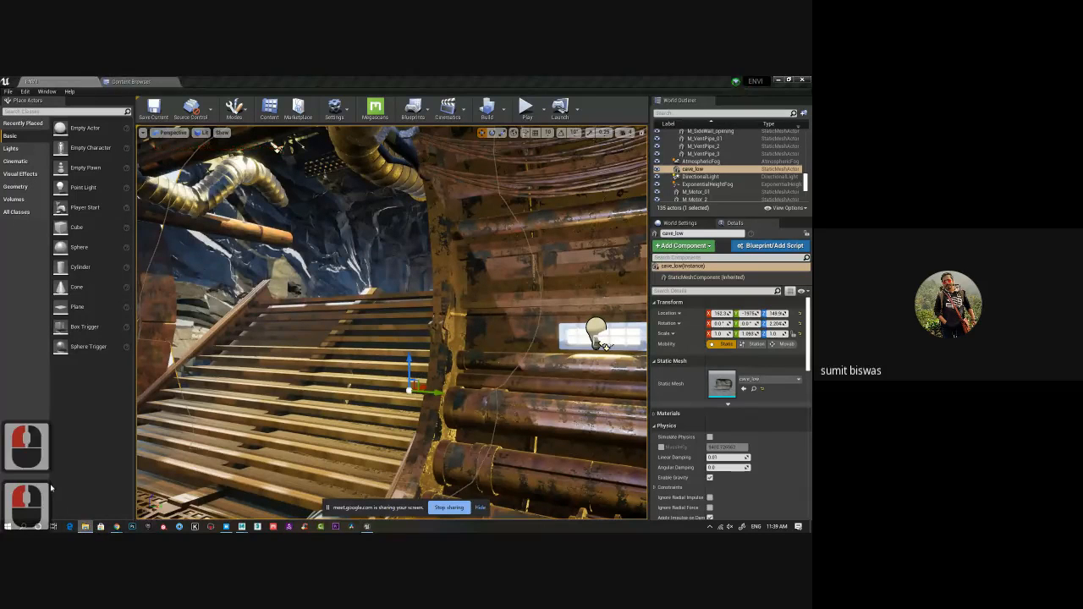
click(226, 526)
right_click(220, 266)
click(235, 271)
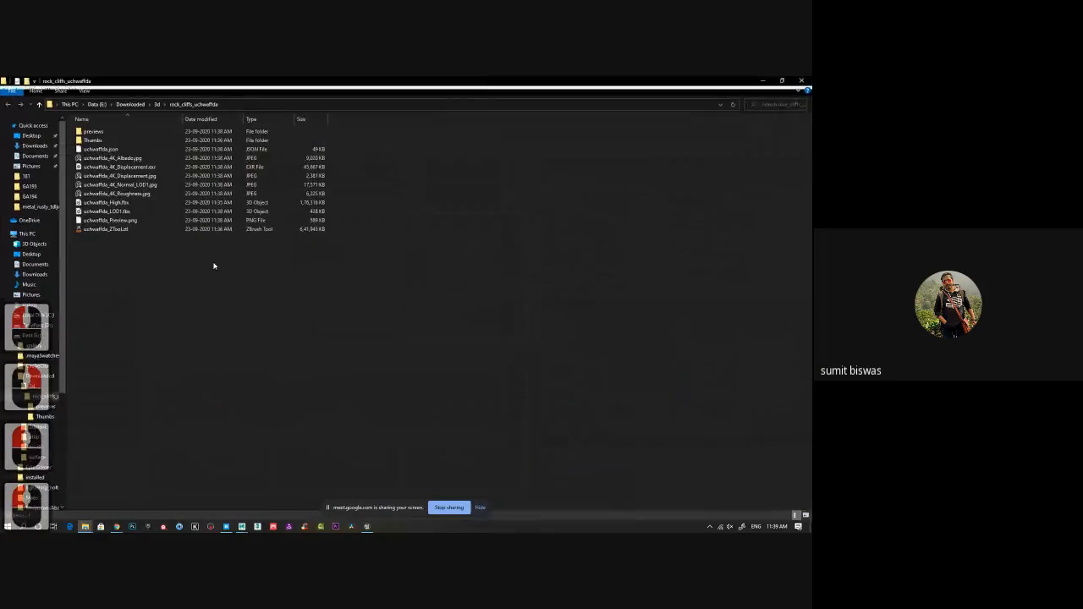
click(118, 230)
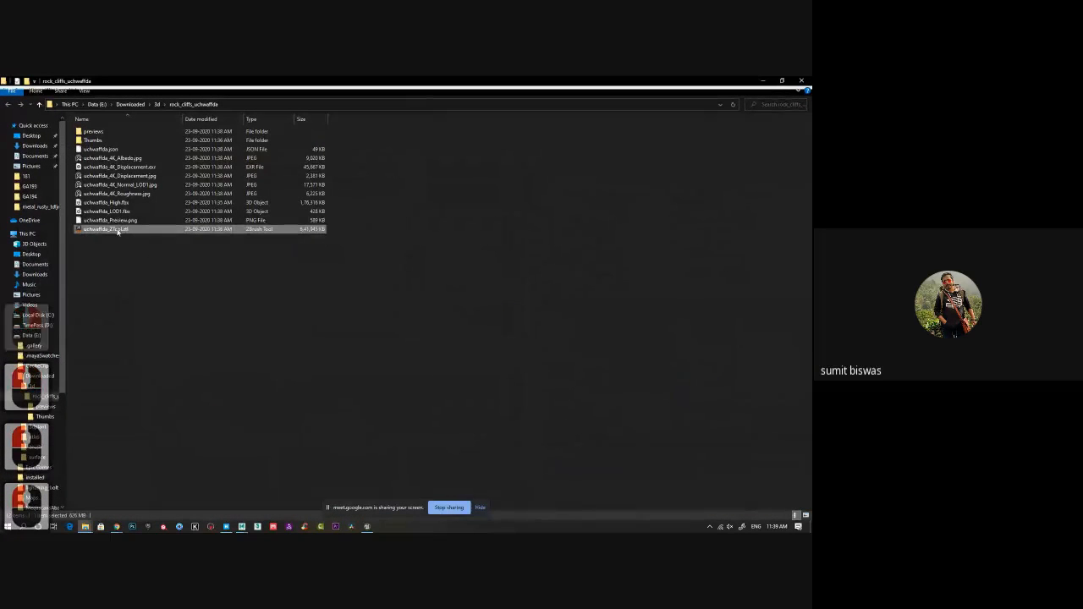
key(Delete)
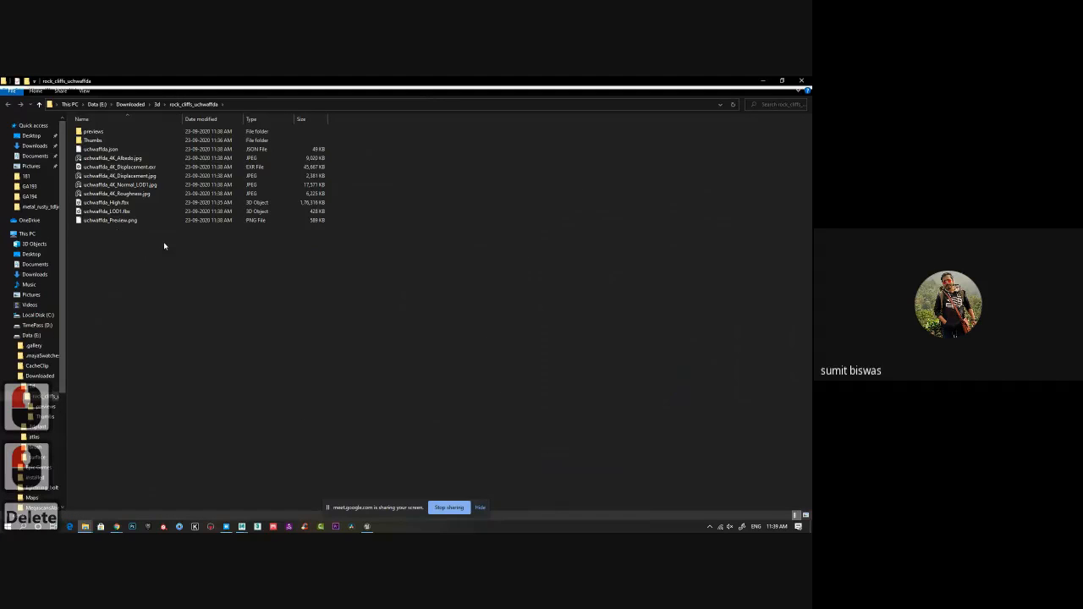
key(ctrl)
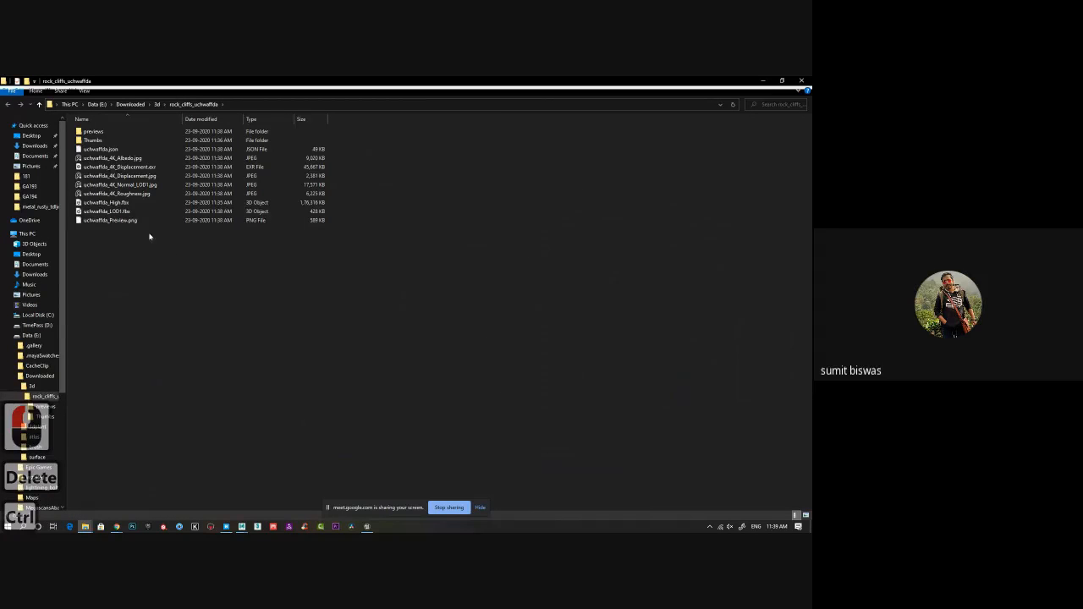
click(111, 203)
key(Delete)
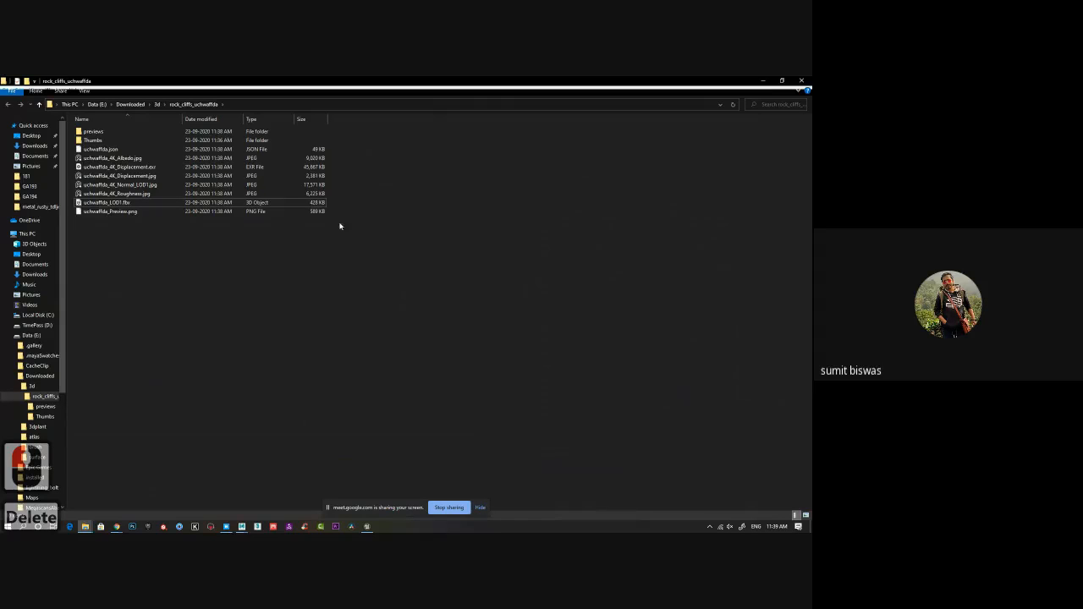
click(802, 82)
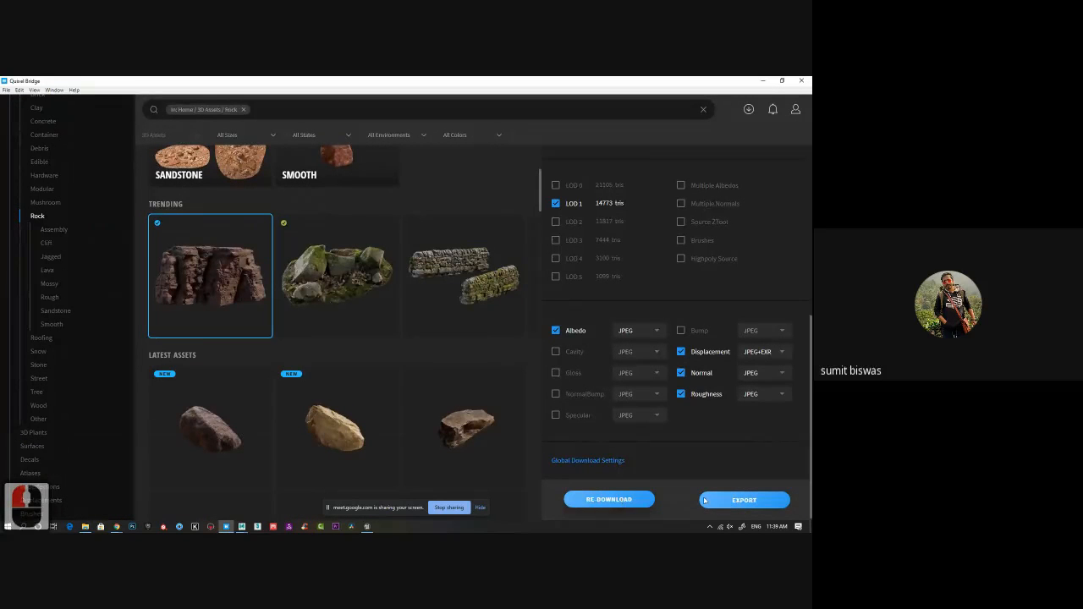
Export Quarry Cliff from Quixel Bridge to Unreal Engine again, dismiss the import log and save all modified content
click(734, 500)
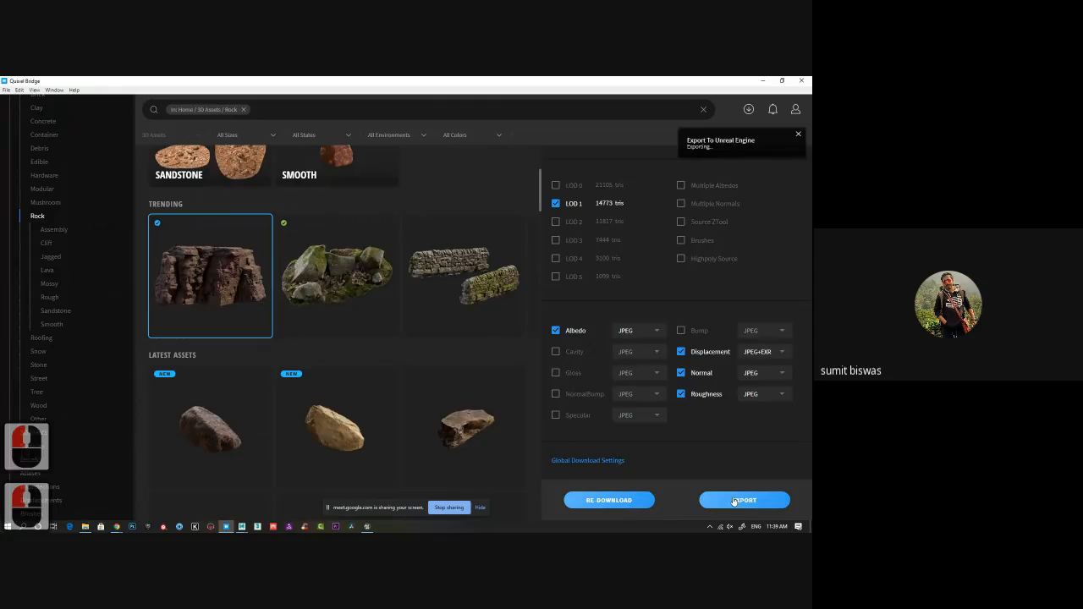
click(761, 82)
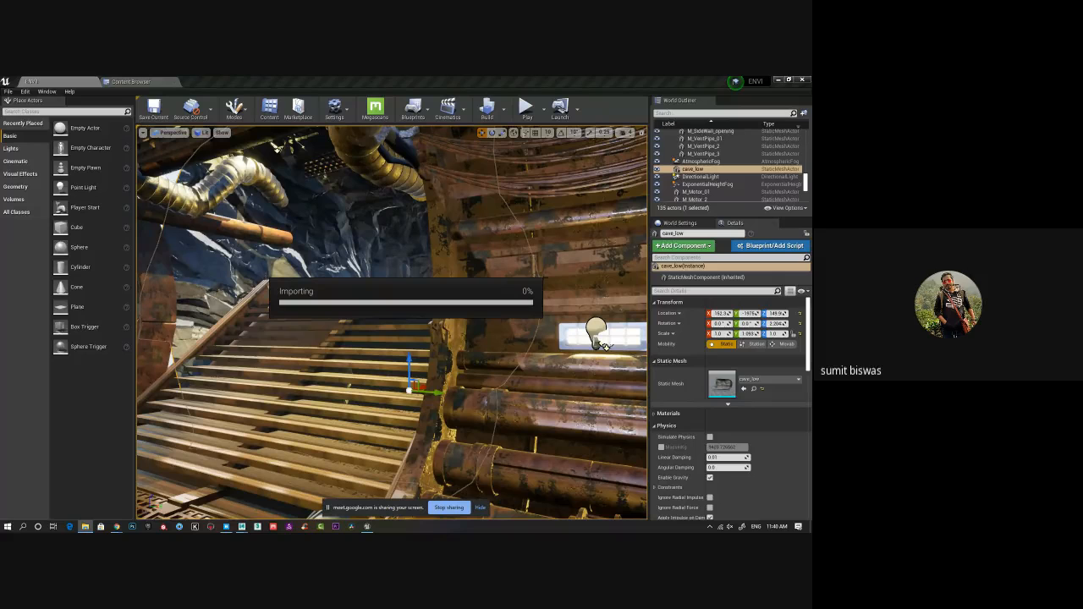
click(605, 345)
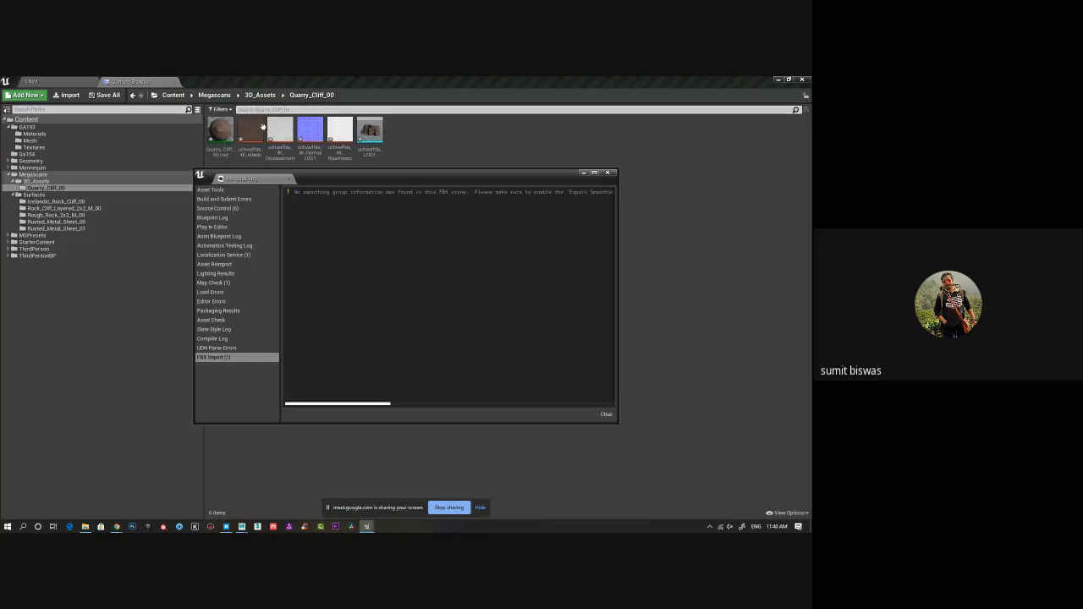
click(608, 173)
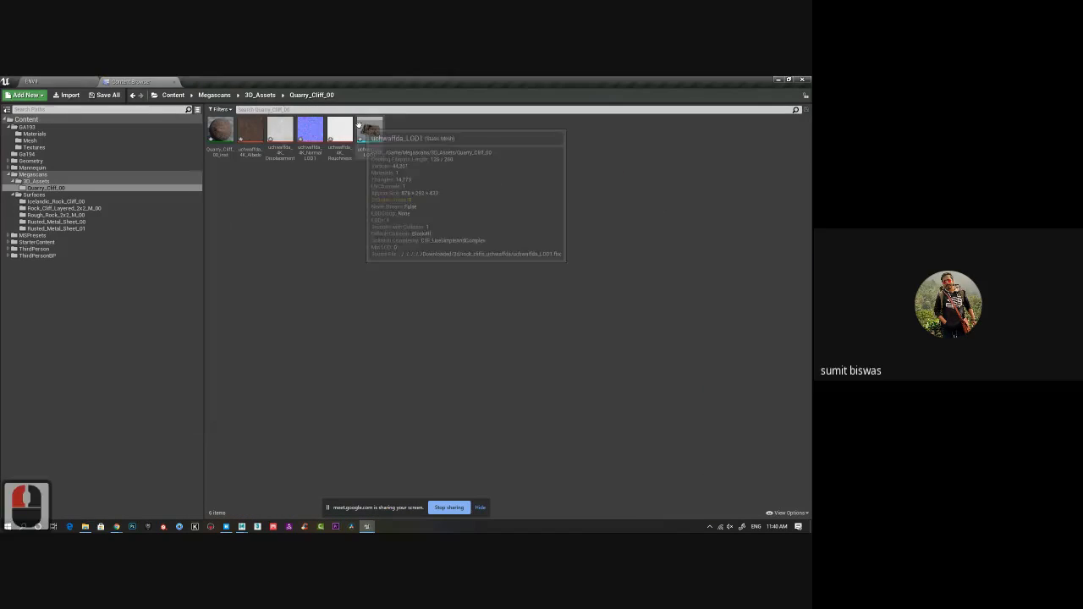
click(105, 95)
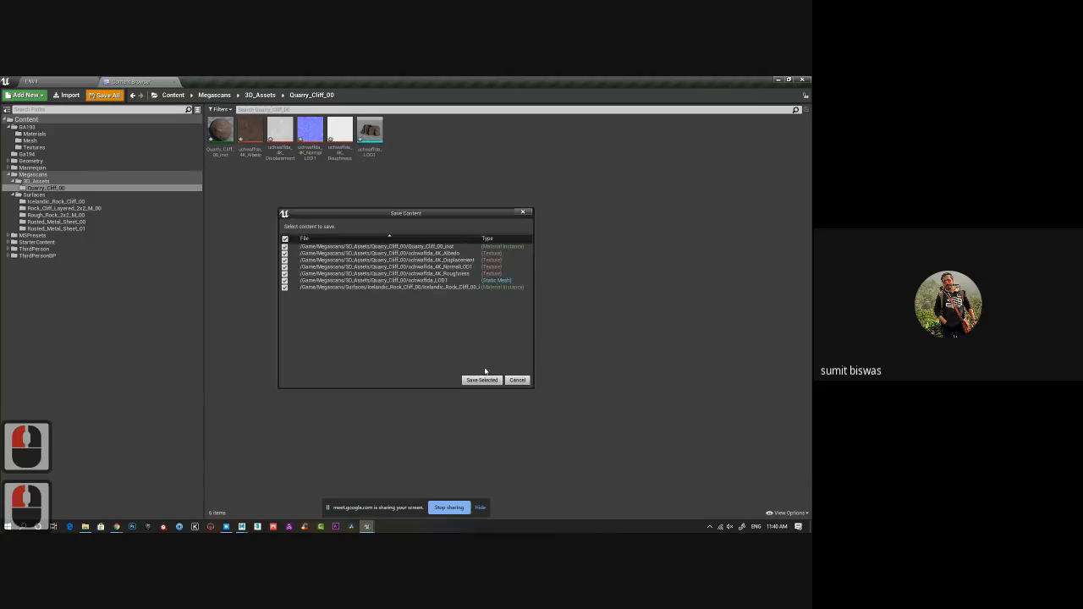
click(481, 379)
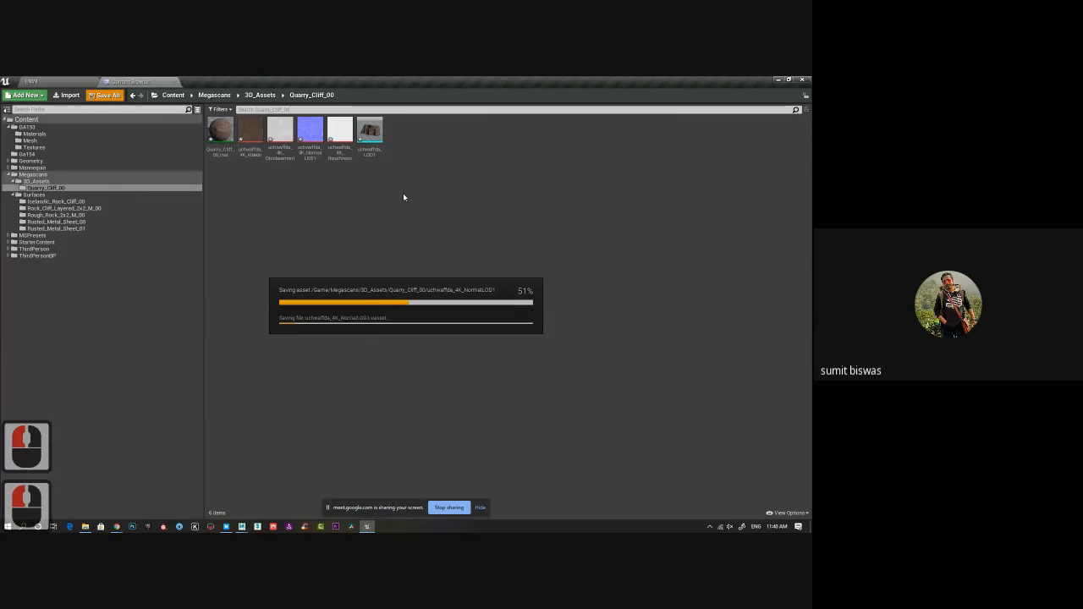
Return to the level and hide the cave_low mesh
click(369, 131)
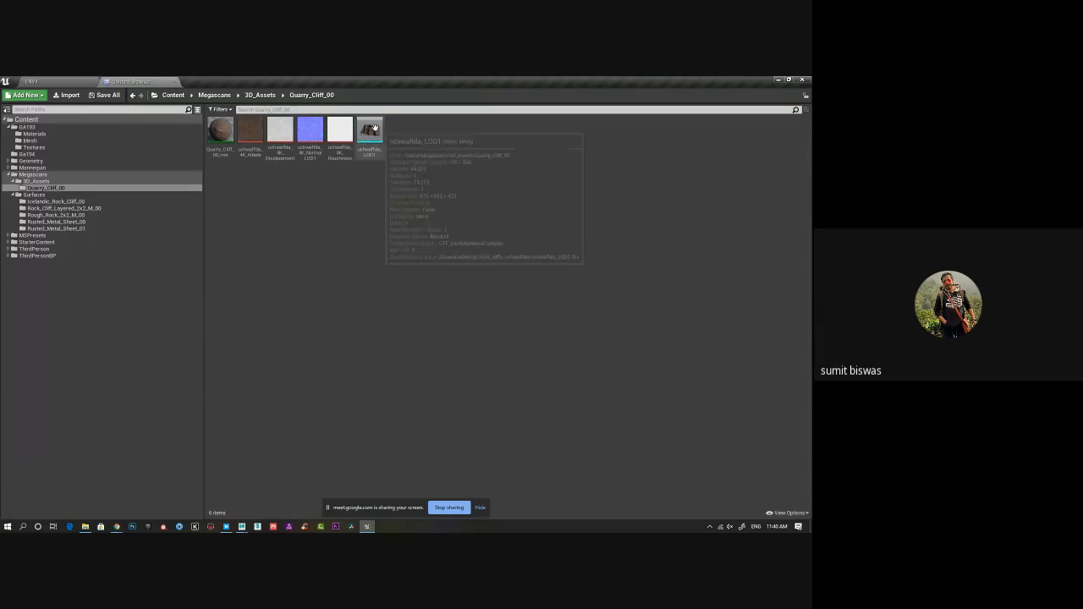
click(87, 82)
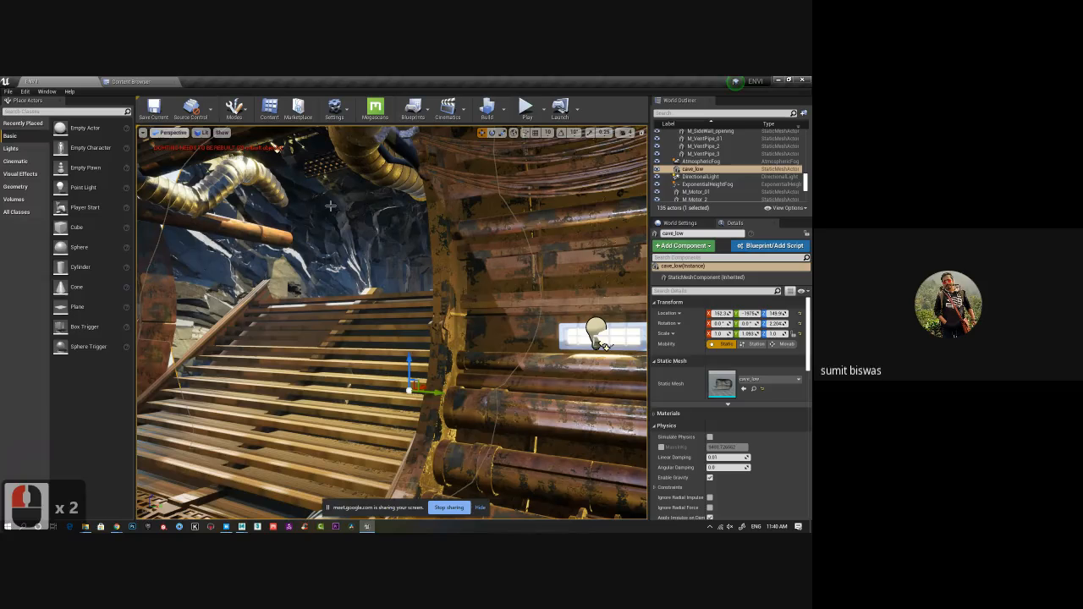
key(h)
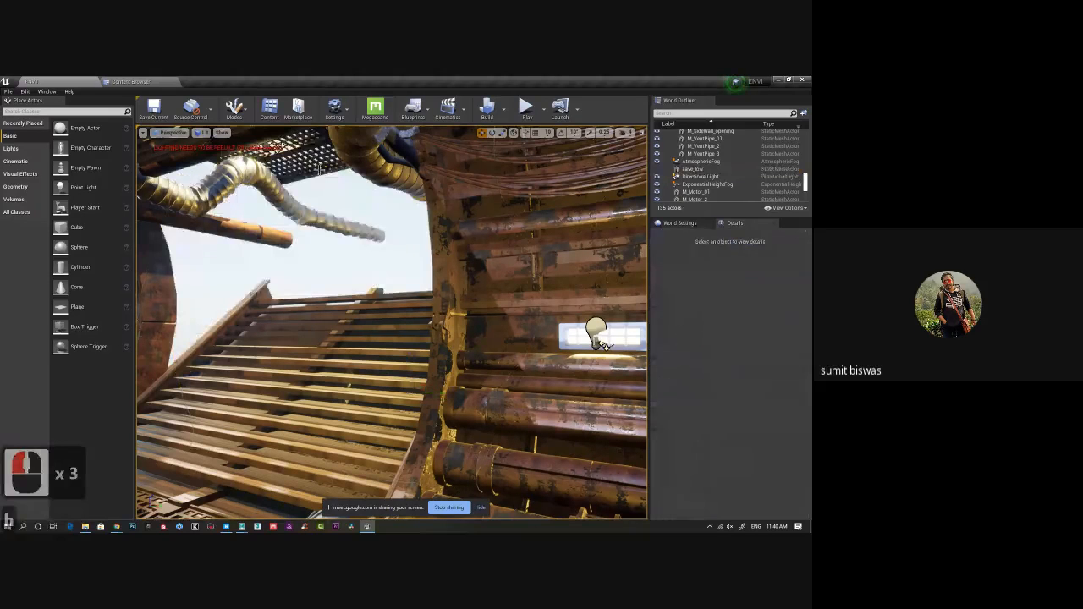
Detach the Content Browser from the main window and place the uchwaffda_LOD1 cliff mesh in the level
click(160, 81)
drag(155, 82, 812, 169)
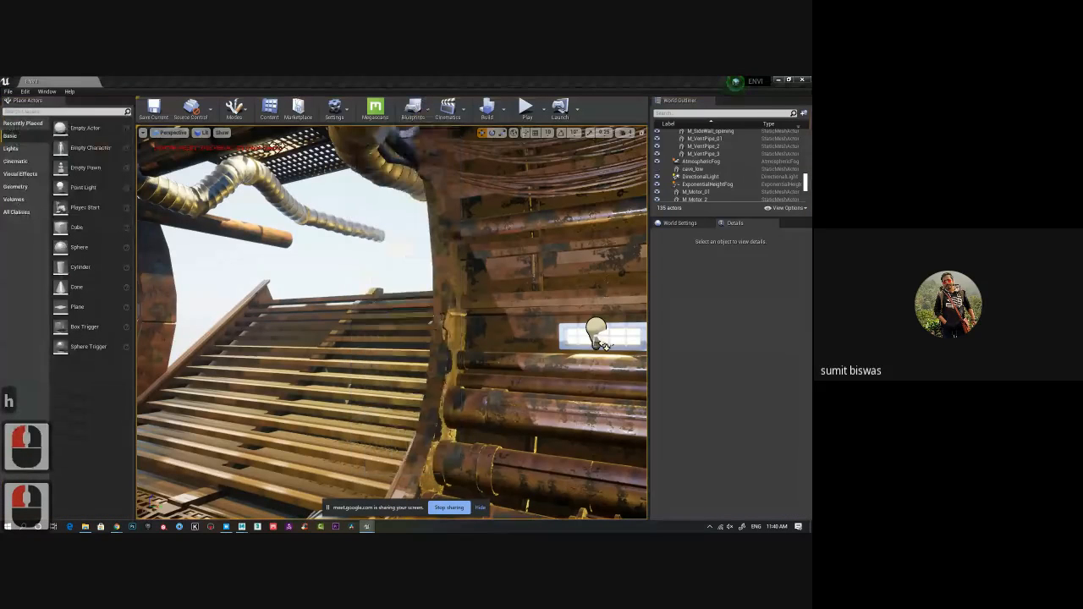
drag(811, 288, 262, 300)
Move the placed cliff mesh behind the slatted wooden ramp, to about X 691, Y -2996 and Z 230
key(f)
alt+right_drag(331, 353, 381, 296)
mouse_move(381, 296)
alt+mouse_down()
mouse_move(309, 310)
mouse_move(427, 281)
mouse_move(387, 281)
mouse_move(370, 259)
mouse_move(376, 294)
alt+mouse_up()
alt+drag(440, 280, 449, 267)
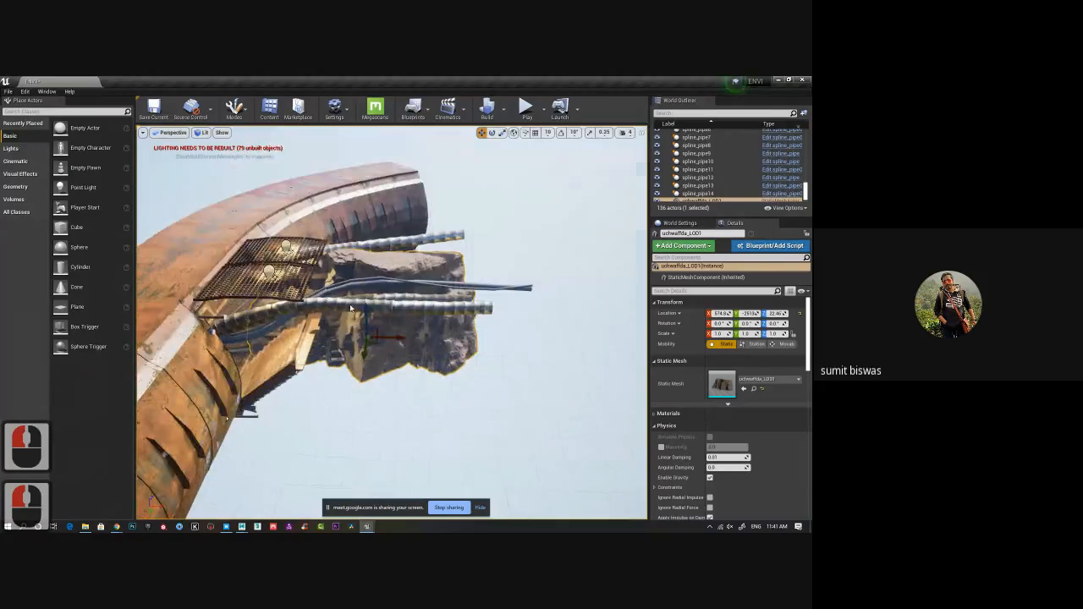
alt+right_drag(448, 279, 568, 385)
alt+drag(568, 384, 443, 334)
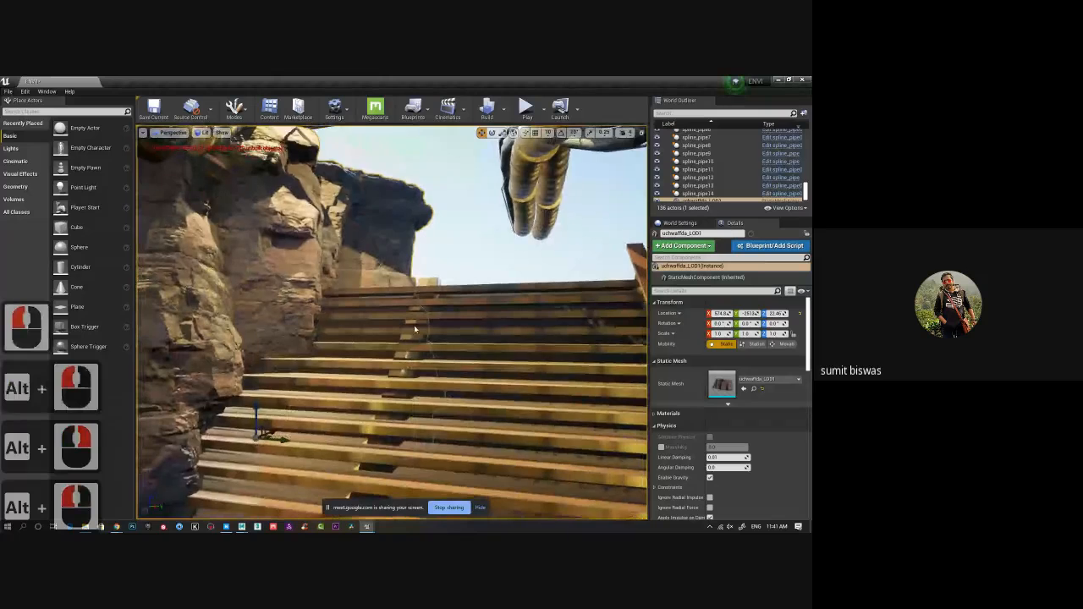
alt+right_drag(415, 329, 363, 322)
alt+middle_drag(363, 322, 370, 306)
alt+drag(370, 307, 294, 335)
alt+right_drag(294, 335, 322, 347)
alt+middle_drag(322, 347, 320, 343)
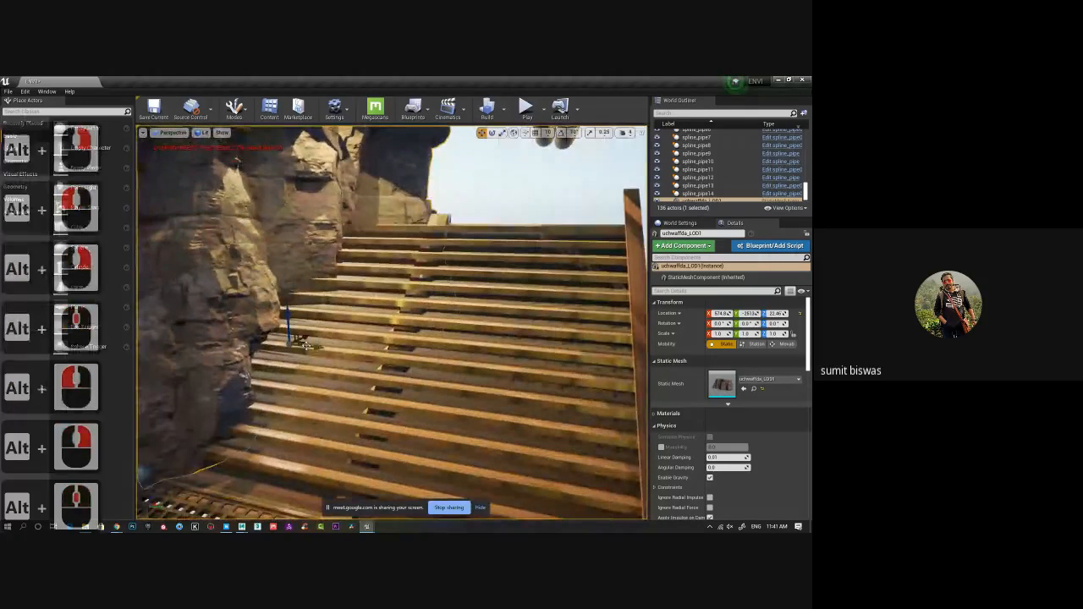
drag(307, 345, 198, 308)
Undo the mistaken move and duplicate the cliff mesh slightly higher behind the ramp
alt+drag(210, 260, 451, 297)
shift+drag(326, 319, 375, 296)
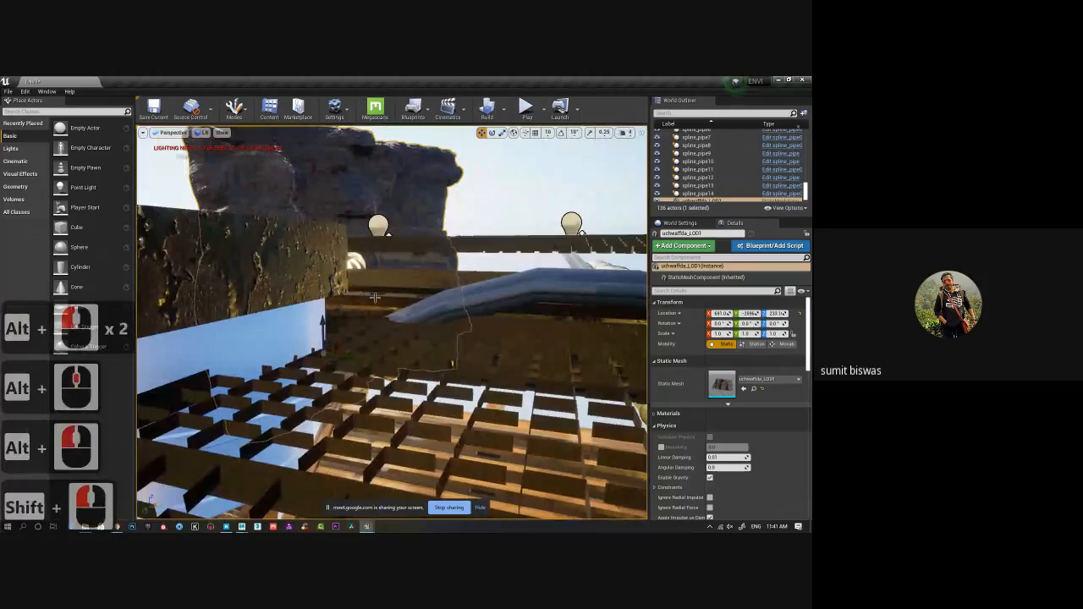
key(ctrl+z)
alt+drag(442, 302, 339, 243)
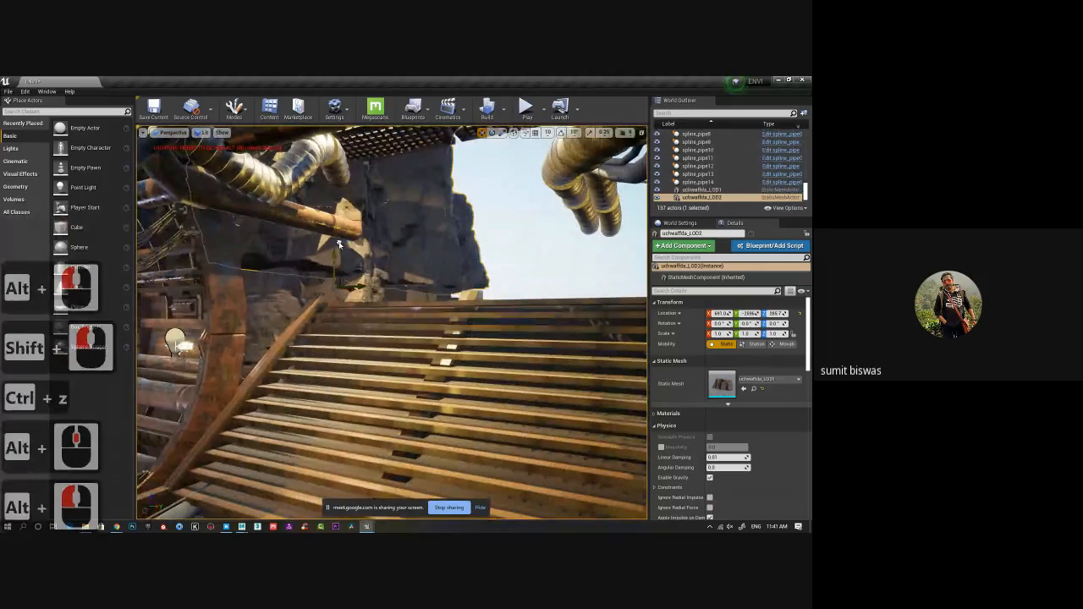
Tilt the duplicated cliff mesh and move it to about Y -2646
key(e)
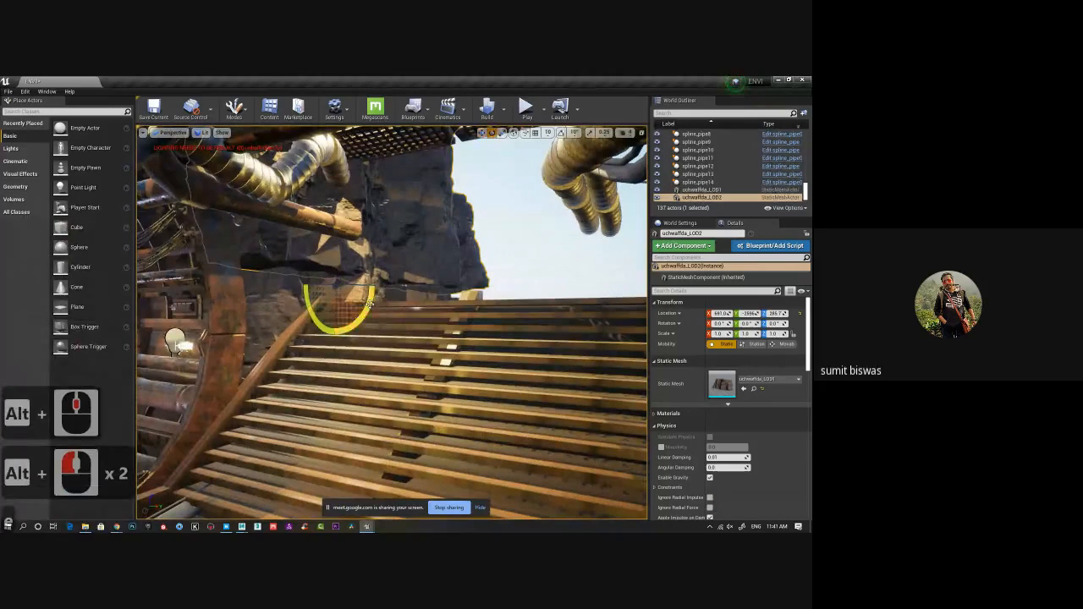
drag(370, 303, 385, 325)
key(w)
key(e)
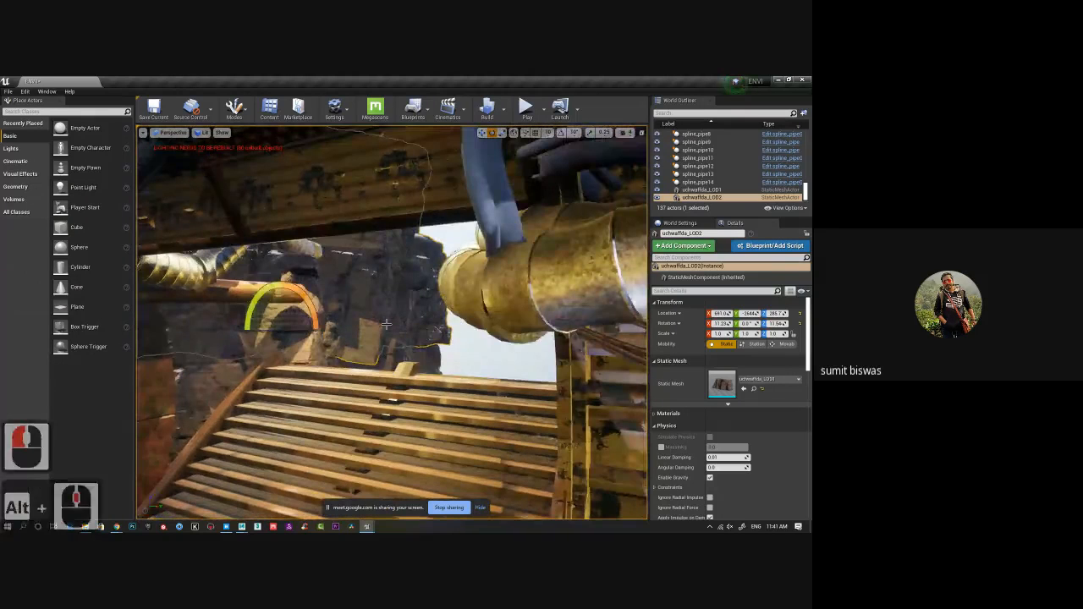
key(w)
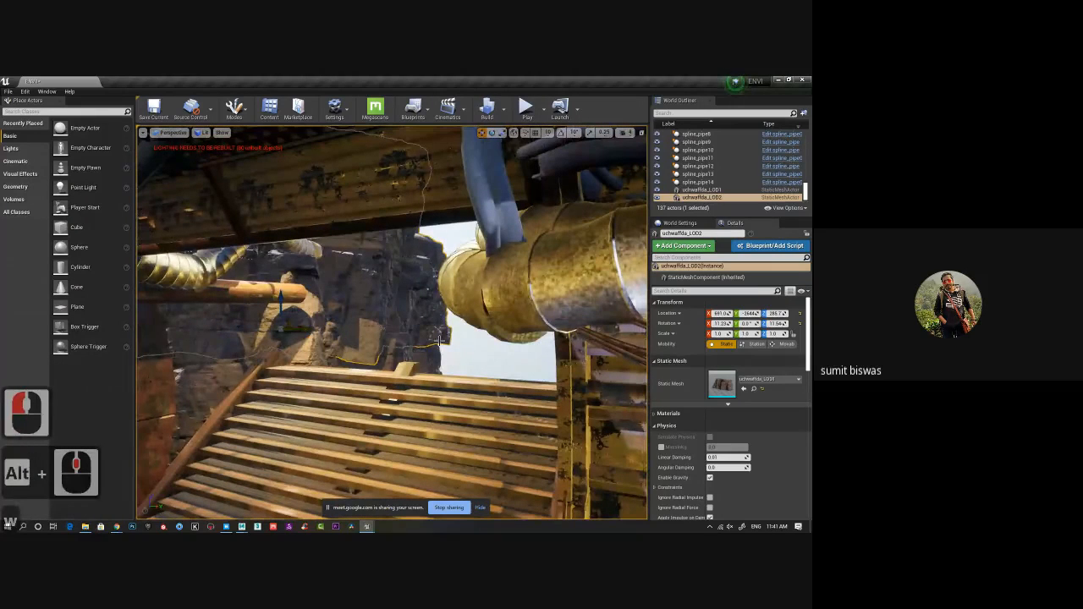
Duplicate the tilted cliff mesh, rotate the copy and position it above the grated platform at about X 501, Y -2295
key(alt)
mouse_move(459, 341)
alt+mouse_down()
mouse_move(457, 362)
mouse_move(453, 325)
alt+mouse_up()
alt+right_drag(454, 326, 425, 315)
alt+drag(304, 268, 306, 319)
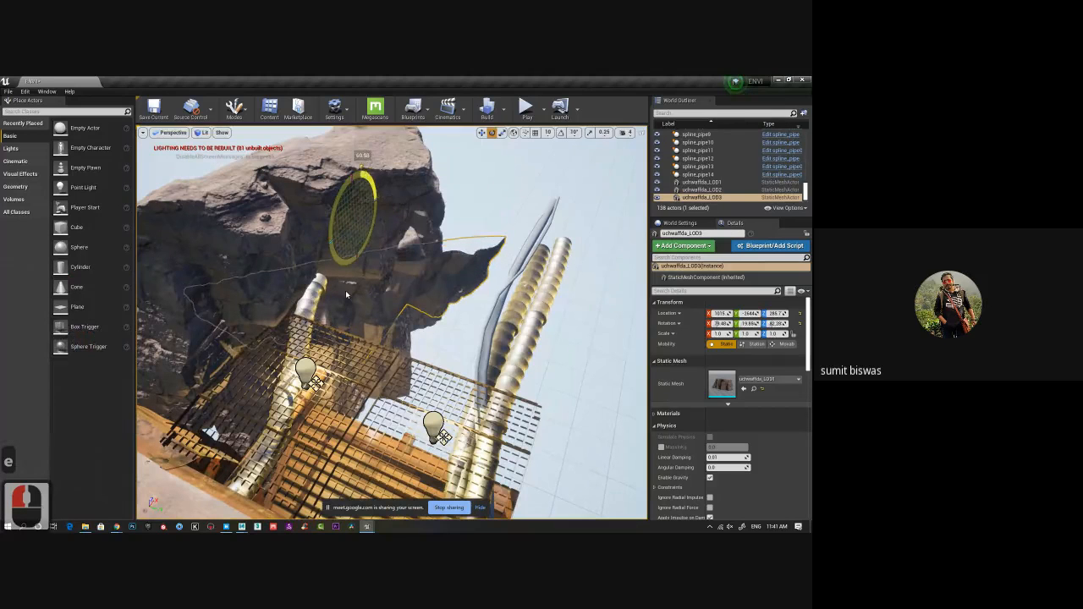
drag(392, 211, 389, 174)
key(w)
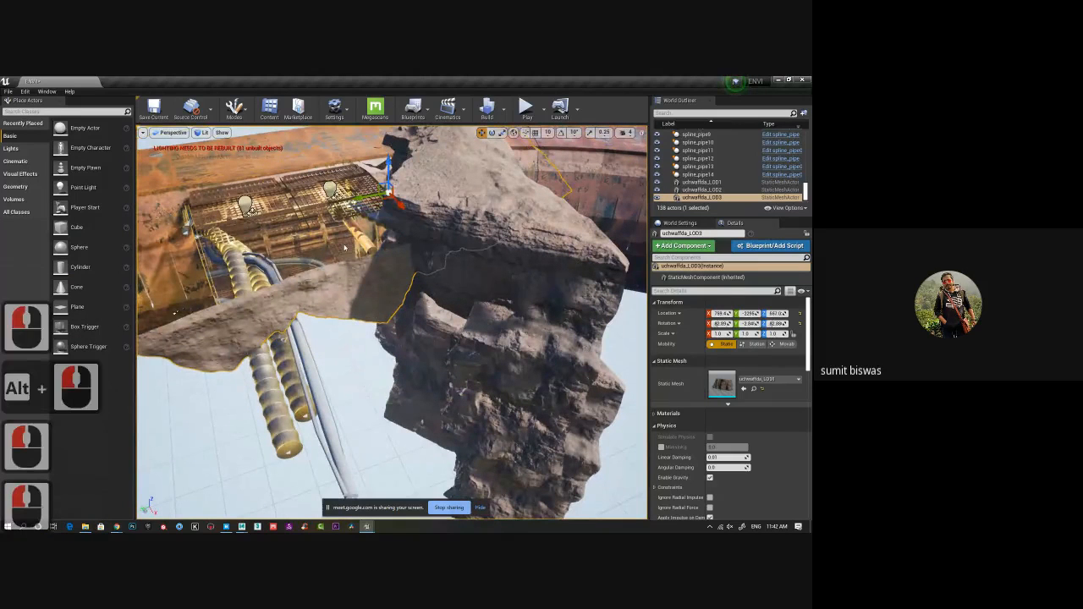
alt+drag(345, 247, 600, 187)
alt+drag(366, 305, 487, 248)
alt+drag(458, 176, 418, 238)
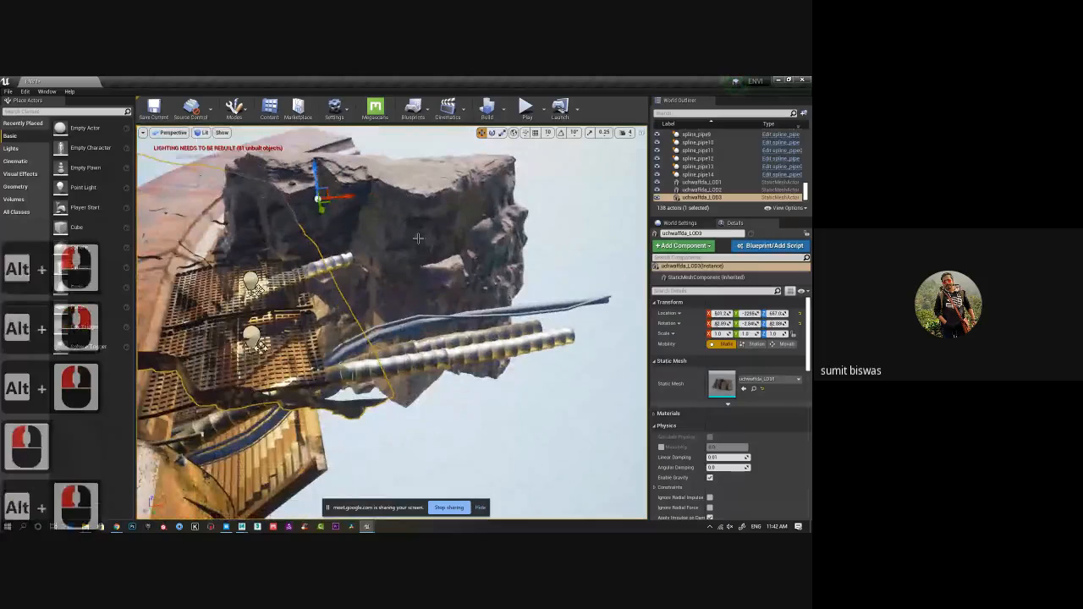
Duplicate the overhead cliff mesh outward, rotate the copy, and duplicate it again further out to about X 1120
alt+drag(338, 198, 523, 197)
key(e)
drag(467, 170, 452, 196)
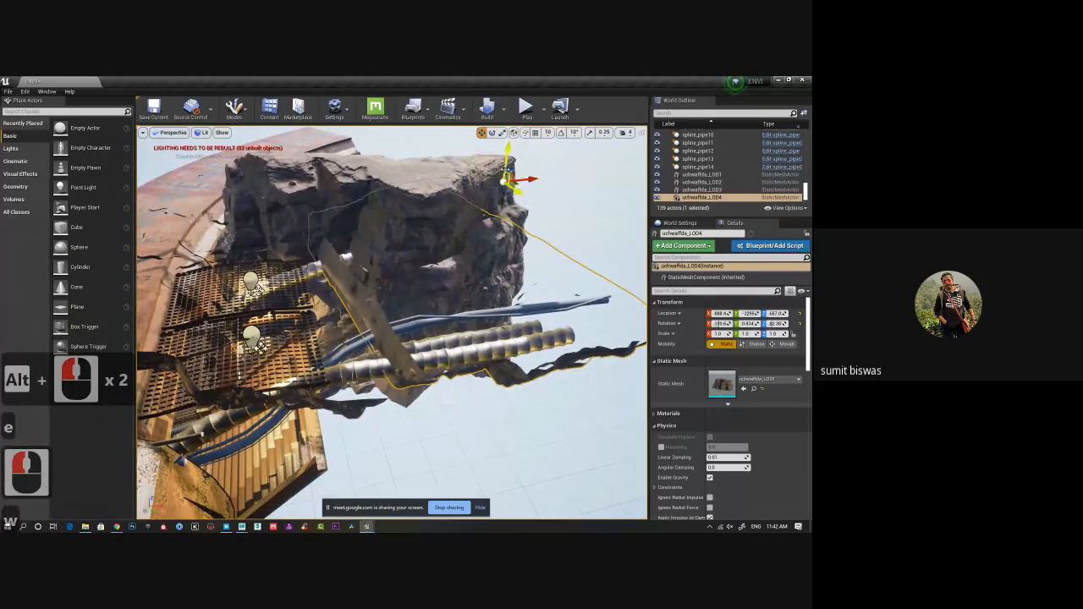
key(w)
drag(508, 193, 625, 173)
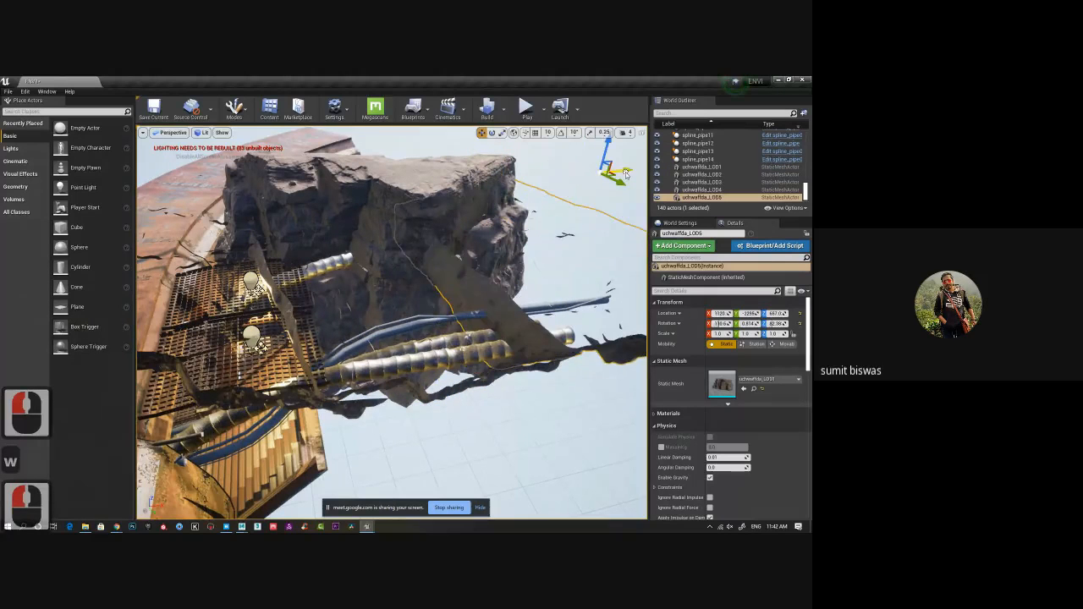
Raise the two outer overhead cliff copies out of the opening behind the ramp, the middle one to about Z 775
alt+drag(332, 325, 306, 329)
alt+right_drag(306, 329, 344, 336)
alt+middle_drag(344, 336, 325, 365)
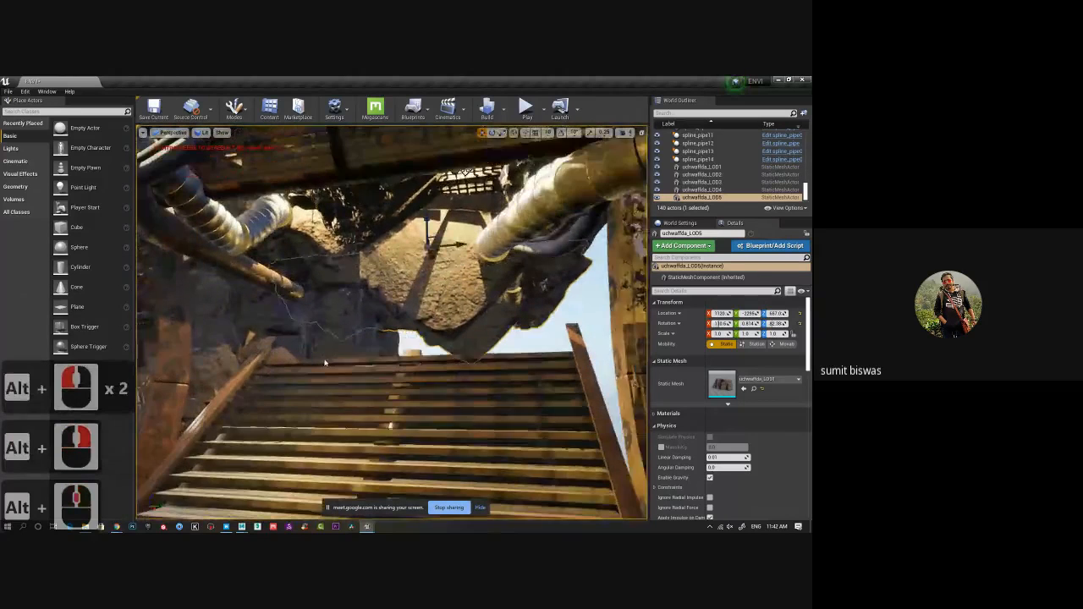
alt+drag(325, 365, 343, 365)
alt+right_drag(342, 366, 376, 324)
drag(420, 209, 419, 145)
click(457, 254)
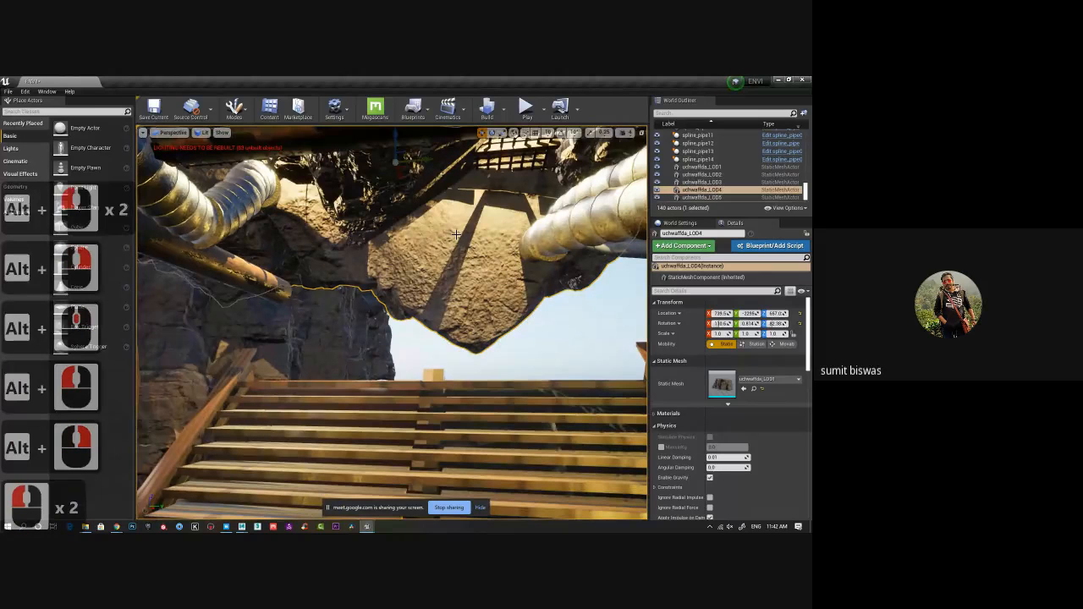
drag(412, 147, 392, 82)
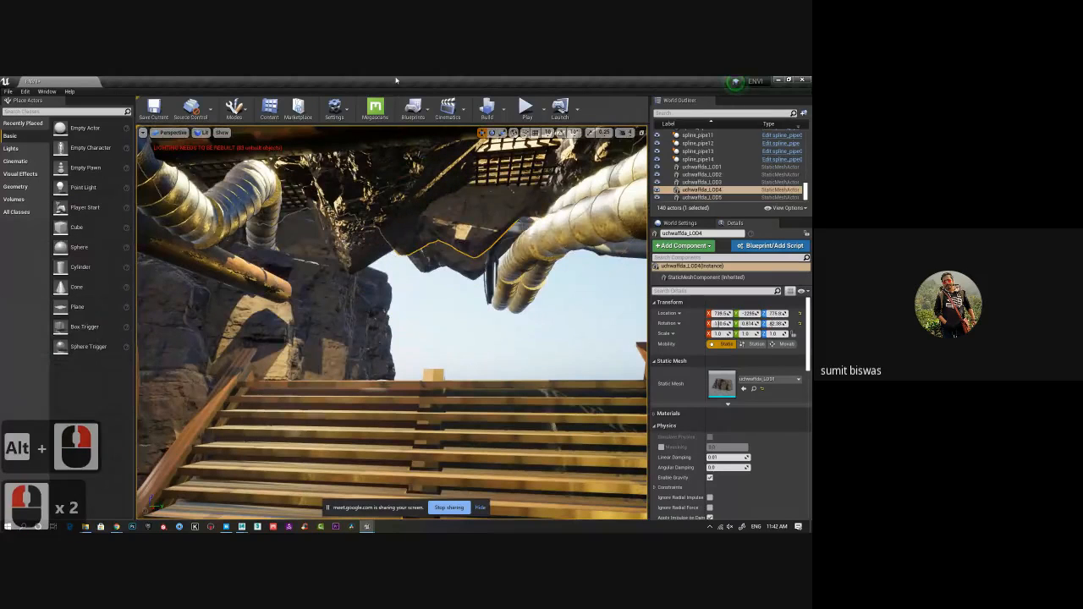
Raise the overhead cliff mesh nearest the ramp to about Z 771
click(380, 242)
click(364, 249)
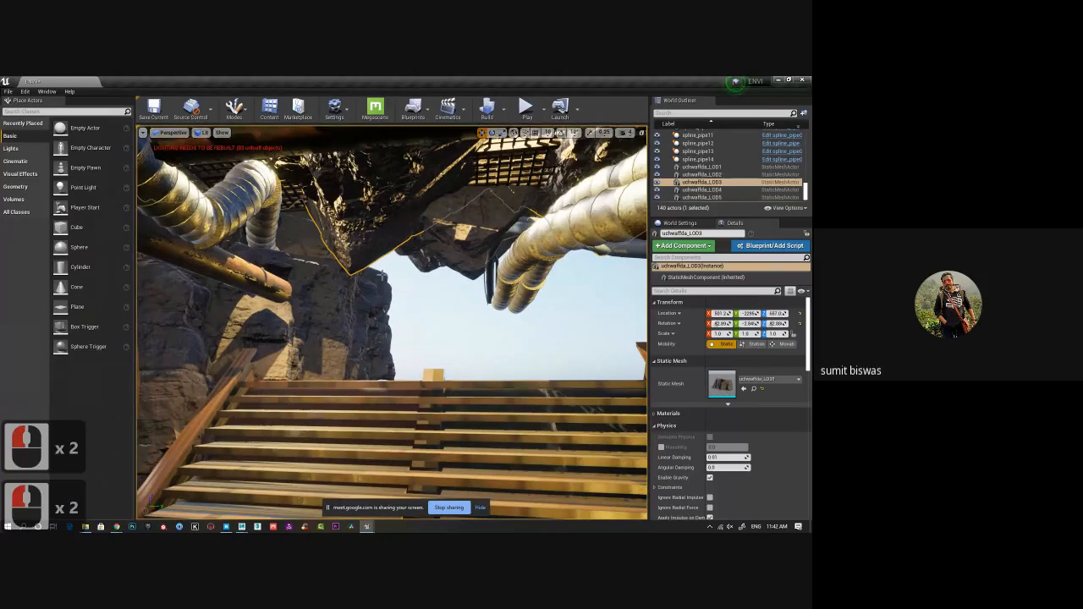
scroll(421, 307, down, 3)
alt+right_drag(435, 314, 426, 292)
alt+drag(426, 292, 385, 165)
alt+middle_drag(385, 165, 370, 120)
drag(361, 134, 370, 83)
Raise the middle overhead cliff copy to about Z 846 and the outermost one to about Z 898
click(409, 153)
click(409, 153)
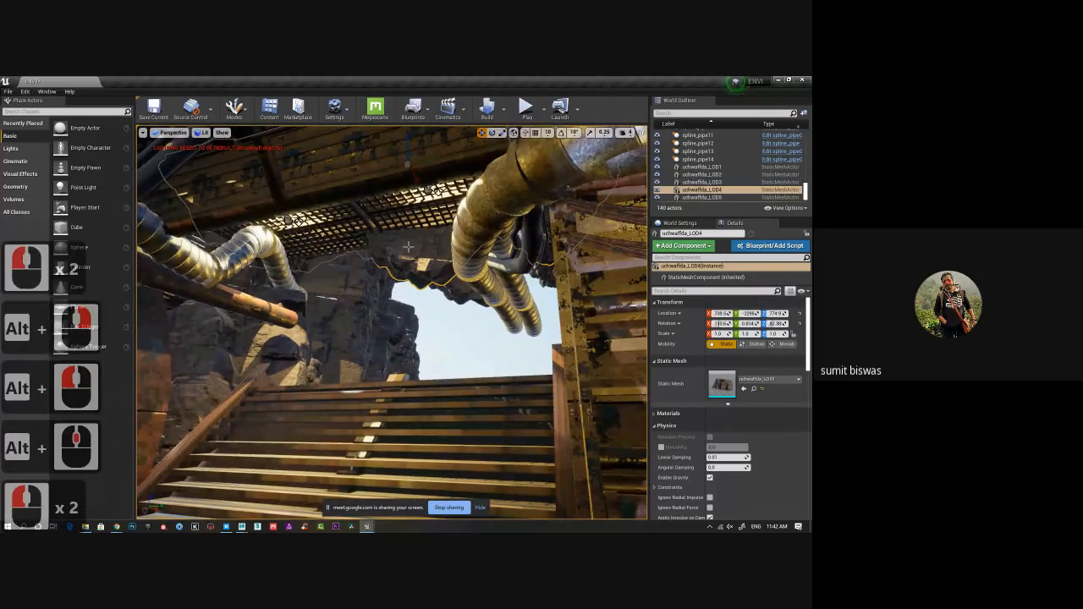
drag(409, 153, 411, 119)
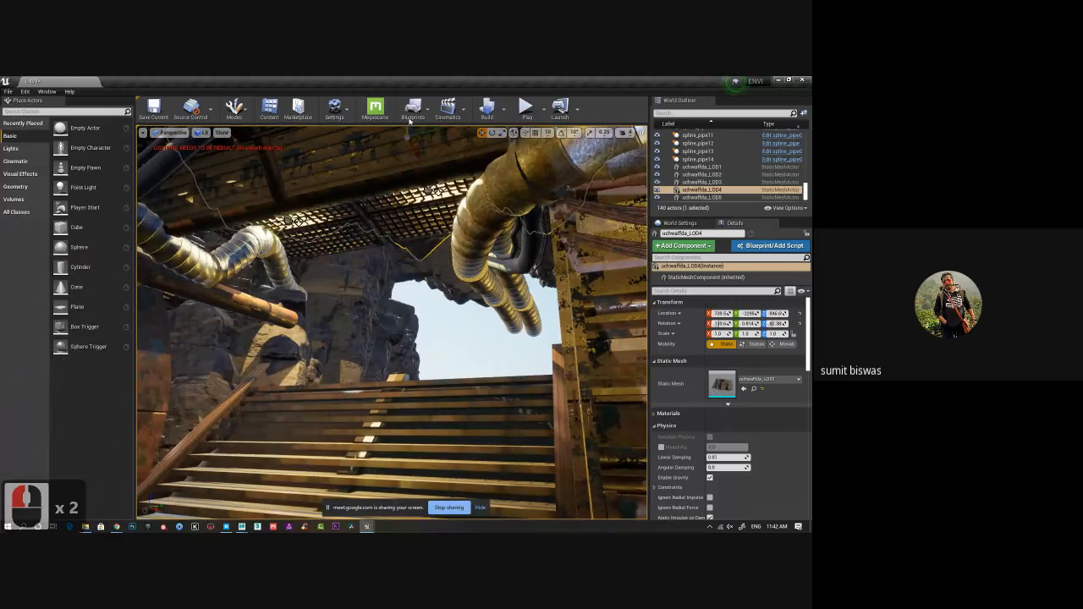
alt+drag(385, 266, 360, 258)
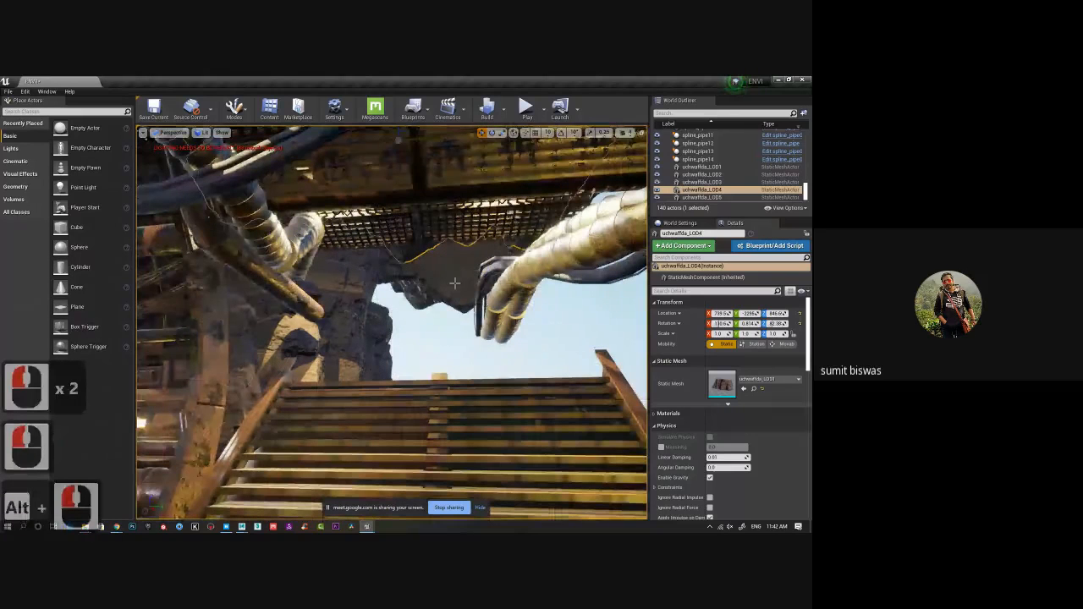
click(445, 274)
drag(415, 201, 415, 181)
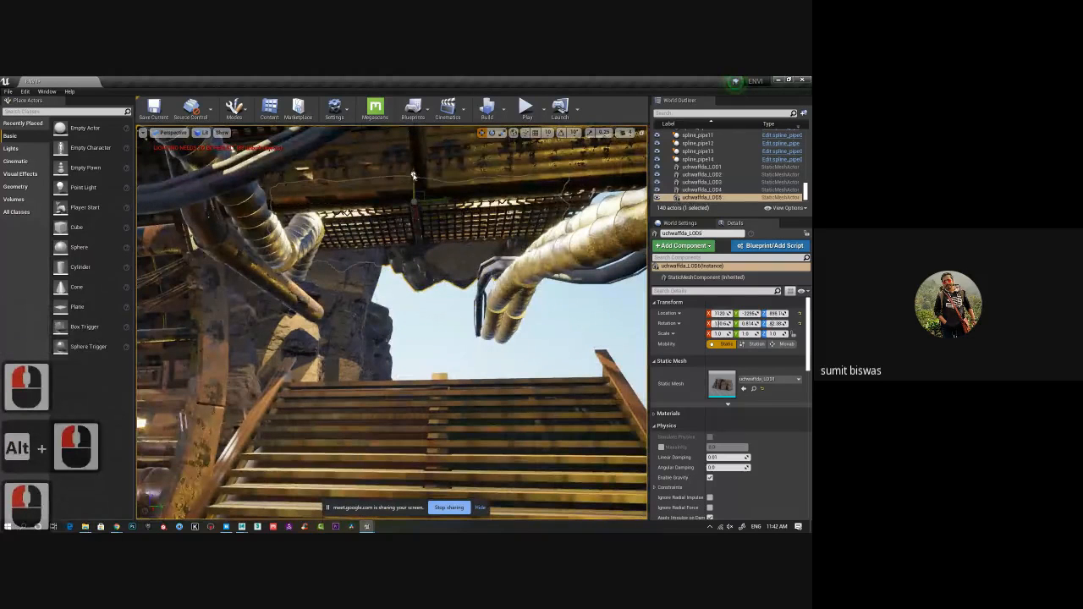
Duplicate the side wall cliff across the opening to about Y -2140 and mirror the copy along the Y axis
double_click(351, 294)
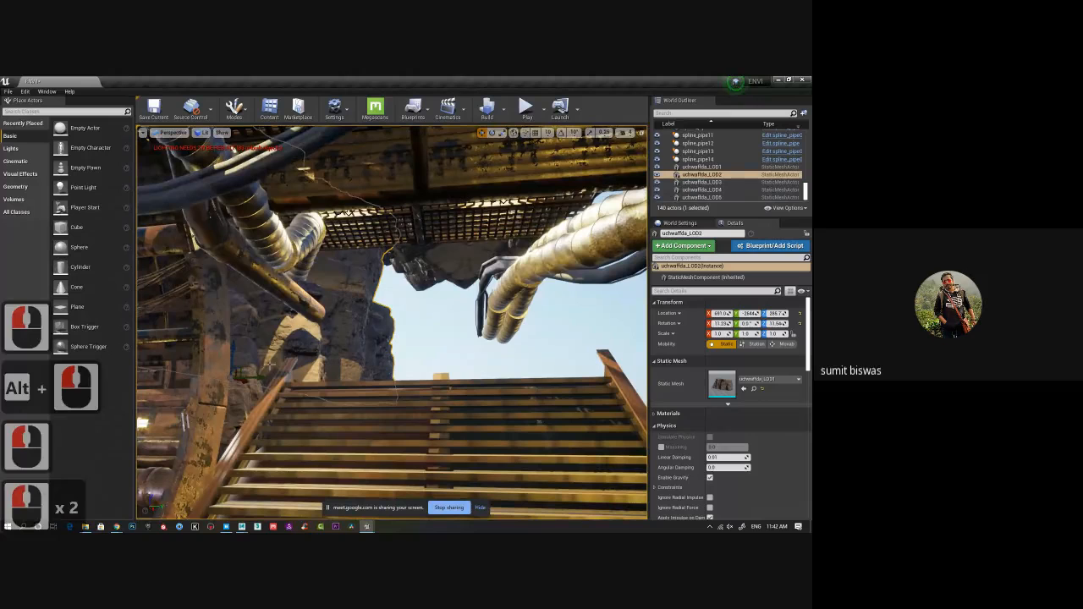
alt+drag(260, 375, 505, 373)
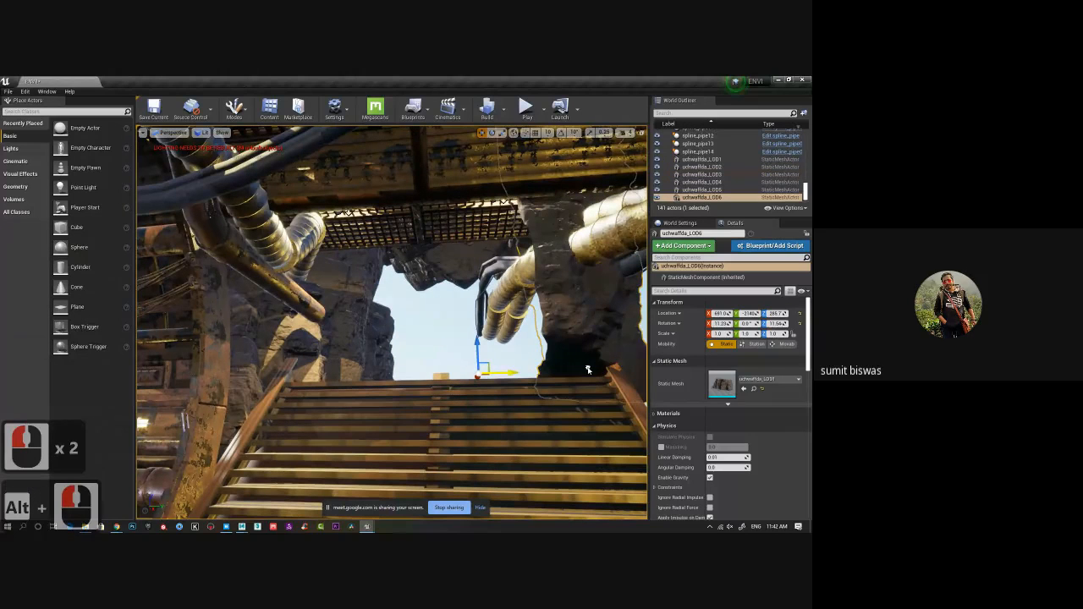
right_click(581, 314)
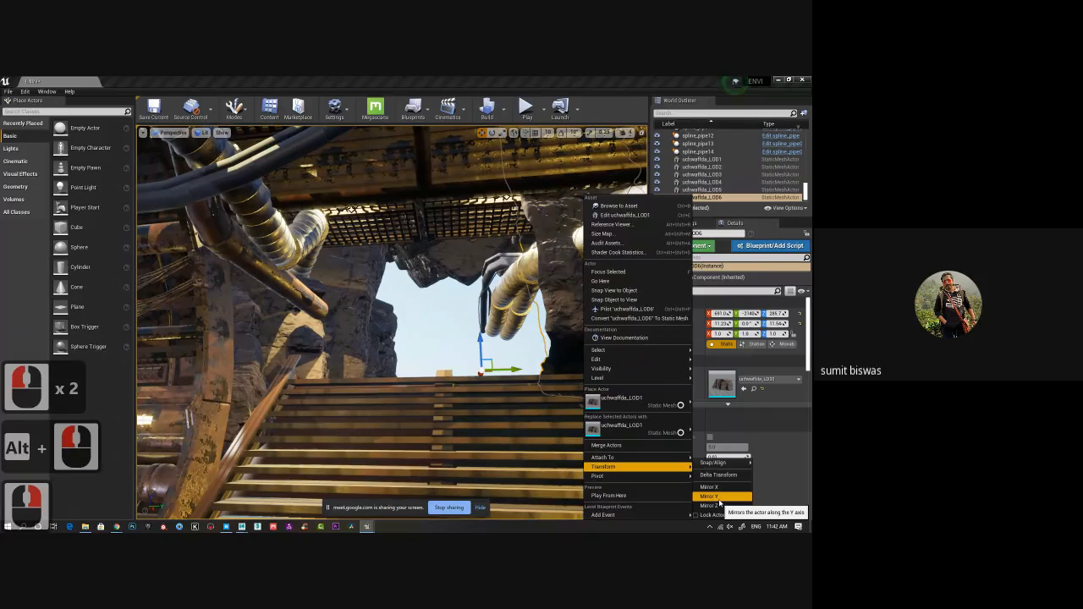
click(719, 499)
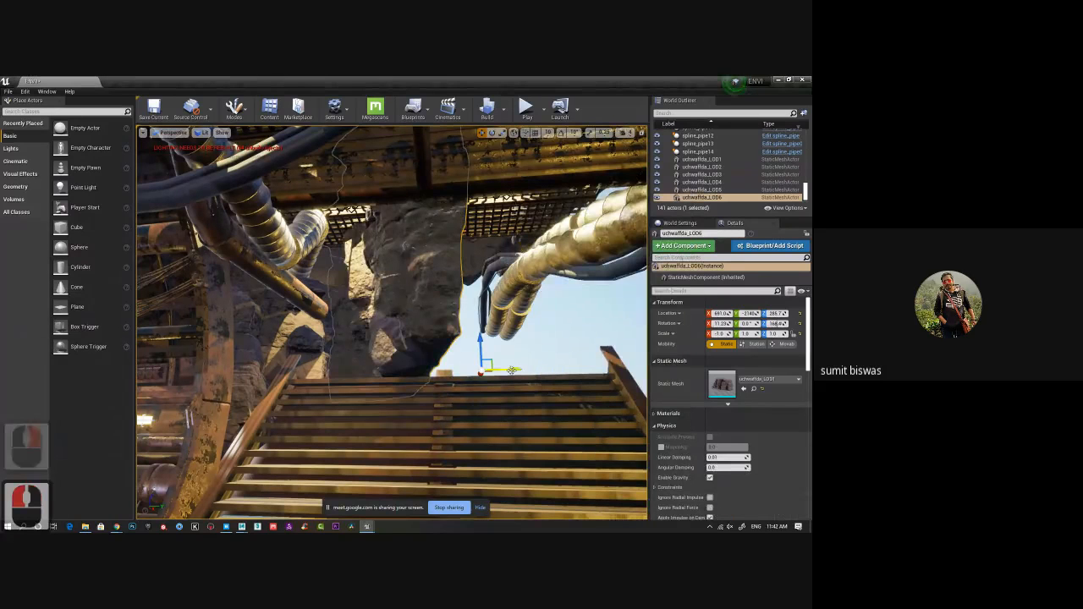
Rotate the mirrored cliff slightly and move it to the ramp's other side, at about Y -1763, Z 111
drag(641, 366, 492, 364)
key(e)
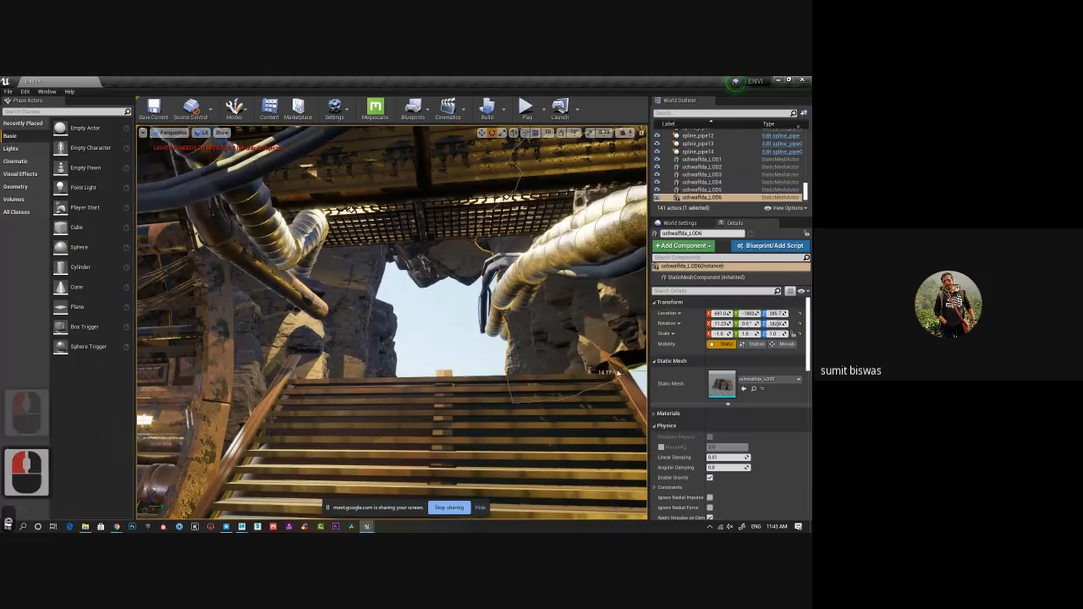
alt+middle_drag(493, 364, 480, 360)
key(w)
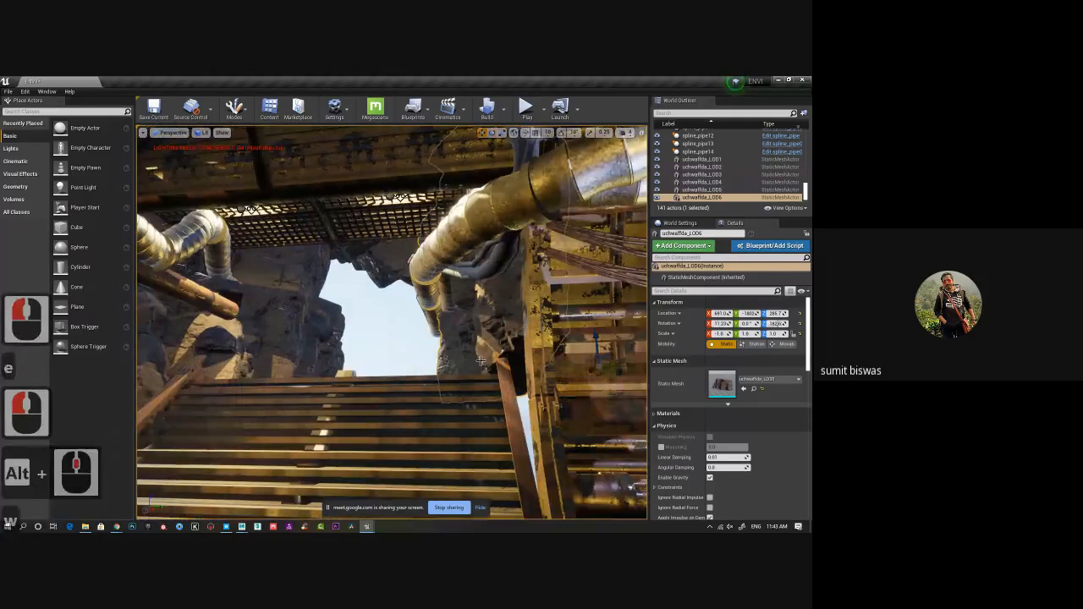
drag(611, 366, 530, 405)
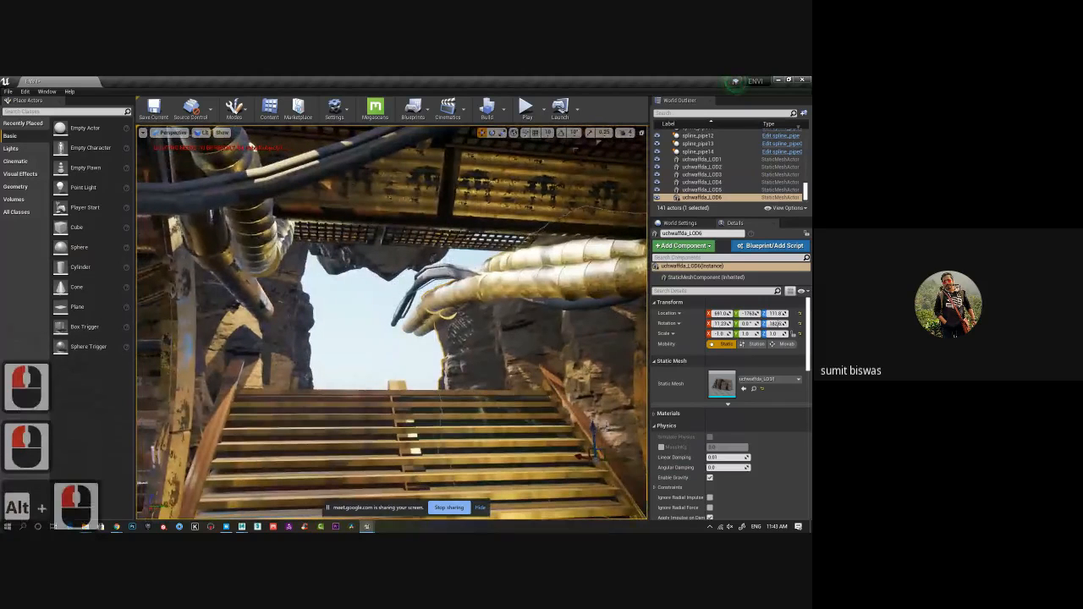
Duplicate the mirrored cliff up and back to about X 1092, Z 436, and add a rotated copy in the same place
alt+drag(593, 425, 498, 337)
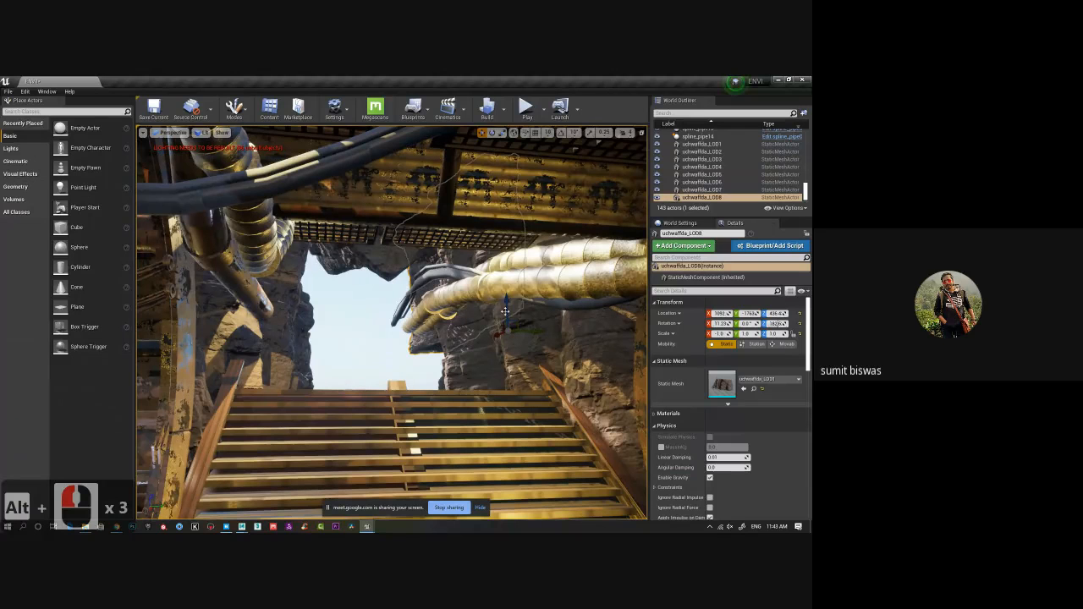
key(e)
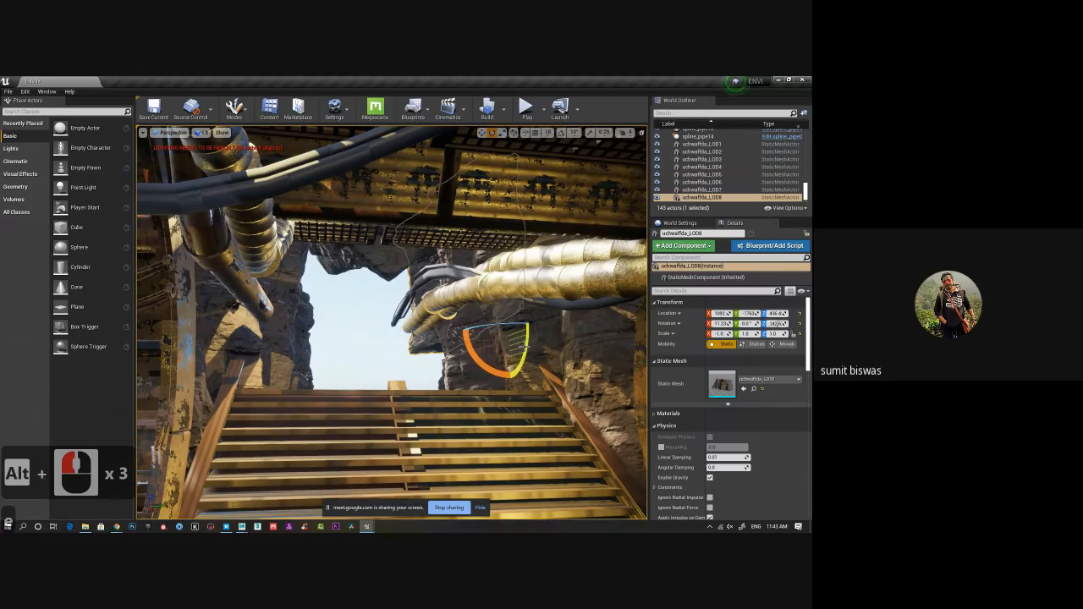
alt+drag(522, 340, 614, 331)
key(w)
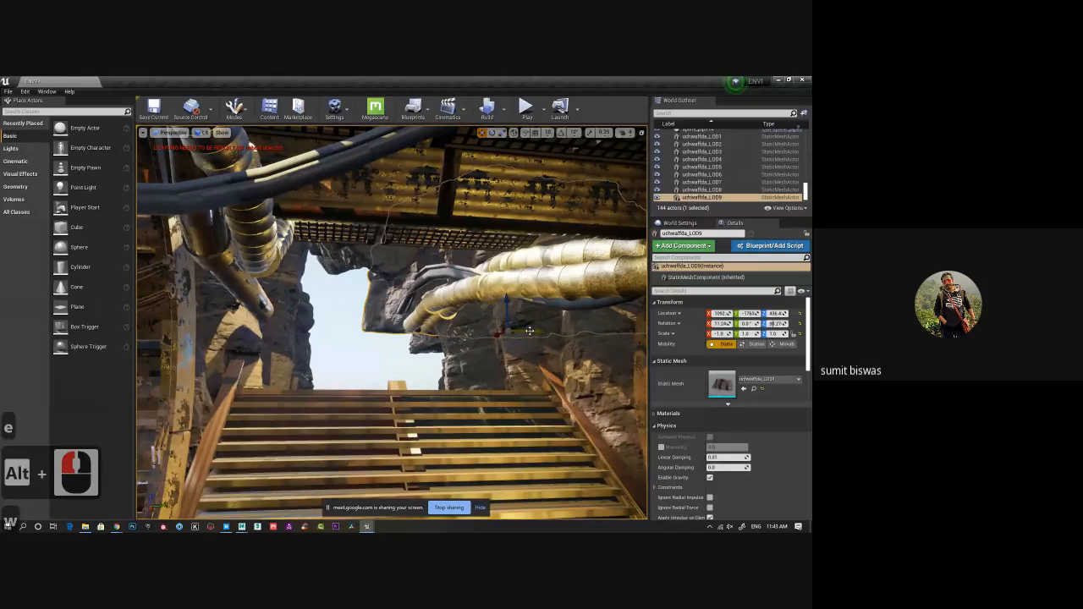
Duplicate the rotated cliff to about Y -2122, Z 209 to close the opening behind the ramp
alt+drag(529, 330, 391, 393)
alt+drag(499, 358, 393, 350)
alt+middle_drag(393, 350, 360, 329)
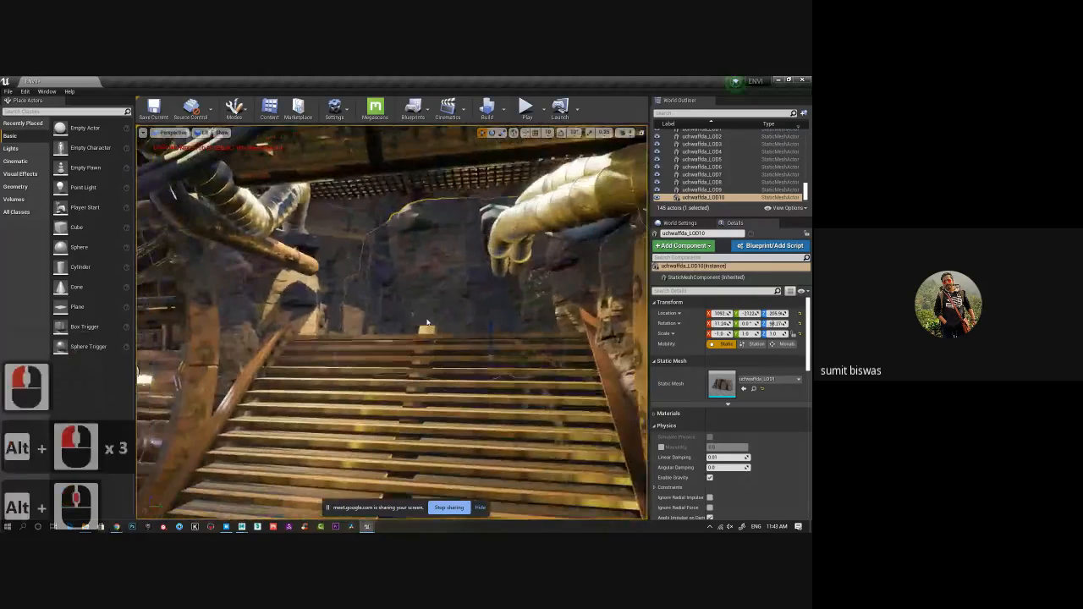
Place a cube at the end of the slatted ramp and scale it into a flat slab of about 4.47 × 3.93 × 0.36
alt+drag(360, 328, 199, 238)
drag(61, 227, 392, 353)
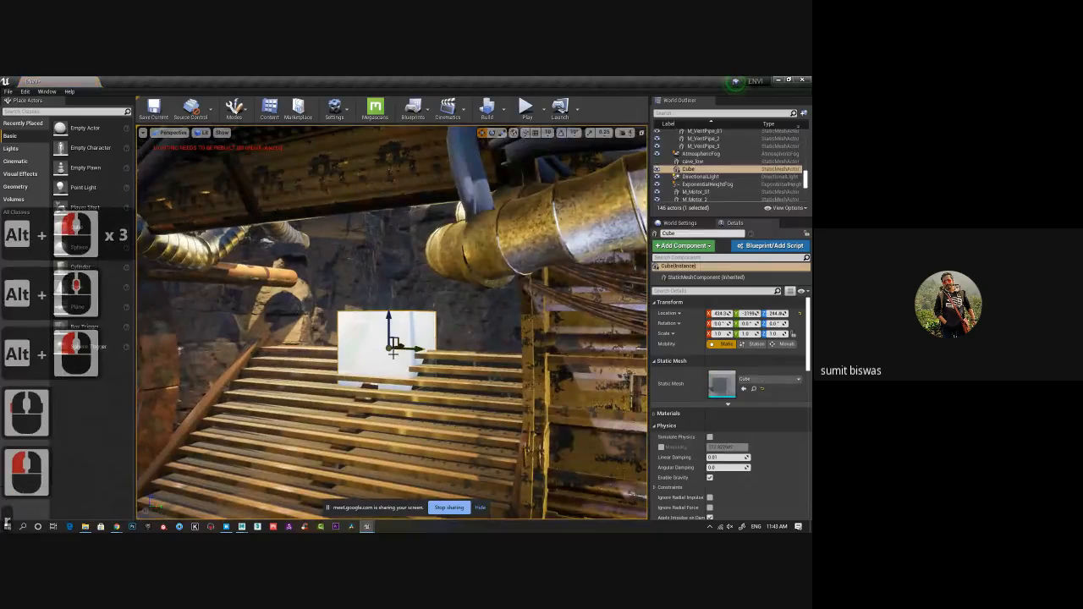
key(r)
alt+drag(463, 324, 440, 355)
alt+right_drag(440, 356, 462, 355)
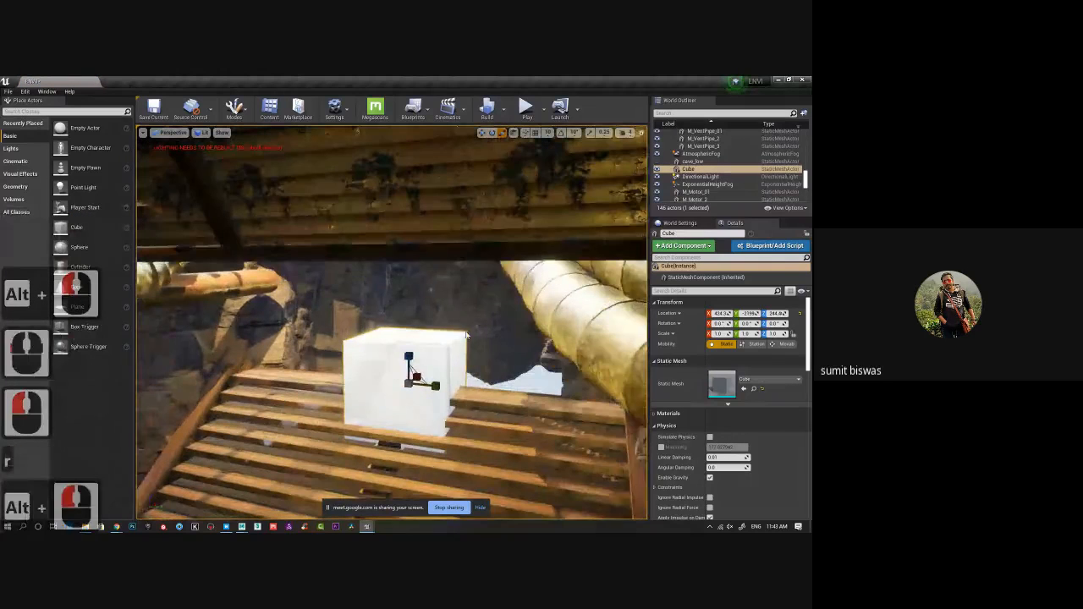
drag(409, 358, 527, 409)
drag(419, 375, 501, 311)
Move the flat cube slab back and down behind the ramp's end, to about Y -2199, Z 227
key(w)
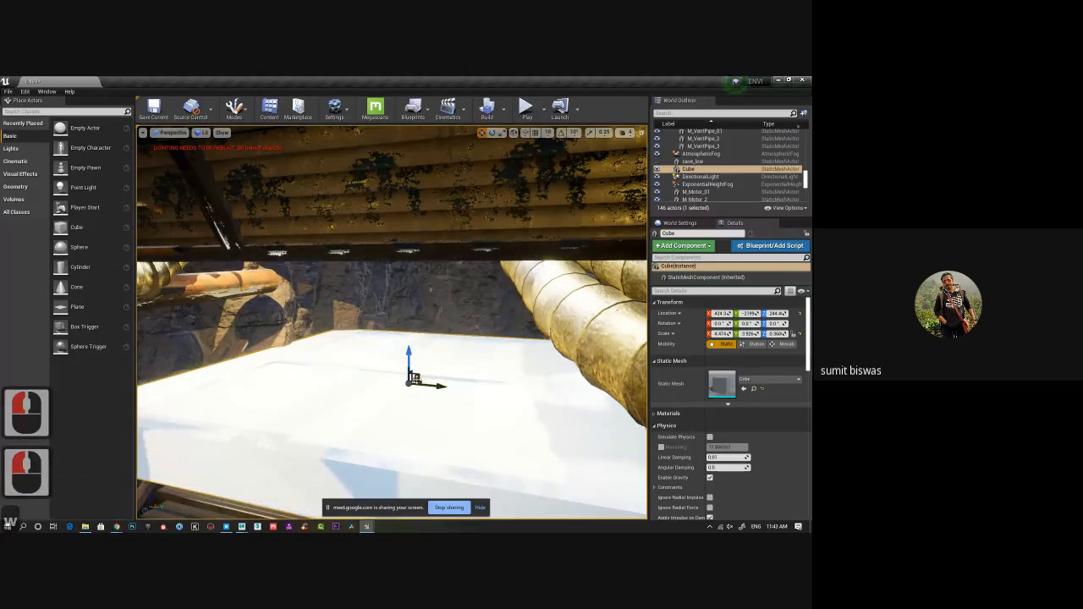
alt+drag(449, 372, 458, 331)
alt+drag(392, 406, 425, 411)
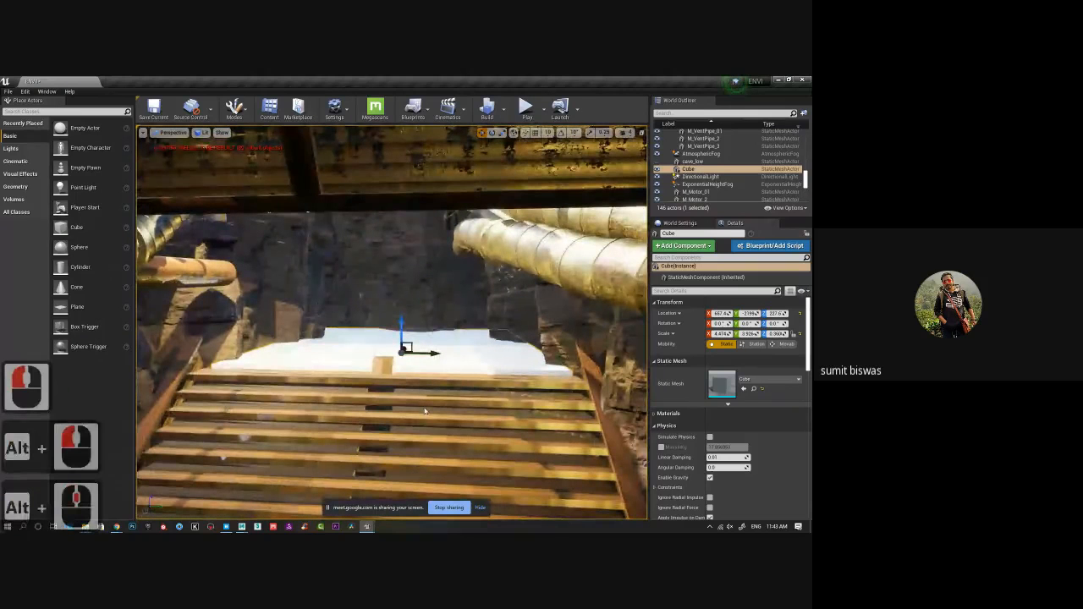
alt+drag(409, 414, 381, 406)
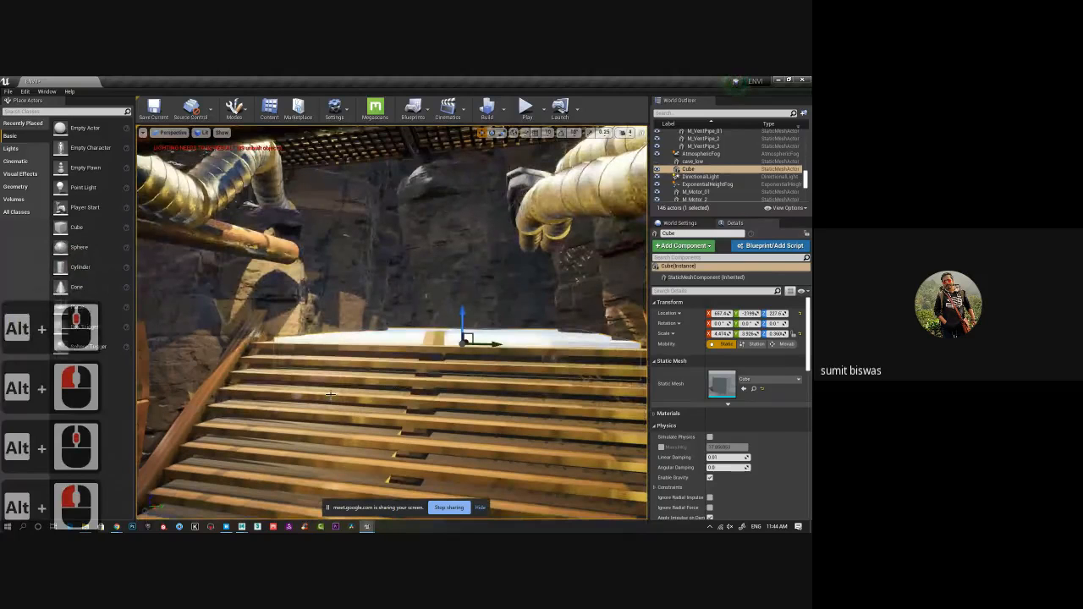
alt+drag(424, 437, 342, 437)
alt+middle_drag(284, 422, 363, 425)
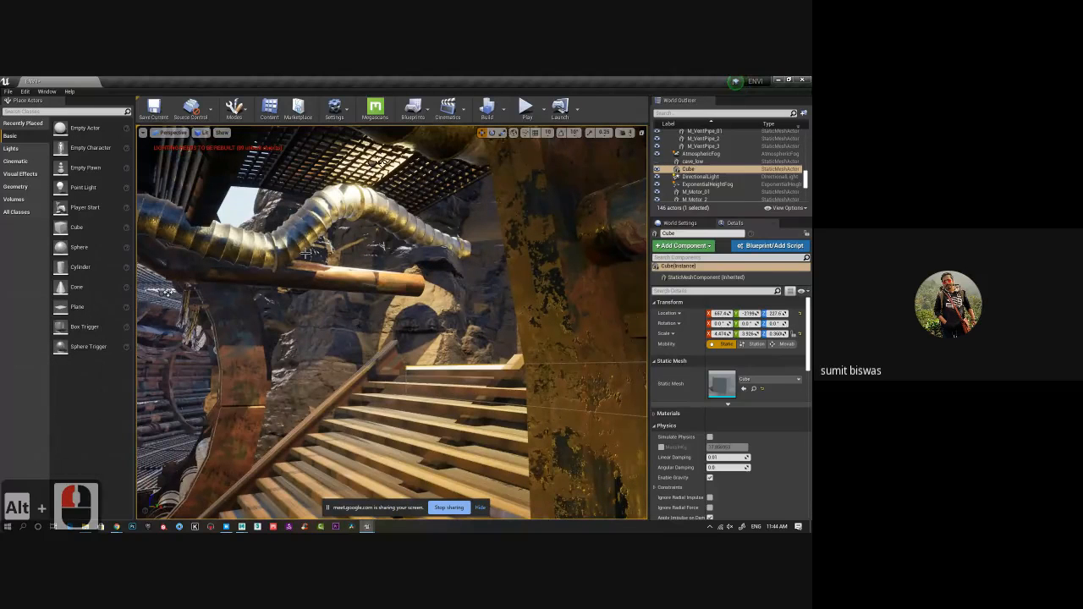
Select the overhead cliff mesh nearest the ramp and rotate it to lie flatter over the grated platform
alt+drag(309, 253, 354, 241)
click(449, 269)
key(e)
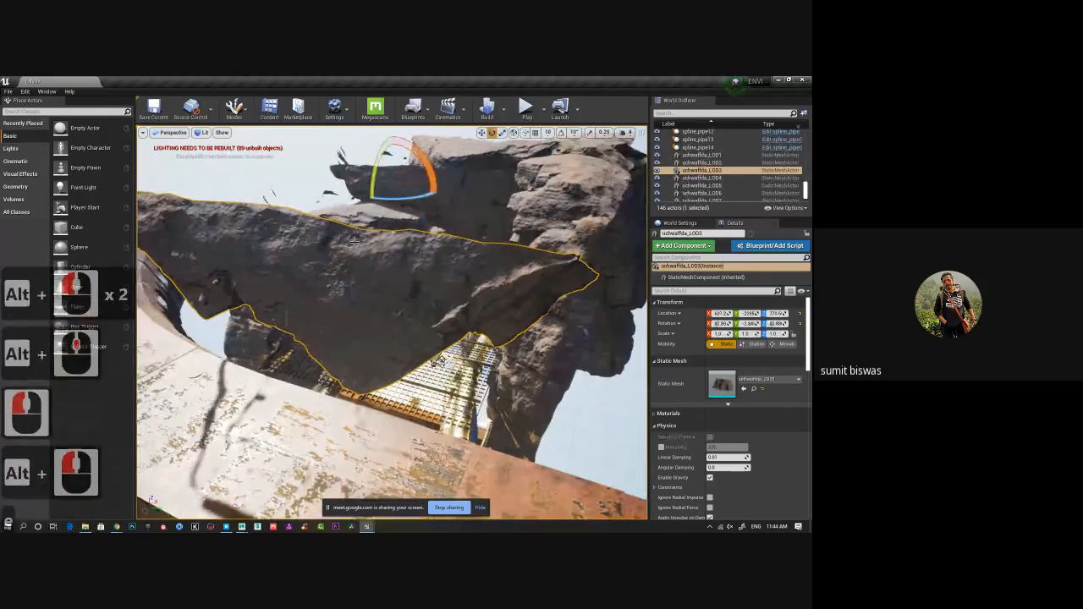
drag(372, 166, 366, 198)
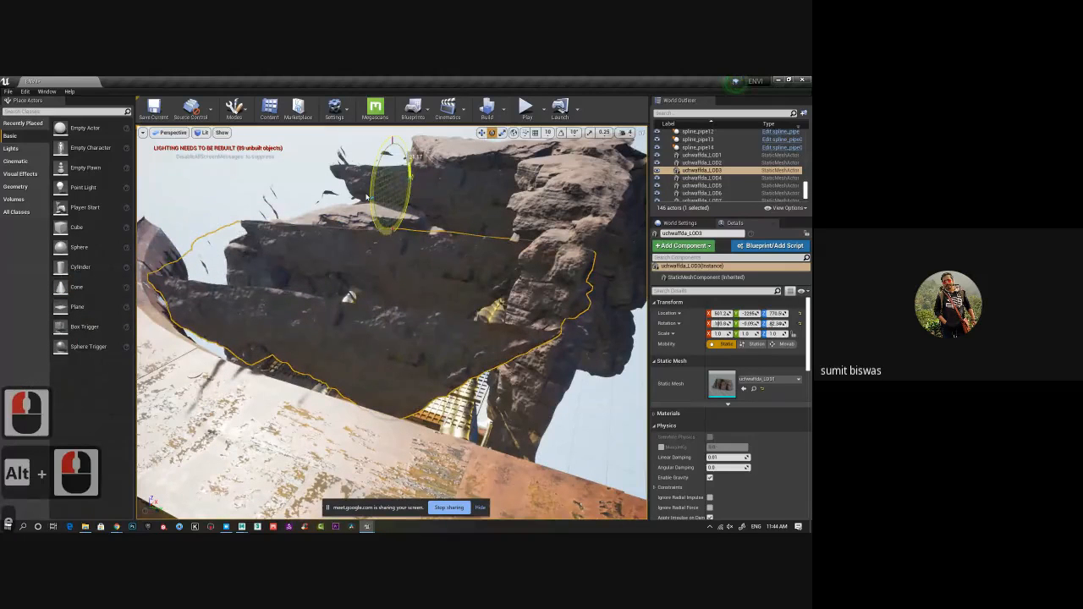
alt+drag(371, 248, 239, 278)
key(w)
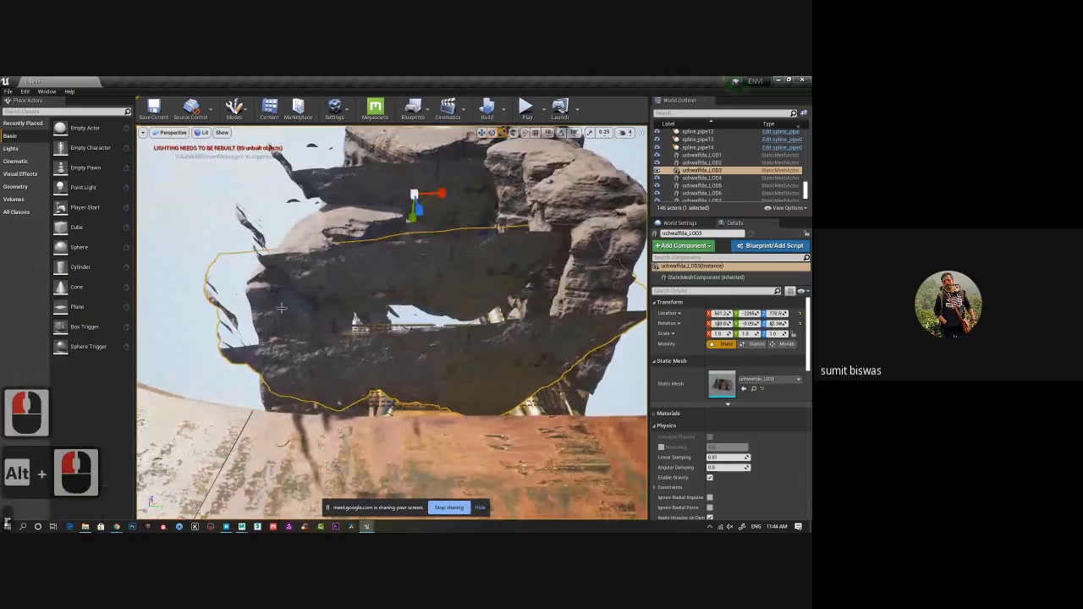
key(r)
drag(413, 206, 269, 190)
key(ctrl+z)
key(ctrl+z)
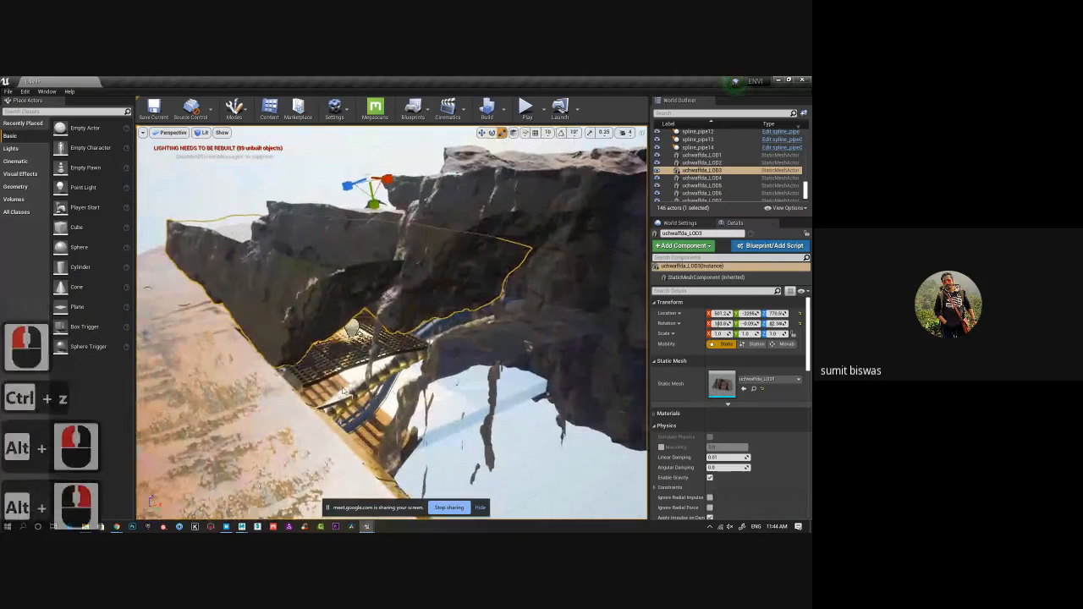
alt+right_drag(339, 364, 357, 349)
alt+drag(357, 350, 364, 440)
alt+right_drag(364, 440, 350, 434)
alt+middle_drag(350, 434, 371, 435)
alt+right_drag(370, 435, 378, 425)
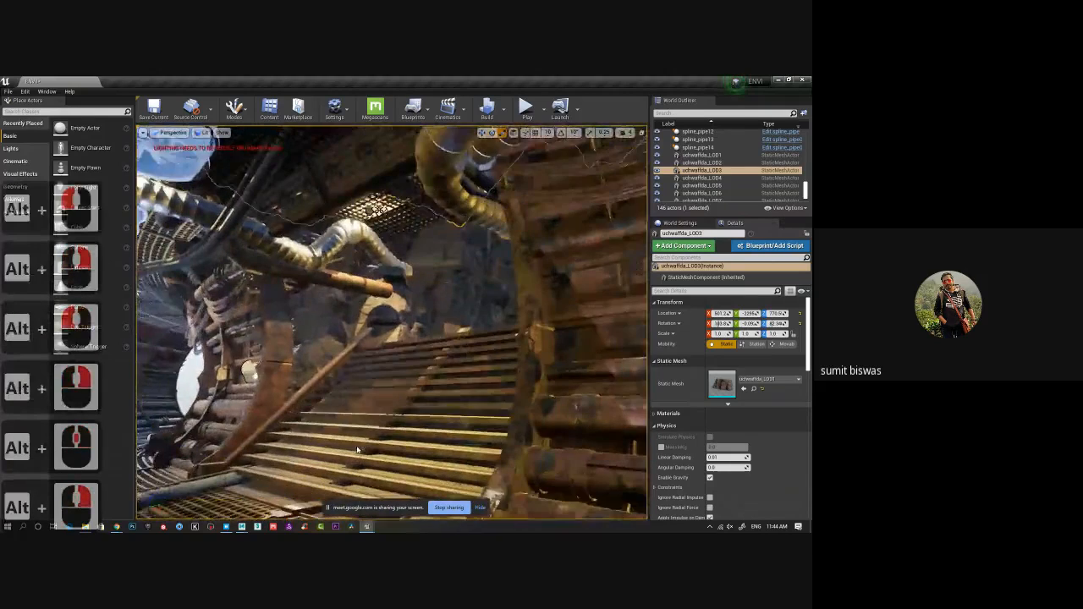
Examine the slatted ramp, the cliff meshes behind it and the adjoining tunnel from several angles
alt+middle_drag(377, 425, 371, 423)
alt+drag(371, 422, 364, 406)
alt+right_drag(364, 406, 355, 285)
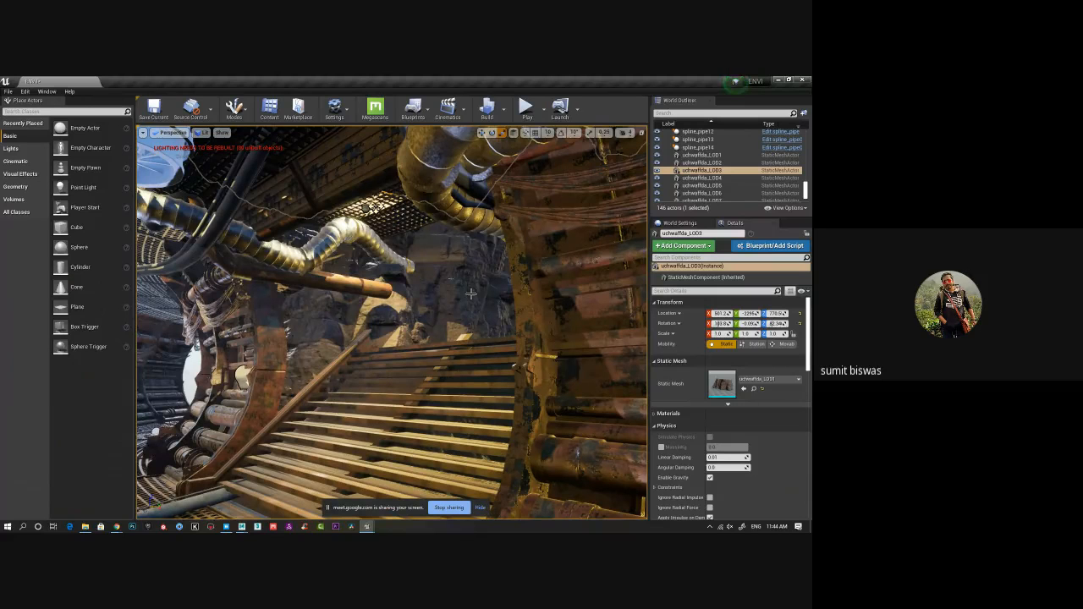
alt+right_drag(393, 373, 388, 378)
alt+middle_drag(388, 378, 401, 370)
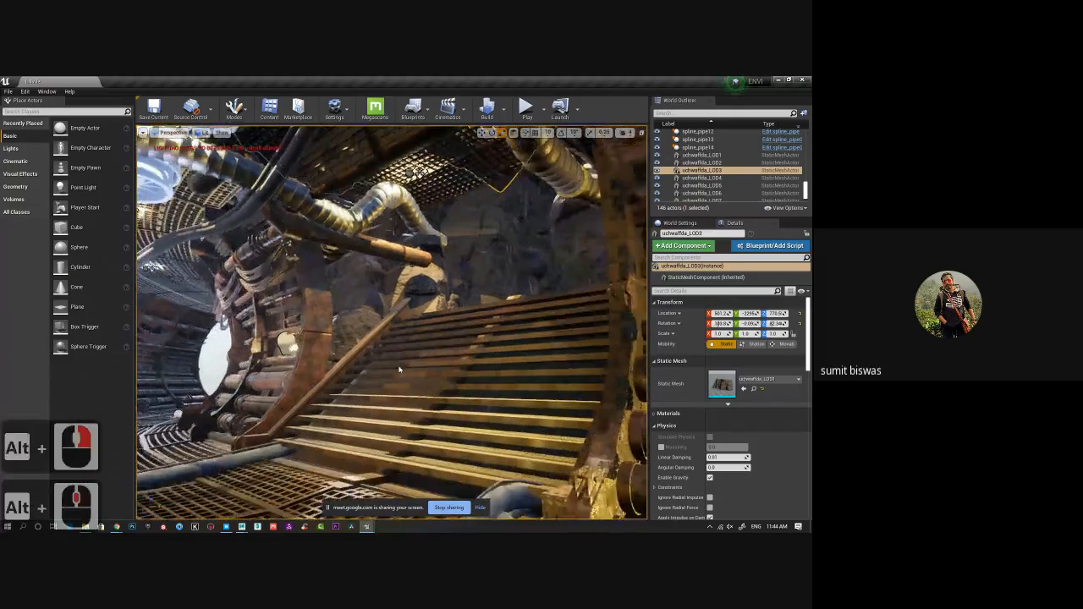
alt+right_drag(401, 370, 379, 367)
alt+drag(379, 367, 407, 364)
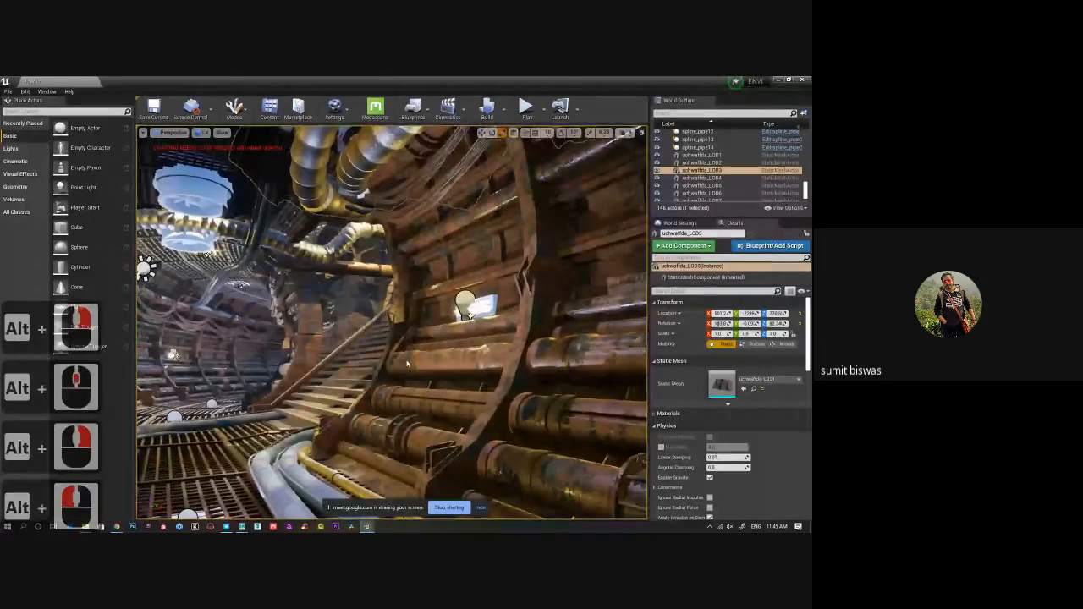
alt+middle_drag(407, 364, 457, 364)
Start playing the level and run the character through the tunnel to the foot of the slatted ramp
click(527, 109)
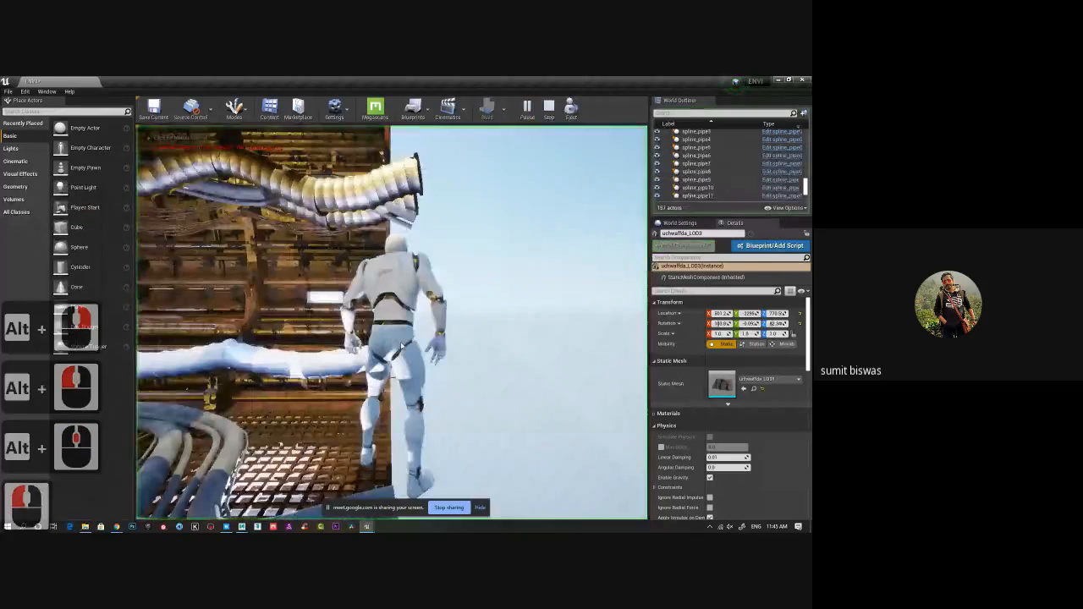
click(401, 344)
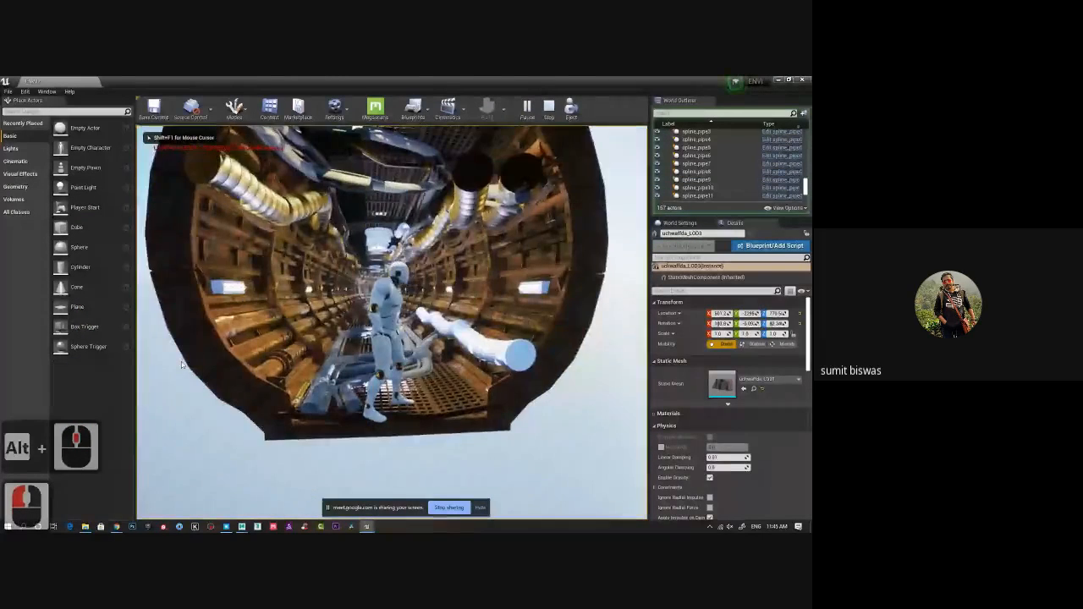
key(w)
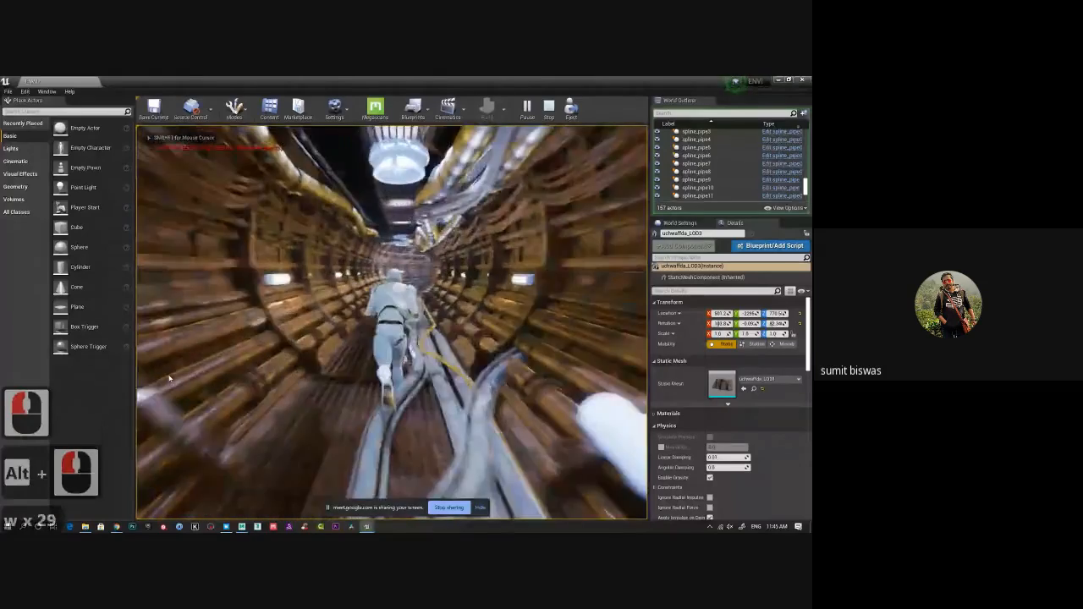
key(w)
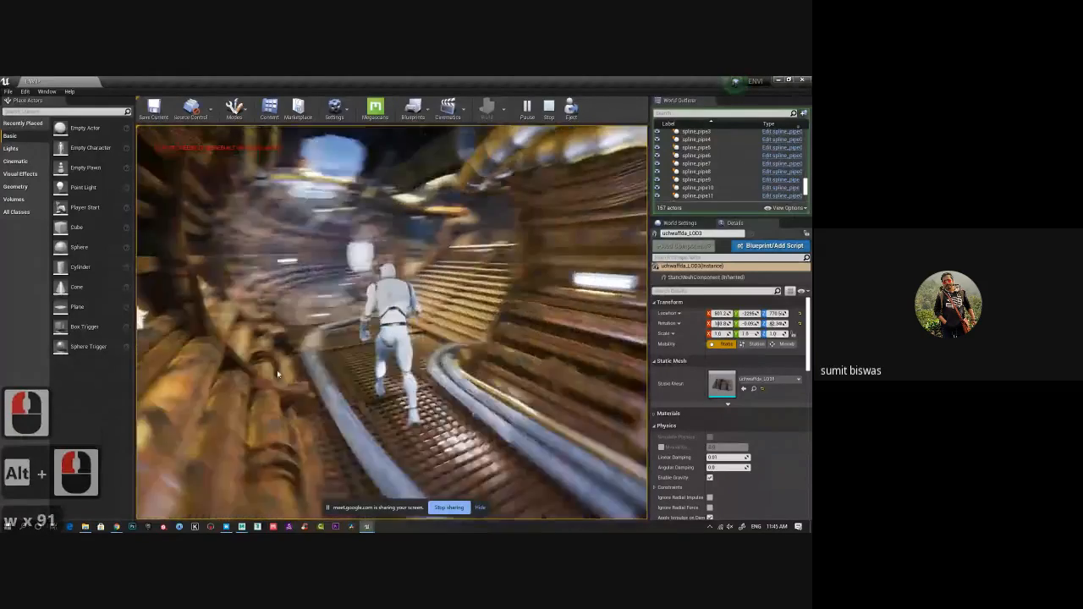
key(w)
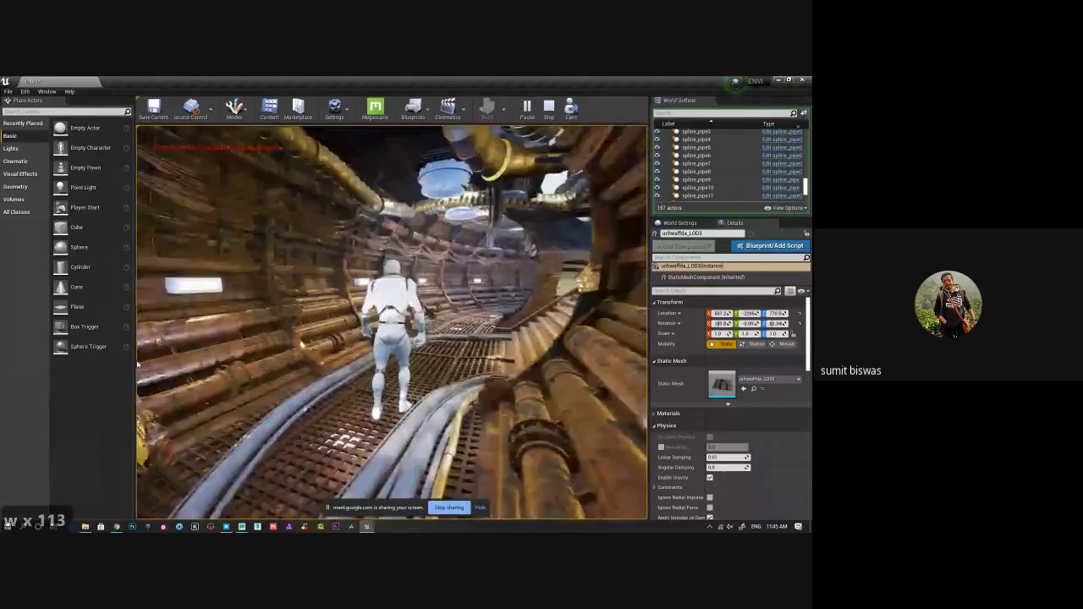
key(w)
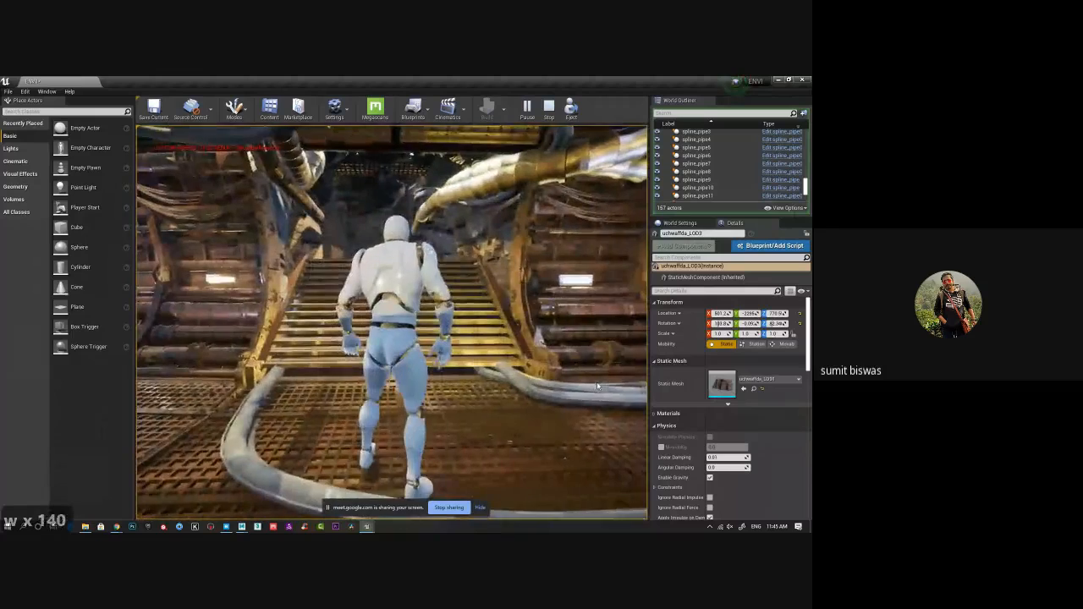
key(w)
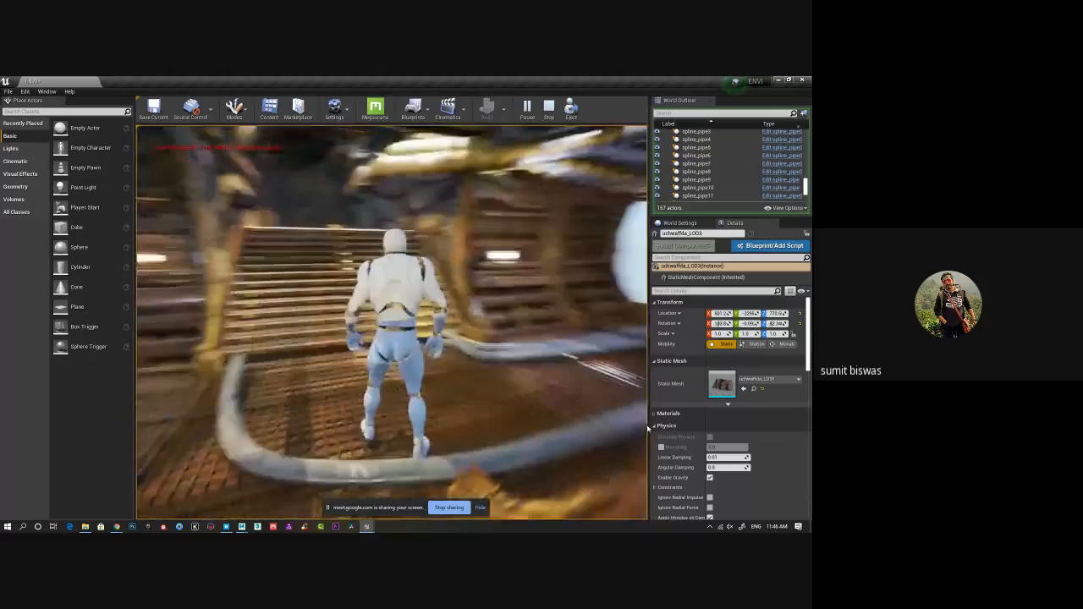
Run the character from the ramp back to the tunnel's starting end and turn around to view its interior
key(w)
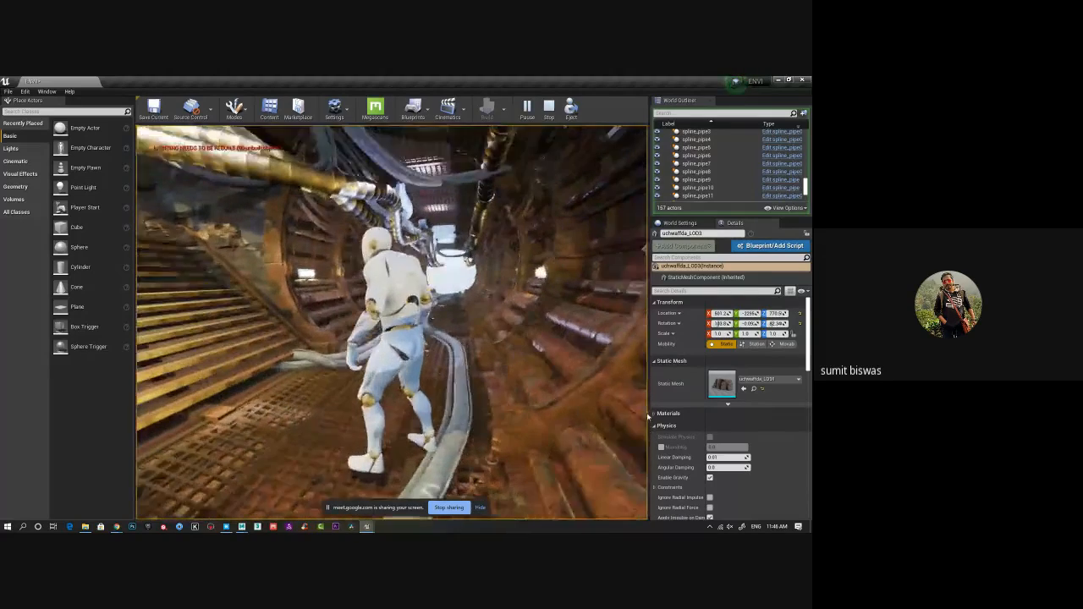
key(w)
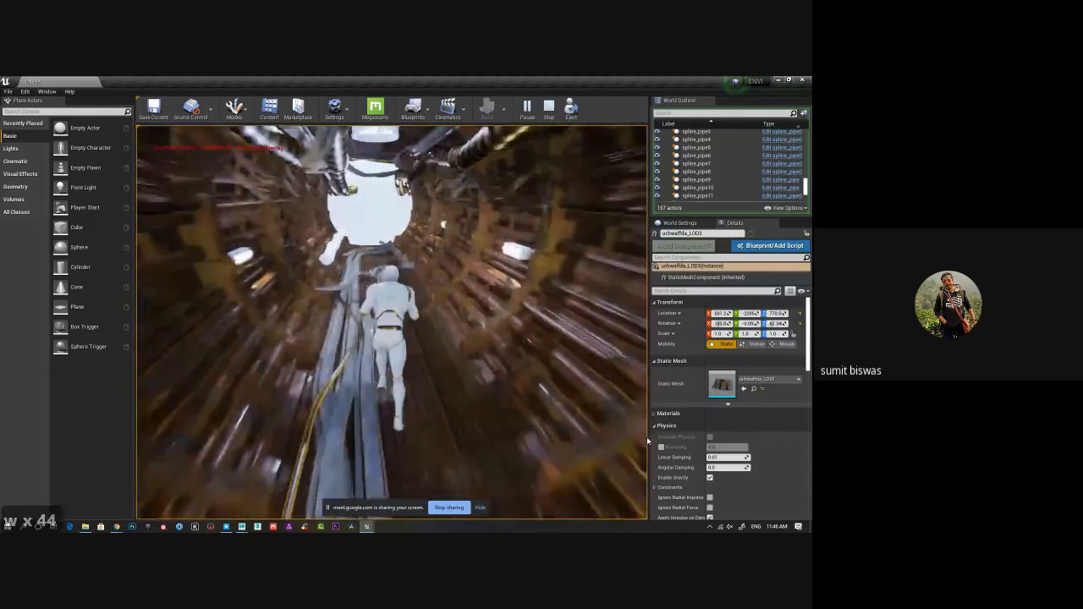
key(w)
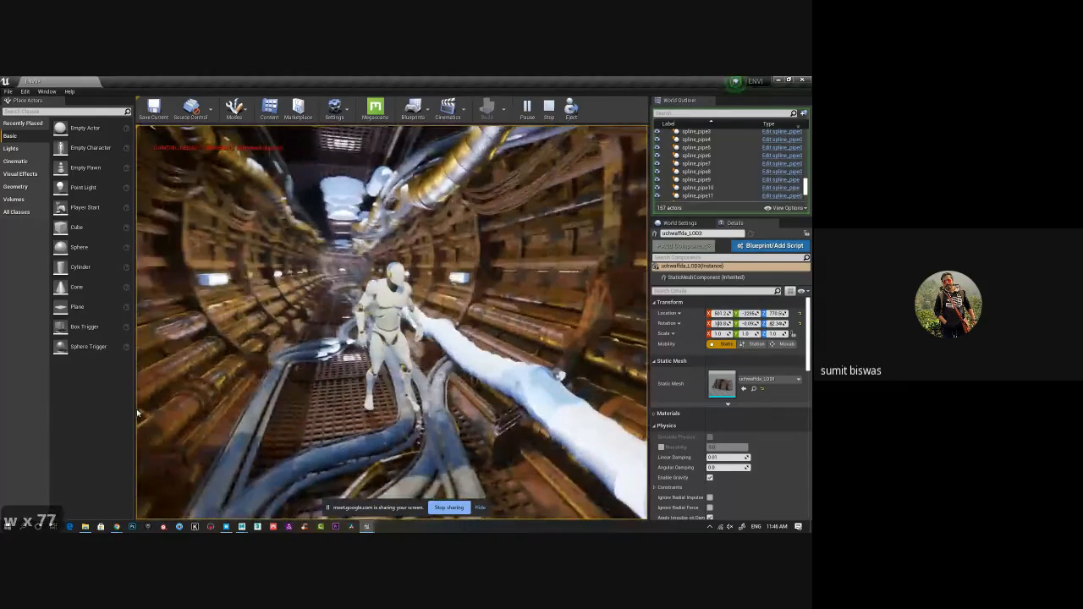
key(w)
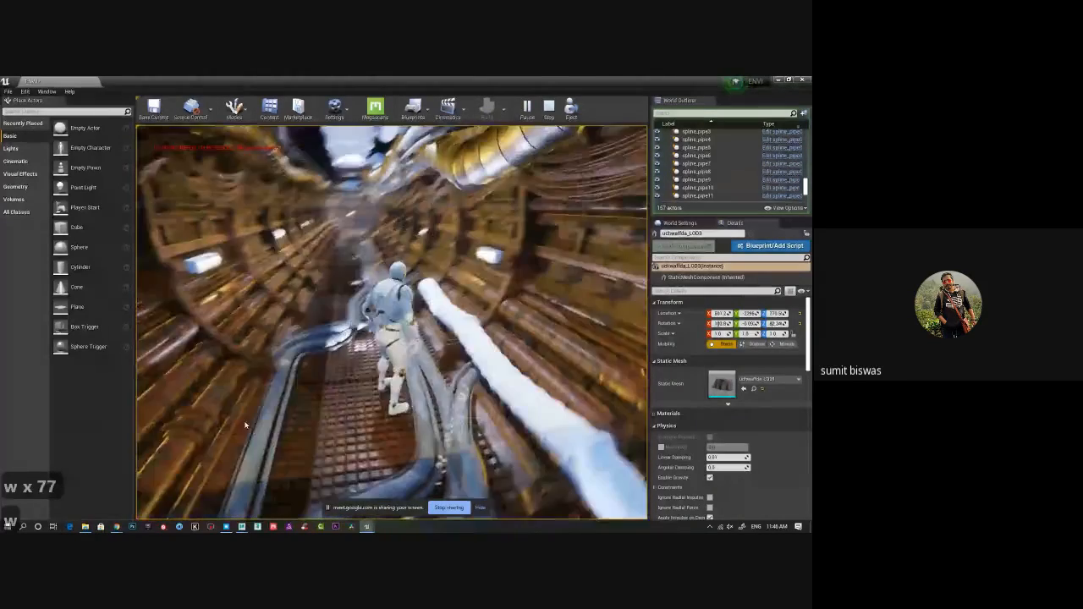
key(w)
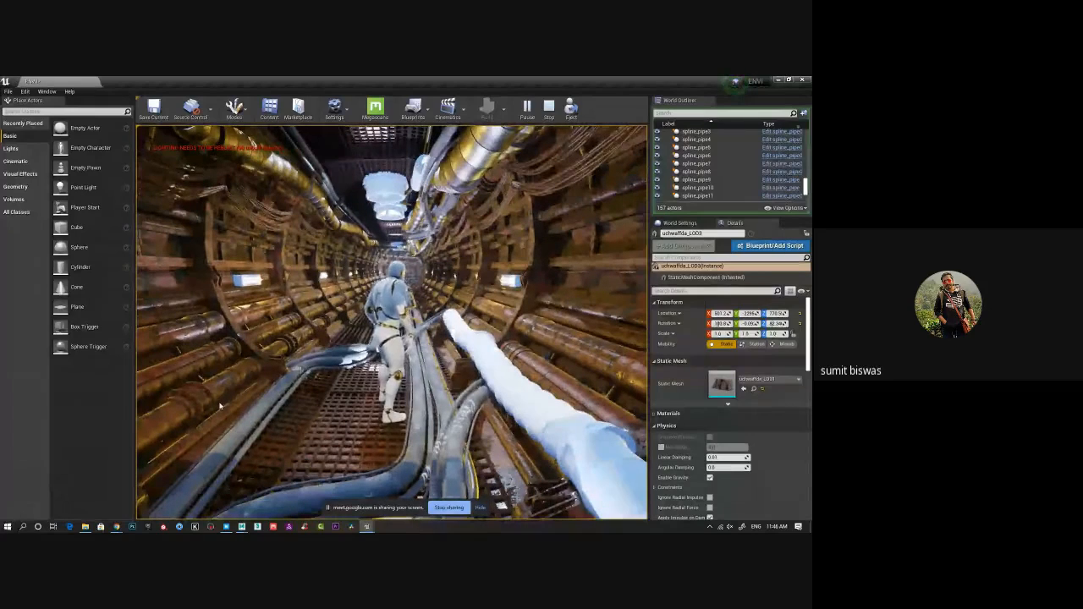
key(w)
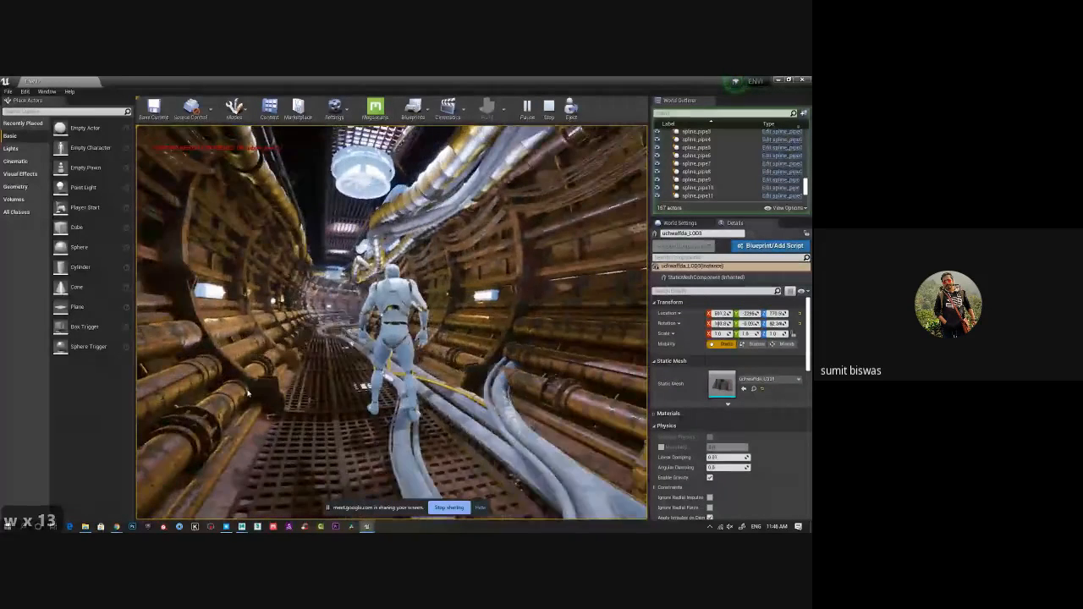
key(w)
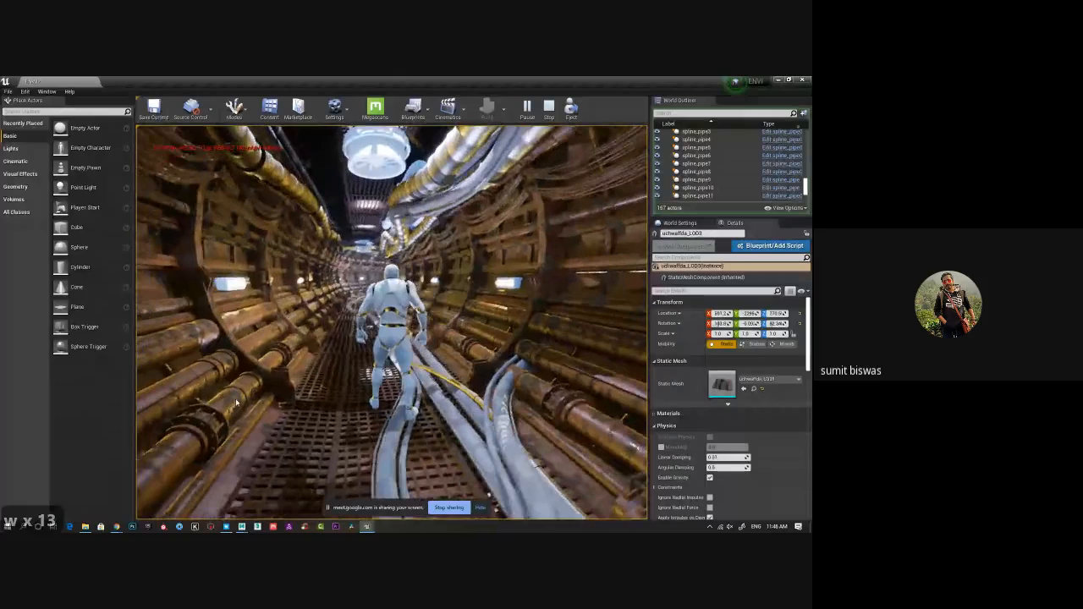
key(w)
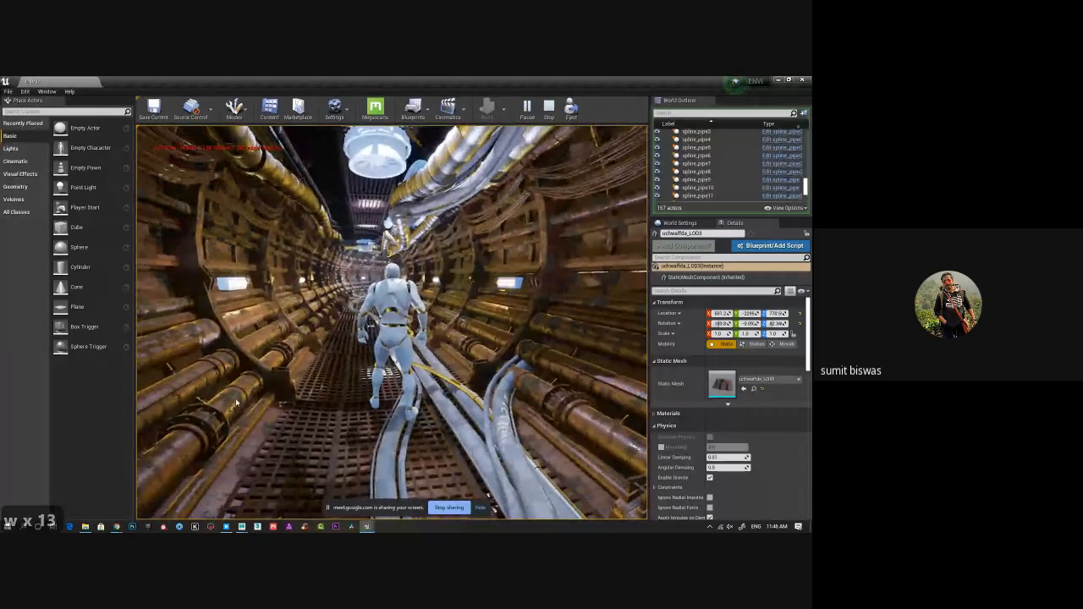
Run the character along the tunnel again, past the slatted ramp to the curved section, and end the play session
key(a)
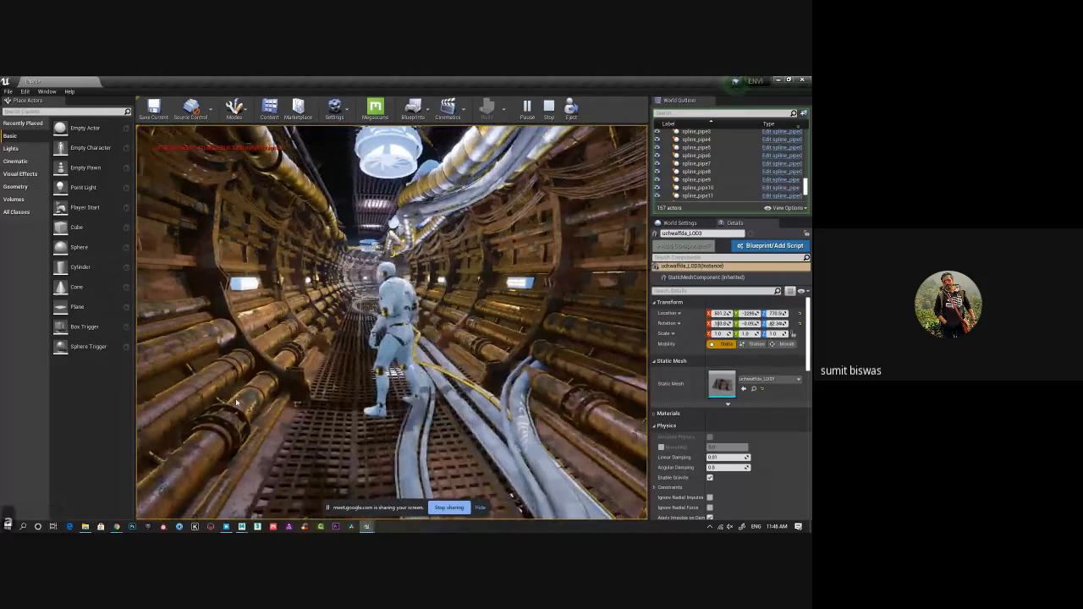
key(a)
key(a)
key(a)
key(a)
key(w)
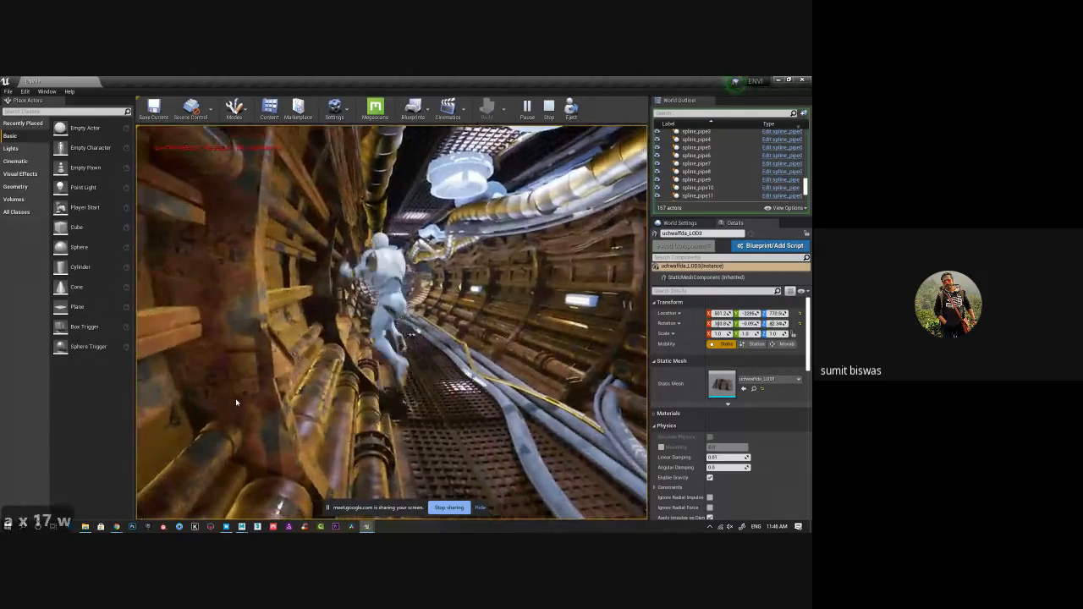
key(w)
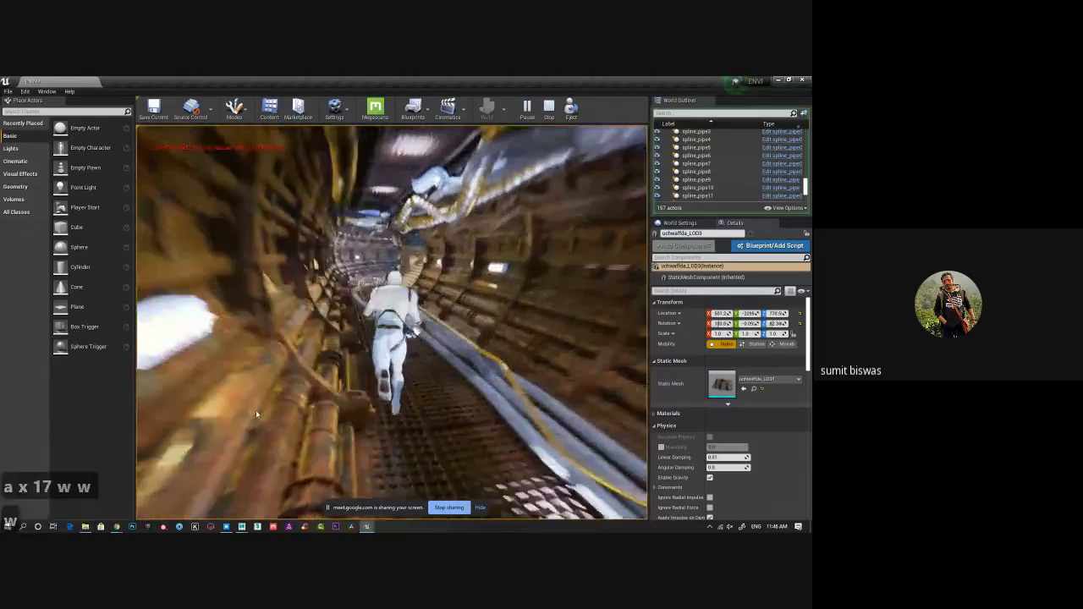
key(w)
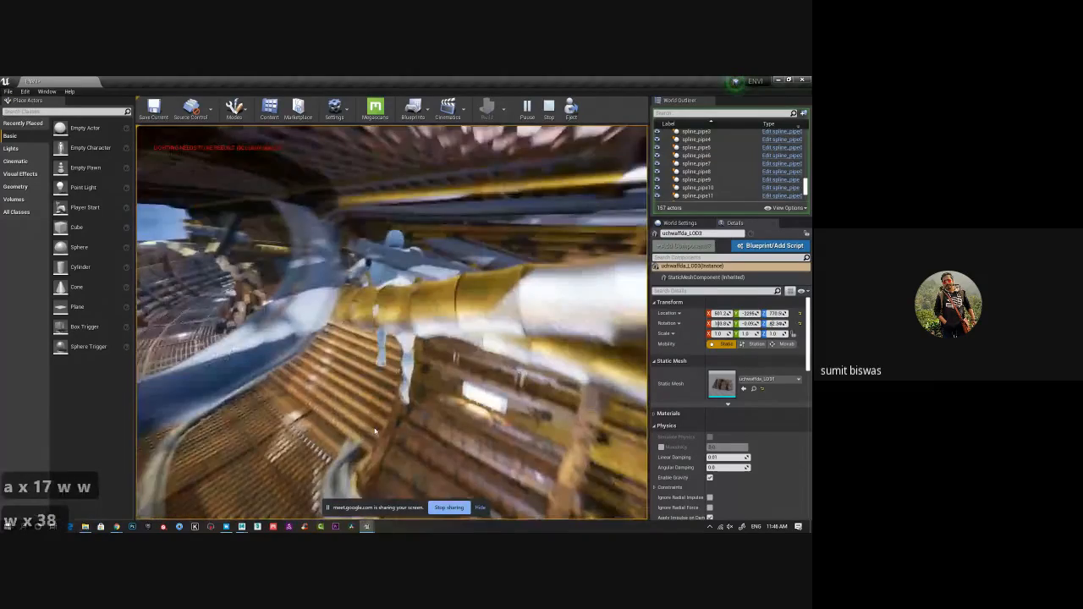
key(w)
key(space)
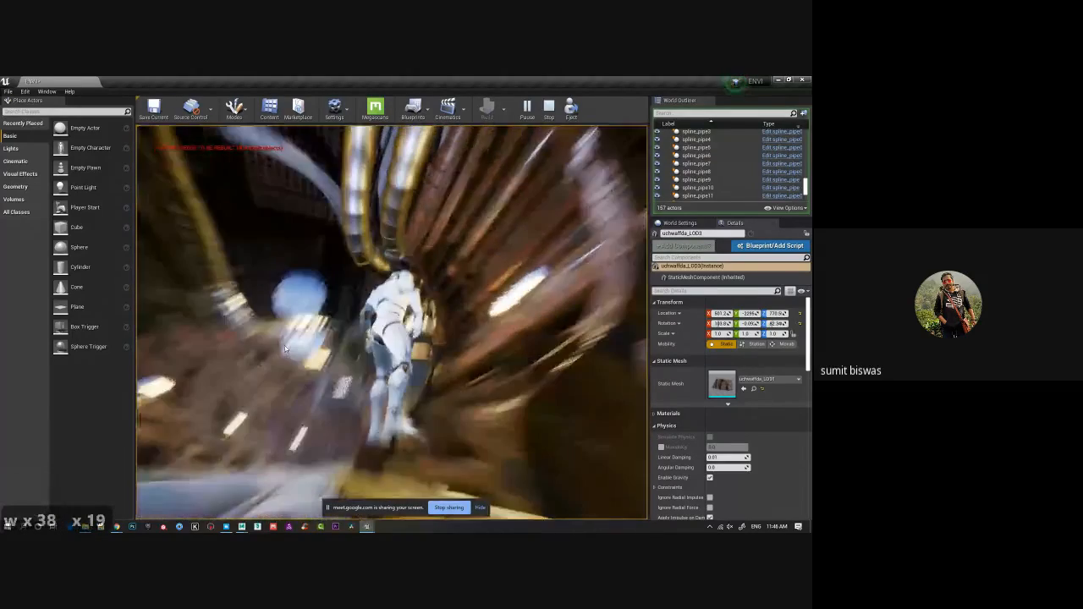
key(w)
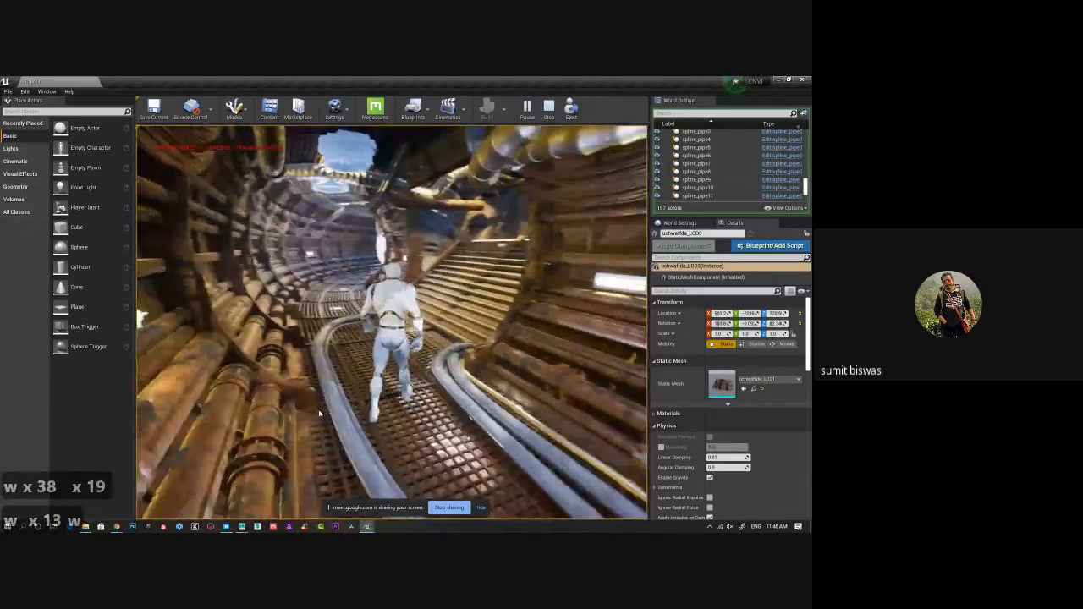
key(w)
key(w)
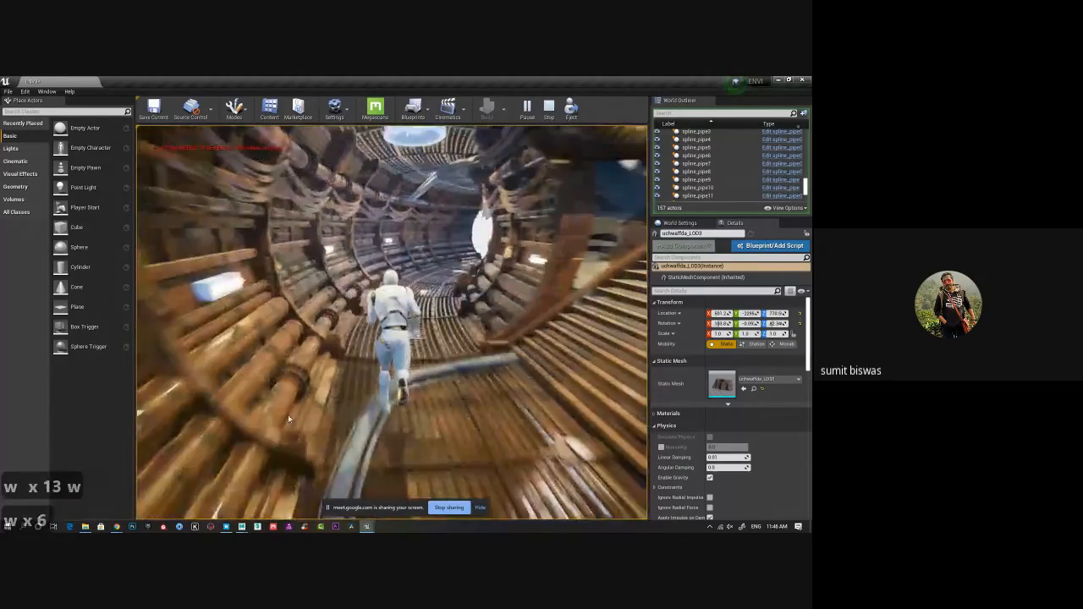
key(w)
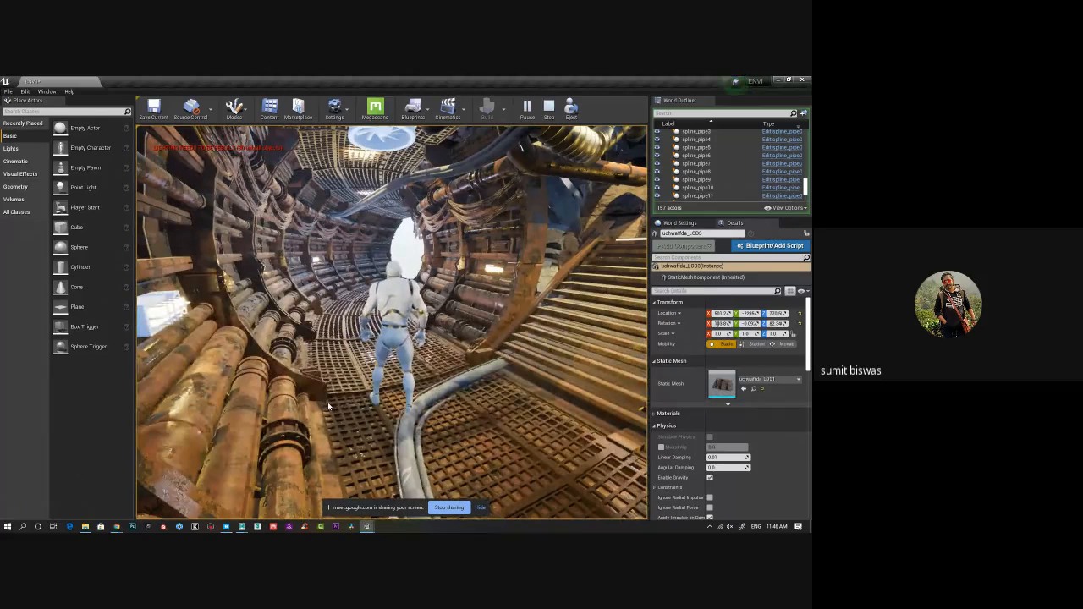
key(Escape)
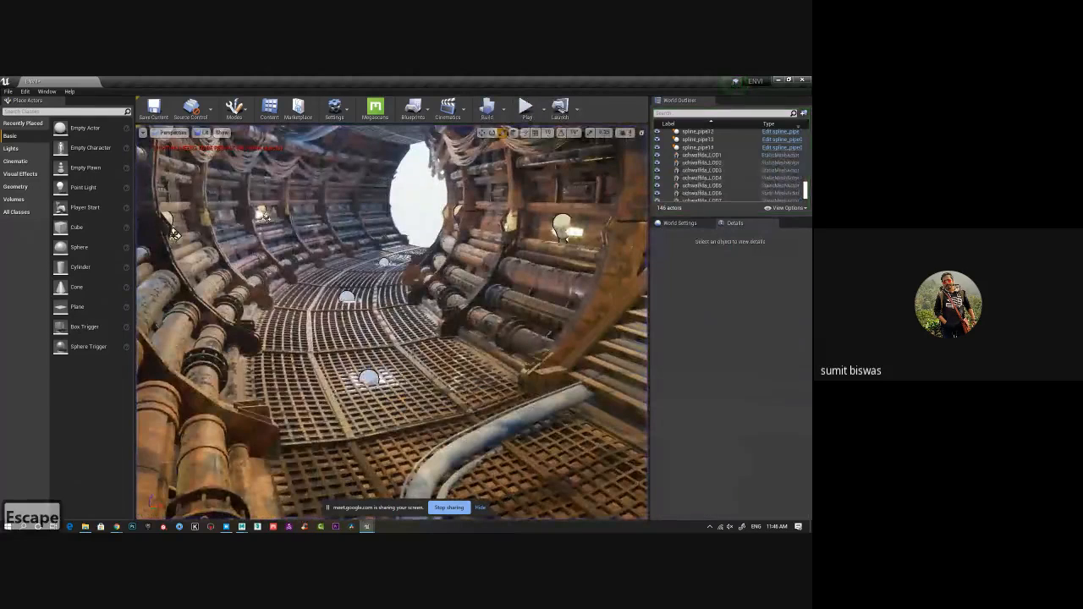
Duplicate a cliff mesh from behind the ramp out to the tunnel's open end, about Y -4124, and rotate it around its vertical axis
key(alt)
alt+right_drag(449, 339, 425, 354)
alt+drag(425, 354, 457, 359)
alt+right_drag(457, 360, 476, 370)
alt+drag(477, 370, 526, 315)
click(388, 236)
key(w)
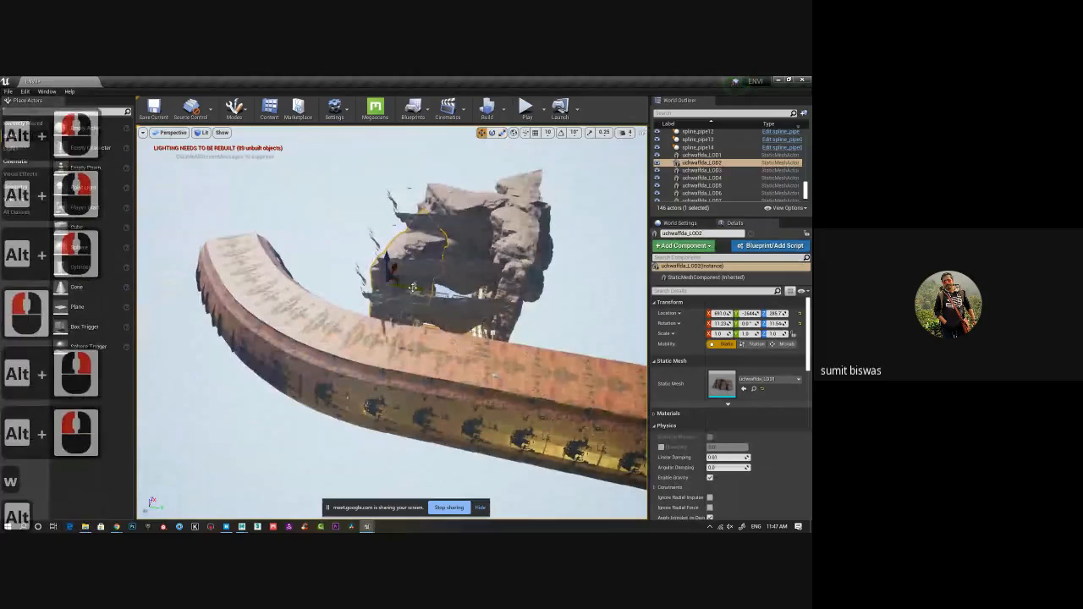
alt+drag(398, 279, 288, 289)
key(w)
key(e)
alt+drag(205, 283, 299, 361)
key(f)
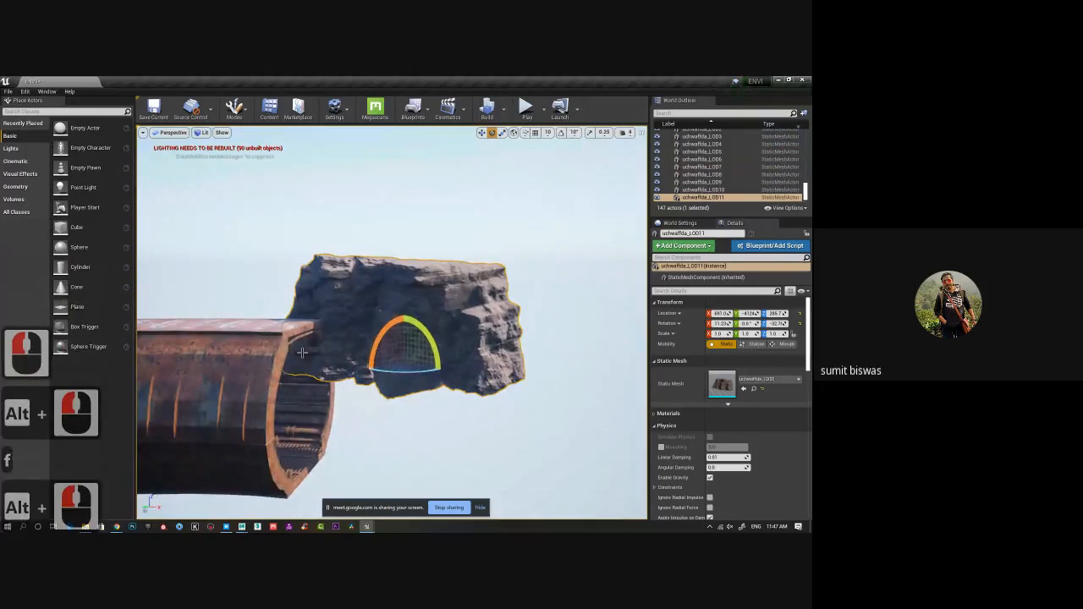
Lower the copied cliff beside the tunnel mouth to about Y -4185, Z 9, and adjust its rotation slightly
key(w)
drag(406, 337, 415, 451)
key(e)
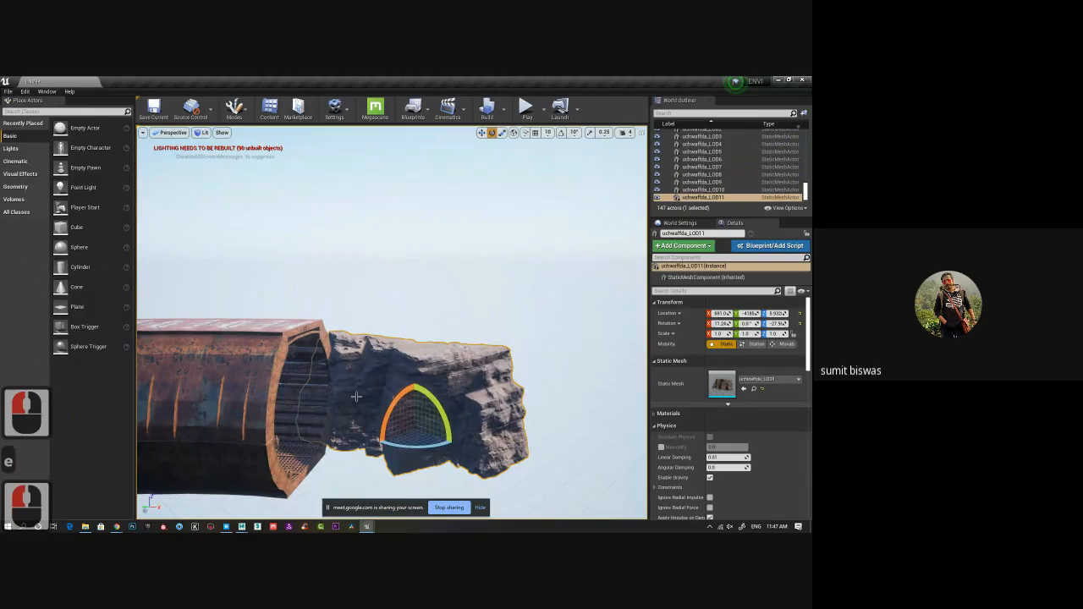
alt+drag(291, 377, 458, 387)
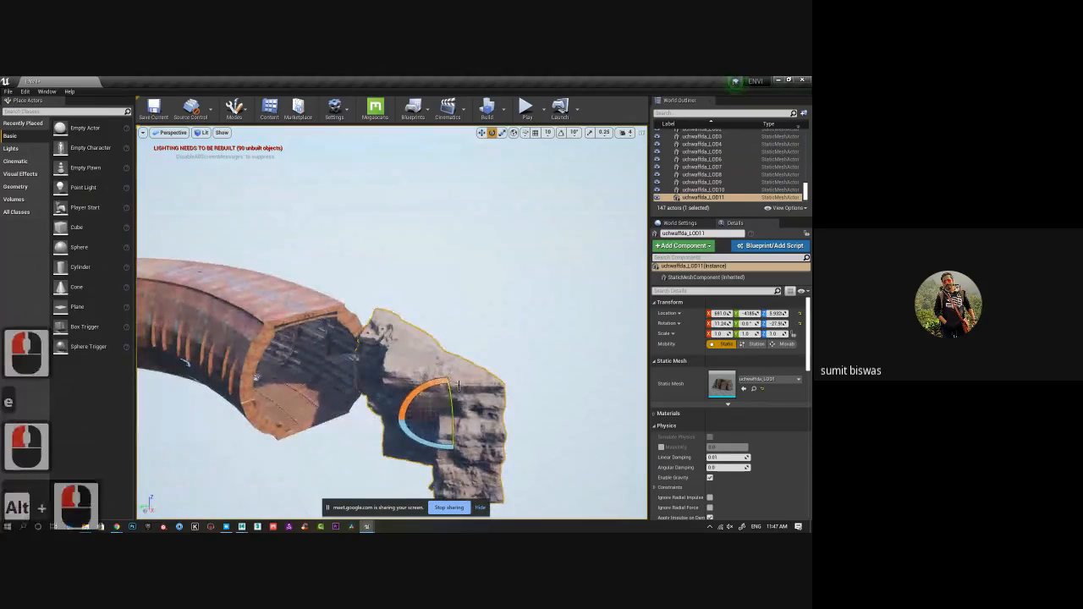
Duplicate the cliff beside the tunnel mouth downward and shift the copy to about Y -4146, Z -278
key(w)
key(alt)
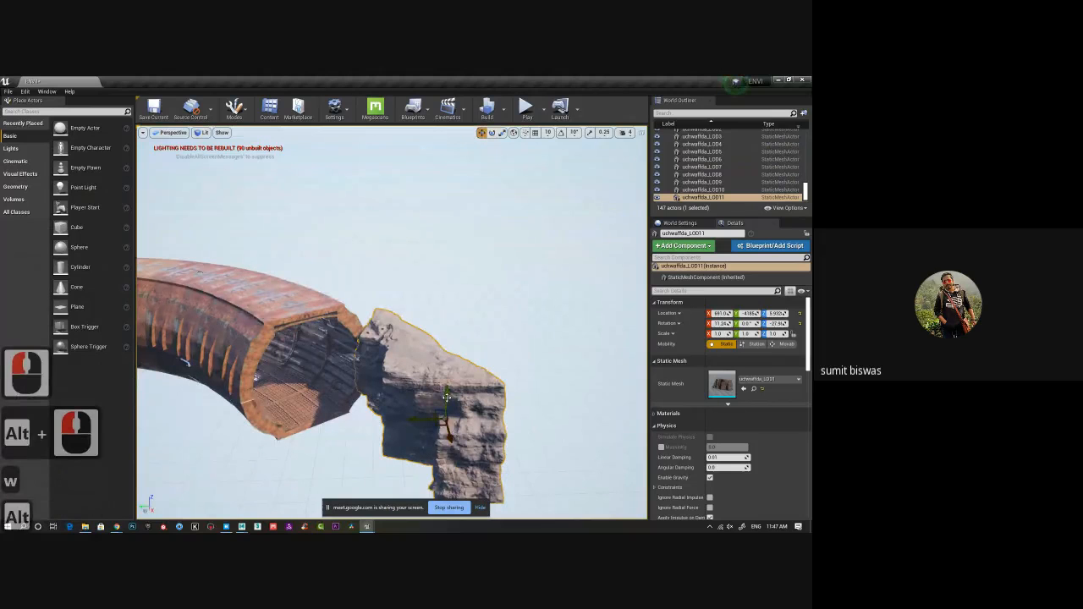
alt+drag(447, 396, 433, 459)
right_drag(415, 478, 393, 477)
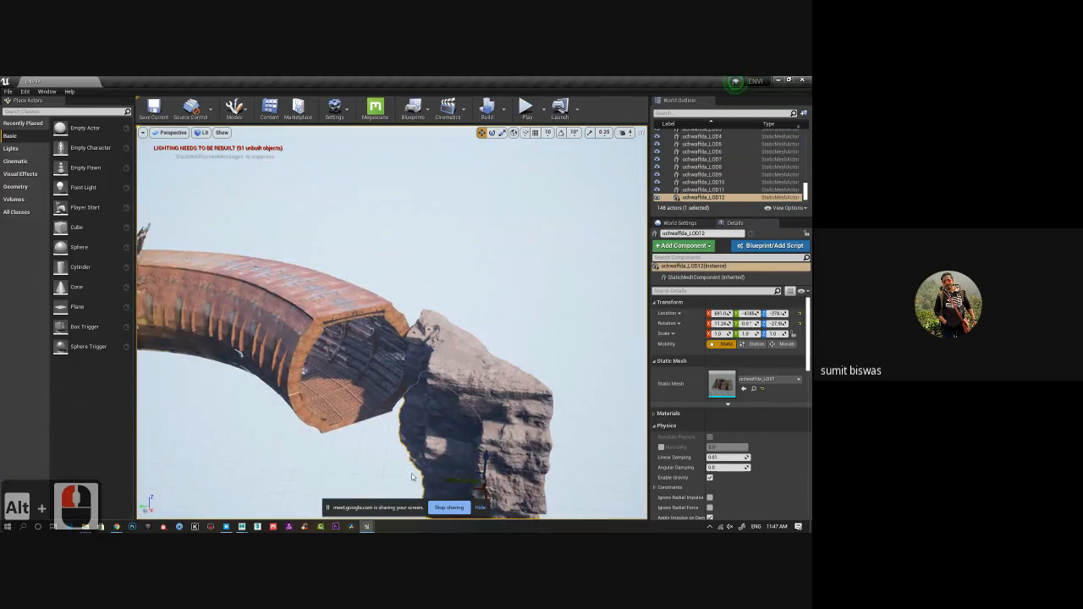
drag(459, 480, 447, 480)
click(410, 432)
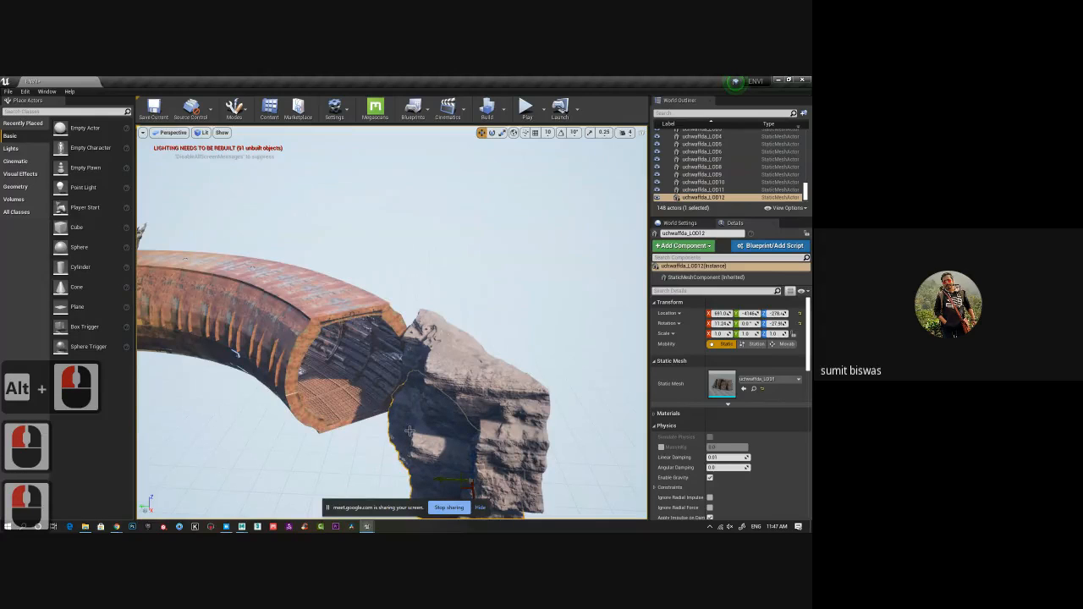
alt+drag(410, 431, 240, 416)
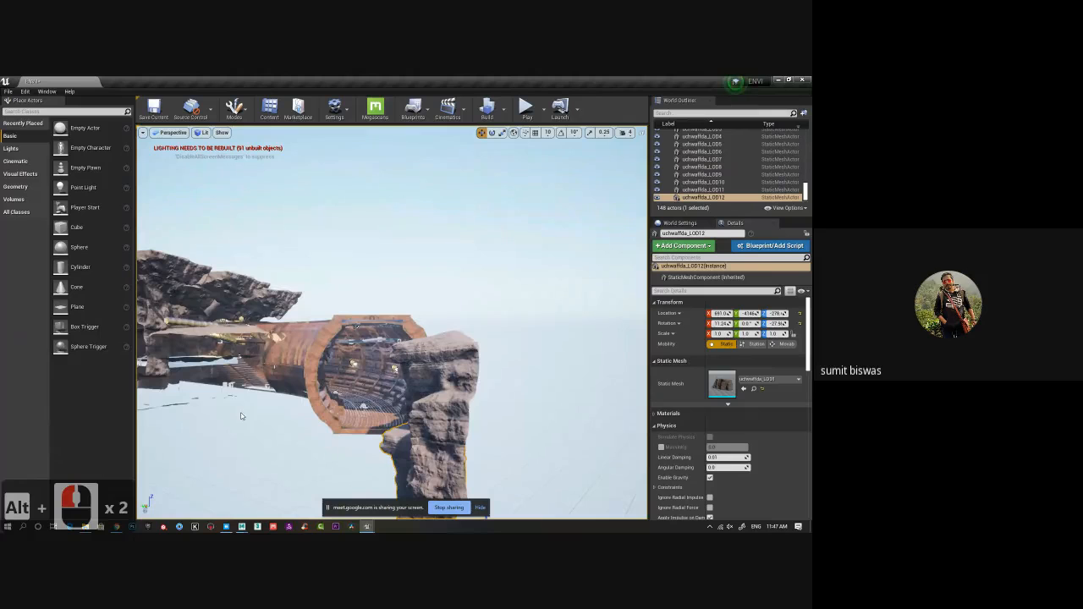
Examine the cliffs beside the tunnel's open end from outside and the lit tunnel interior beyond them
alt+drag(241, 415, 269, 432)
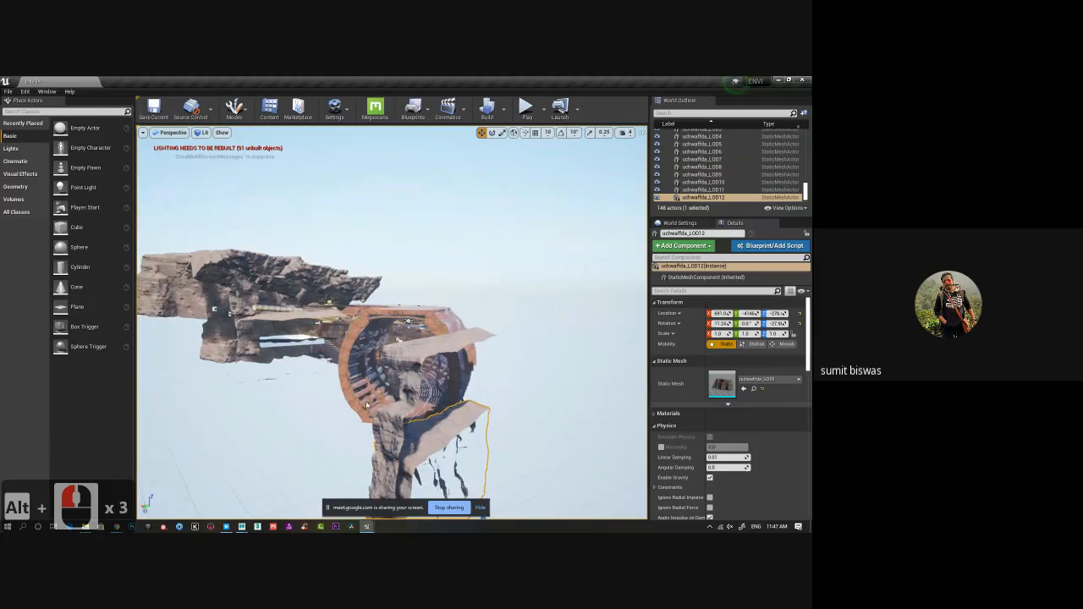
alt+drag(436, 388, 495, 376)
alt+right_drag(390, 267, 422, 255)
alt+middle_drag(423, 256, 419, 237)
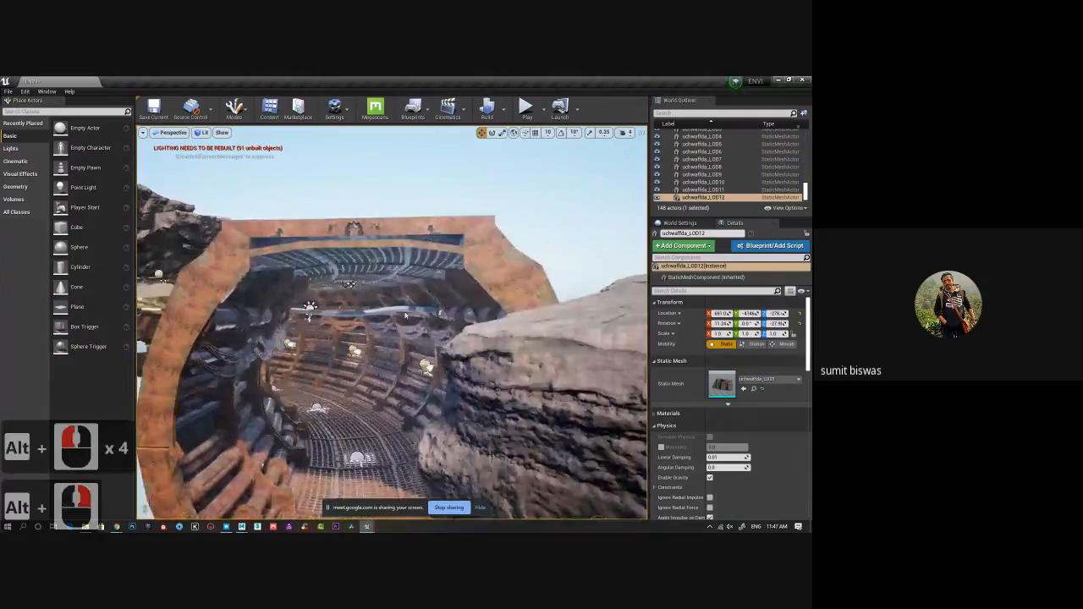
alt+right_drag(419, 252, 441, 252)
scroll(420, 252, up, 3)
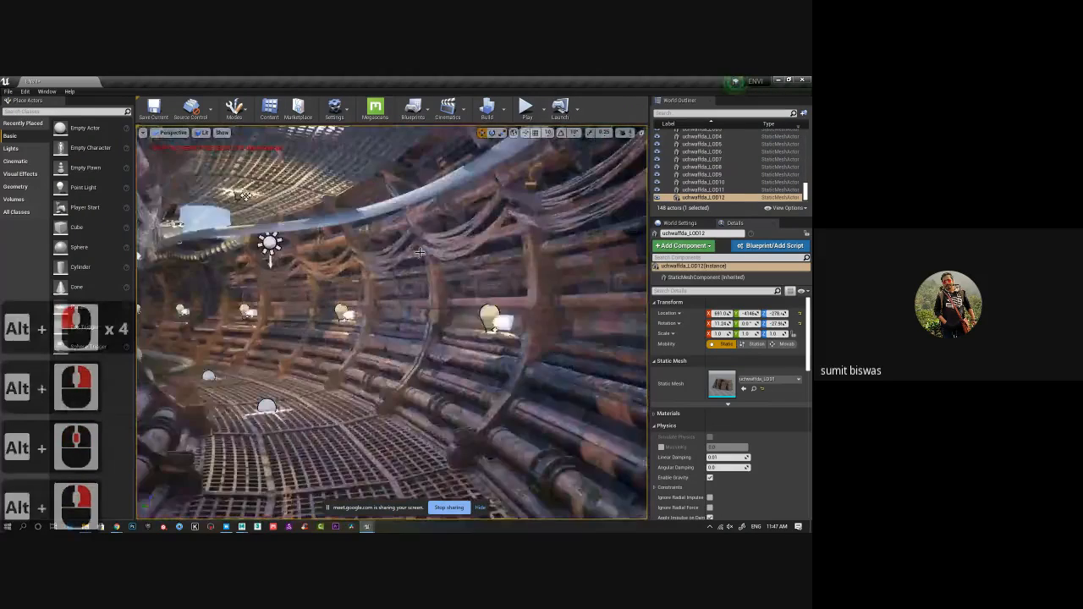
alt+drag(224, 286, 268, 289)
alt+right_drag(267, 289, 279, 288)
alt+middle_drag(246, 273, 238, 273)
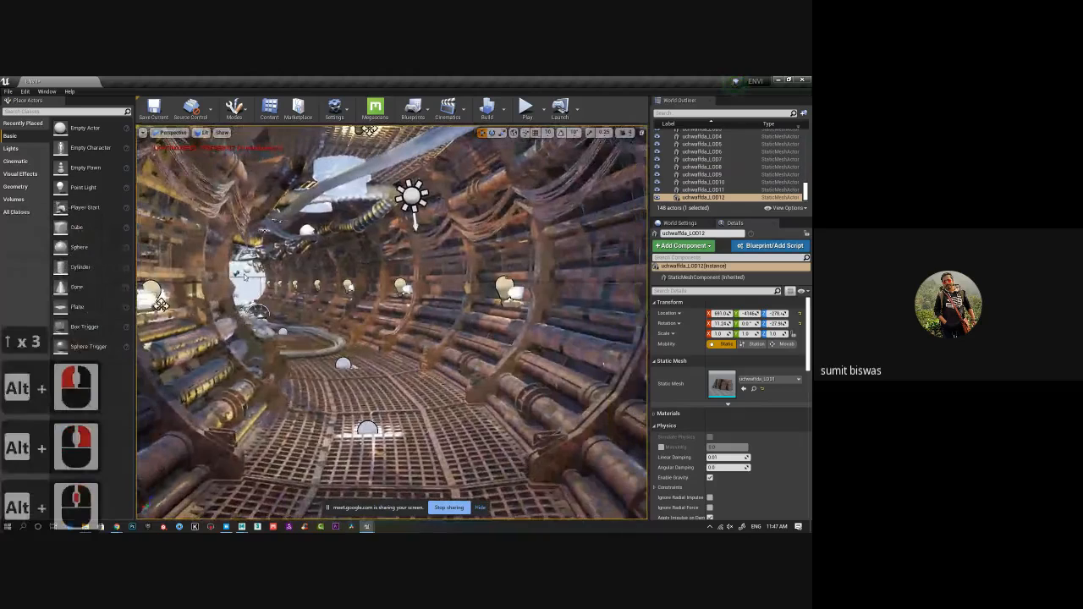
Focus on the sphere reflection capture and examine the tunnel from its pipe-filled end, outside and looking along its interior
click(237, 272)
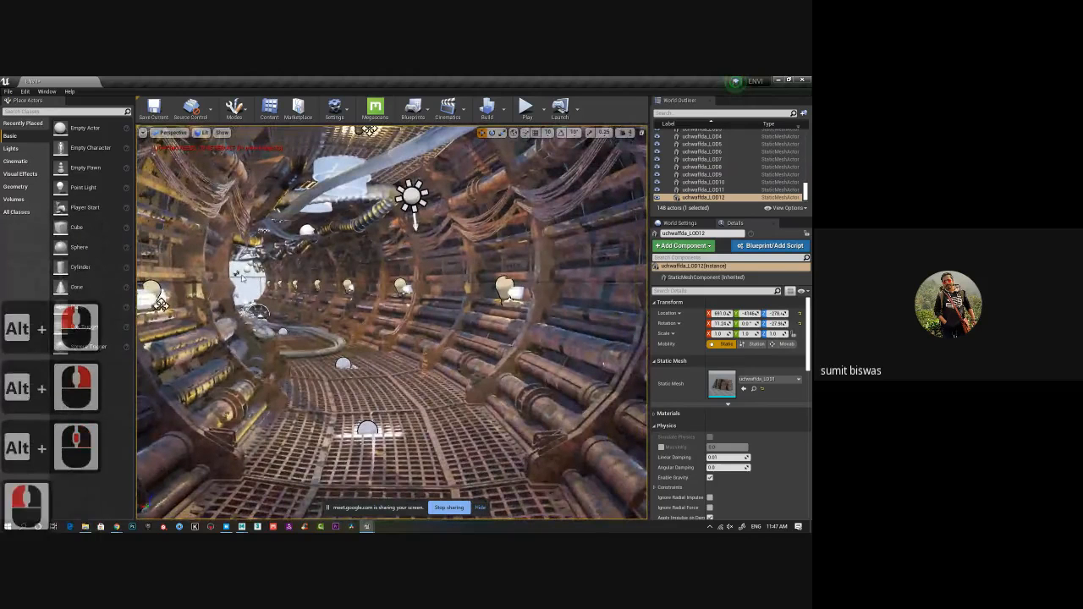
key(f)
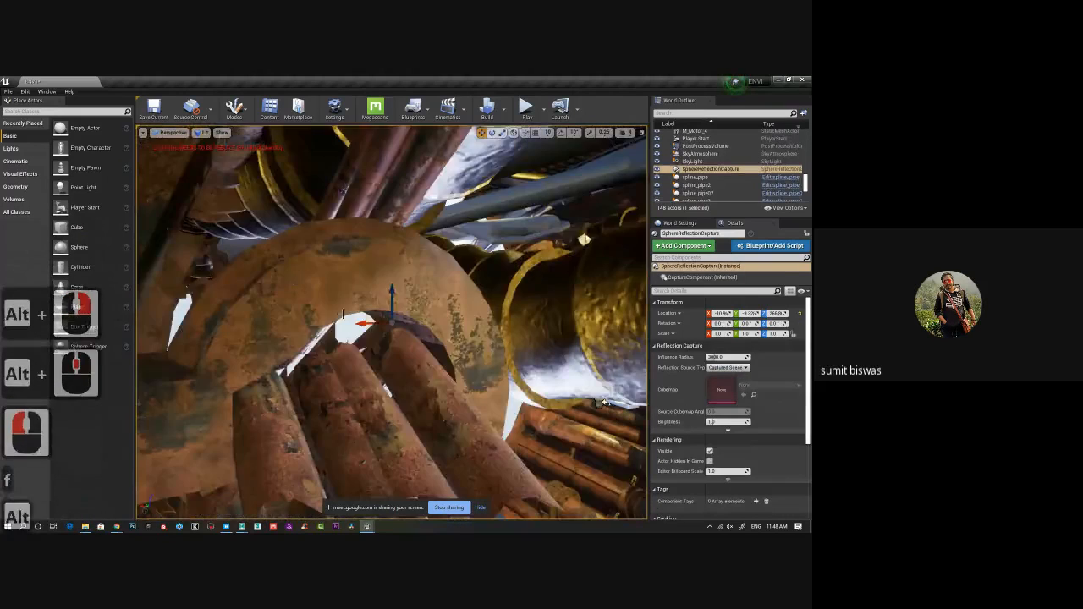
alt+drag(238, 272, 161, 274)
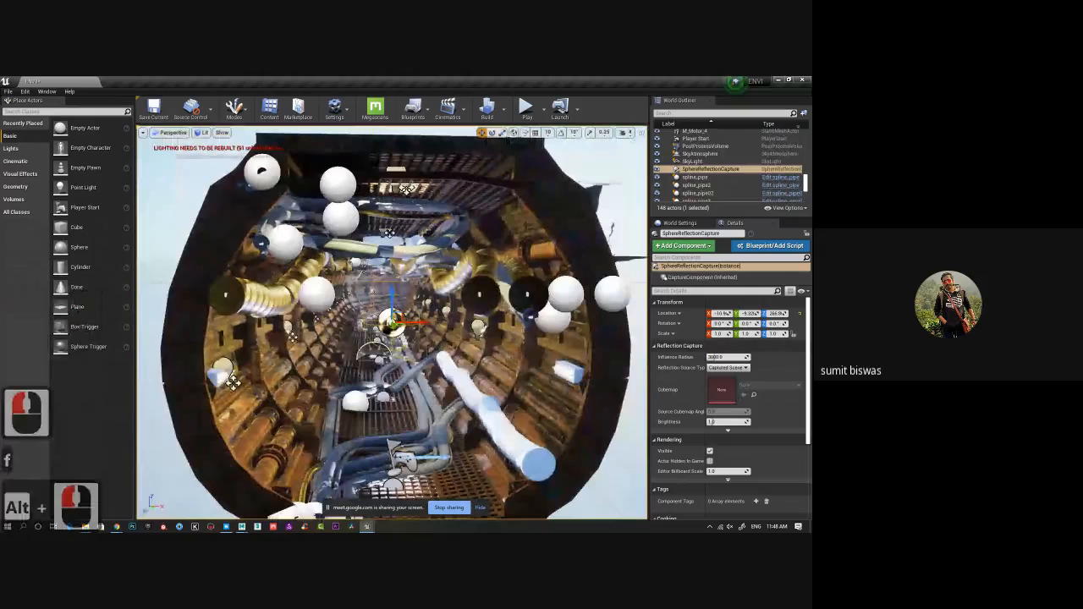
alt+right_drag(246, 254, 197, 240)
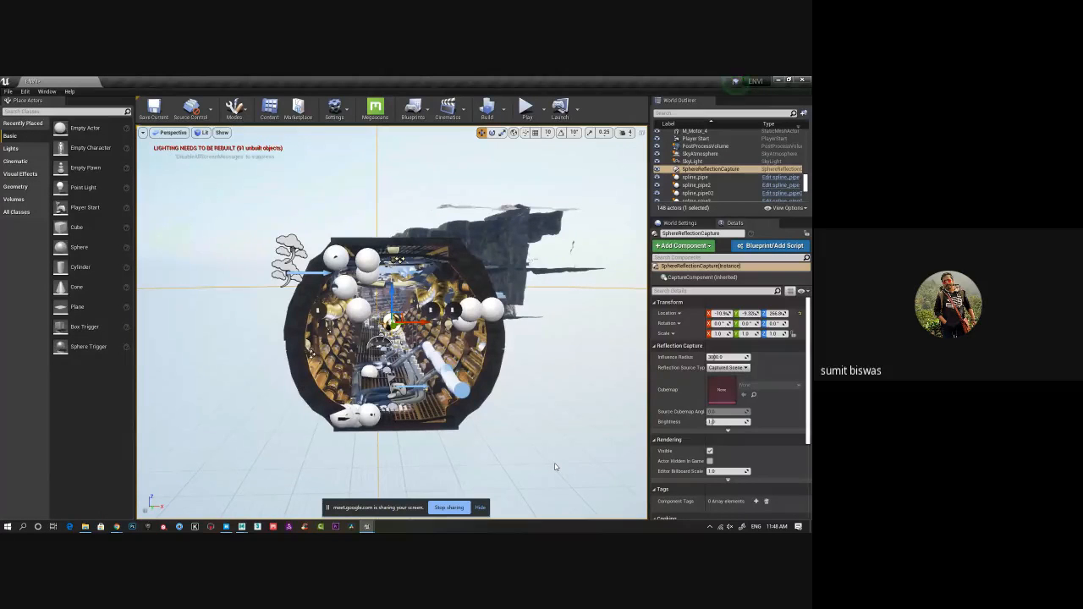
alt+drag(412, 426, 407, 448)
alt+right_drag(312, 359, 242, 385)
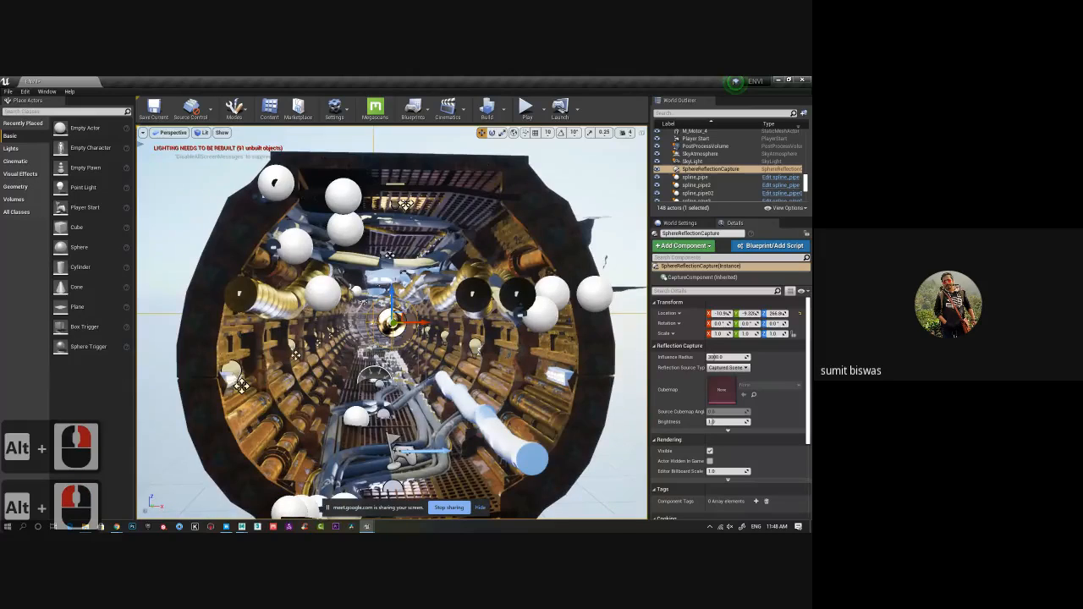
alt+drag(411, 426, 412, 398)
alt+right_drag(412, 426, 466, 426)
alt+middle_drag(411, 426, 411, 436)
alt+drag(411, 426, 406, 419)
alt+right_drag(412, 426, 457, 426)
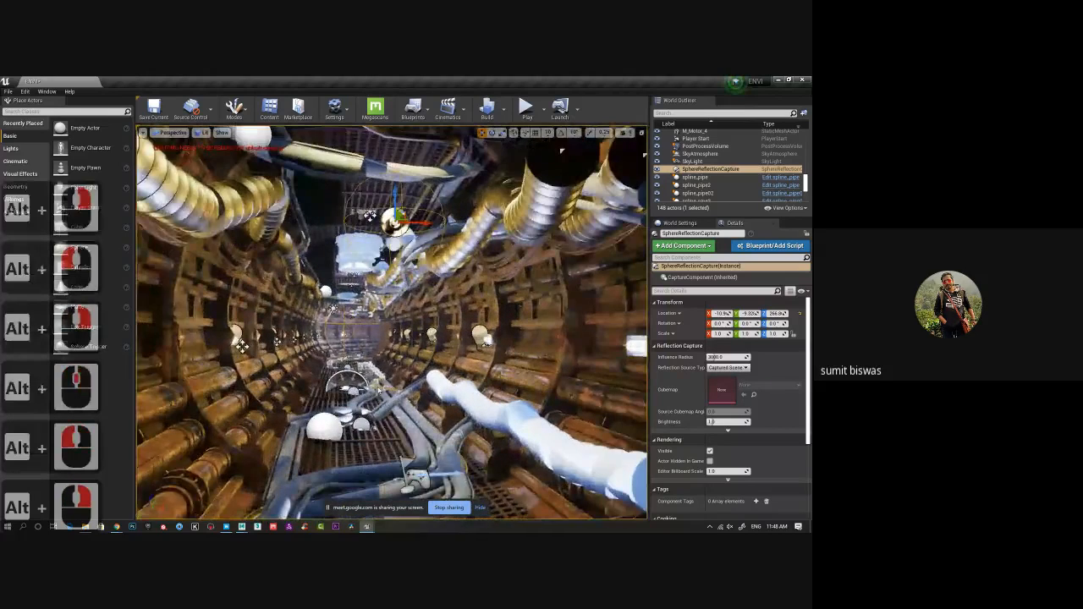
alt+middle_drag(411, 426, 383, 431)
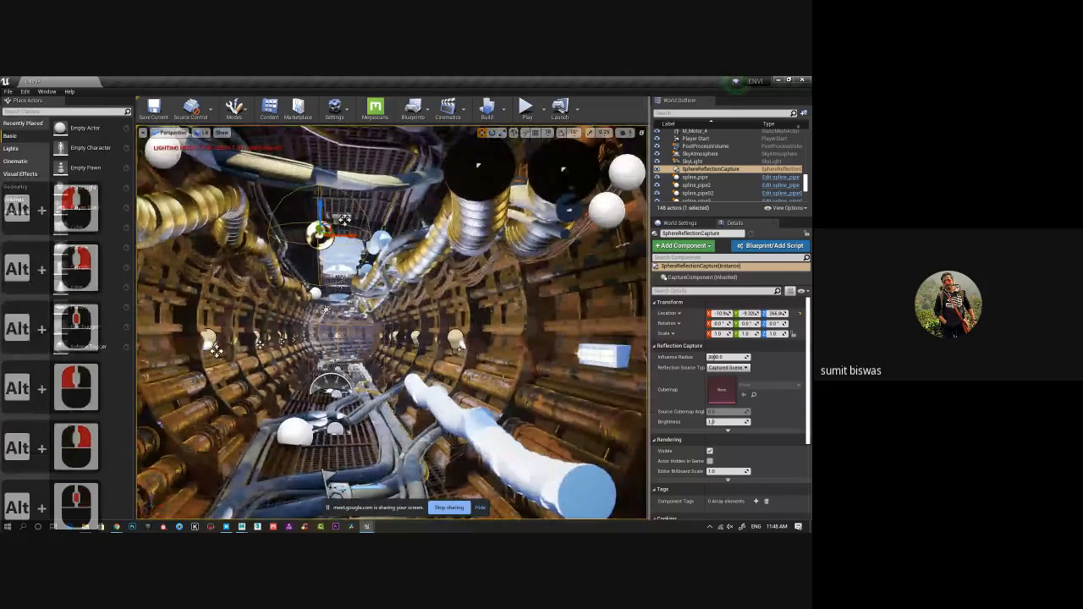
key(g)
key(g)
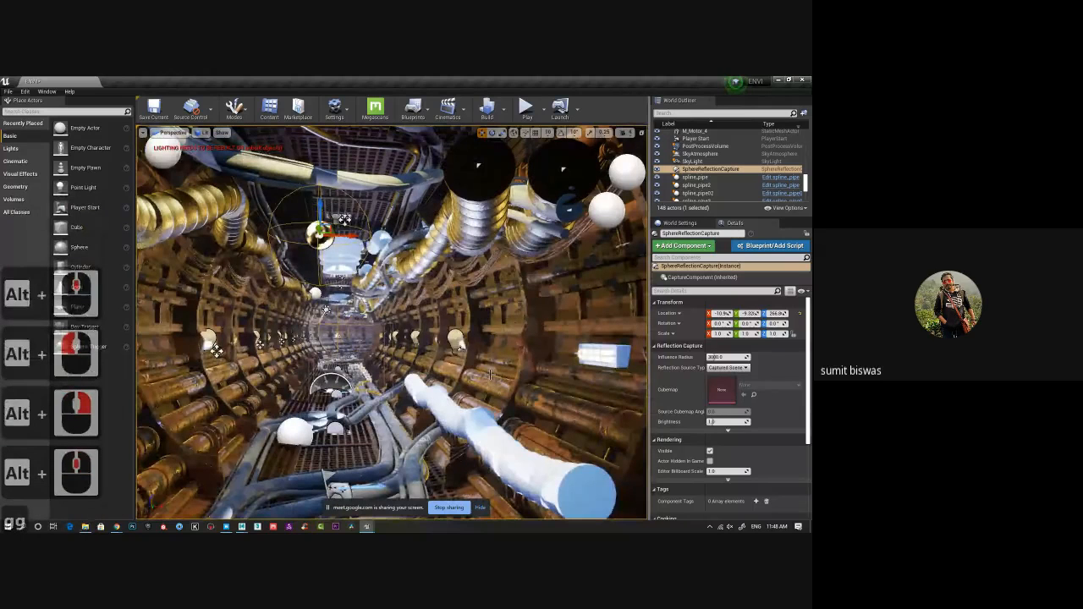
alt+middle_drag(503, 380, 410, 355)
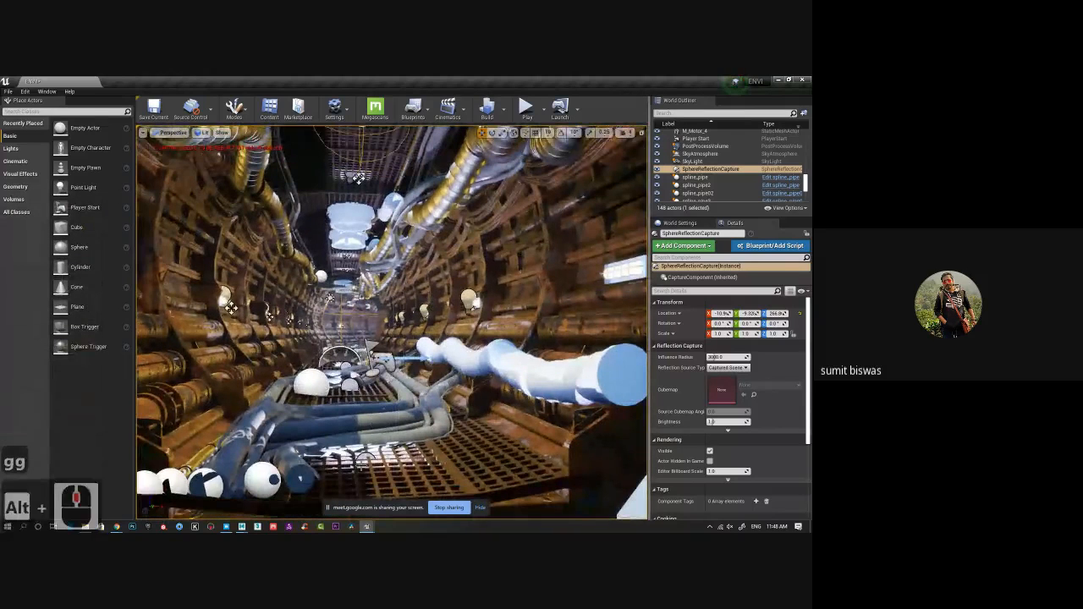
click(365, 460)
drag(371, 440, 371, 361)
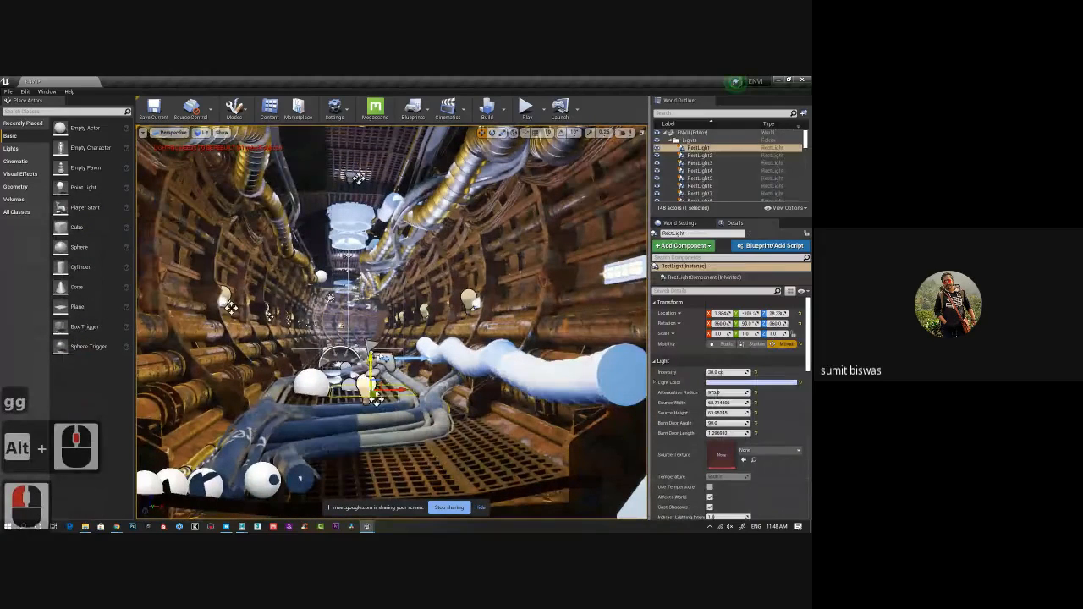
key(ctrl+z)
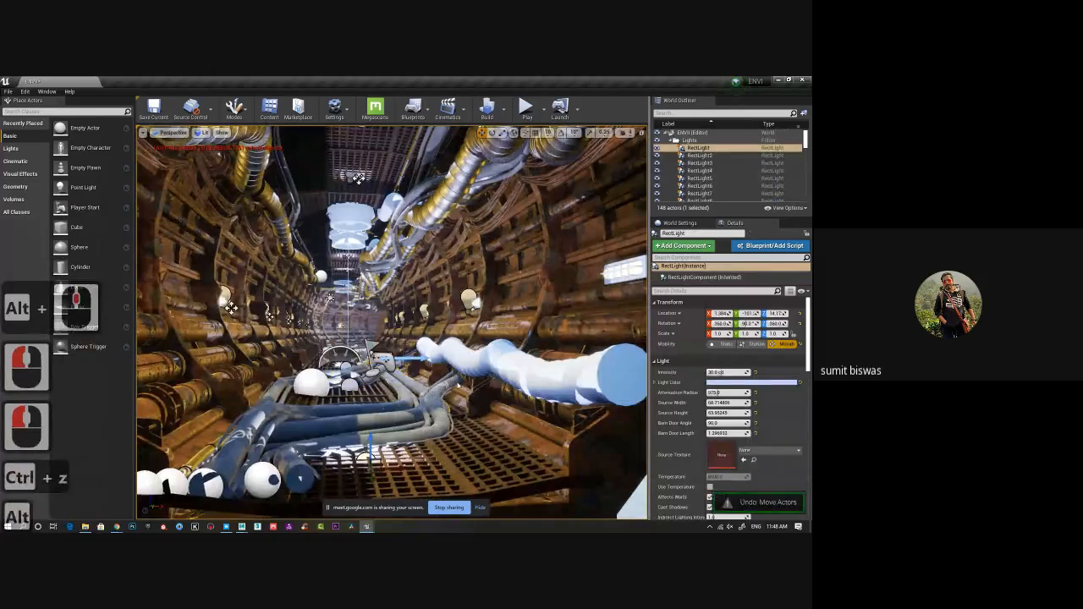
Save the tunnel level, including the pending autosave
mouse_move(457, 385)
alt+mouse_down()
mouse_move(437, 451)
mouse_move(405, 411)
mouse_move(437, 403)
mouse_move(438, 384)
mouse_move(400, 389)
mouse_move(465, 391)
alt+mouse_up()
alt+scroll(438, 384, up, 3)
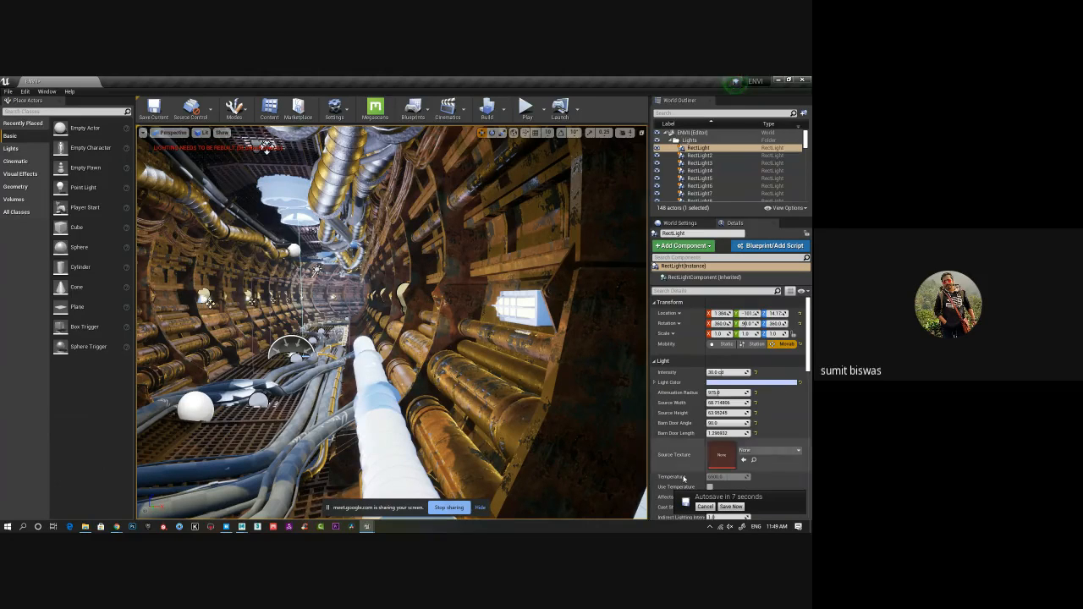
click(733, 507)
key(ctrl+s)
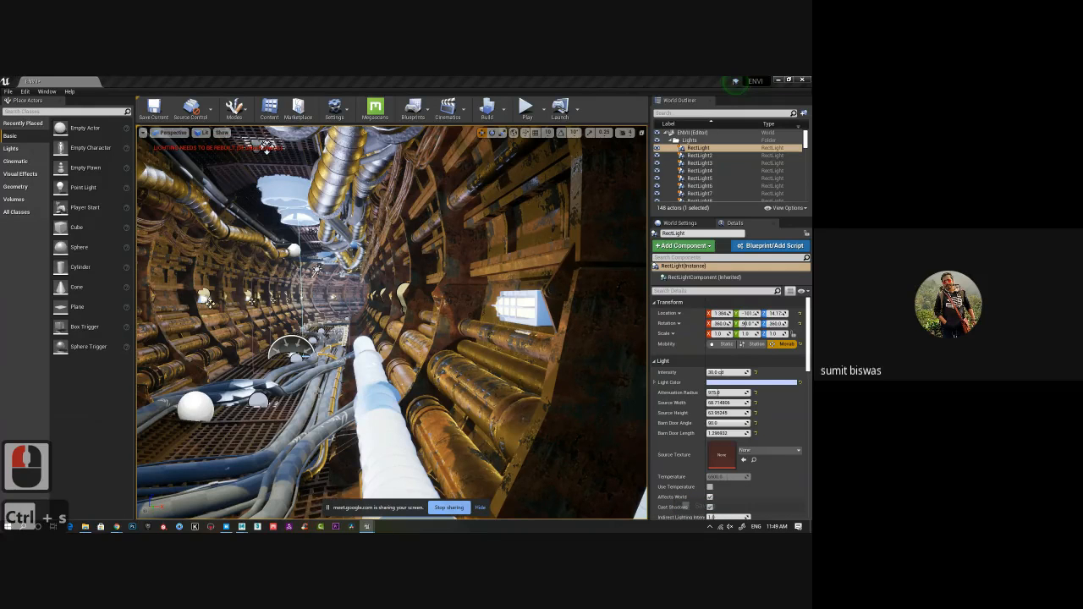
alt+drag(330, 396, 356, 392)
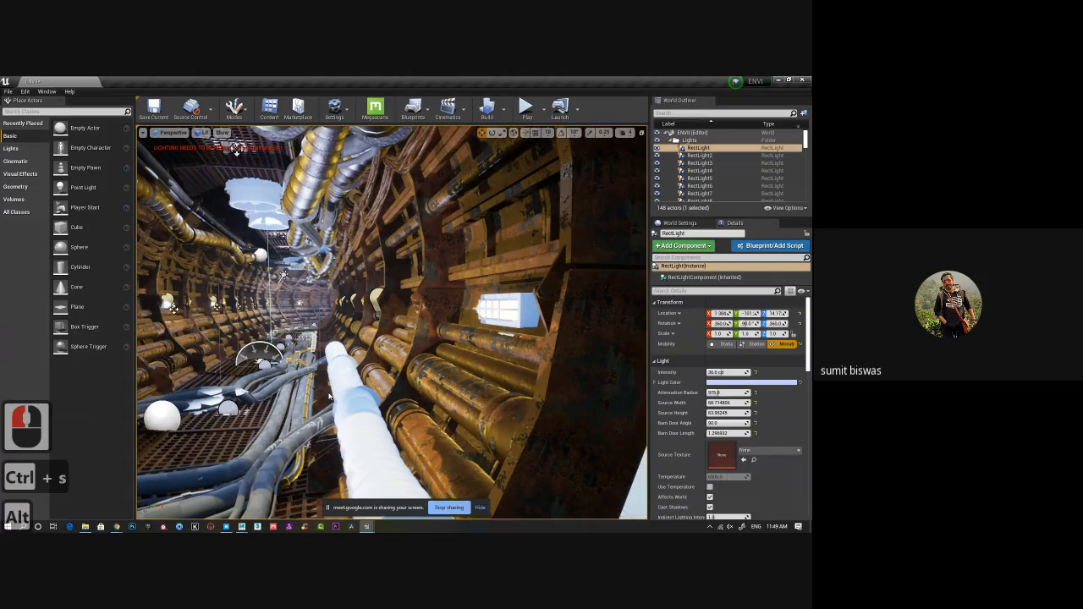
alt+drag(331, 396, 470, 378)
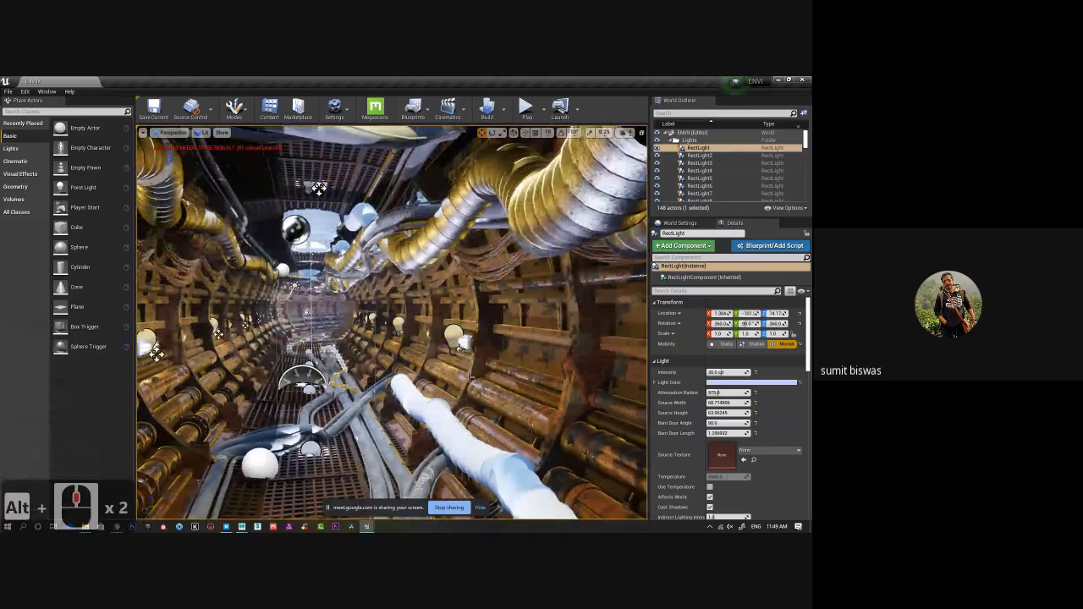
Switch to scene_03.mb in Autodesk Maya and examine the tunnel interior, its ribs and its pipes from the near end
click(241, 526)
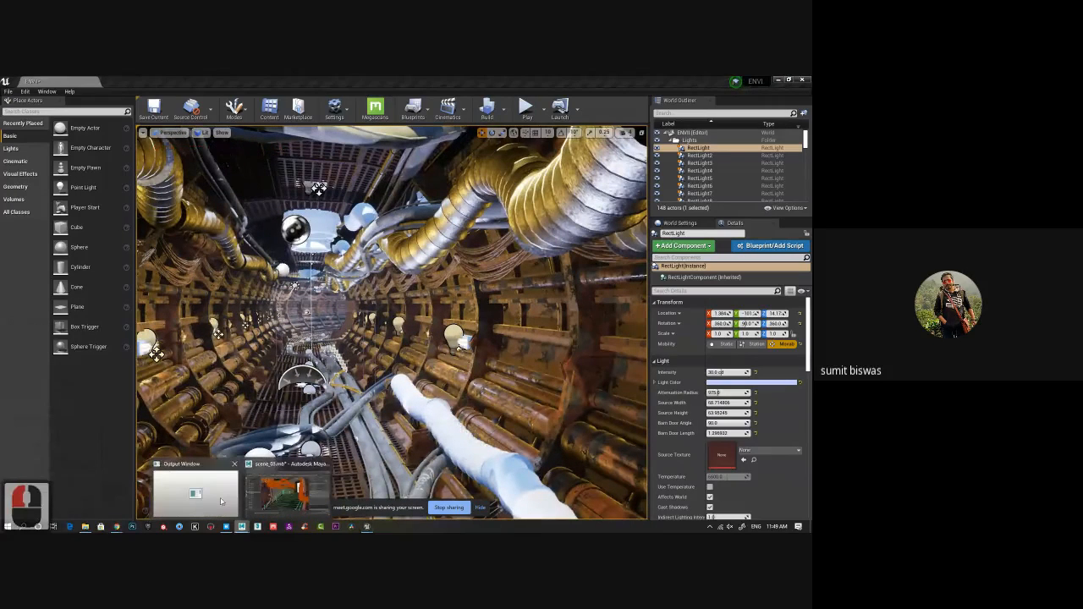
click(286, 489)
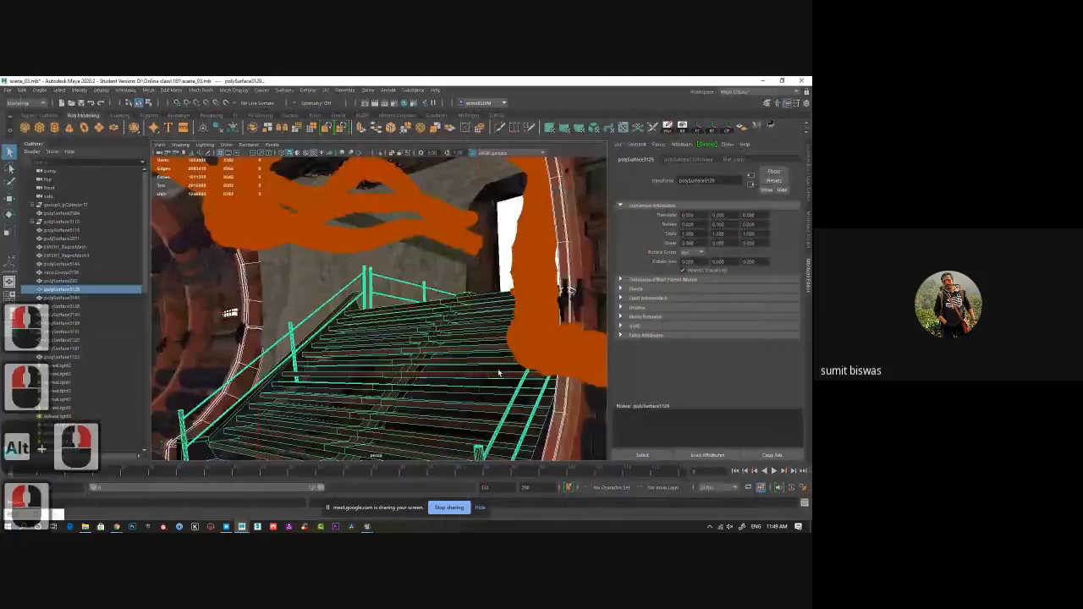
alt+drag(500, 375, 425, 369)
alt+right_drag(424, 369, 347, 354)
alt+drag(347, 354, 362, 342)
alt+right_drag(362, 342, 375, 368)
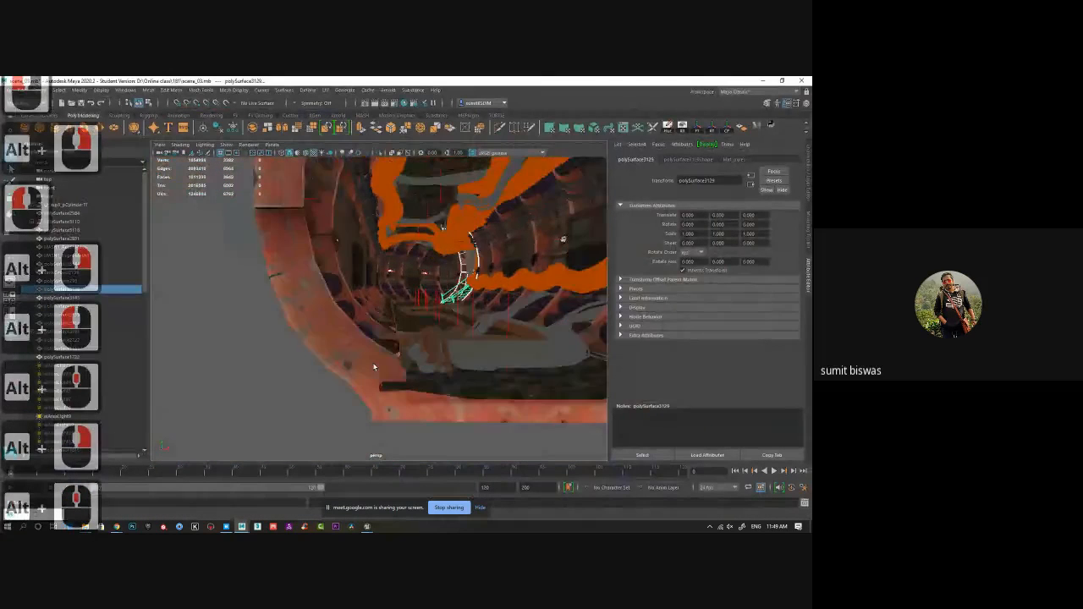
alt+middle_drag(375, 368, 336, 361)
alt+right_drag(336, 362, 338, 369)
alt+middle_drag(339, 368, 387, 365)
alt+right_drag(387, 365, 390, 372)
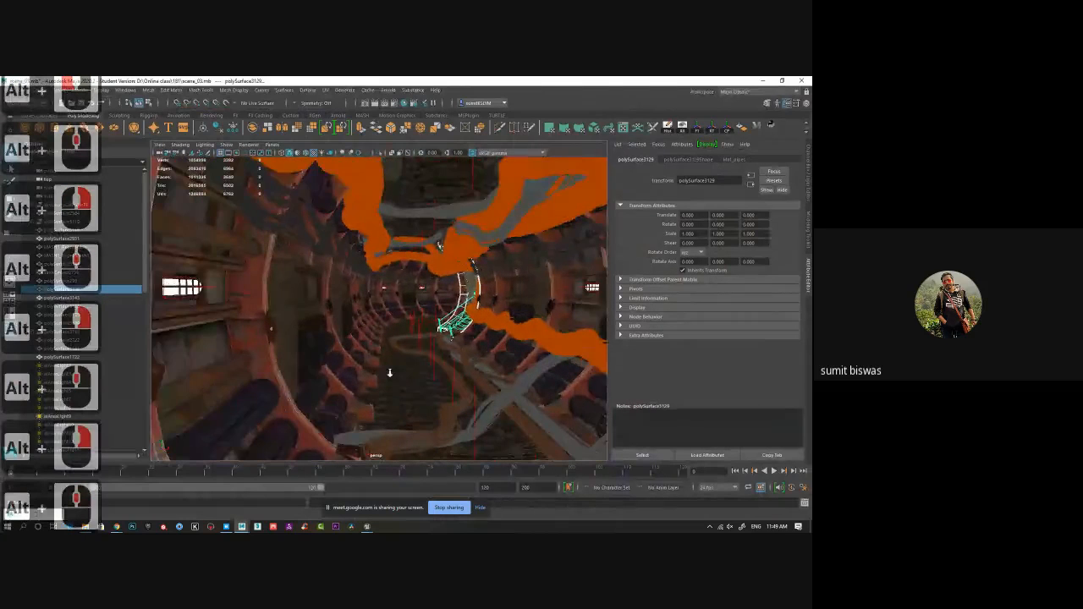
alt+middle_drag(389, 373, 389, 365)
alt+right_drag(389, 365, 390, 358)
alt+middle_drag(389, 358, 387, 361)
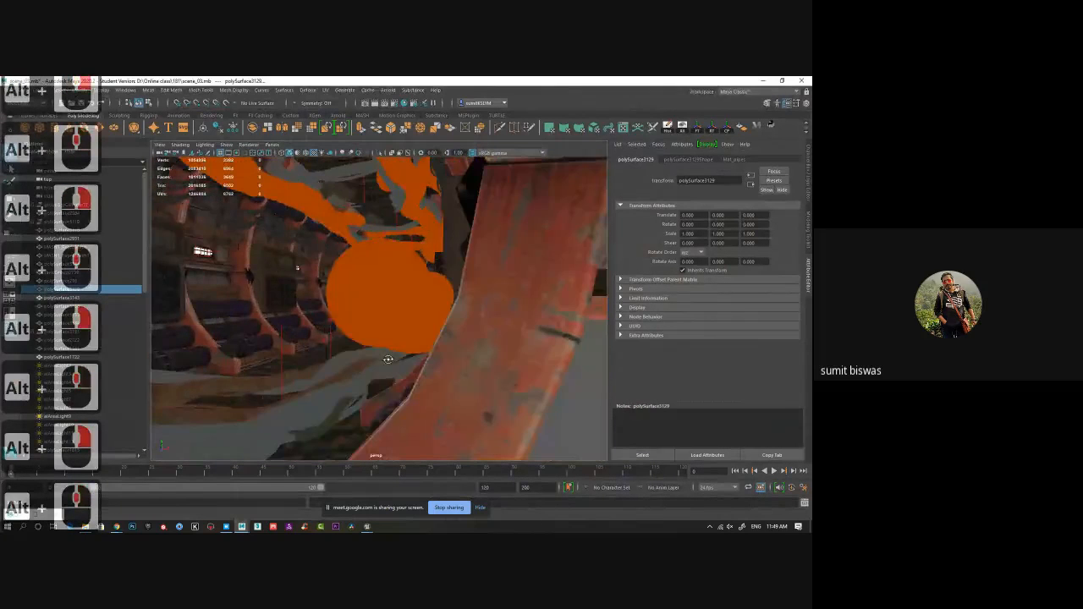
alt+drag(387, 360, 379, 370)
alt+middle_drag(428, 348, 412, 359)
alt+right_drag(413, 359, 437, 359)
alt+middle_drag(437, 360, 421, 350)
alt+drag(421, 351, 460, 346)
alt+middle_drag(460, 346, 462, 380)
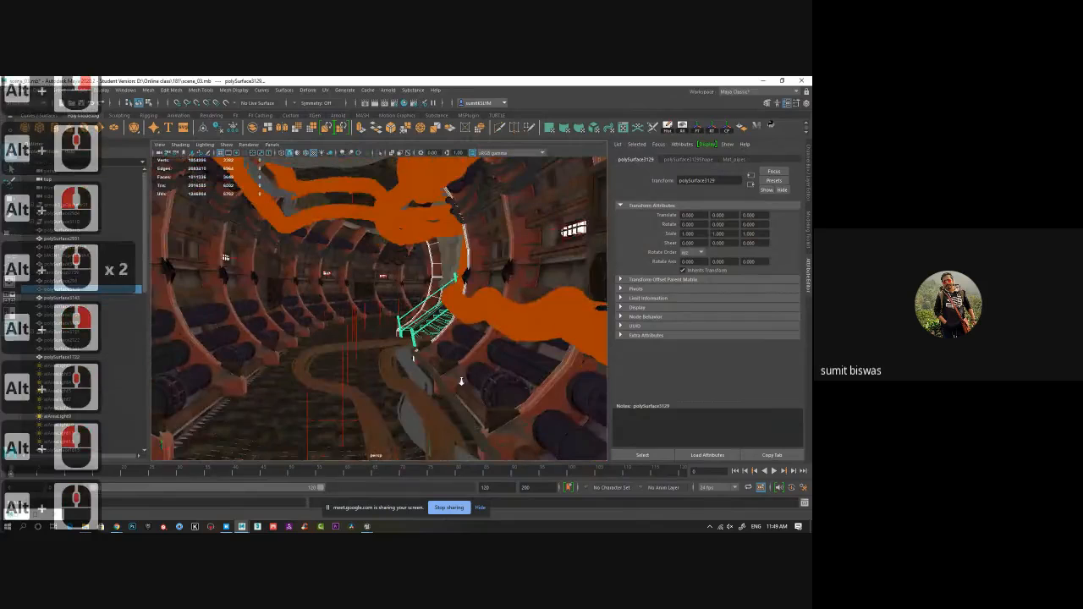
Examine the slatted ramp, its railings and the opening behind it up close in the Maya scene
alt+right_drag(462, 380, 415, 370)
alt+middle_drag(414, 371, 404, 370)
alt+drag(404, 370, 379, 367)
alt+middle_drag(378, 368, 367, 365)
alt+right_drag(367, 365, 391, 367)
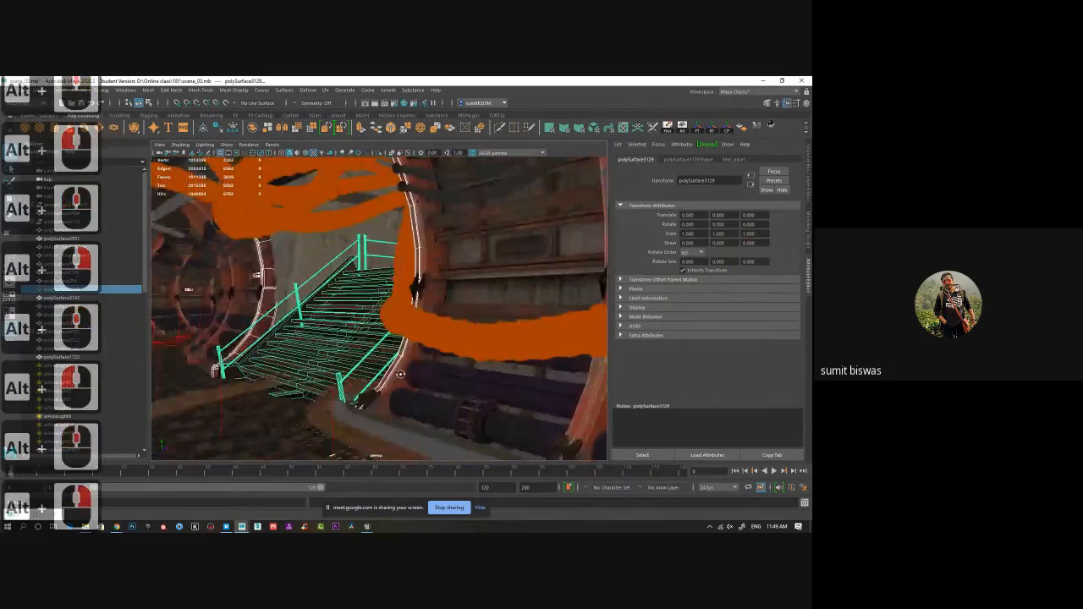
alt+drag(391, 367, 378, 368)
alt+middle_drag(378, 369, 394, 373)
alt+right_drag(395, 373, 417, 379)
alt+middle_drag(417, 379, 438, 410)
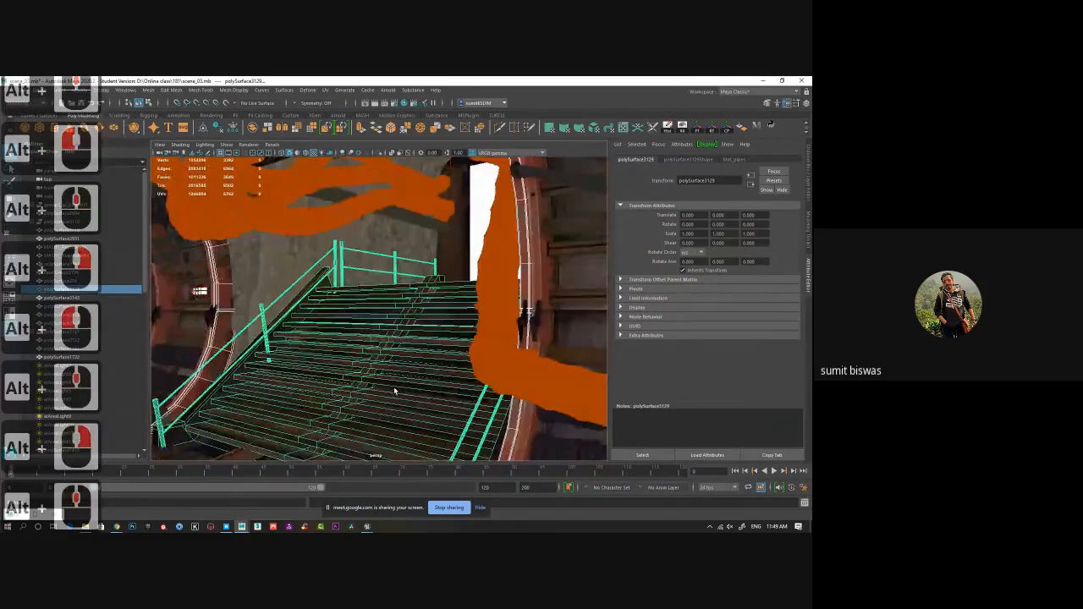
alt+drag(394, 387, 363, 367)
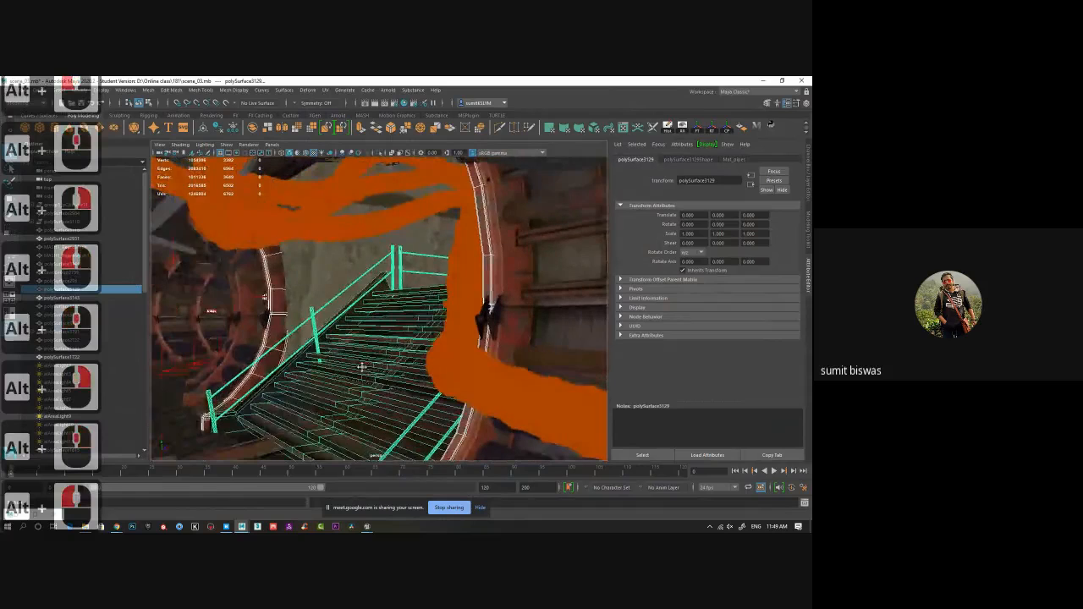
alt+middle_drag(363, 367, 453, 370)
alt+drag(454, 369, 438, 370)
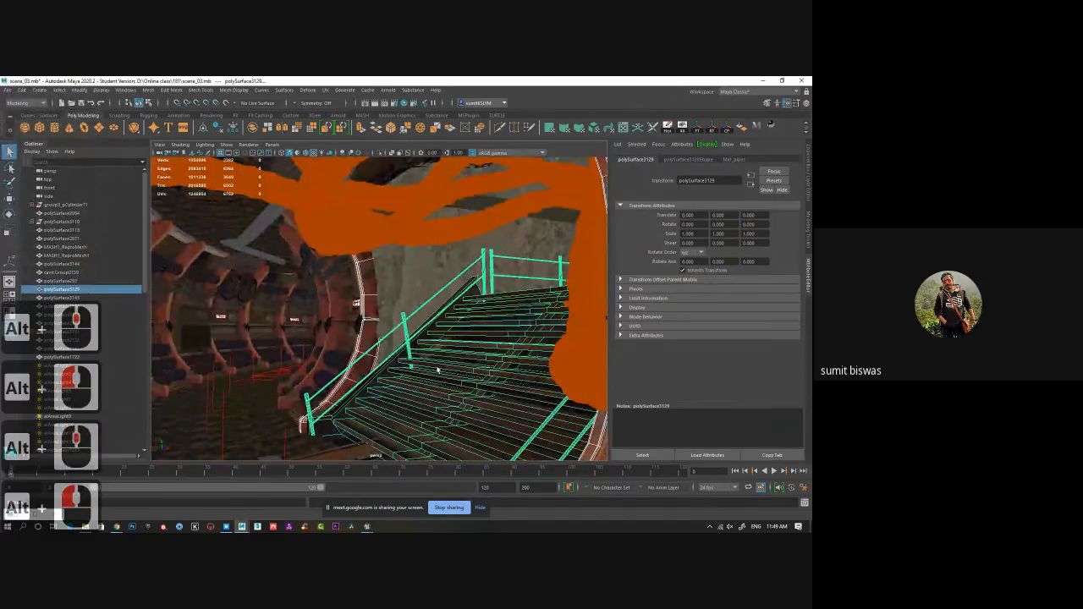
Examine the whole Maya tunnel model from outside, including its side passage, and look back along the interior towards the ramp
alt+drag(339, 369, 303, 374)
alt+right_drag(303, 375, 305, 378)
alt+drag(305, 377, 292, 375)
alt+right_drag(292, 375, 198, 356)
alt+drag(198, 356, 358, 386)
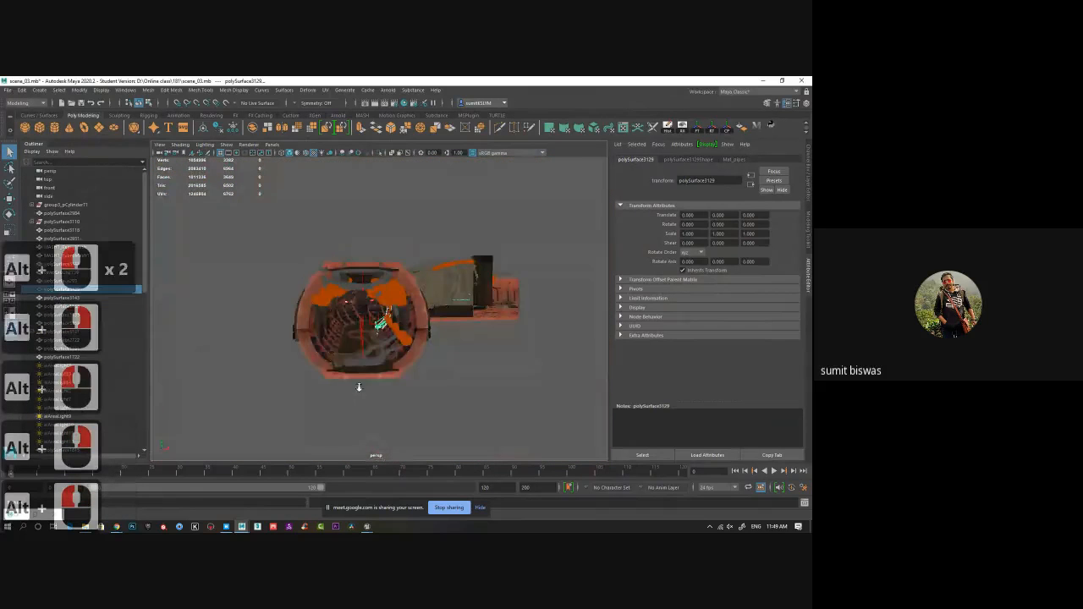
alt+right_drag(358, 387, 390, 413)
alt+middle_drag(391, 414, 394, 396)
alt+drag(395, 396, 402, 370)
alt+middle_drag(402, 370, 394, 372)
alt+right_drag(393, 372, 401, 379)
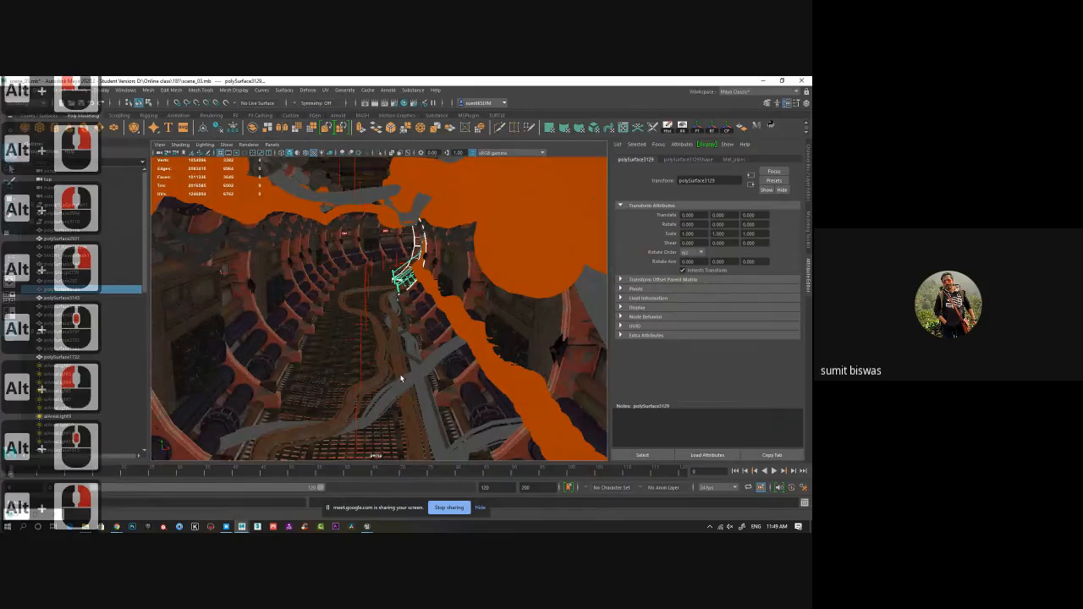
Return to Unreal Engine and examine the curved tunnel's exterior and the cliff meshes enclosing the ramp opening
click(764, 80)
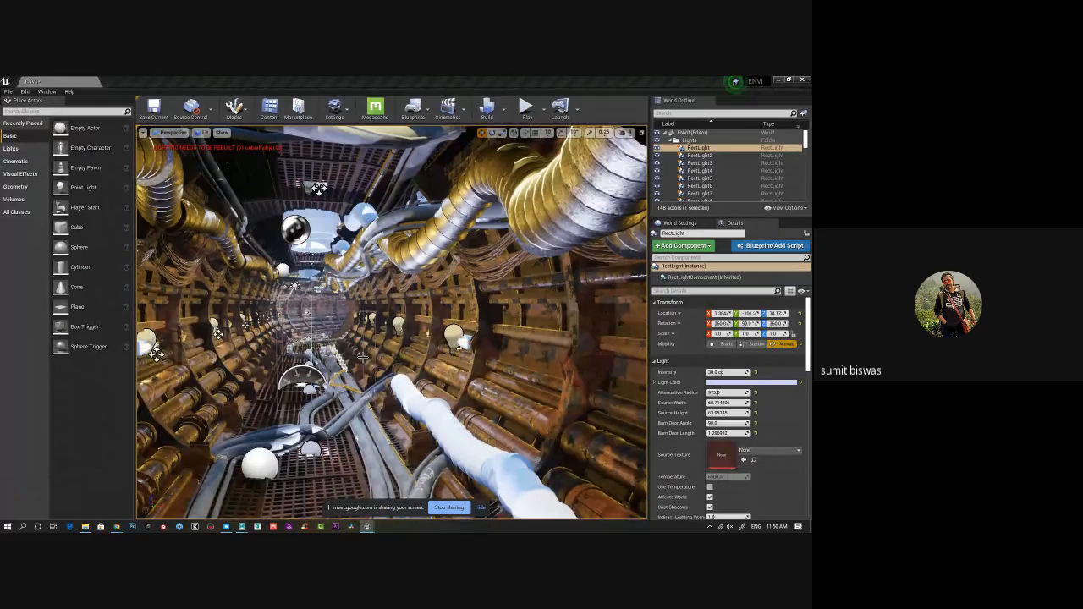
alt+drag(364, 356, 588, 312)
alt+middle_drag(587, 313, 491, 340)
alt+drag(491, 341, 450, 337)
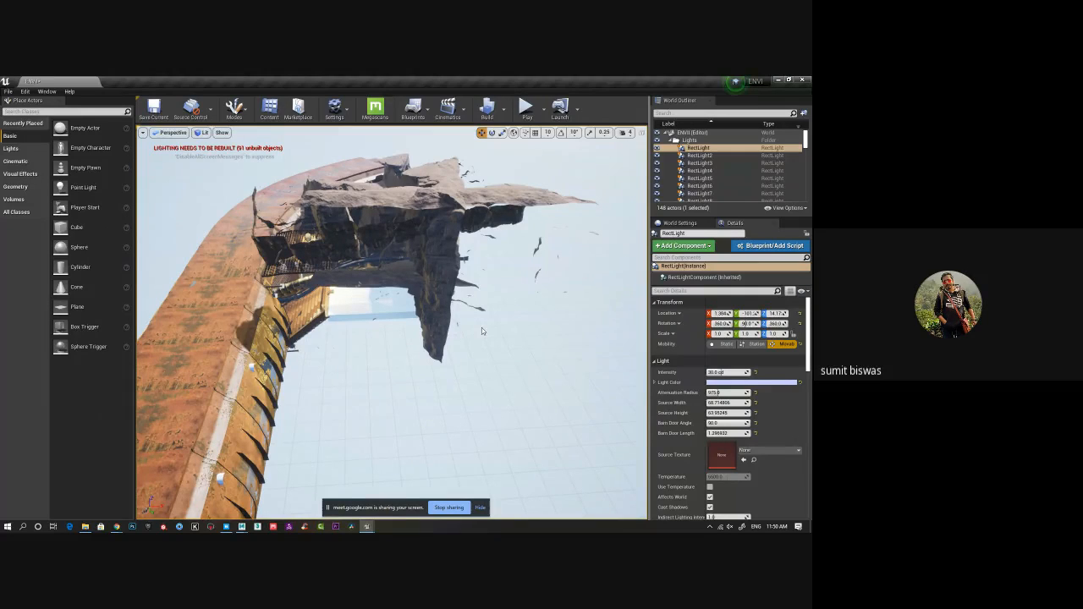
alt+right_drag(482, 329, 428, 329)
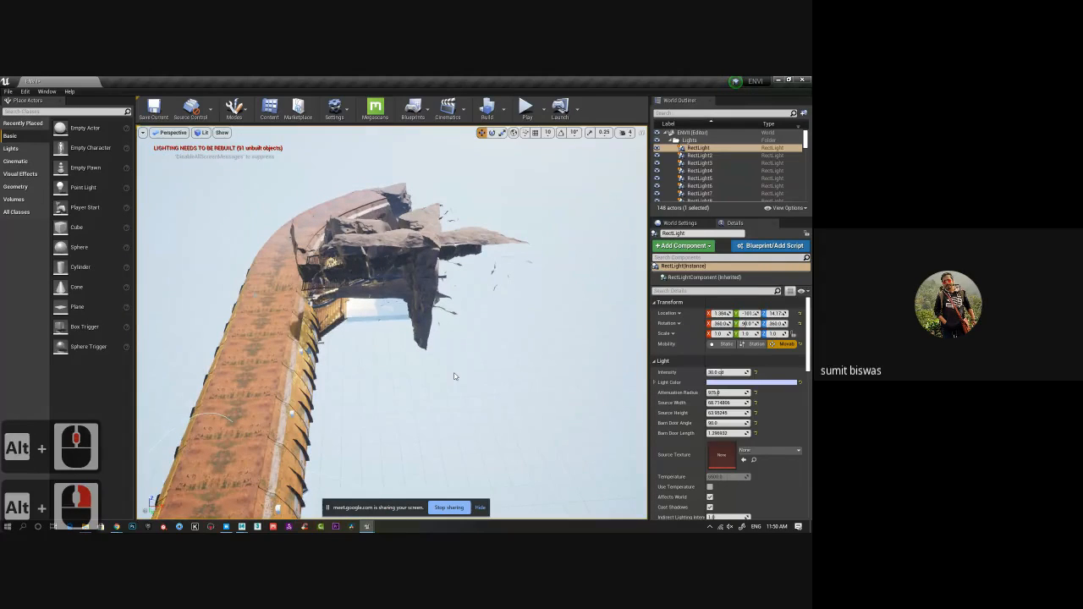
alt+right_drag(454, 377, 442, 374)
alt+drag(449, 375, 445, 238)
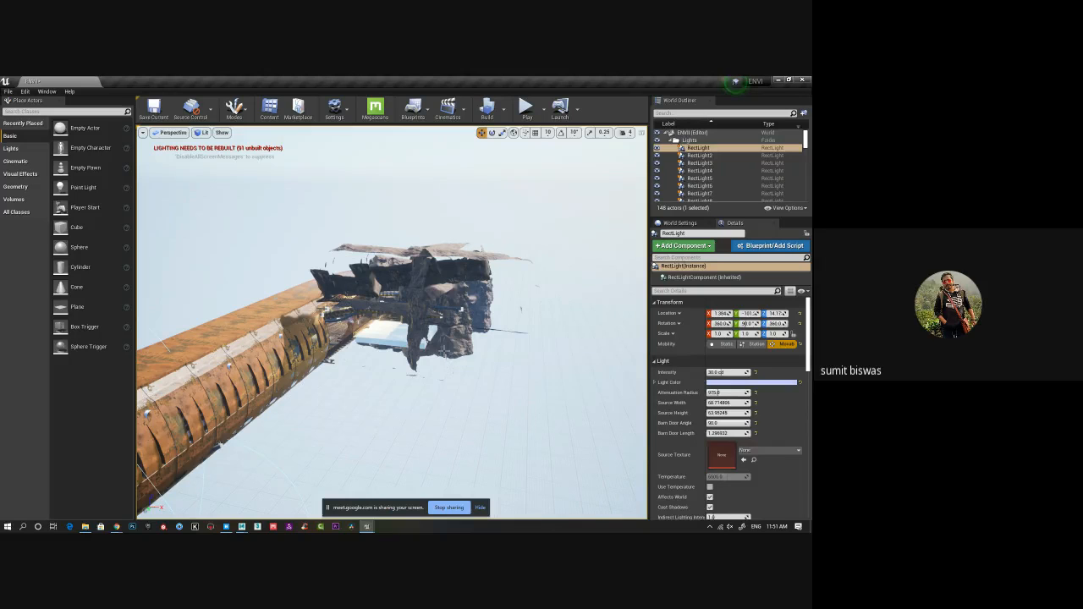
Examine the cliff mesh beside the ramp opening, undo its selection, and look along the tunnel interior from the open end
click(448, 345)
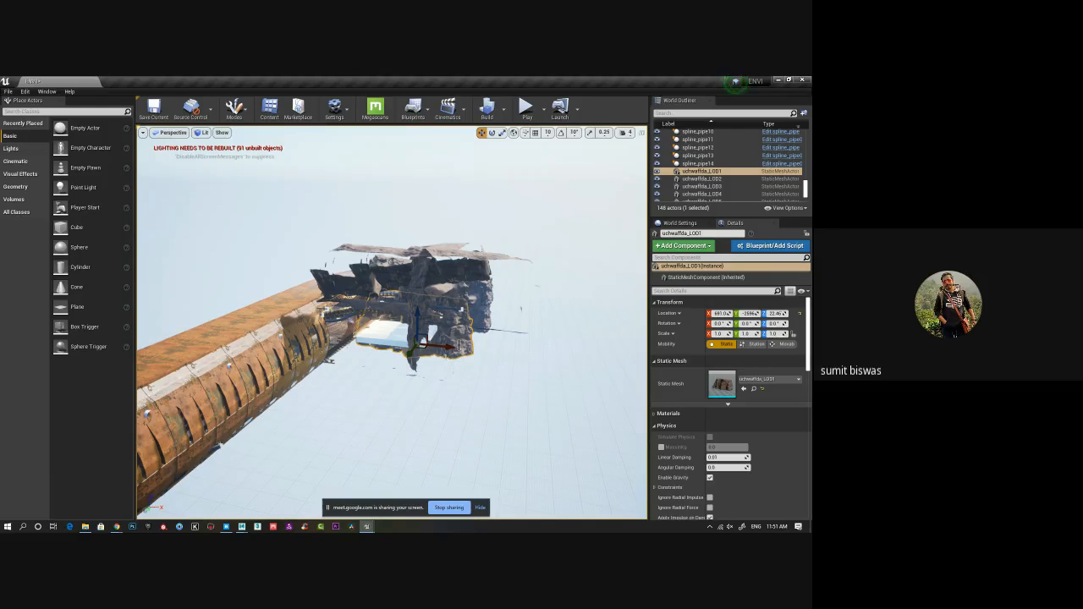
alt+drag(459, 344, 361, 396)
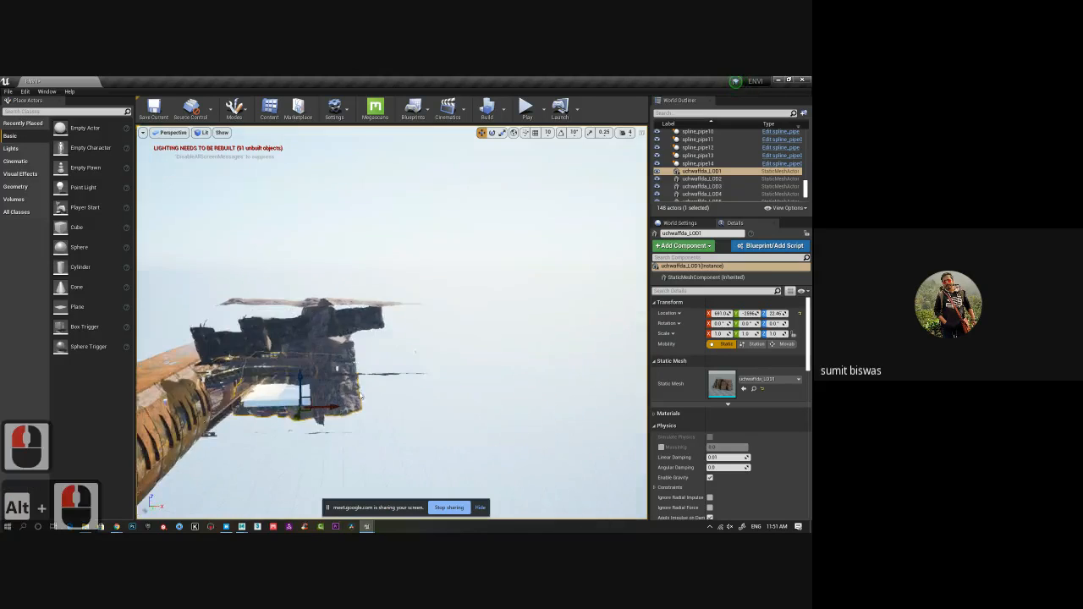
alt+middle_drag(361, 396, 251, 447)
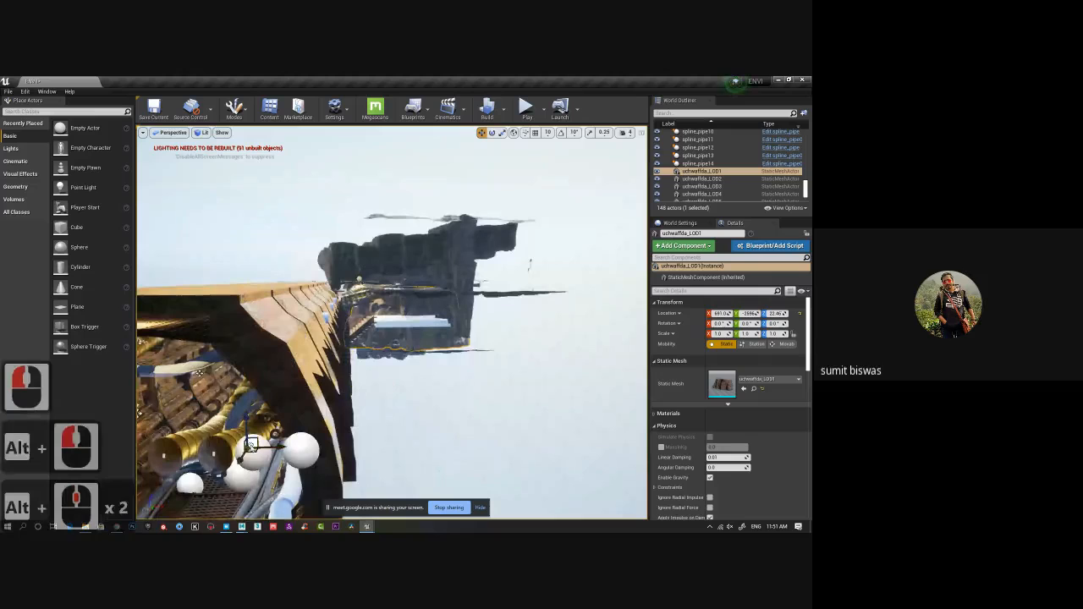
alt+middle_click(252, 446)
key(ctrl+z)
alt+drag(559, 302, 424, 400)
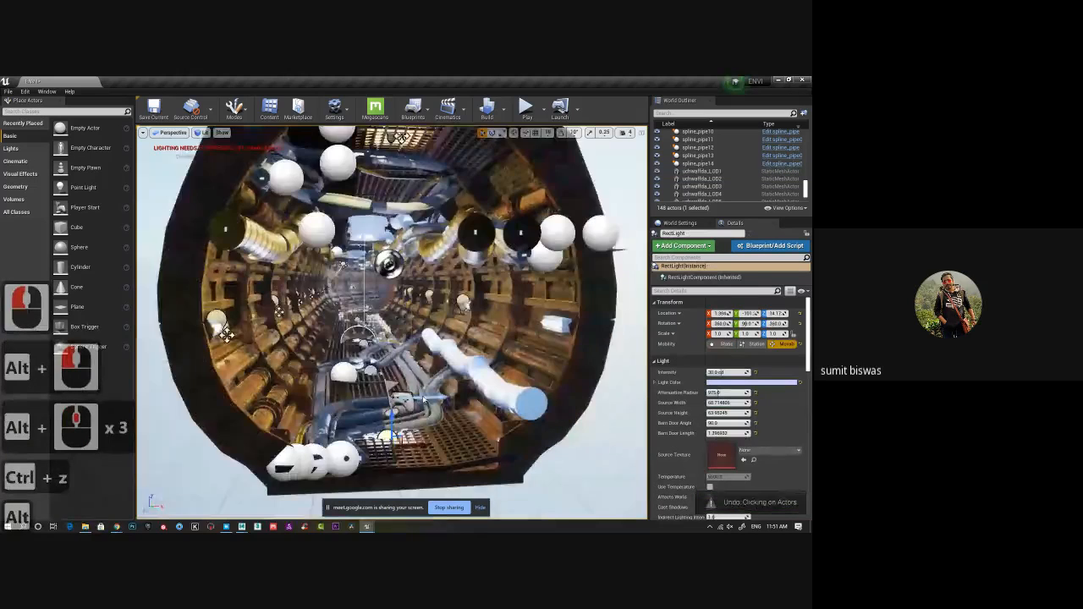
alt+right_drag(424, 399, 551, 347)
key(g)
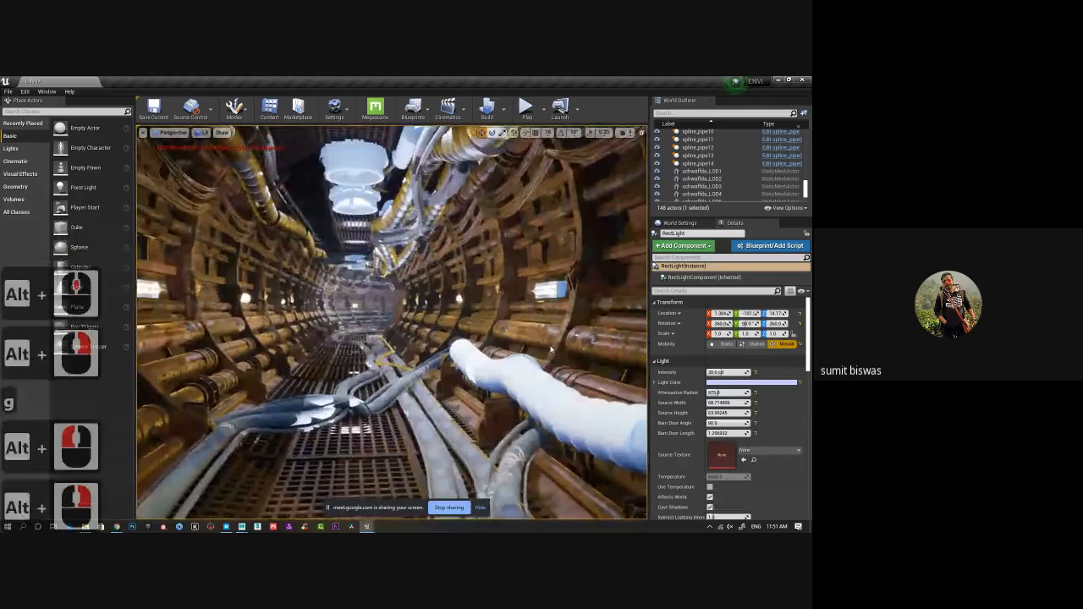
alt+drag(551, 348, 530, 337)
alt+middle_drag(530, 337, 540, 340)
alt+click(790, 190)
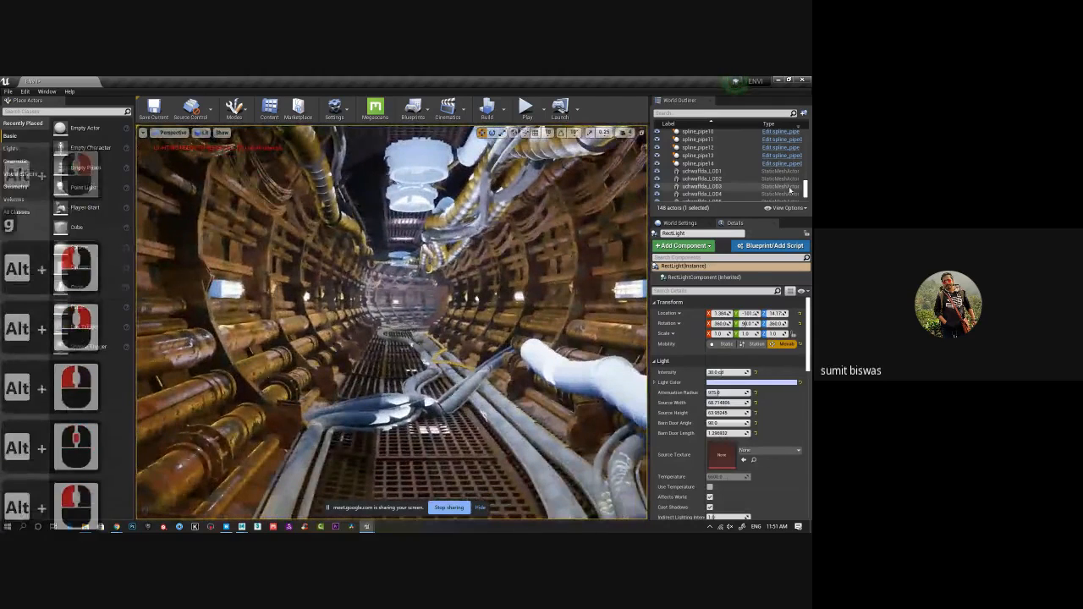
Toggle the AtmosphericFog actor's visibility to compare its effect on the tunnel, and leave it hidden
mouse_move(806, 191)
mouse_down()
mouse_move(807, 166)
mouse_move(808, 180)
mouse_up()
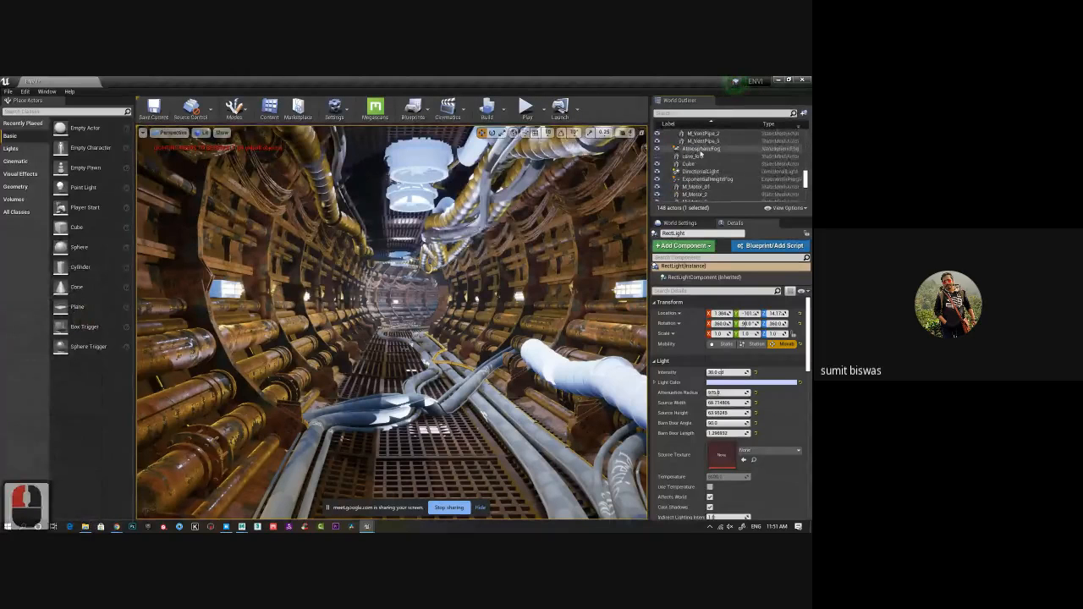
click(701, 151)
click(703, 181)
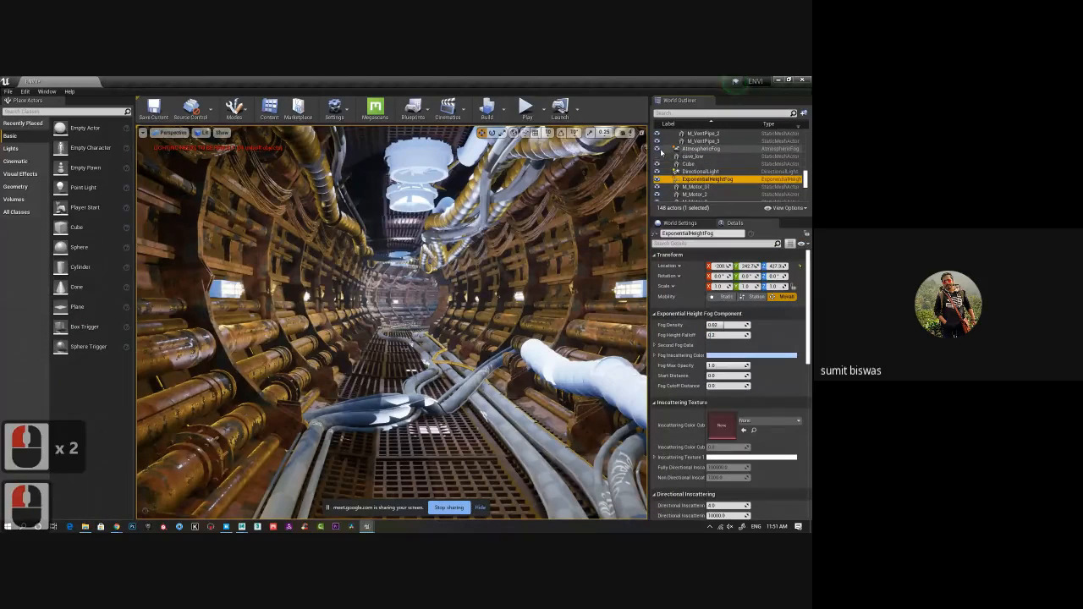
click(658, 149)
click(657, 150)
click(658, 150)
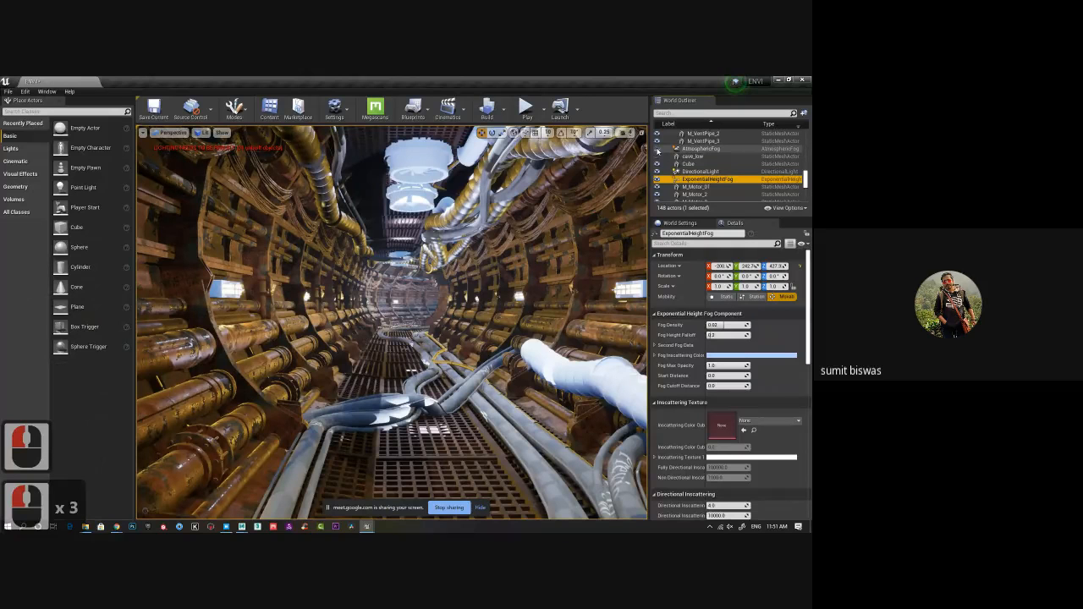
Toggle the ExponentialHeightFog actor's visibility repeatedly to compare the tunnel interior with and without height fog, ending with it visible
click(657, 180)
click(657, 180)
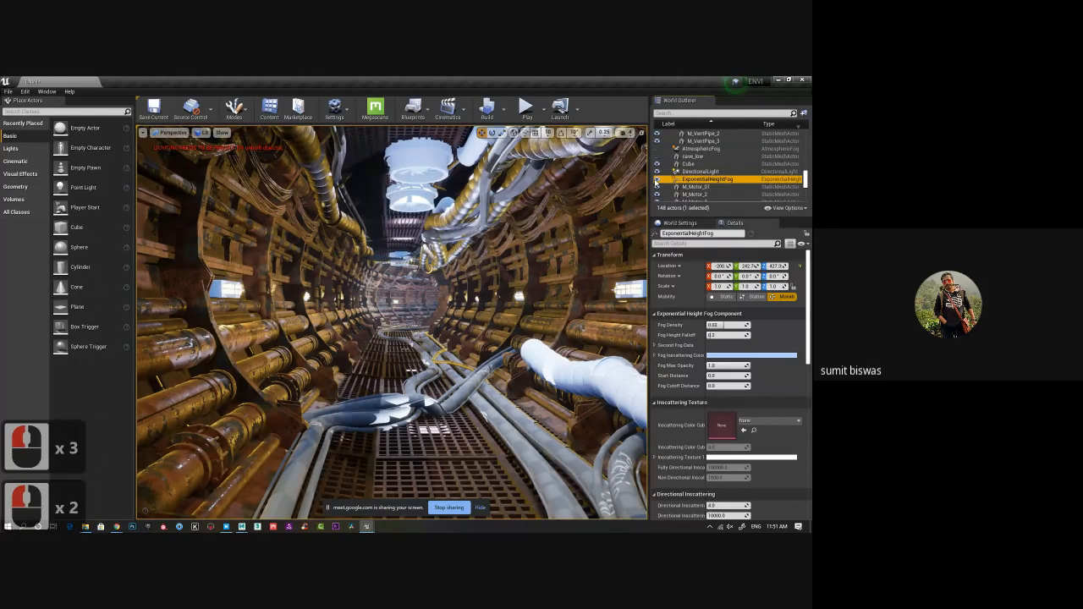
click(657, 179)
click(657, 179)
click(657, 179)
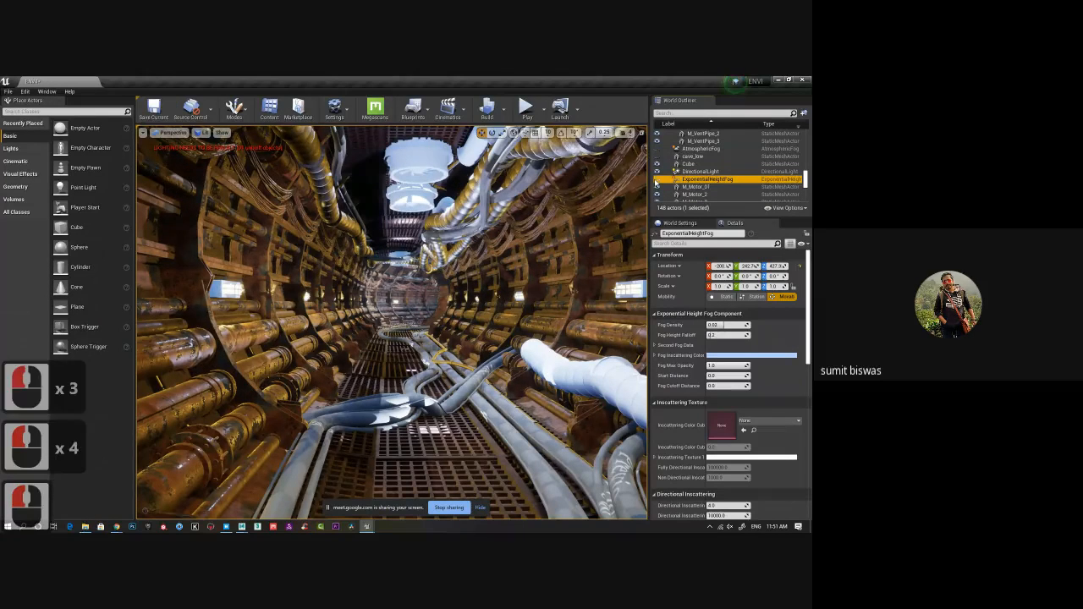
click(657, 179)
click(657, 180)
click(657, 179)
click(657, 179)
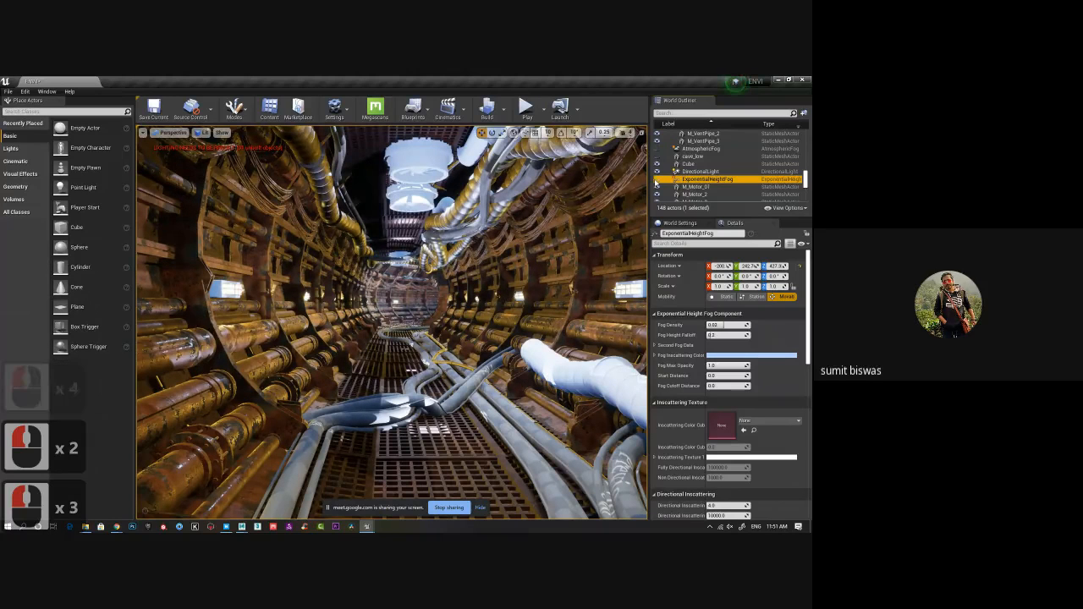
click(657, 179)
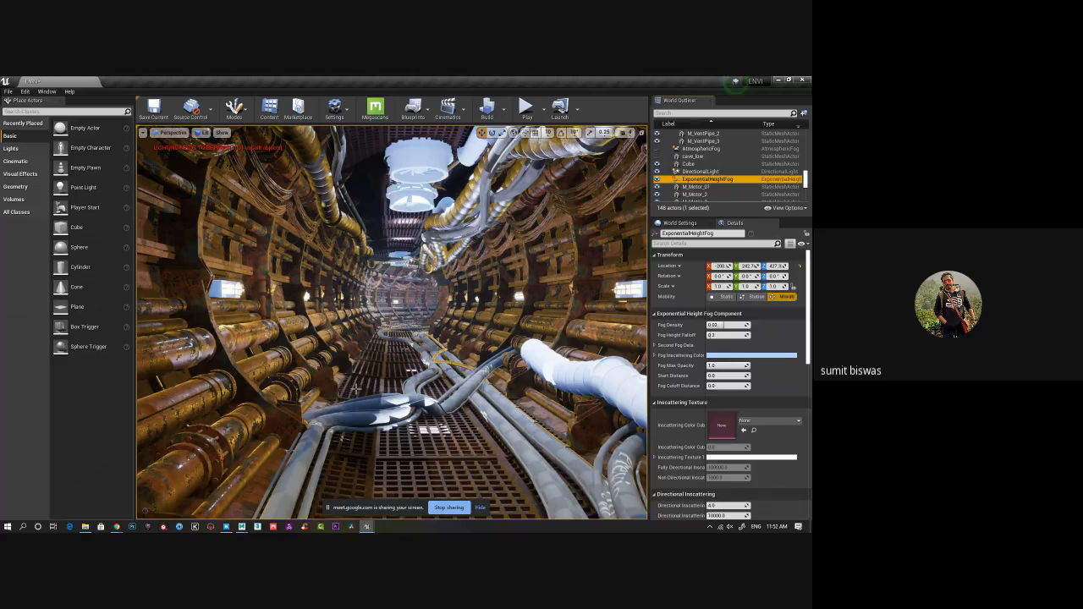
Select the large white corrugated pipe M_OrangePipe_4, focus on it, and examine it against the tunnel wall and floor hoses
click(336, 391)
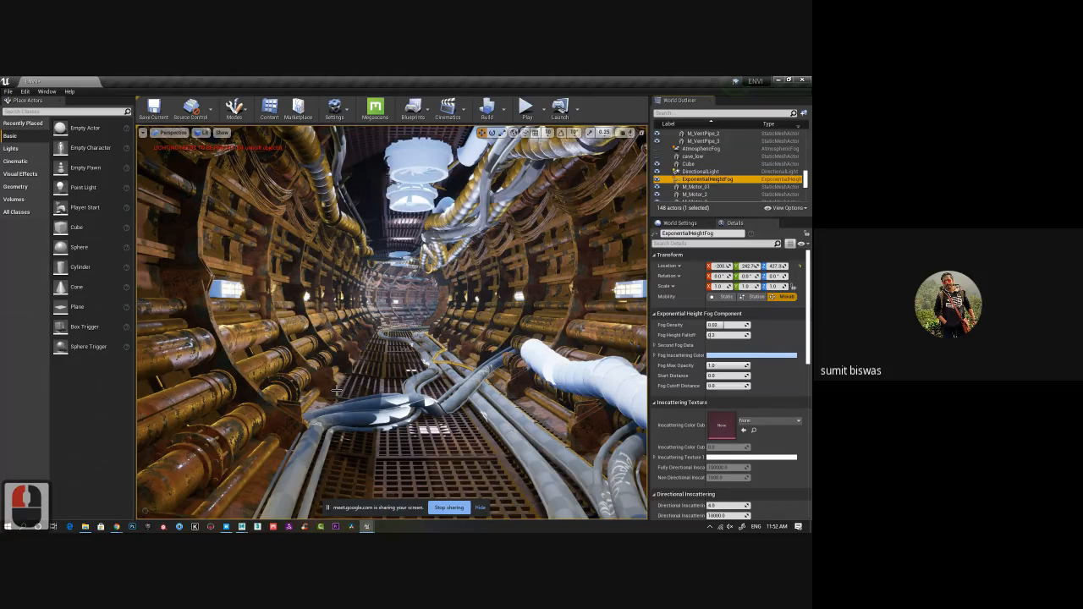
drag(337, 391, 355, 372)
alt+middle_drag(356, 373, 406, 322)
alt+right_drag(407, 322, 468, 256)
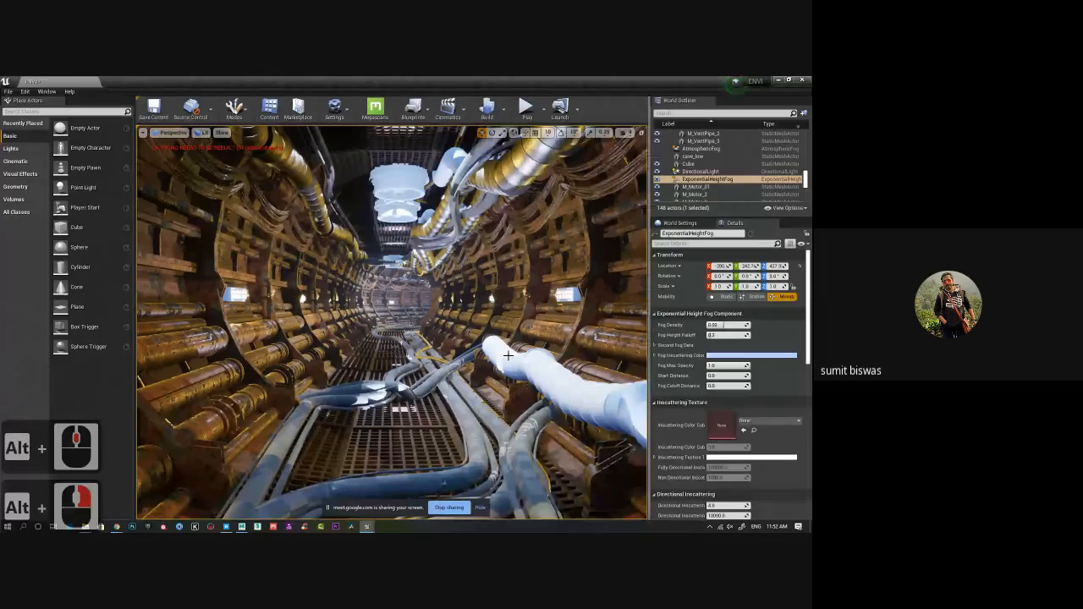
click(546, 379)
alt+drag(546, 381, 670, 430)
key(f)
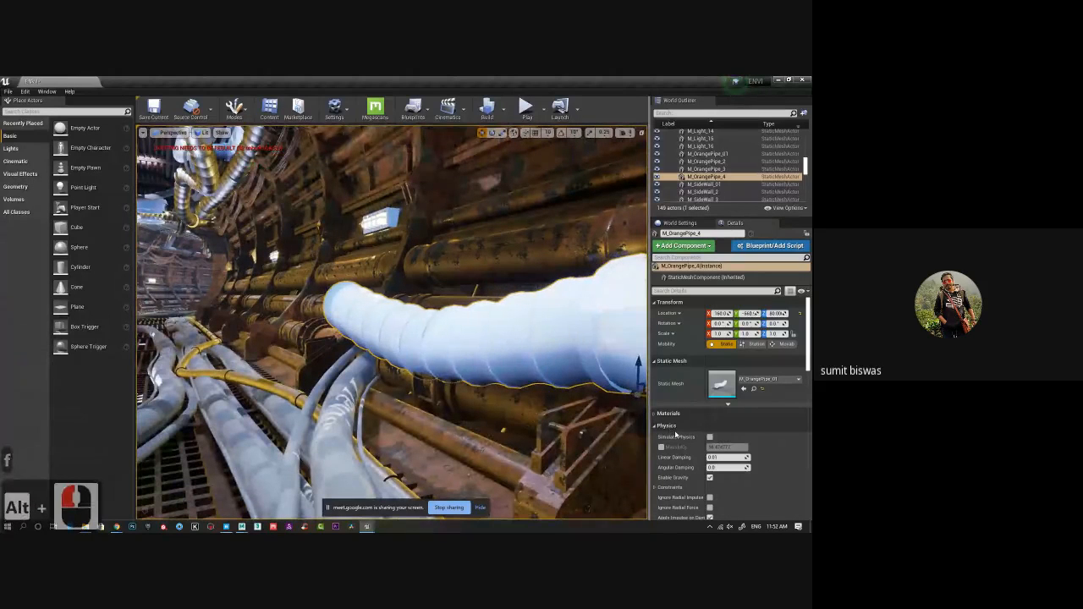
click(559, 413)
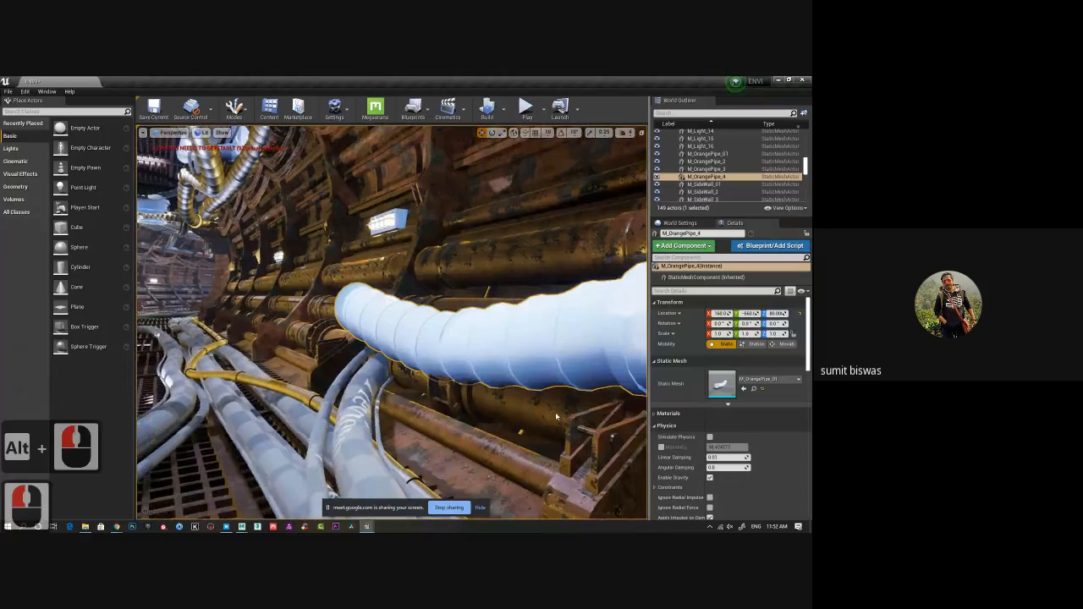
alt+drag(556, 412, 519, 266)
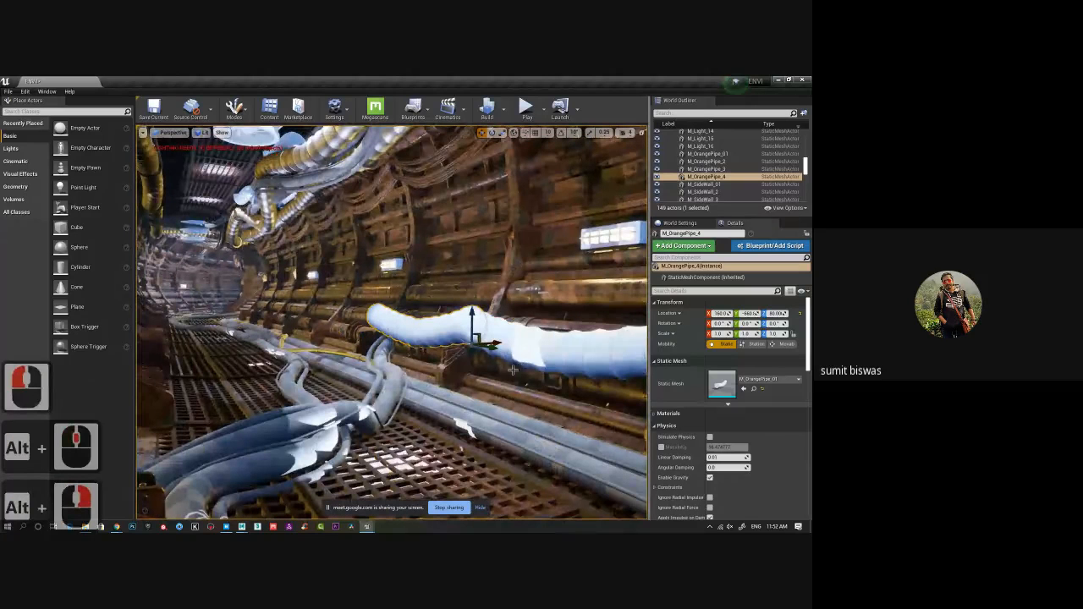
mouse_move(448, 376)
alt+mouse_down()
mouse_move(438, 398)
mouse_move(449, 398)
alt+mouse_up()
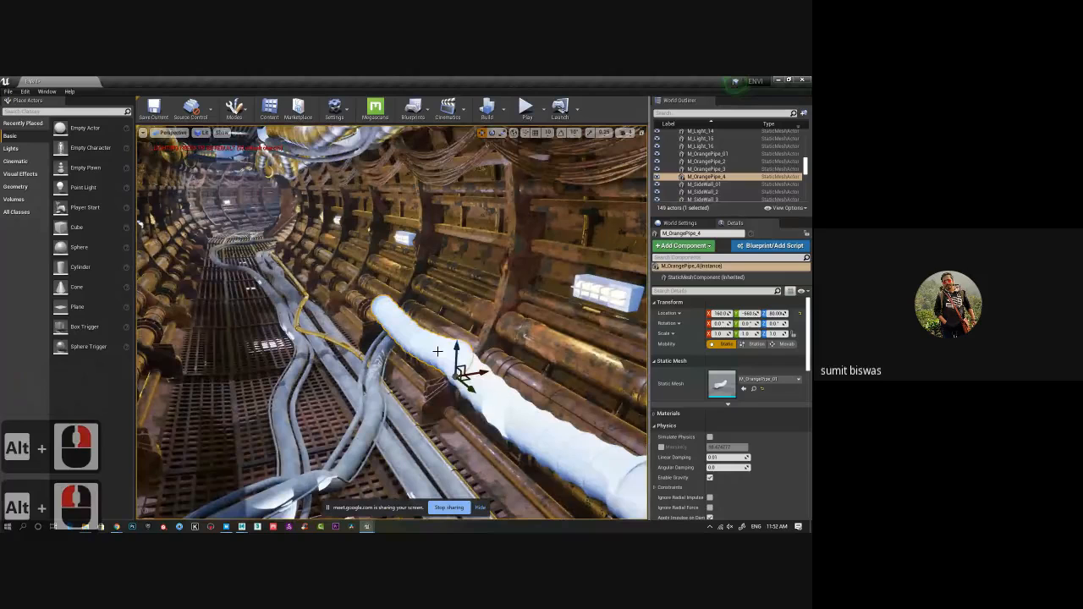